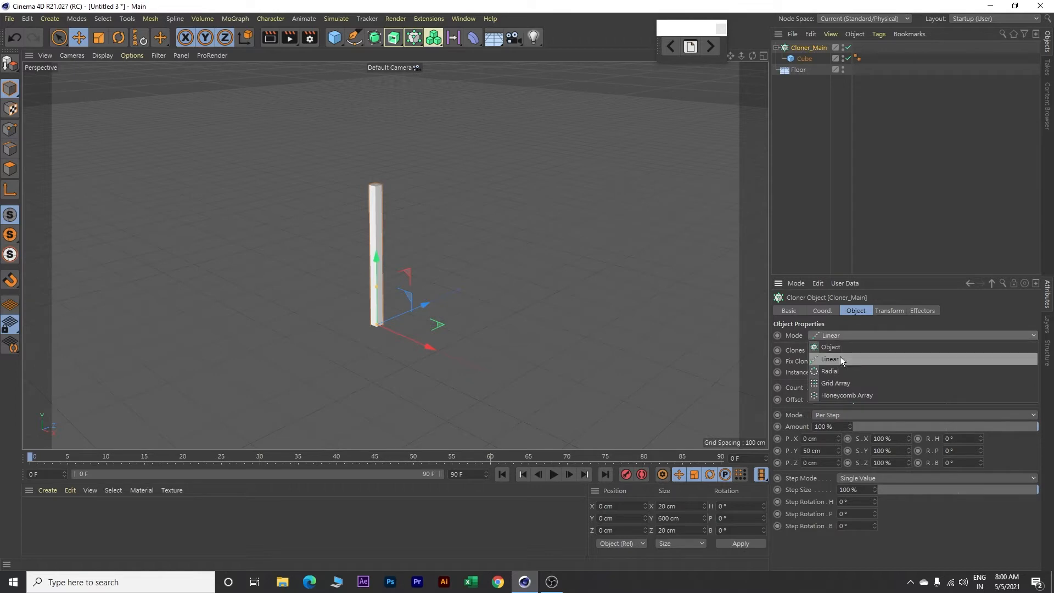
Set the Cloner_Main mode to Grid Array with a clone count of 10 × 1 × 10
{"action": "left_click", "coordinate": [840, 385]}
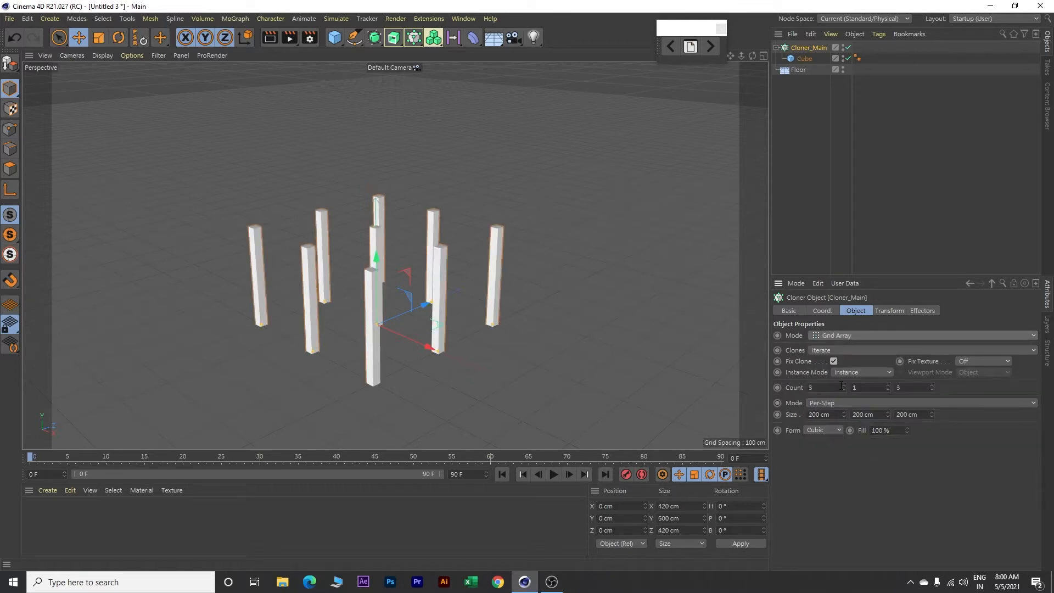
{"action": "left_click", "coordinate": [812, 388]}
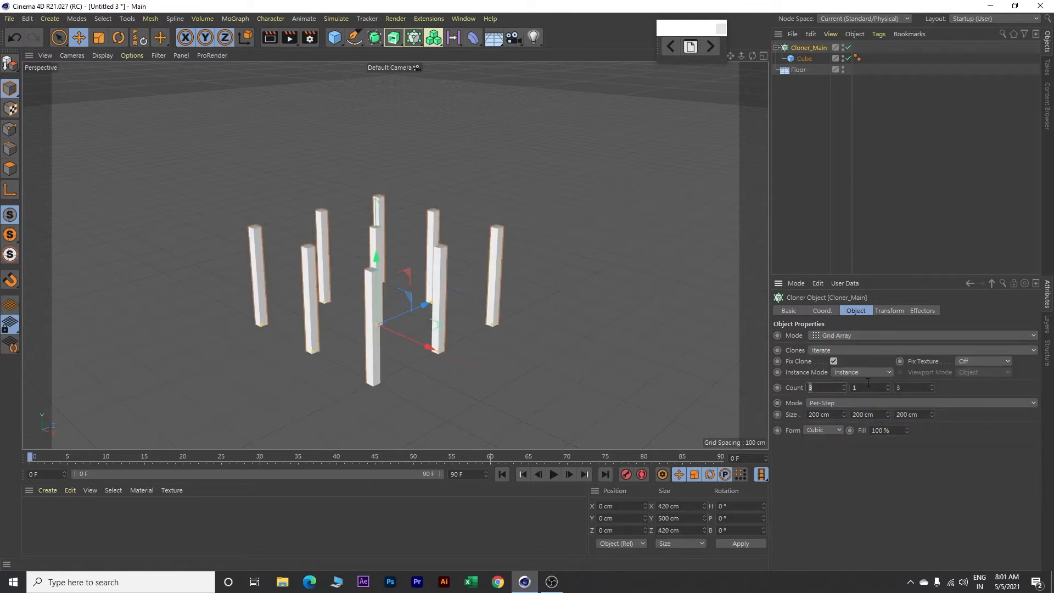
{"action": "type", "text": "10"}
{"action": "key", "text": "Tab"}
{"action": "left_click", "coordinate": [911, 389]}
{"action": "type", "text": "10"}
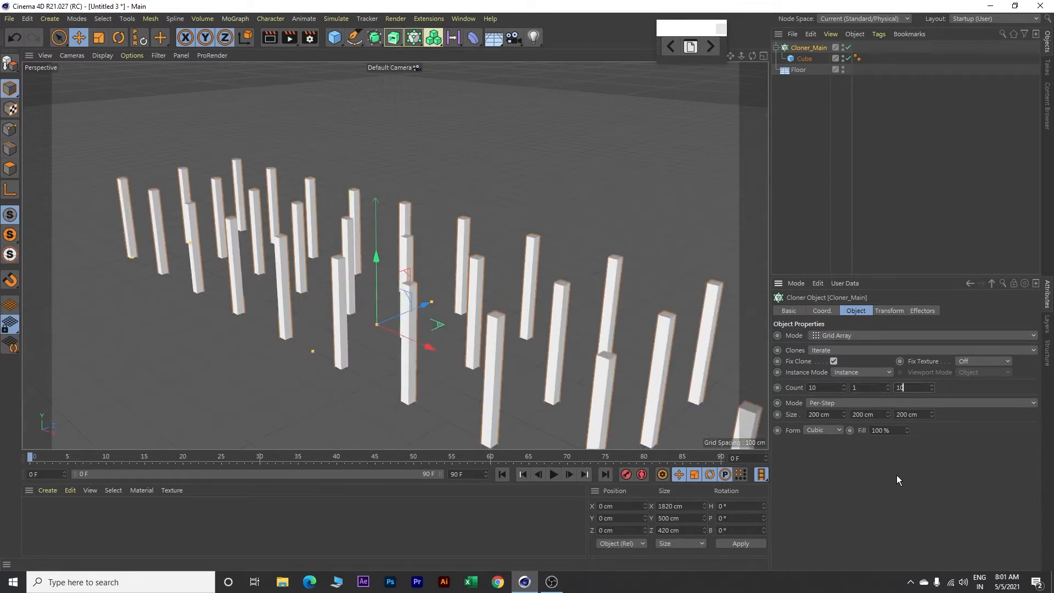
{"action": "key", "text": "Return"}
Switch the main cloner's grid spacing to Endpoint and set its size to 210 × 0 × 210 cm
{"action": "left_click", "coordinate": [823, 403]}
{"action": "left_click", "coordinate": [828, 427]}
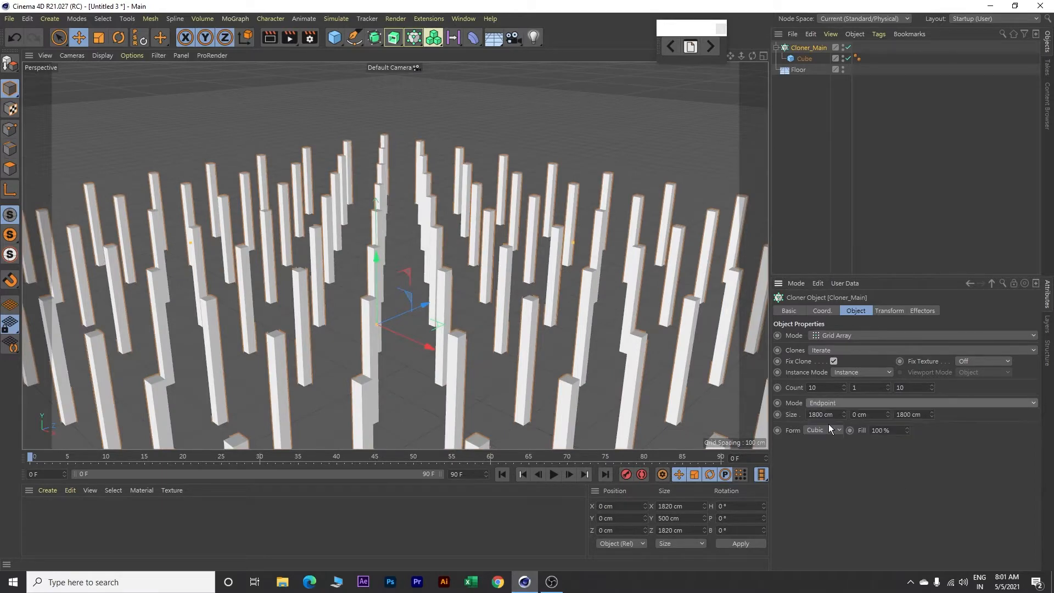
{"action": "double_click", "coordinate": [836, 414]}
{"action": "type", "text": "210"}
{"action": "key", "text": "Tab"}
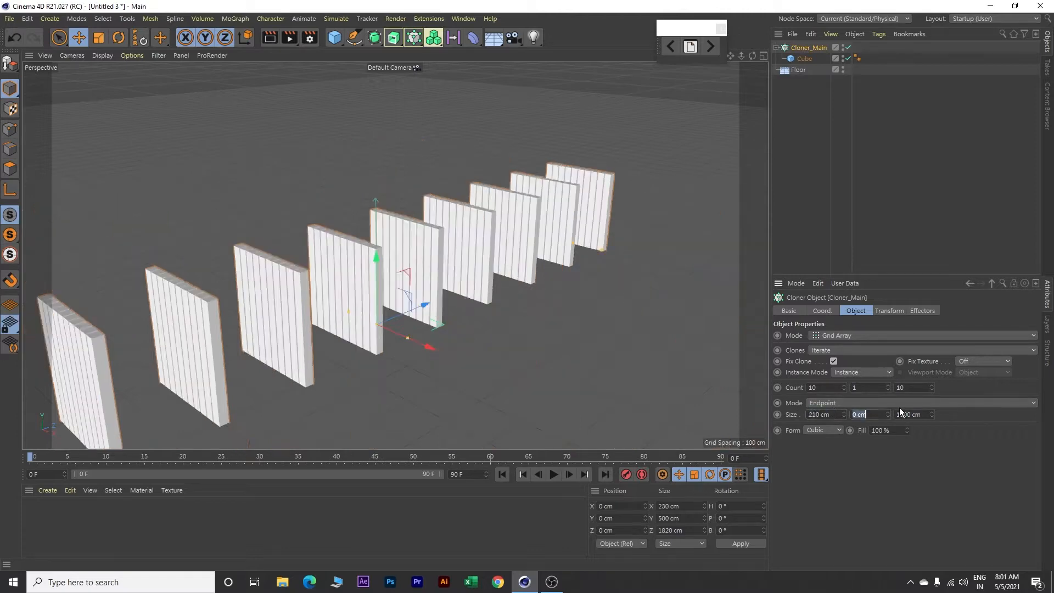
{"action": "key", "text": "Tab"}
{"action": "type", "text": "210"}
{"action": "key", "text": "Return"}
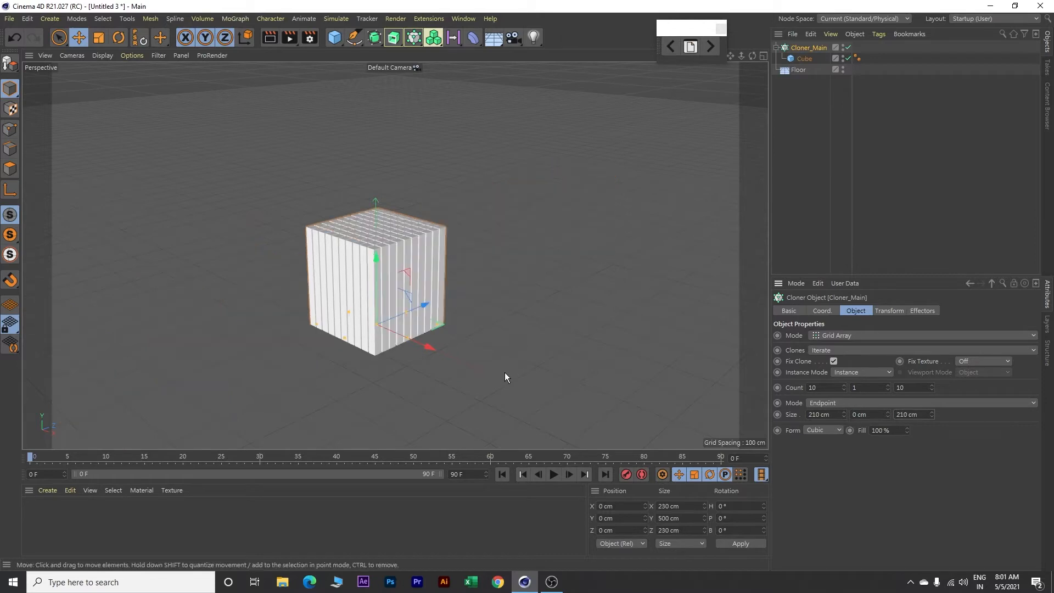
Turn off Fix Clone on Cloner_Main, and disable the cloner and its child cube
{"action": "left_click", "coordinate": [834, 361]}
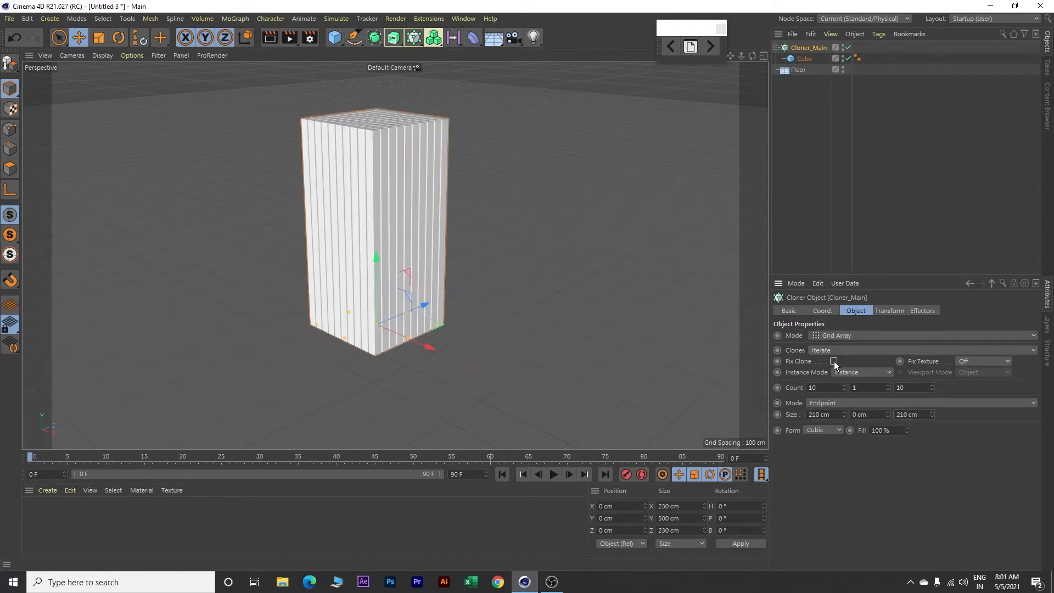
{"action": "left_click", "coordinate": [848, 58]}
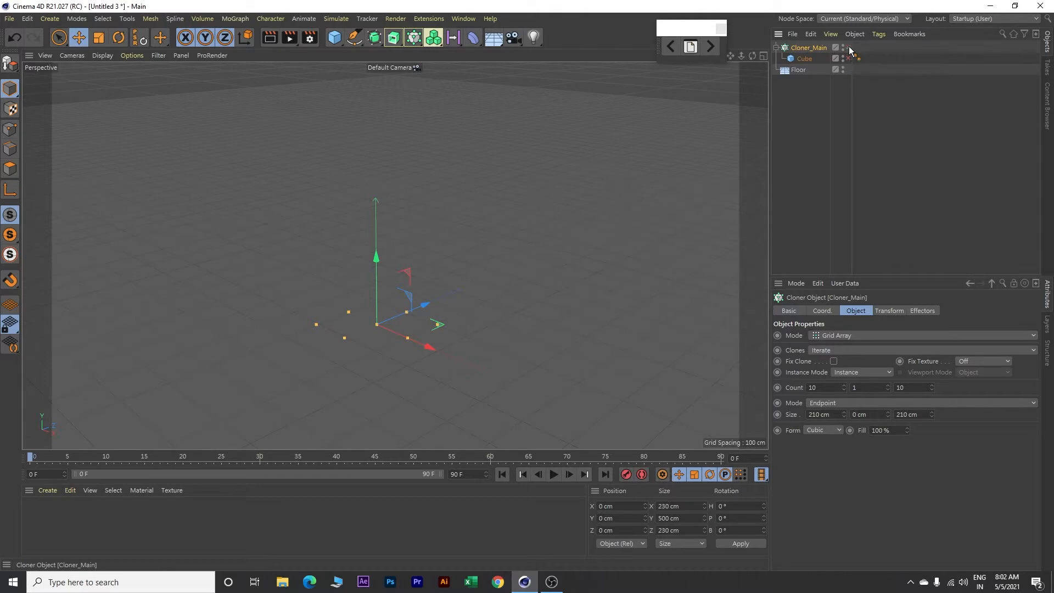
{"action": "left_click", "coordinate": [849, 48]}
Add a new cube and set its Y position to 250 cm
{"action": "left_click_drag", "start_coordinate": [331, 41], "coordinate": [432, 51]}
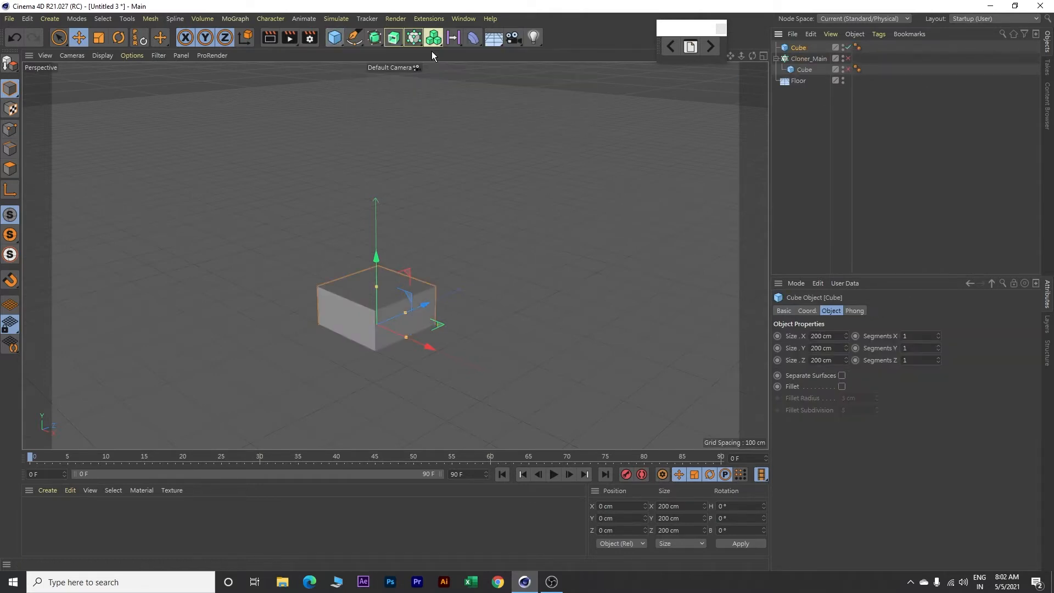
{"action": "left_click", "coordinate": [807, 310]}
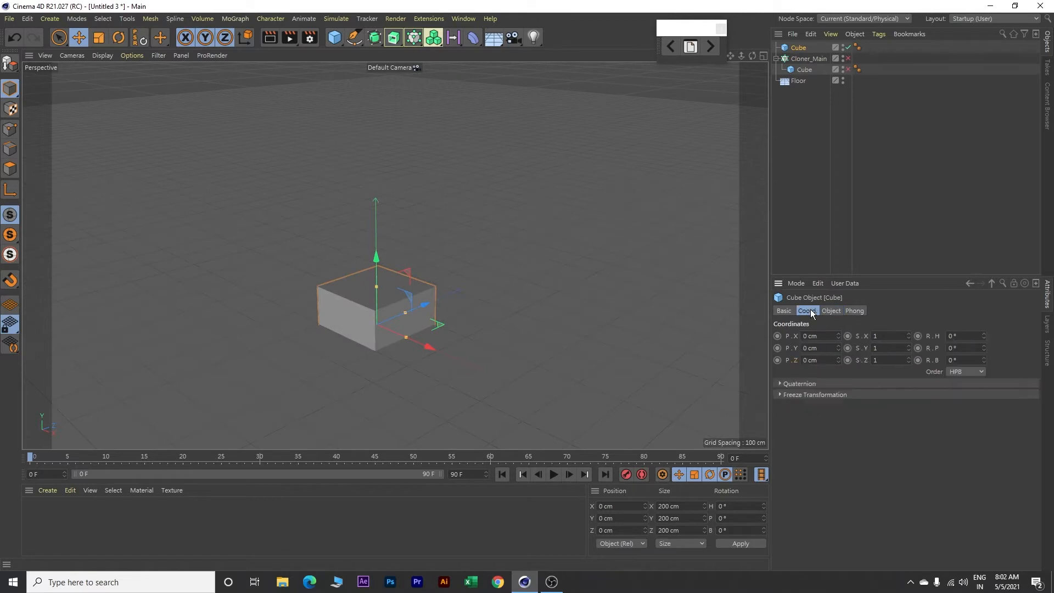
{"action": "left_click", "coordinate": [822, 348]}
{"action": "type", "text": "250"}
{"action": "key", "text": "Return"}
Set the new cube's size to X 20 cm, Y 500 cm and Z 230 cm
{"action": "left_click", "coordinate": [833, 311]}
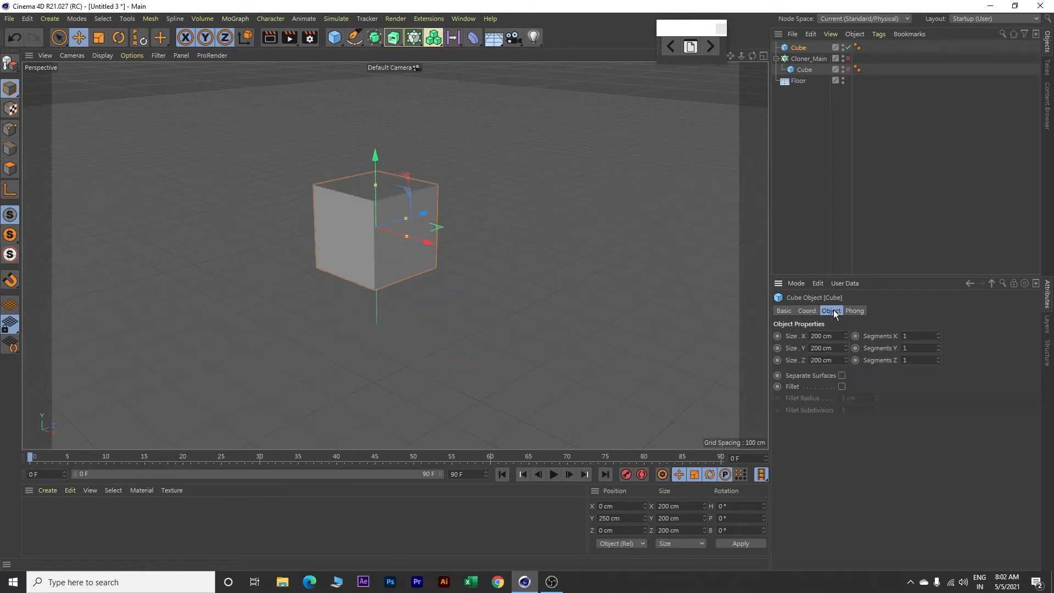
{"action": "left_click", "coordinate": [821, 336]}
{"action": "type", "text": "20"}
{"action": "key", "text": "Tab"}
{"action": "type", "text": "500"}
{"action": "key", "text": "Tab"}
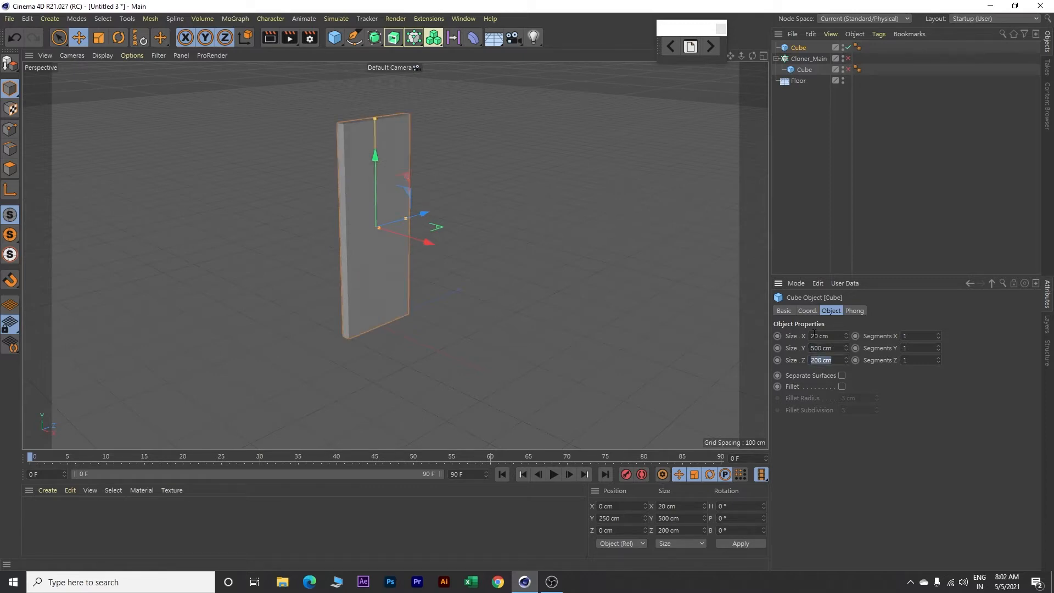
{"action": "type", "text": "230"}
{"action": "key", "text": "Return"}
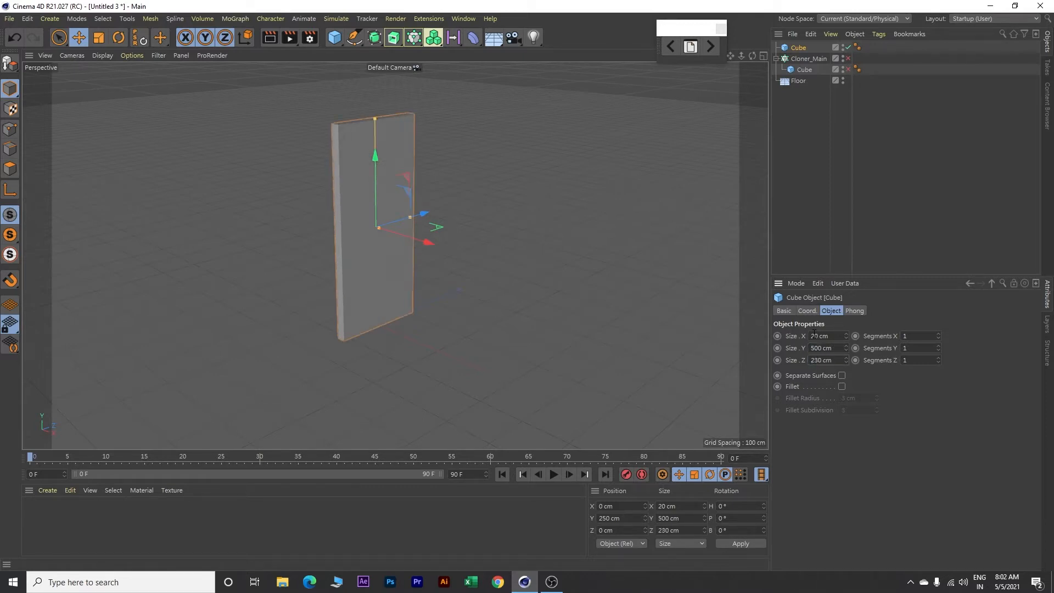
Add a second MoGraph Cloner with Fix Clone turned off and its mode set to Grid Array
{"action": "left_click", "coordinate": [235, 19]}
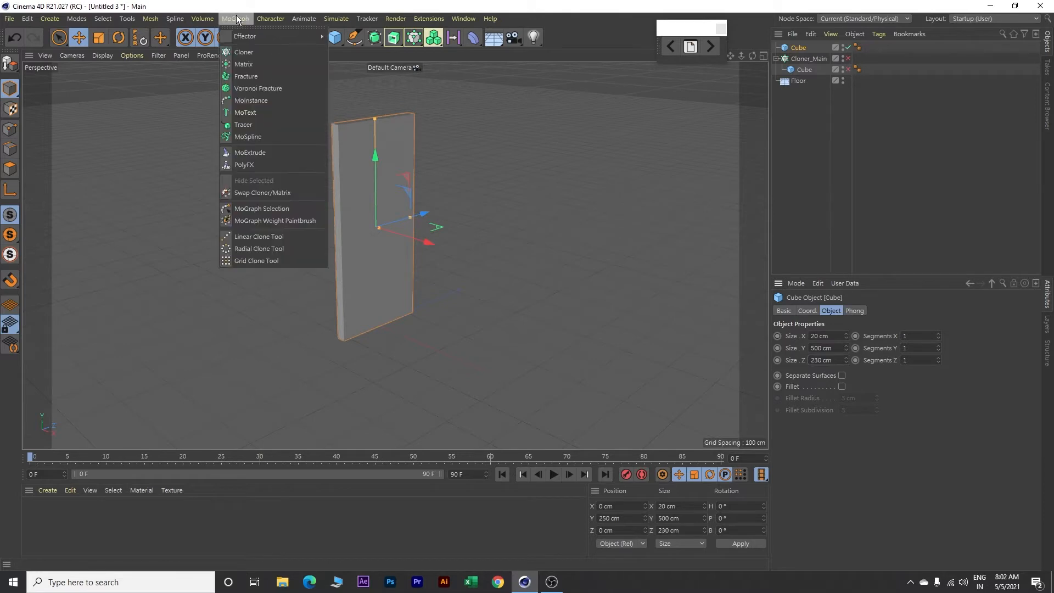
{"action": "left_click", "coordinate": [245, 52]}
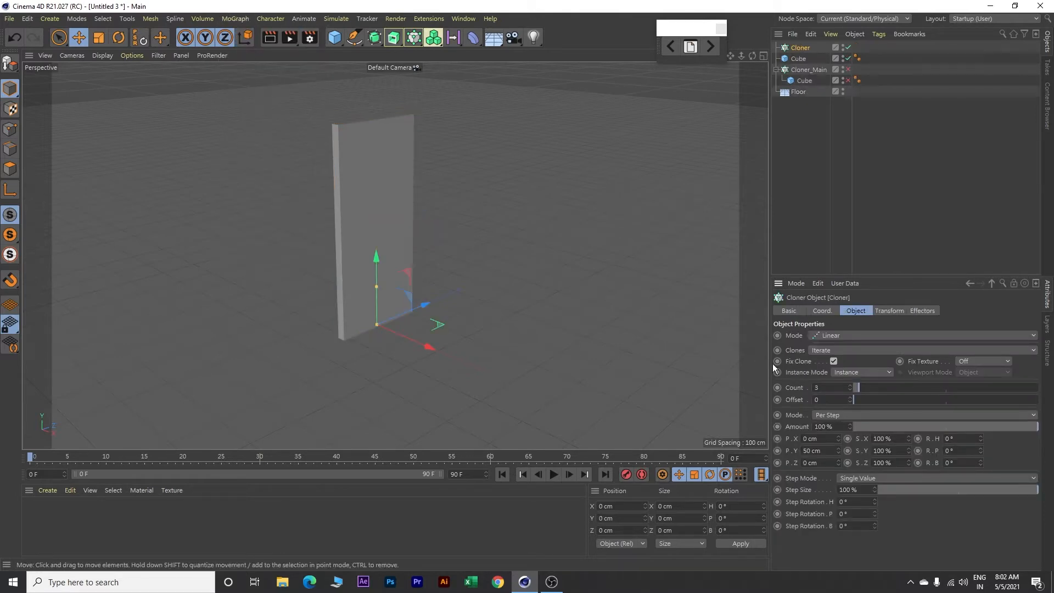
{"action": "left_click", "coordinate": [834, 361]}
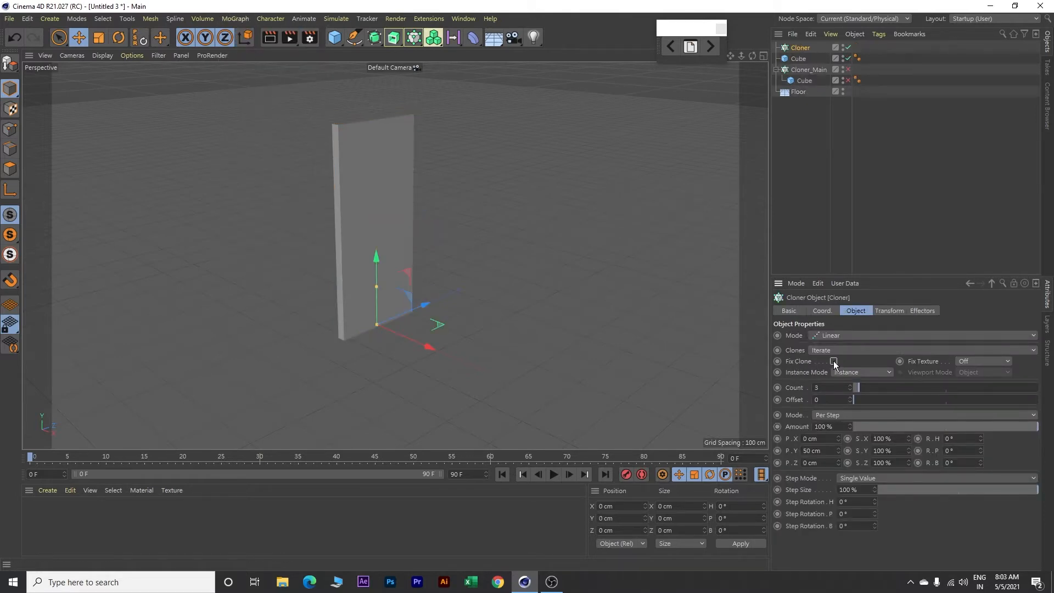
{"action": "left_click", "coordinate": [848, 334]}
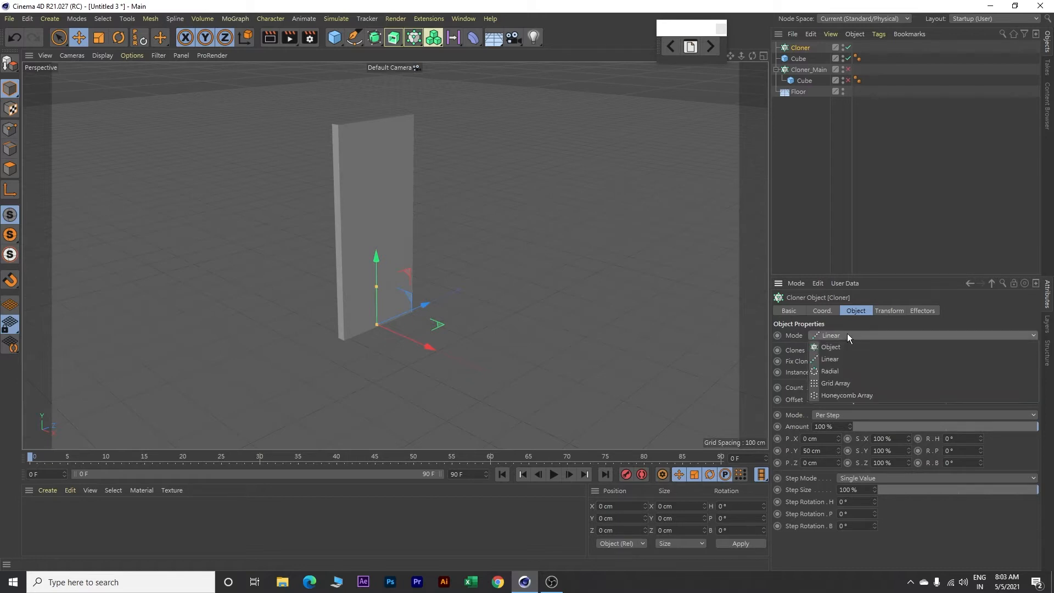
{"action": "left_click", "coordinate": [847, 371]}
Set the second cloner's count to 10 × 1 × 1
{"action": "left_click", "coordinate": [827, 388]}
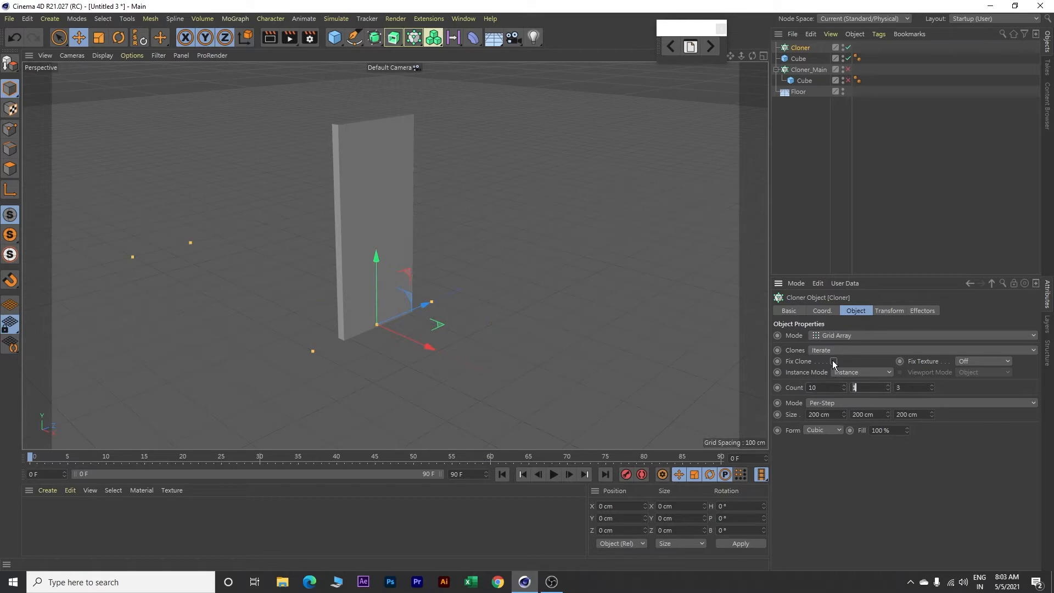
{"action": "key", "text": "Tab"}
{"action": "type", "text": "1"}
{"action": "key", "text": "Tab"}
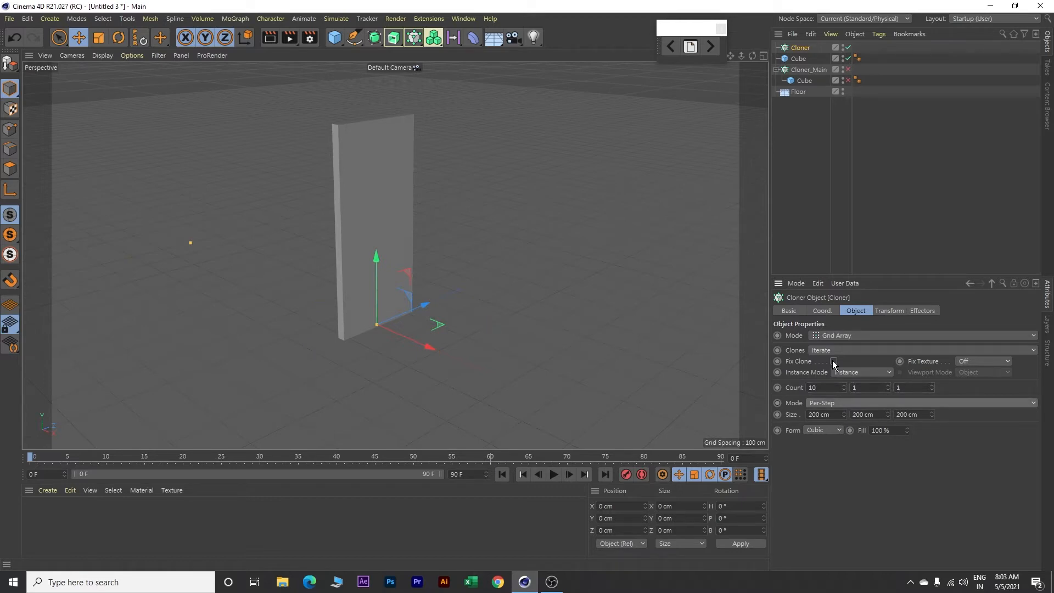
Set the second cloner to Endpoint with size 210 × 0 × 210 cm, and make the thin cube its child
{"action": "left_click", "coordinate": [835, 403]}
{"action": "left_click", "coordinate": [832, 427]}
{"action": "double_click", "coordinate": [836, 415]}
{"action": "type", "text": "210"}
{"action": "key", "text": "Tab"}
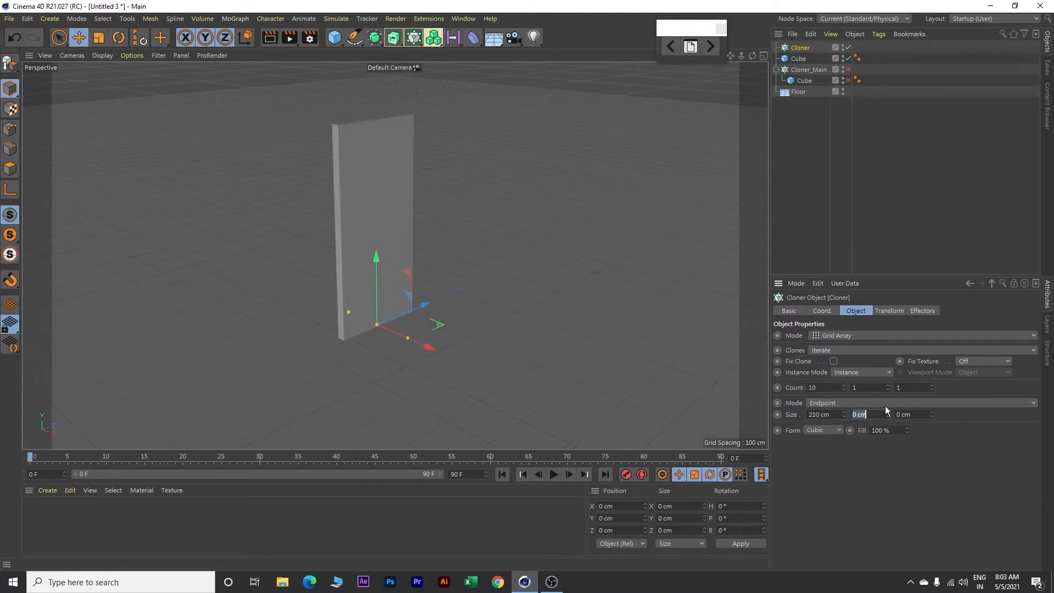
{"action": "double_click", "coordinate": [924, 415]}
{"action": "type", "text": "210"}
{"action": "left_click", "coordinate": [799, 59]}
{"action": "left_click_drag", "start_coordinate": [799, 65], "coordinate": [802, 49]}
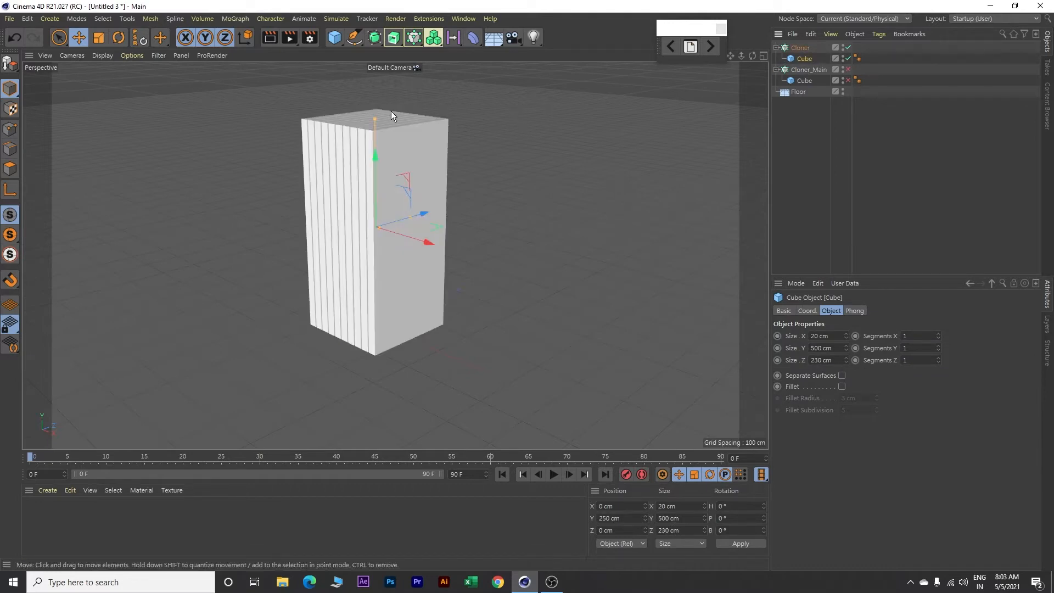
Rename the second cloner "Cloner_Inner Shell", and disable it together with its child cube
{"action": "double_click", "coordinate": [812, 48]}
{"action": "left_click", "coordinate": [817, 49]}
{"action": "type", "text": "_Inner Shell"}
{"action": "key", "text": "Return"}
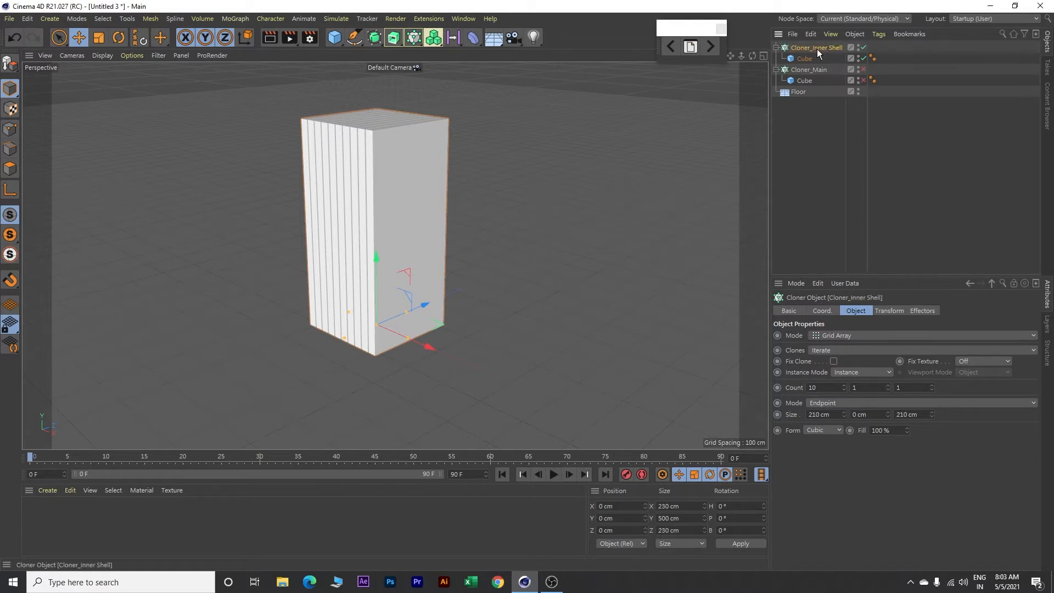
{"action": "left_click", "coordinate": [863, 58]}
{"action": "left_click", "coordinate": [864, 48]}
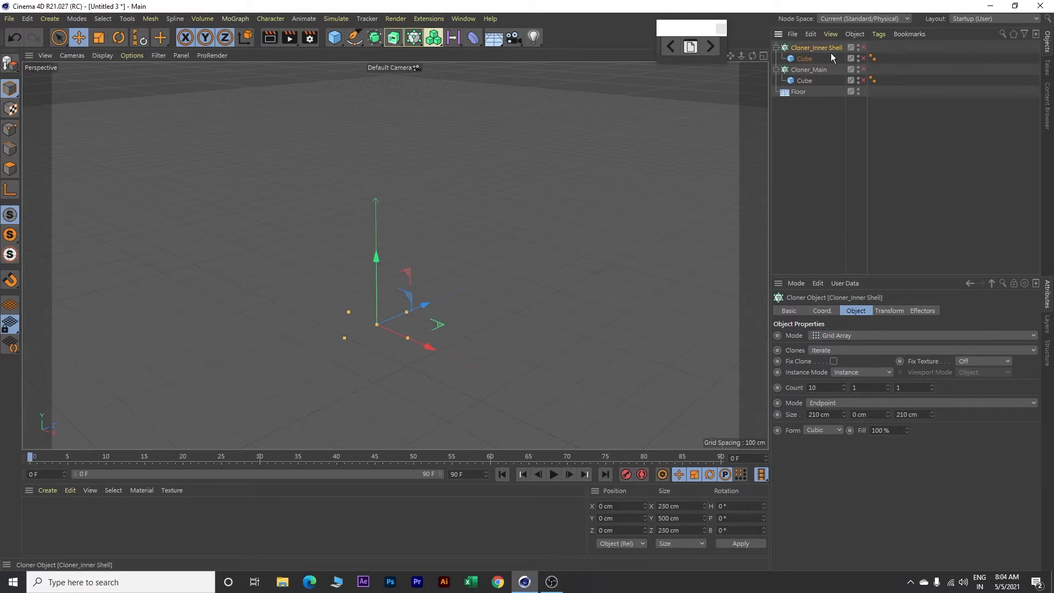
Add another cube for the outer block and set its Y position to 250 cm
{"action": "left_click", "coordinate": [335, 38]}
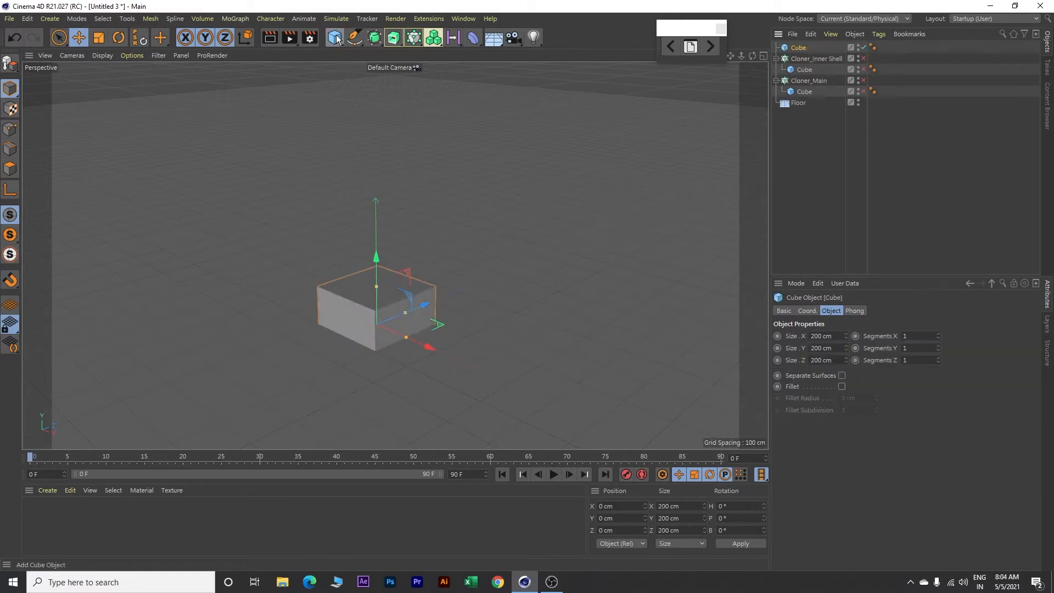
{"action": "left_click_drag", "start_coordinate": [373, 258], "coordinate": [383, 135]}
{"action": "left_click", "coordinate": [807, 311]}
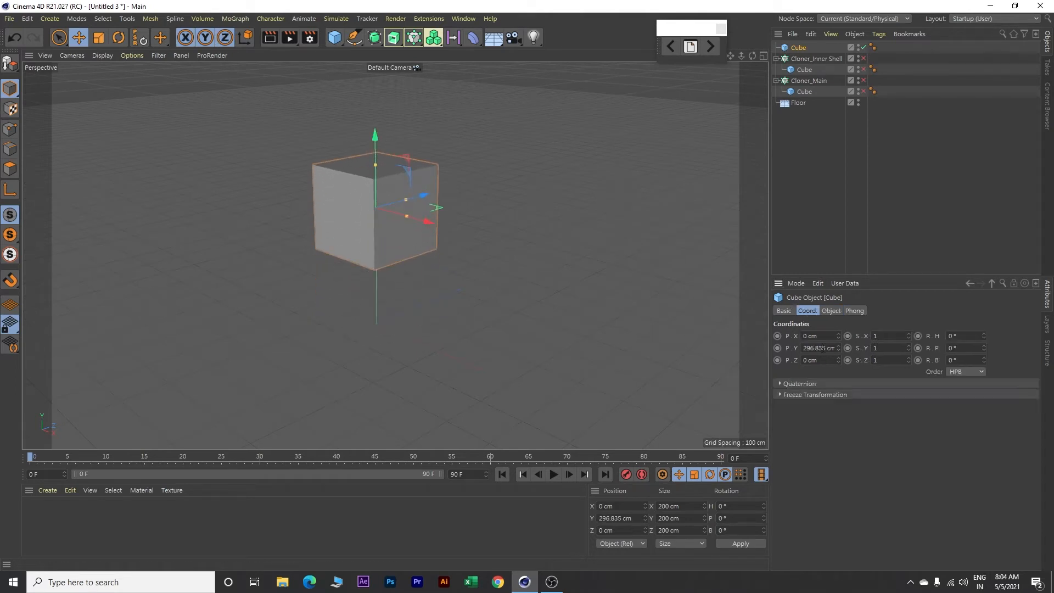
{"action": "left_click", "coordinate": [804, 348]}
{"action": "type", "text": "250"}
{"action": "key", "text": "Return"}
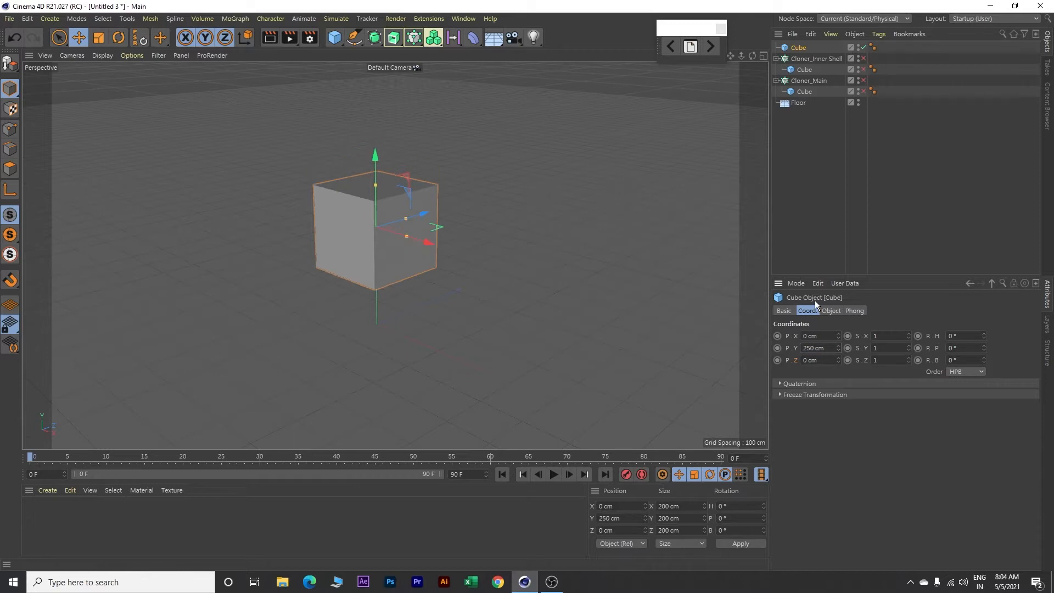
Set the outer block cube's size to X 230 cm, Y 500 cm and Z 230 cm
{"action": "left_click", "coordinate": [832, 310]}
{"action": "left_click", "coordinate": [838, 335]}
{"action": "type", "text": "230"}
{"action": "key", "text": "Tab"}
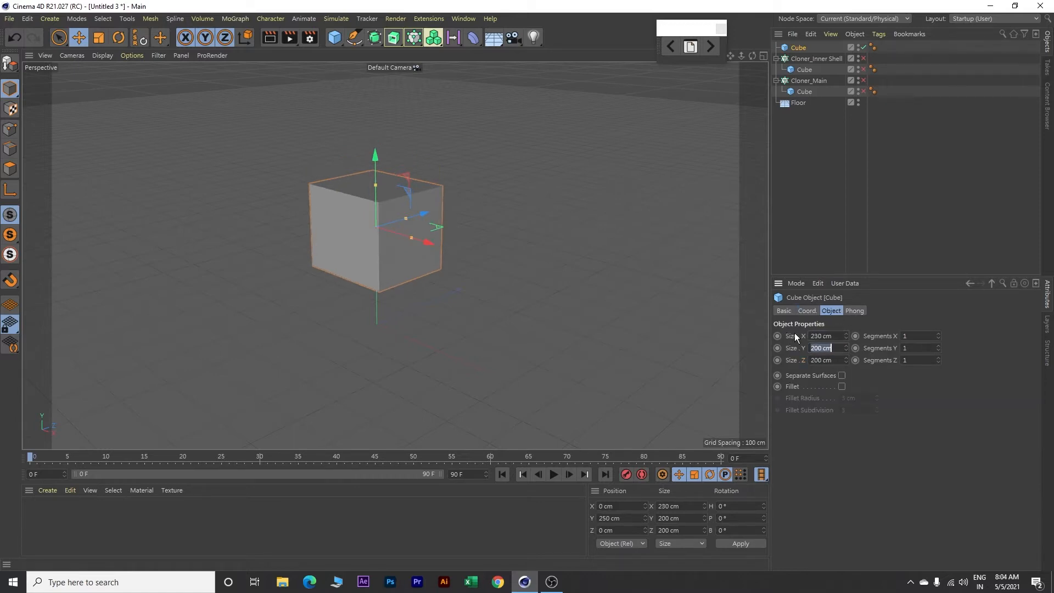
{"action": "type", "text": "500"}
{"action": "key", "text": "Tab"}
{"action": "type", "text": "230"}
{"action": "key", "text": "Tab"}
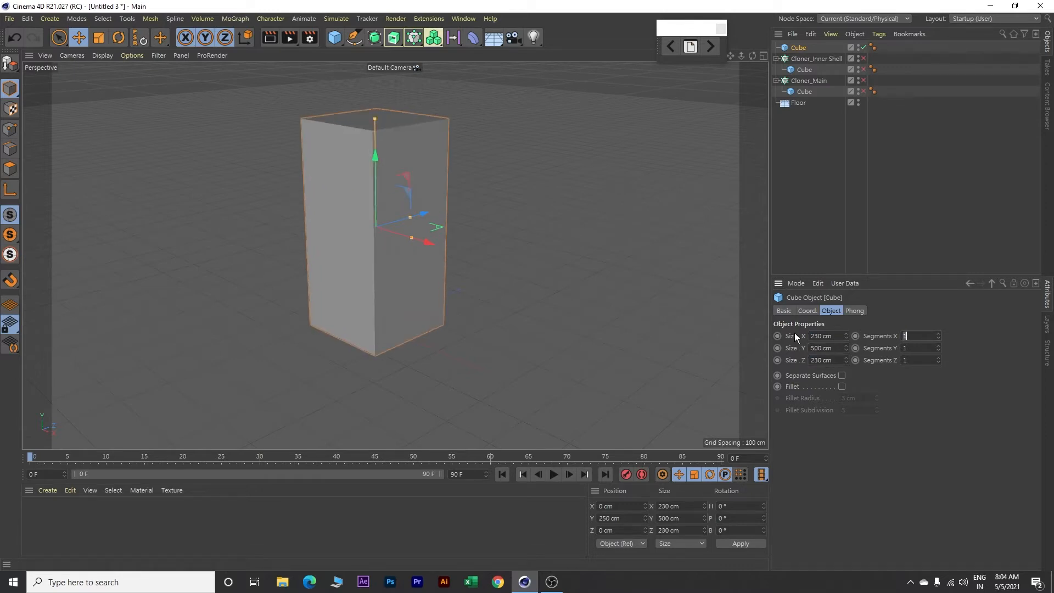
Disable the large standalone cube, and re-enable Cloner_Main and its child cube
{"action": "left_click", "coordinate": [863, 47]}
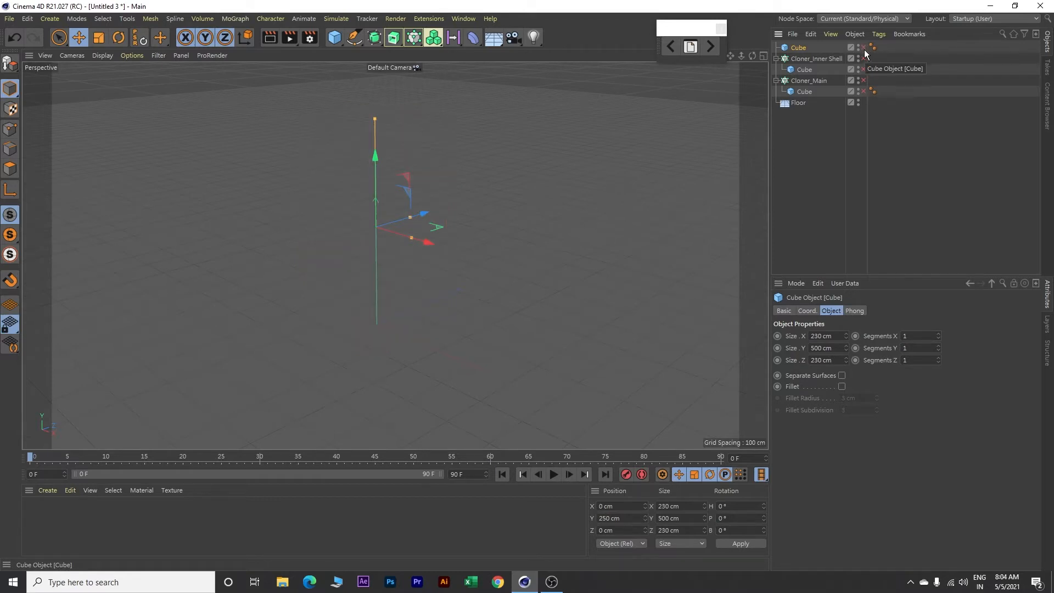
{"action": "left_click", "coordinate": [864, 80]}
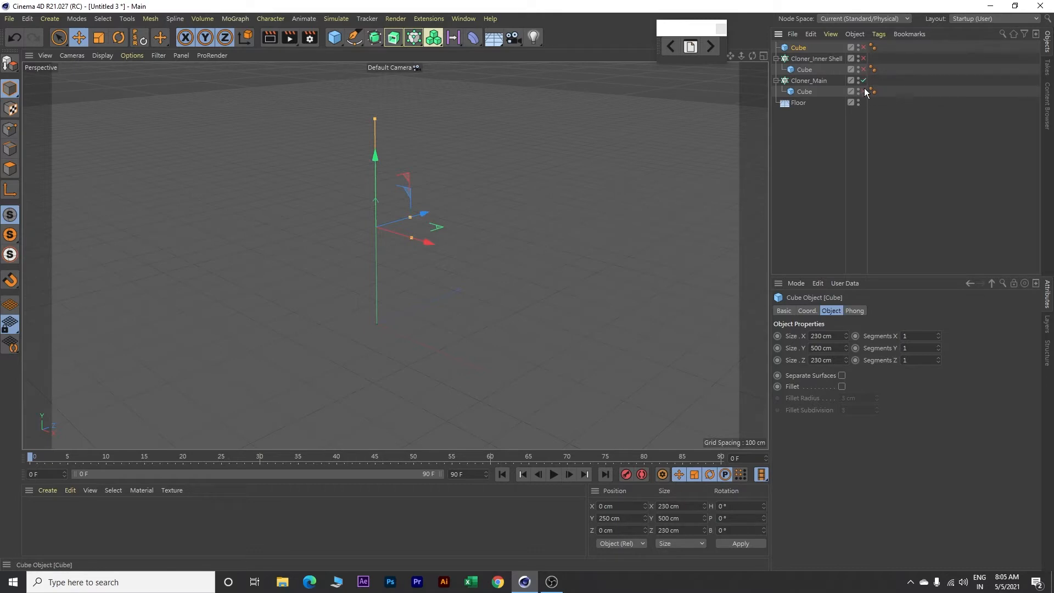
Rename the large standalone cube "Outer Shell"
{"action": "double_click", "coordinate": [805, 48]}
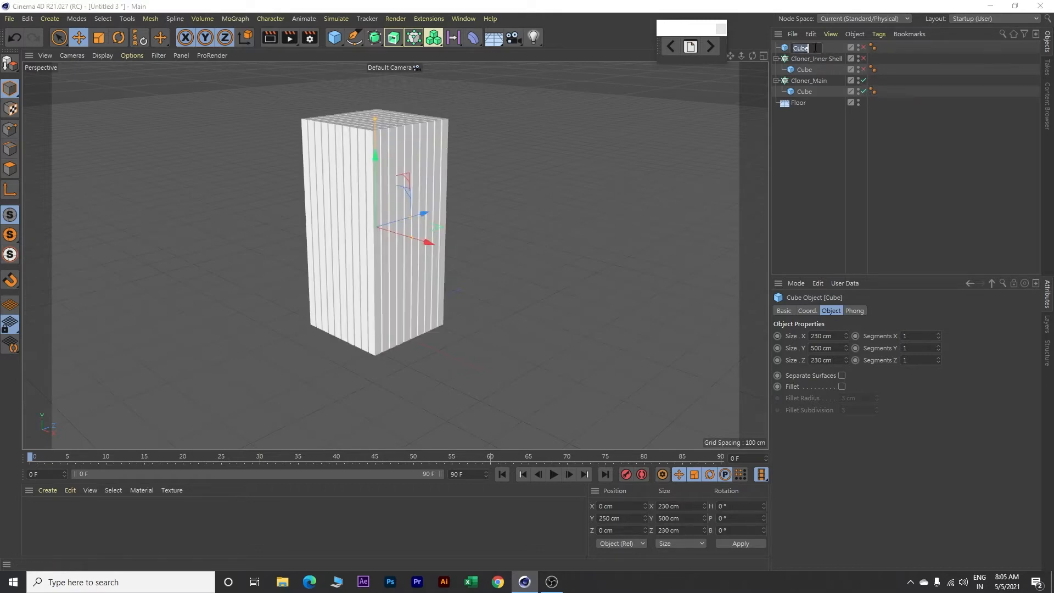
{"action": "type", "text": "Outer Shell"}
{"action": "key", "text": "Return"}
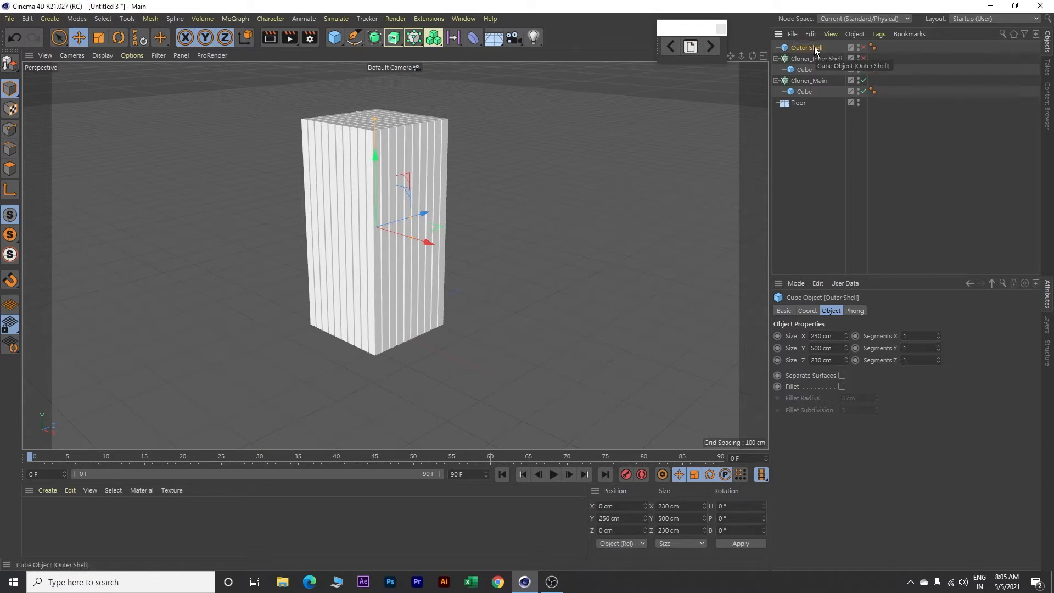
Add a cone and raise it above the cloned tower to a Y position of about 666 cm
{"action": "left_click", "coordinate": [328, 40]}
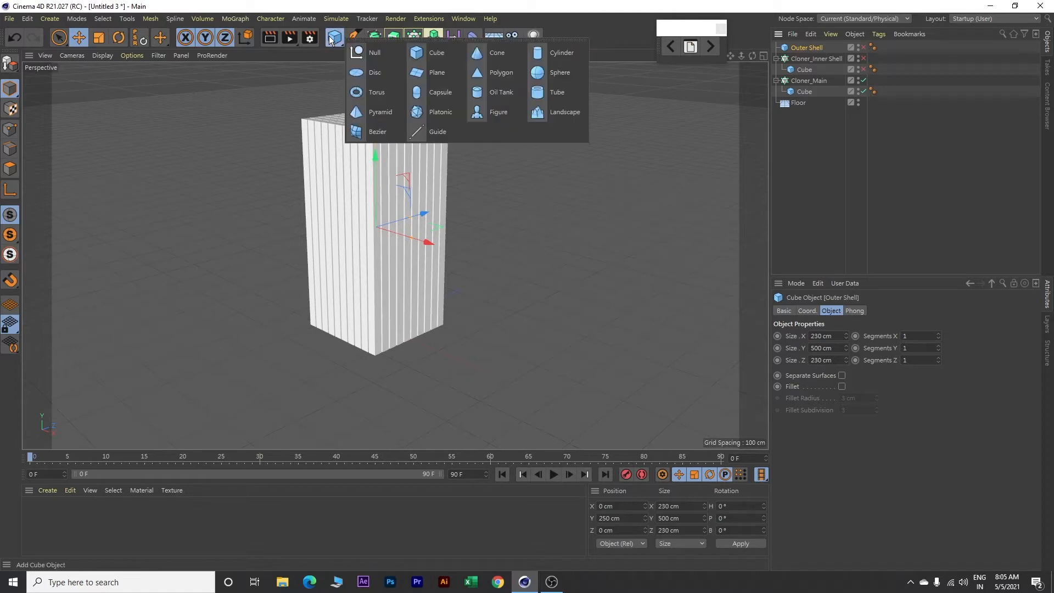
{"action": "left_click", "coordinate": [495, 56]}
{"action": "scroll", "coordinate": [481, 167], "scroll_direction": "down", "scroll_amount": 5}
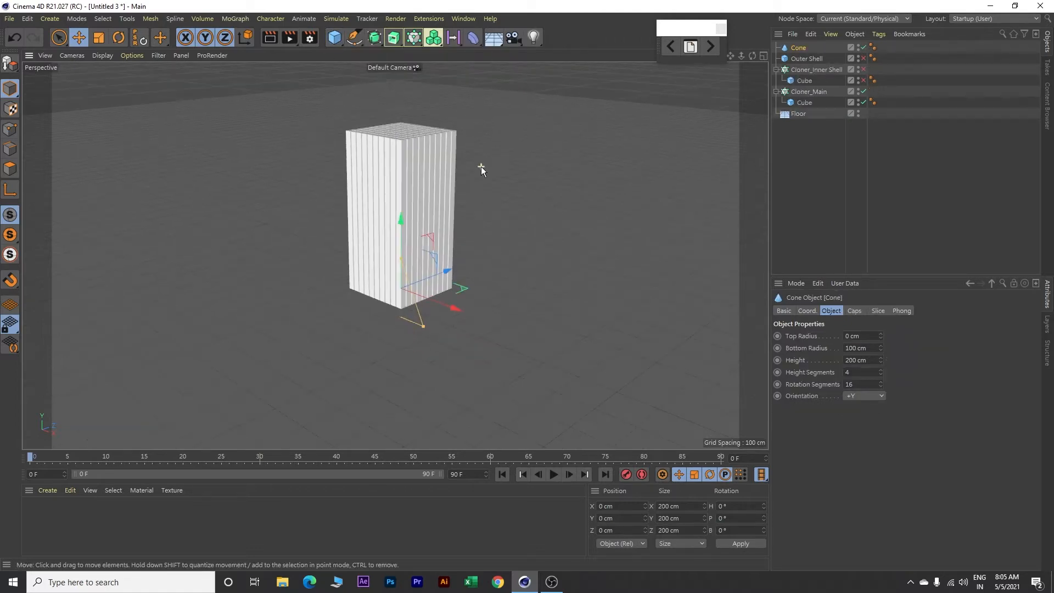
{"action": "left_click_drag", "start_coordinate": [514, 152], "coordinate": [494, 209], "text": "alt"}
{"action": "left_click_drag", "start_coordinate": [393, 283], "coordinate": [410, 98]}
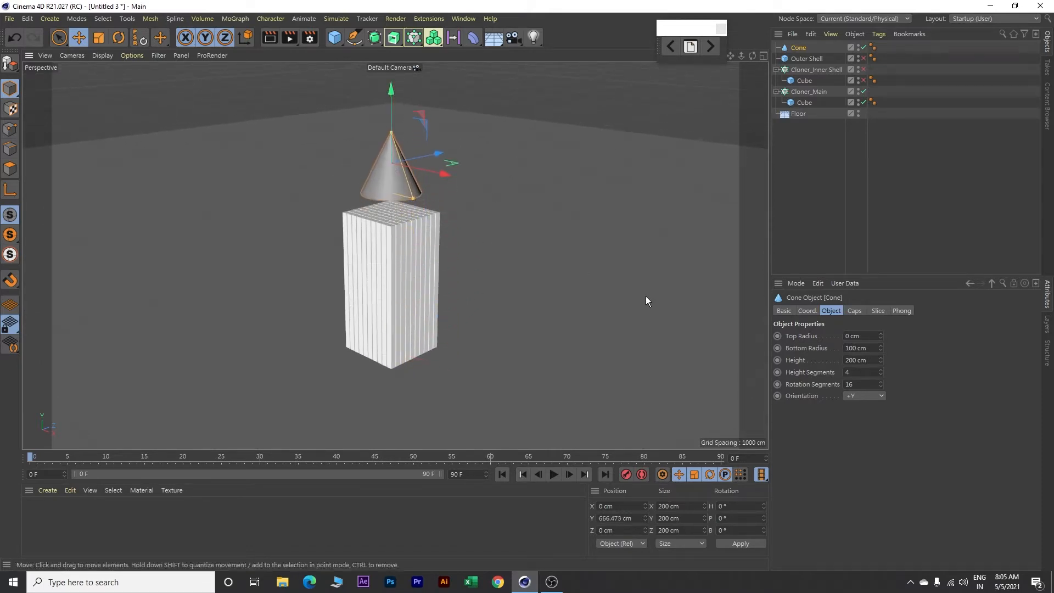
Flip the cone to a -Y orientation and set its bottom radius to 150 cm
{"action": "left_click", "coordinate": [872, 397]}
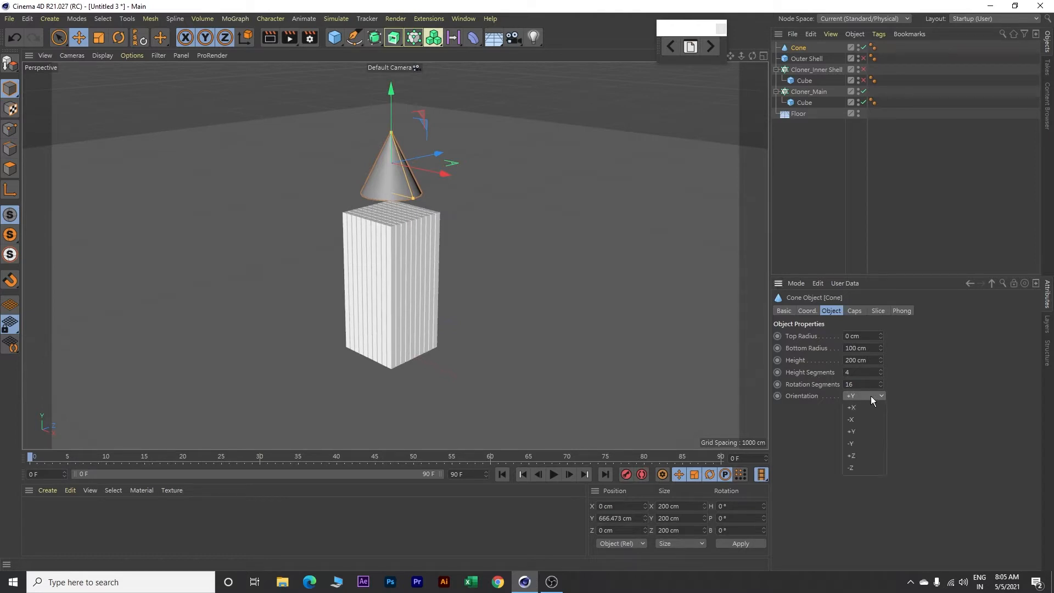
{"action": "left_click", "coordinate": [864, 444]}
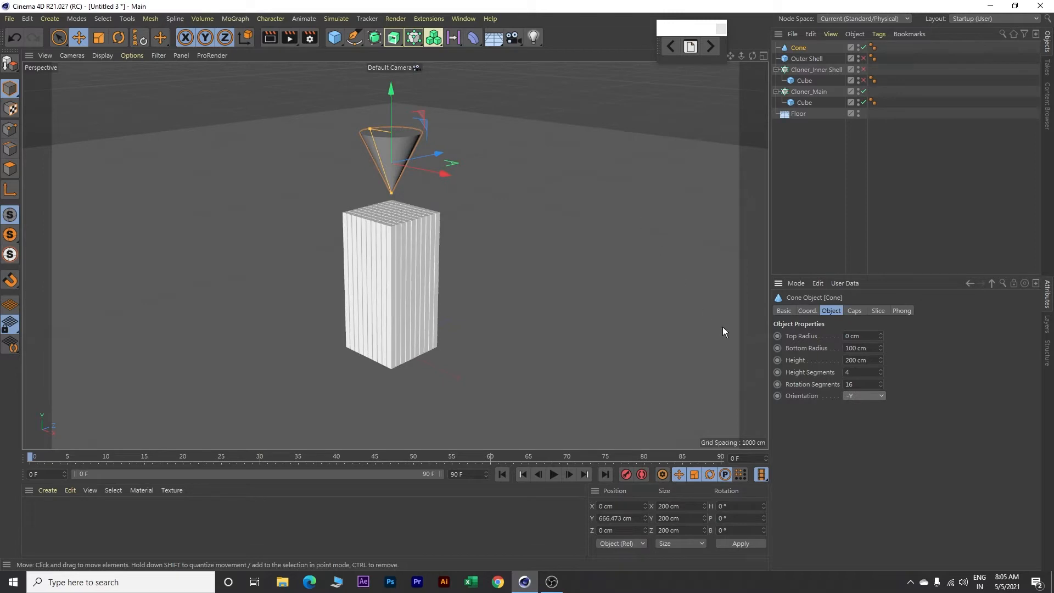
{"action": "double_click", "coordinate": [856, 352]}
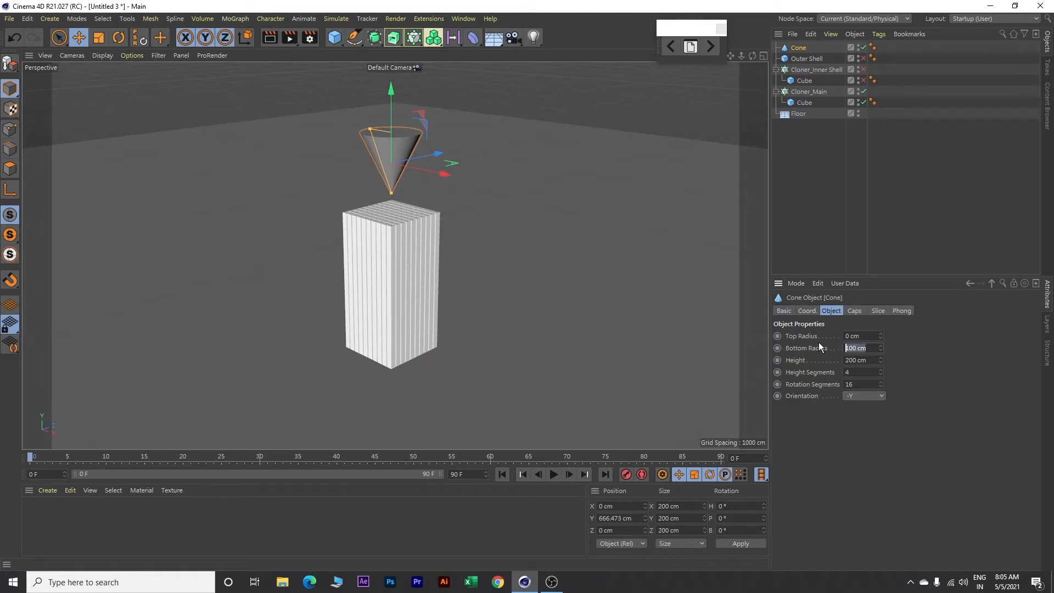
{"action": "type", "text": "150"}
{"action": "key", "text": "Return"}
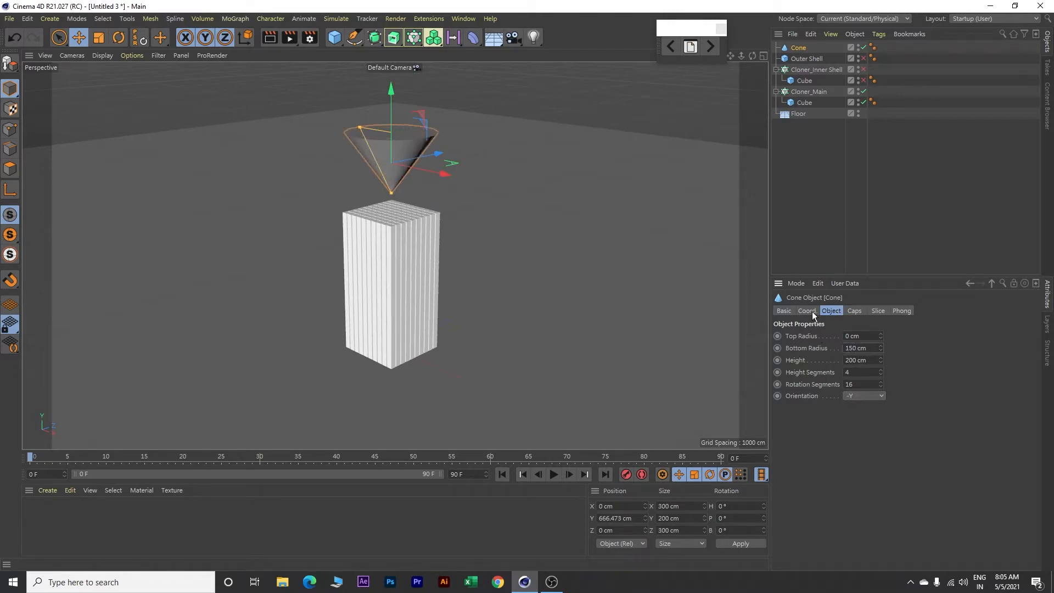
Set the cone's Y position to 600 cm, and disable the cone
{"action": "left_click", "coordinate": [814, 311]}
{"action": "double_click", "coordinate": [804, 348]}
{"action": "type", "text": "600"}
{"action": "key", "text": "Return"}
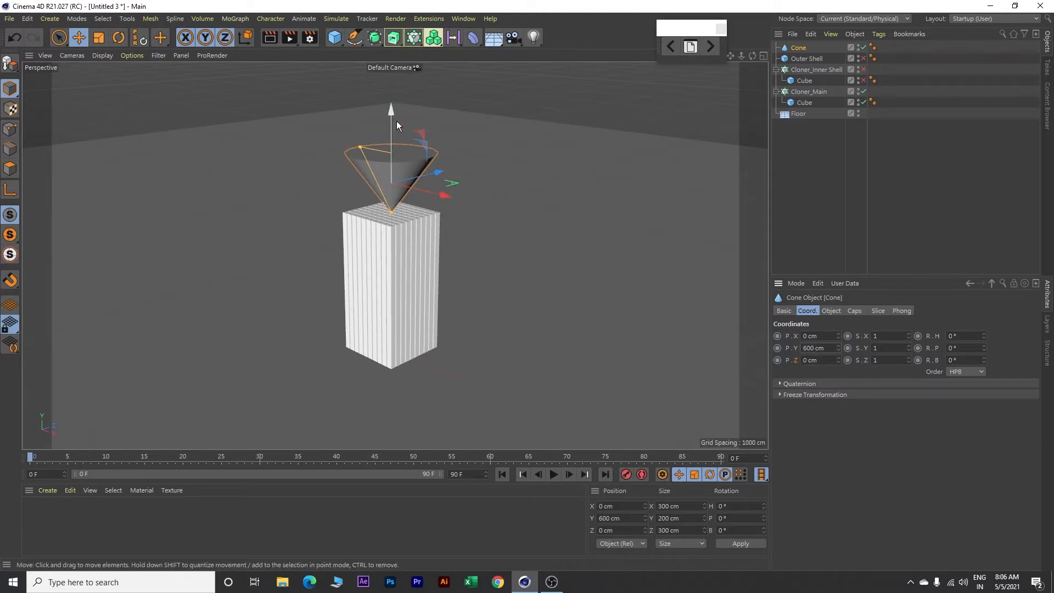
{"action": "mouse_move", "coordinate": [390, 113]}
{"action": "left_mouse_down"}
{"action": "mouse_move", "coordinate": [373, 244]}
{"action": "mouse_move", "coordinate": [374, 102]}
{"action": "left_mouse_up"}
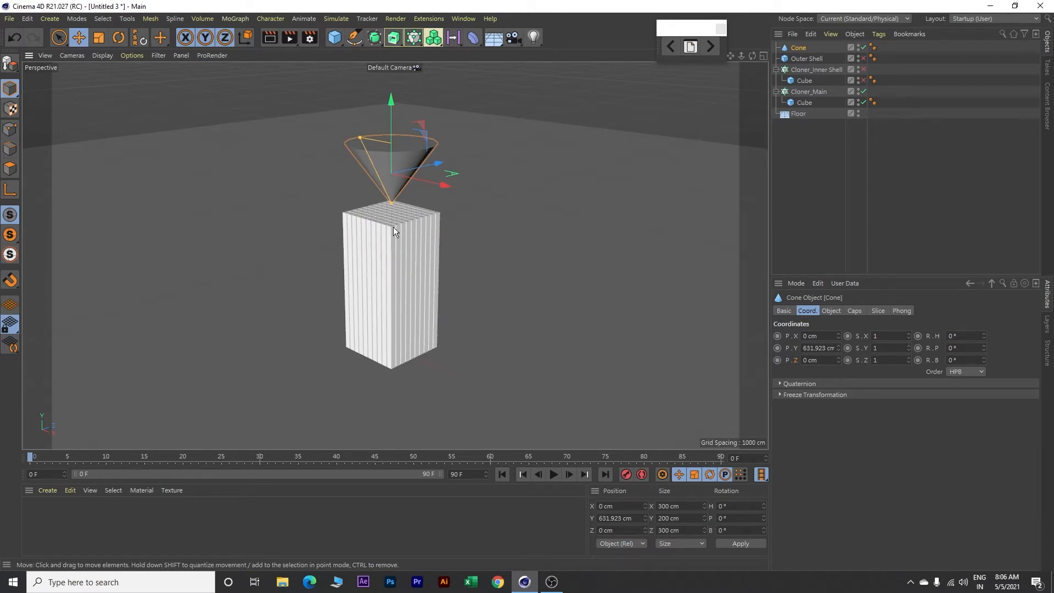
{"action": "left_click", "coordinate": [807, 348]}
{"action": "type", "text": "600"}
{"action": "key", "text": "Return"}
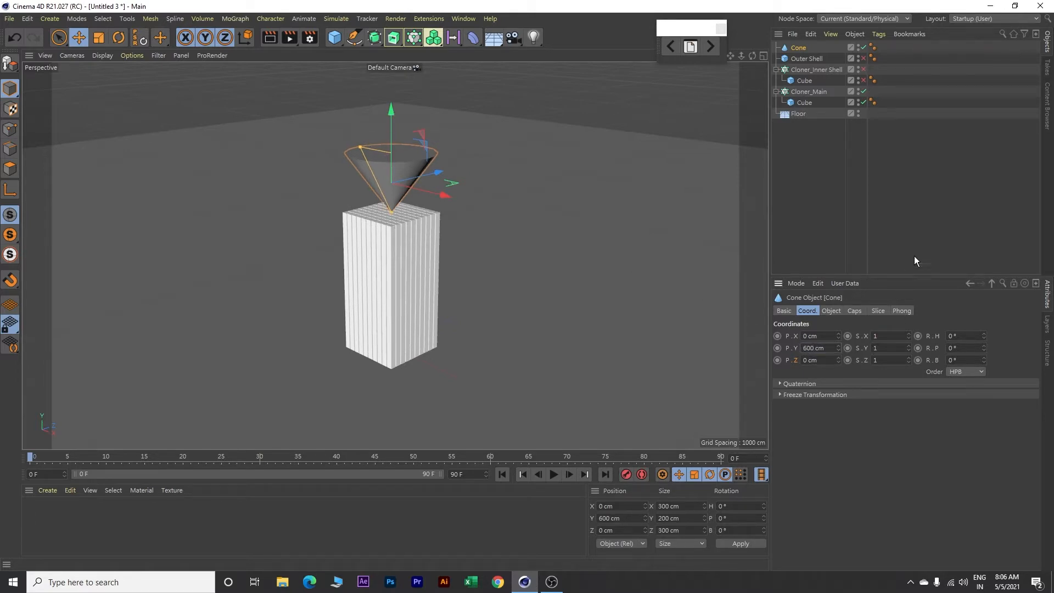
{"action": "left_click", "coordinate": [864, 48]}
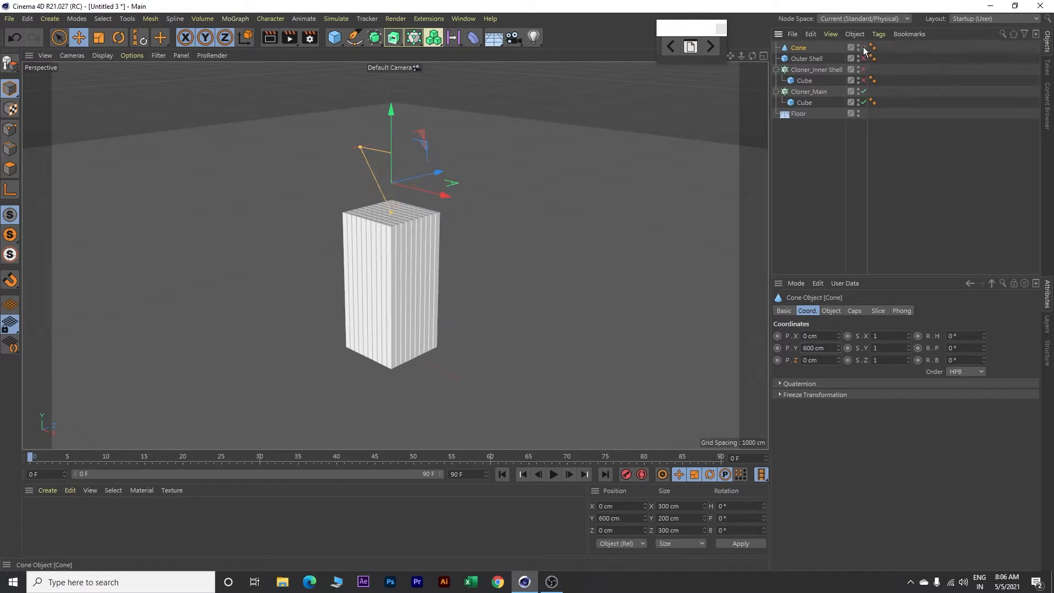
{"action": "left_click", "coordinate": [912, 177]}
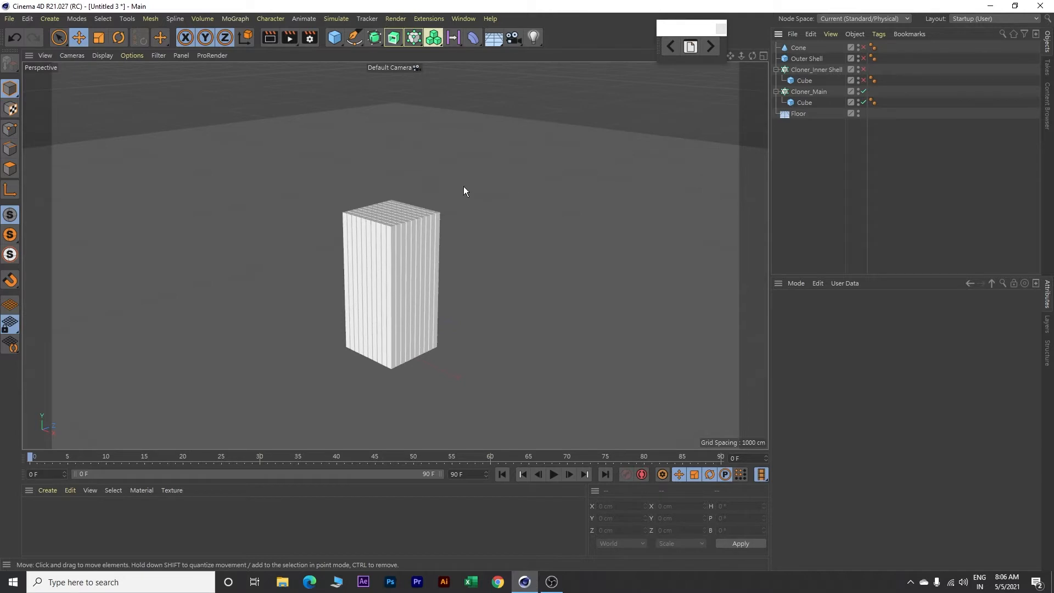
Add a cube and raise it above the cloned tower to a Y position of about 656 cm
{"action": "scroll", "coordinate": [334, 179], "scroll_direction": "up", "scroll_amount": 3}
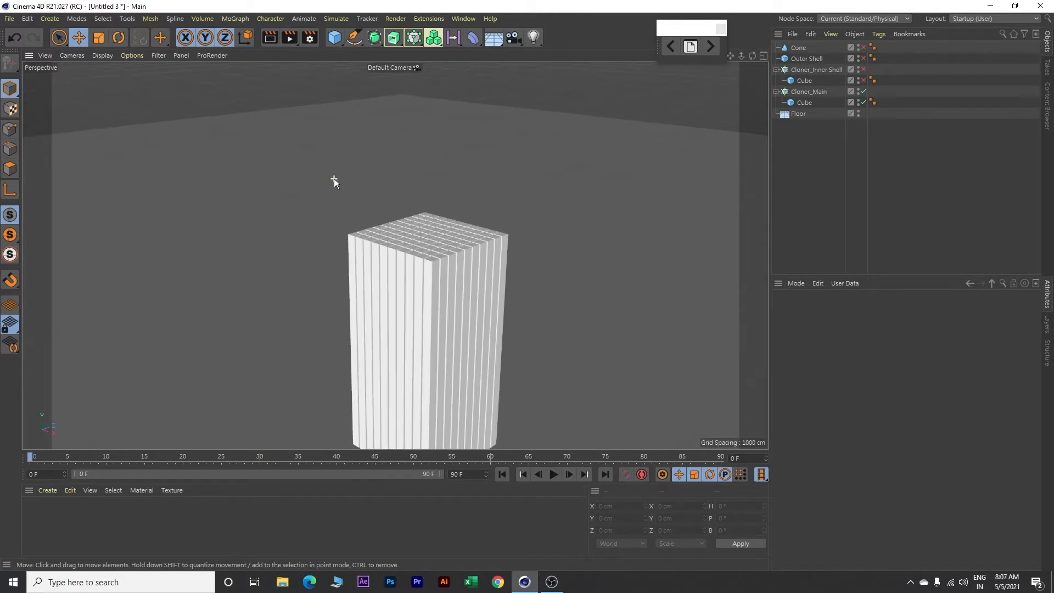
{"action": "left_click_drag", "start_coordinate": [510, 284], "coordinate": [548, 284], "text": "alt"}
{"action": "middle_click_drag", "start_coordinate": [597, 274], "coordinate": [555, 255], "text": "alt"}
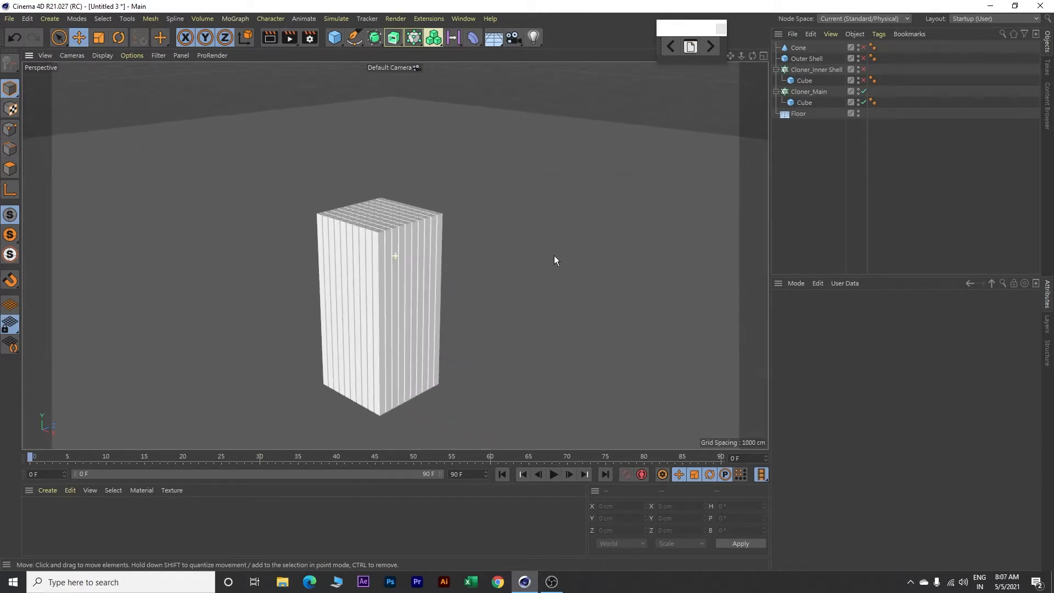
{"action": "left_click", "coordinate": [335, 39]}
{"action": "left_click_drag", "start_coordinate": [381, 319], "coordinate": [380, 79]}
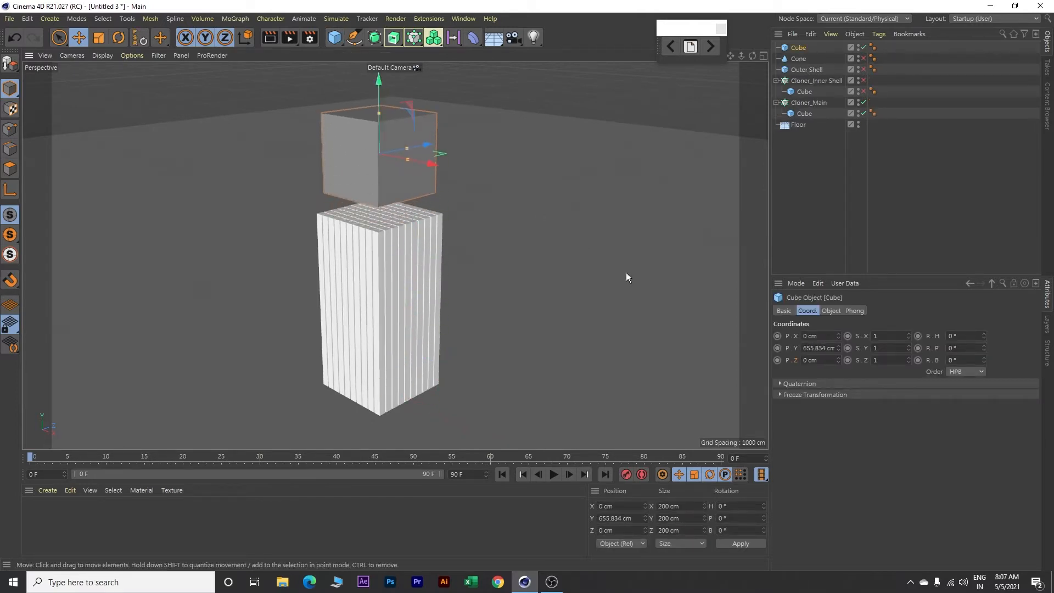
Set the new cube's size to X 2 cm, Y 40 cm and Z 290 cm
{"action": "left_click", "coordinate": [831, 311]}
{"action": "left_click", "coordinate": [841, 338]}
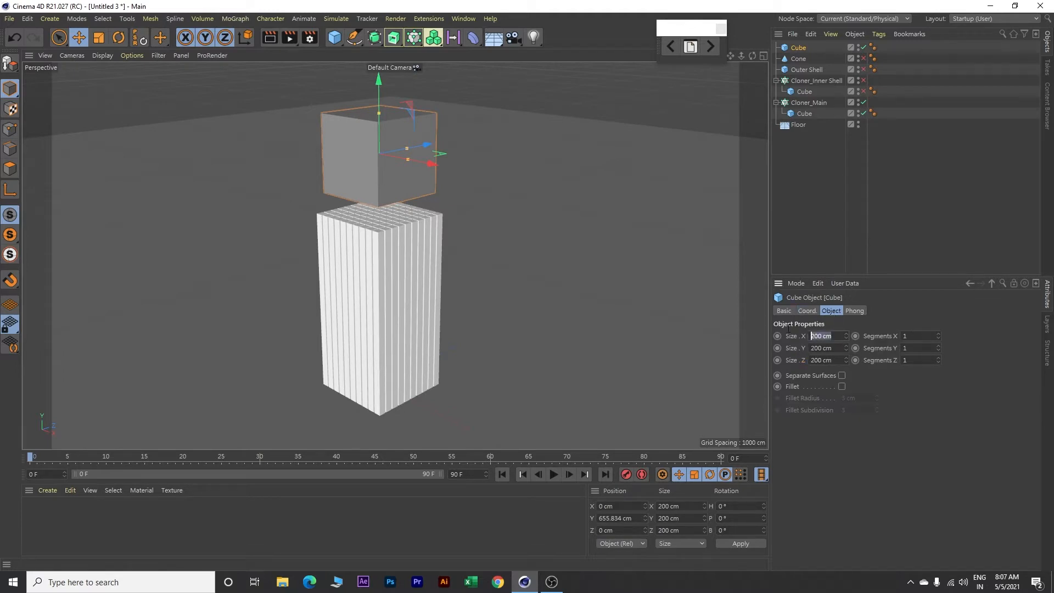
{"action": "type", "text": "2"}
{"action": "key", "text": "Tab"}
{"action": "type", "text": "40"}
{"action": "key", "text": "Tab"}
{"action": "type", "text": "290"}
{"action": "key", "text": "Return"}
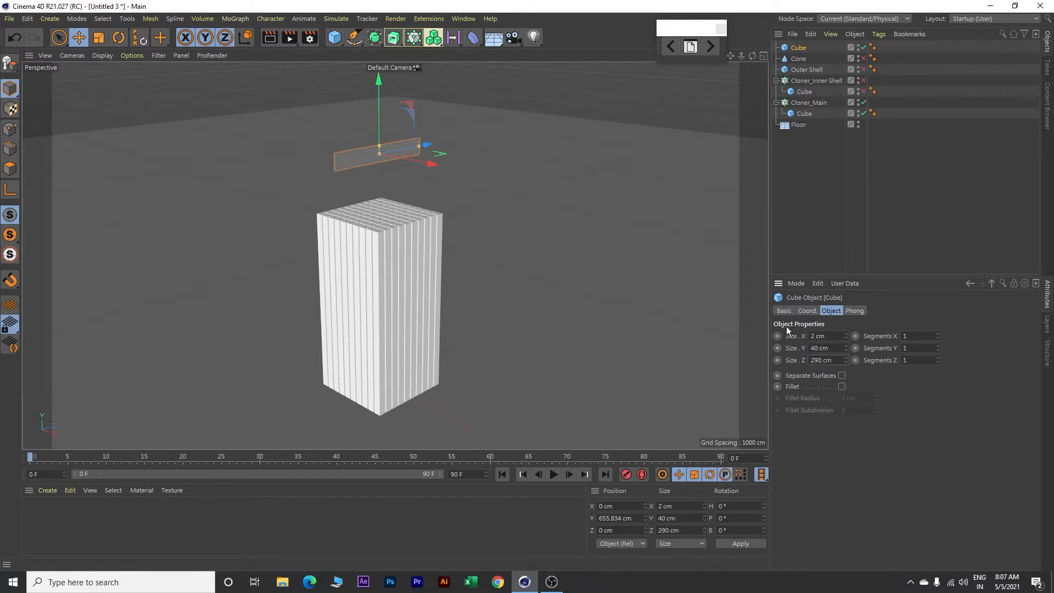
Make the thin cube above the tower editable and switch to polygon editing
{"action": "scroll", "coordinate": [329, 161], "scroll_direction": "up", "scroll_amount": 10}
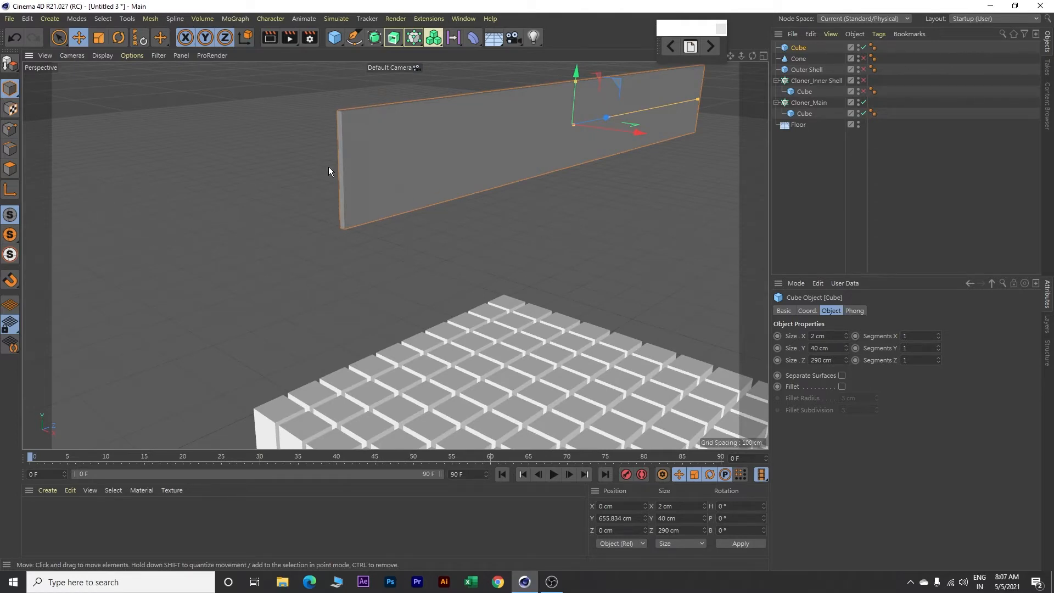
{"action": "left_click", "coordinate": [7, 64]}
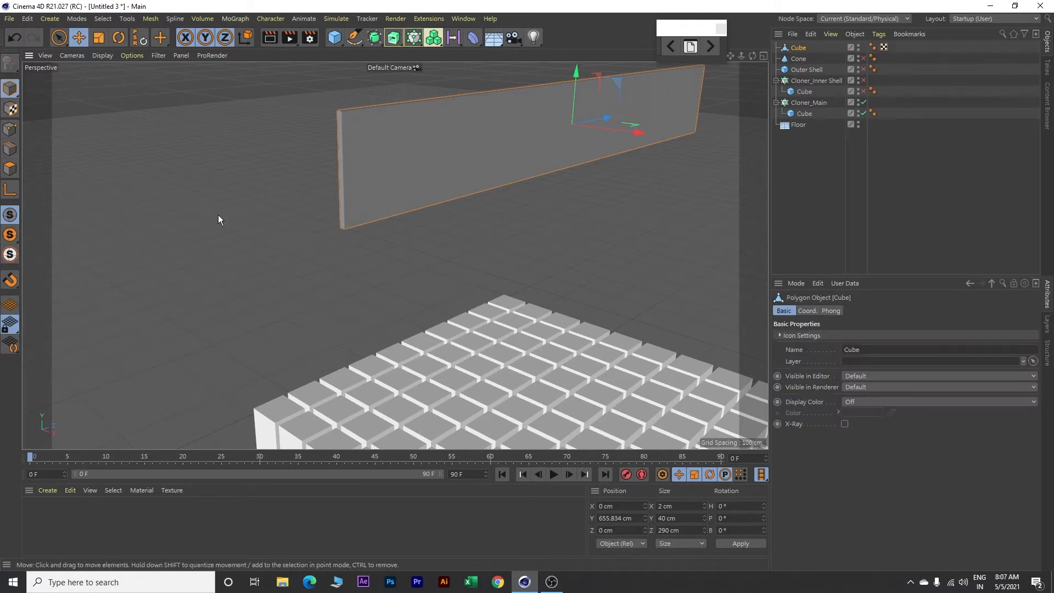
{"action": "scroll", "coordinate": [321, 258], "scroll_direction": "down", "scroll_amount": 5}
{"action": "scroll", "coordinate": [346, 263], "scroll_direction": "down", "scroll_amount": 2}
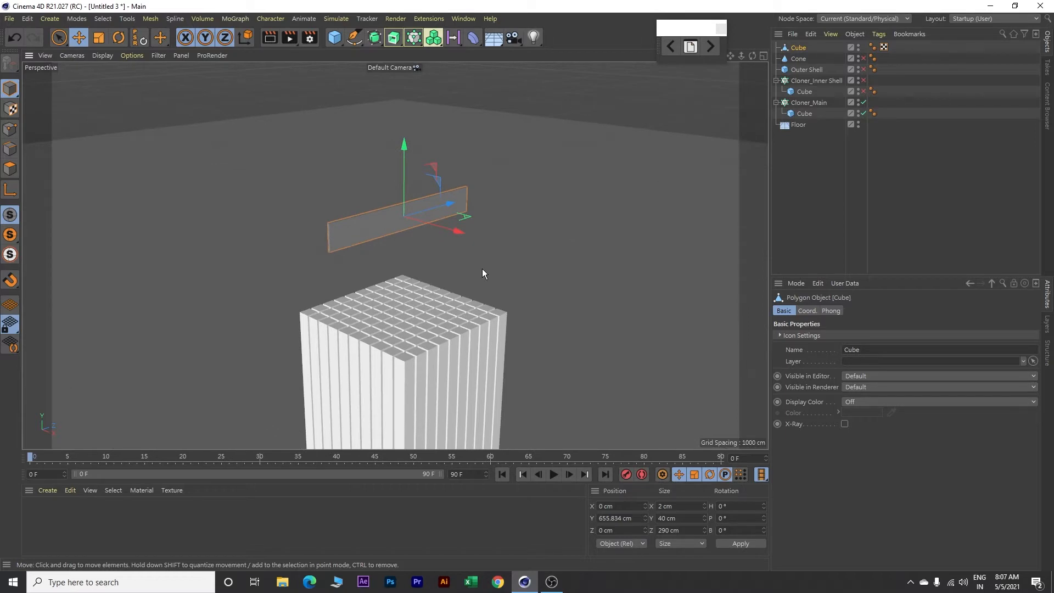
{"action": "middle_click_drag", "start_coordinate": [482, 269], "coordinate": [486, 242], "text": "alt"}
{"action": "left_click_drag", "start_coordinate": [367, 233], "coordinate": [401, 235], "text": "alt"}
{"action": "left_click_drag", "start_coordinate": [364, 198], "coordinate": [430, 212], "text": "alt"}
{"action": "left_click", "coordinate": [10, 168]}
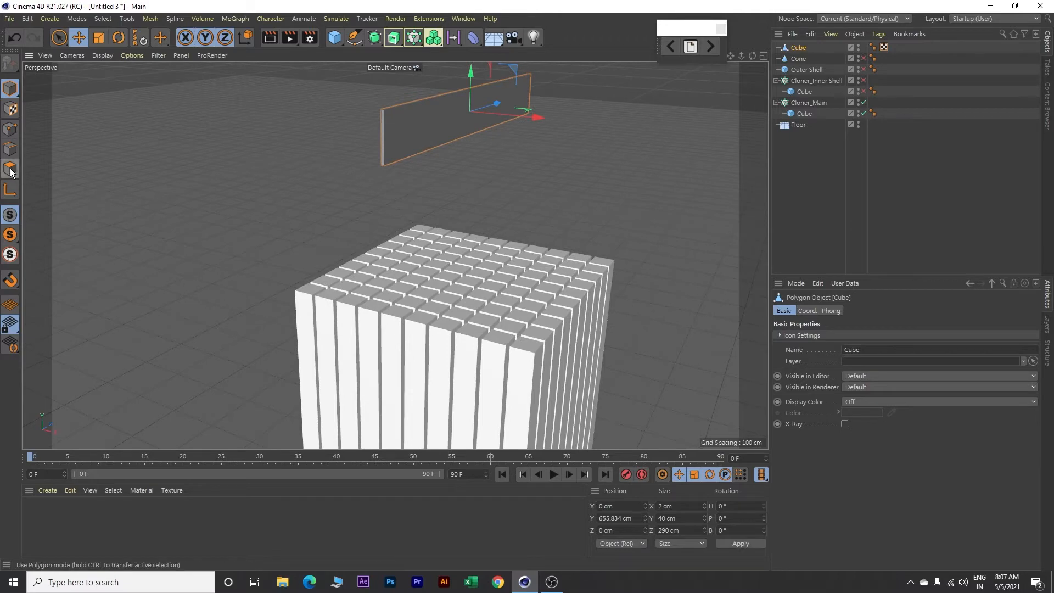
Select the thin cube's bottom polygon and set its X size to 0 cm
{"action": "left_click_drag", "start_coordinate": [482, 220], "coordinate": [522, 192], "text": "alt"}
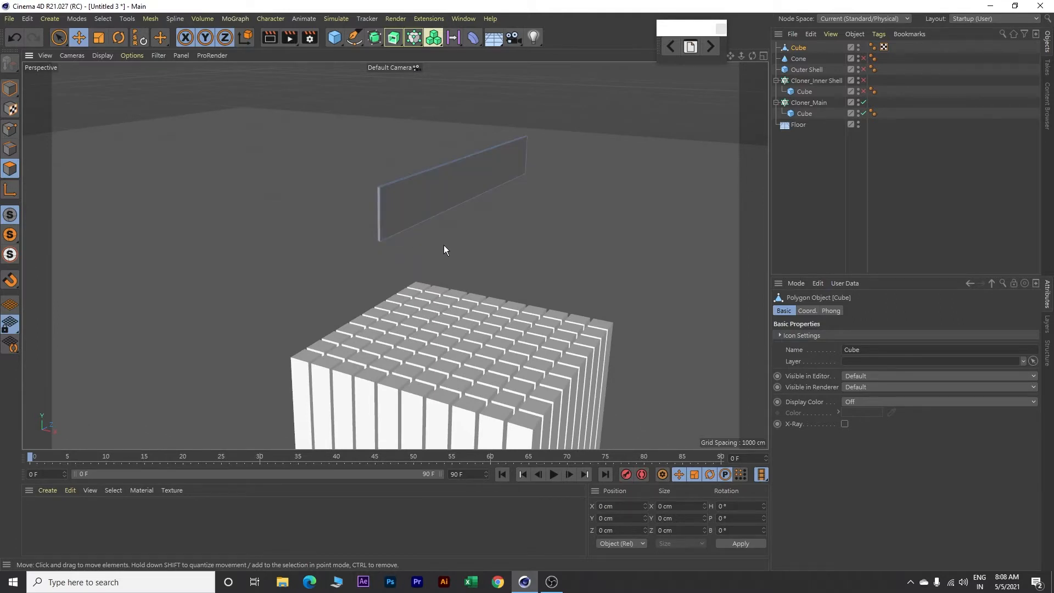
{"action": "scroll", "coordinate": [476, 248], "scroll_direction": "up", "scroll_amount": 6}
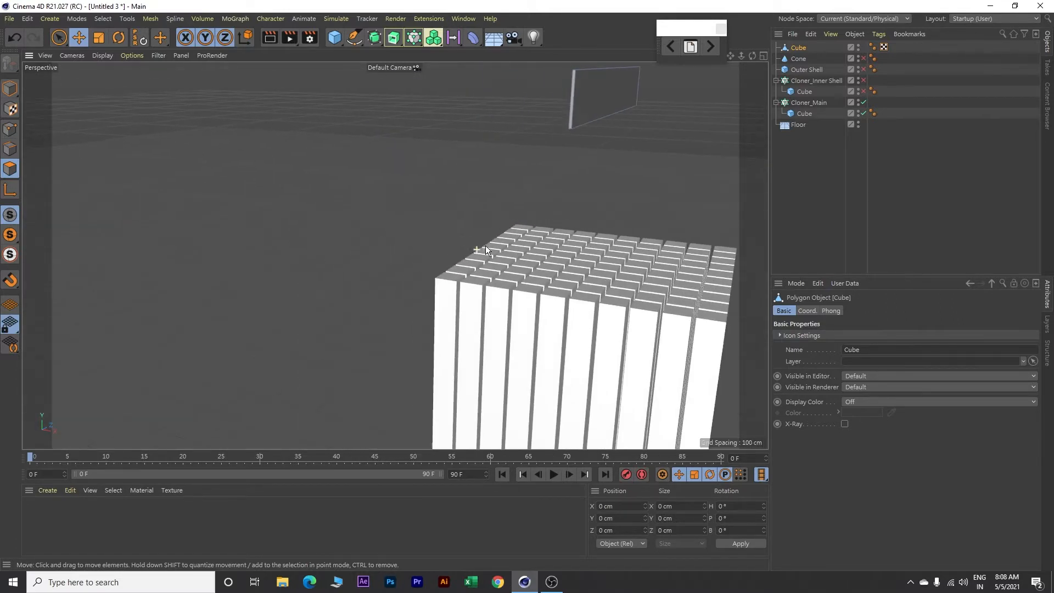
{"action": "scroll", "coordinate": [618, 206], "scroll_direction": "up", "scroll_amount": 2}
{"action": "scroll", "coordinate": [622, 209], "scroll_direction": "down", "scroll_amount": 2}
{"action": "left_click_drag", "start_coordinate": [661, 182], "coordinate": [543, 213], "text": "alt"}
{"action": "scroll", "coordinate": [364, 256], "scroll_direction": "up", "scroll_amount": 4}
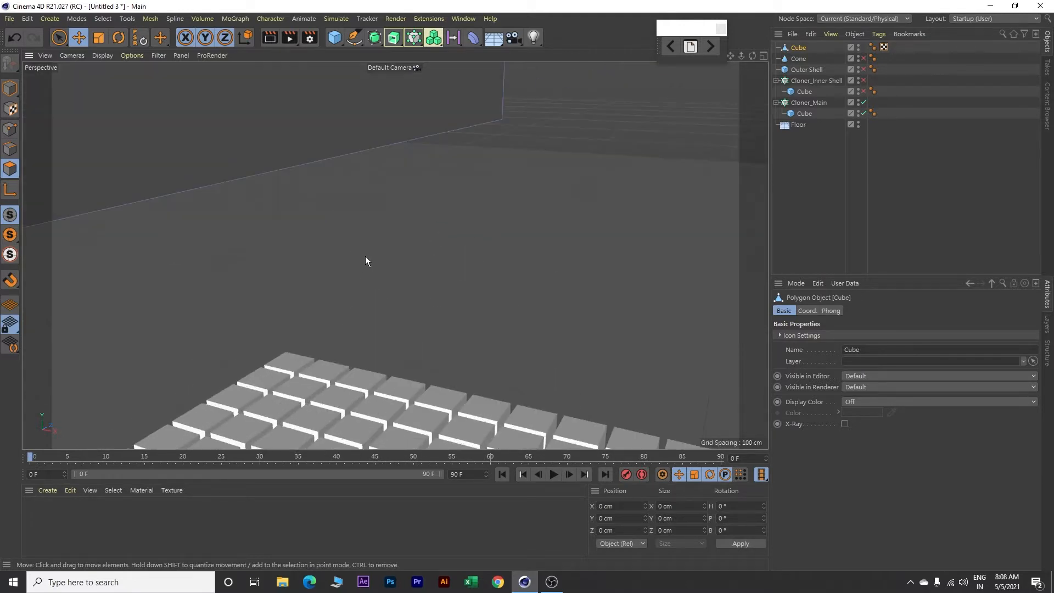
{"action": "scroll", "coordinate": [375, 259], "scroll_direction": "down", "scroll_amount": 4}
{"action": "left_click_drag", "start_coordinate": [410, 258], "coordinate": [494, 215], "text": "alt"}
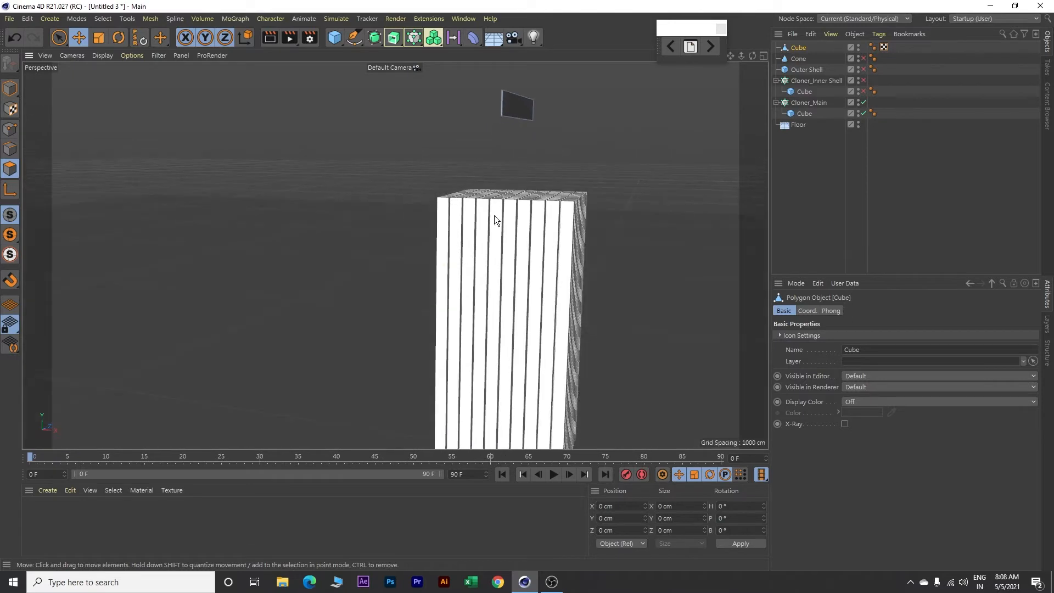
{"action": "scroll", "coordinate": [506, 149], "scroll_direction": "up", "scroll_amount": 6}
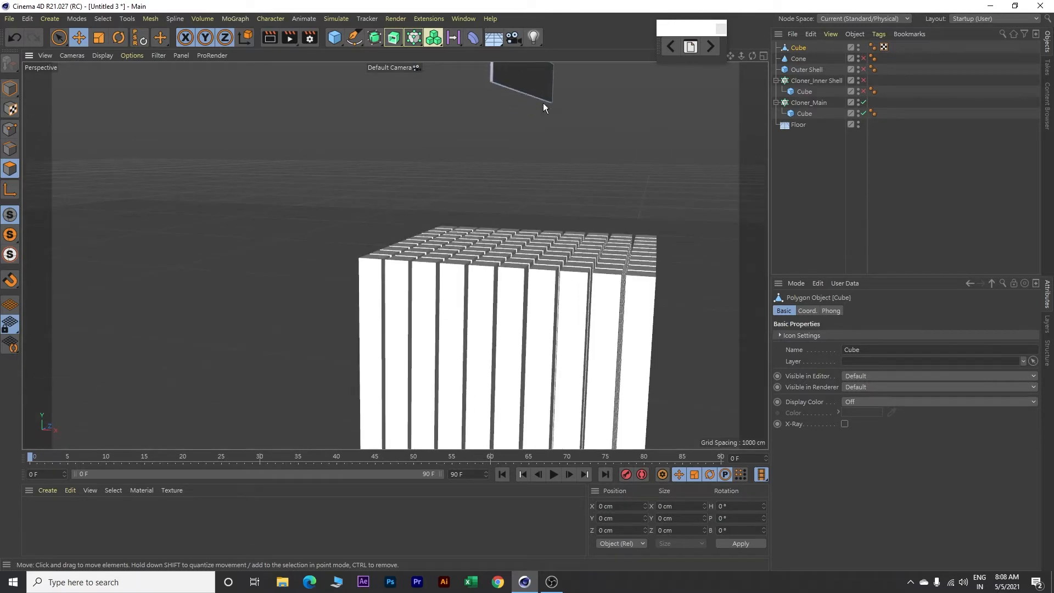
{"action": "left_click", "coordinate": [530, 96]}
{"action": "left_click_drag", "start_coordinate": [569, 90], "coordinate": [604, 100], "text": "alt"}
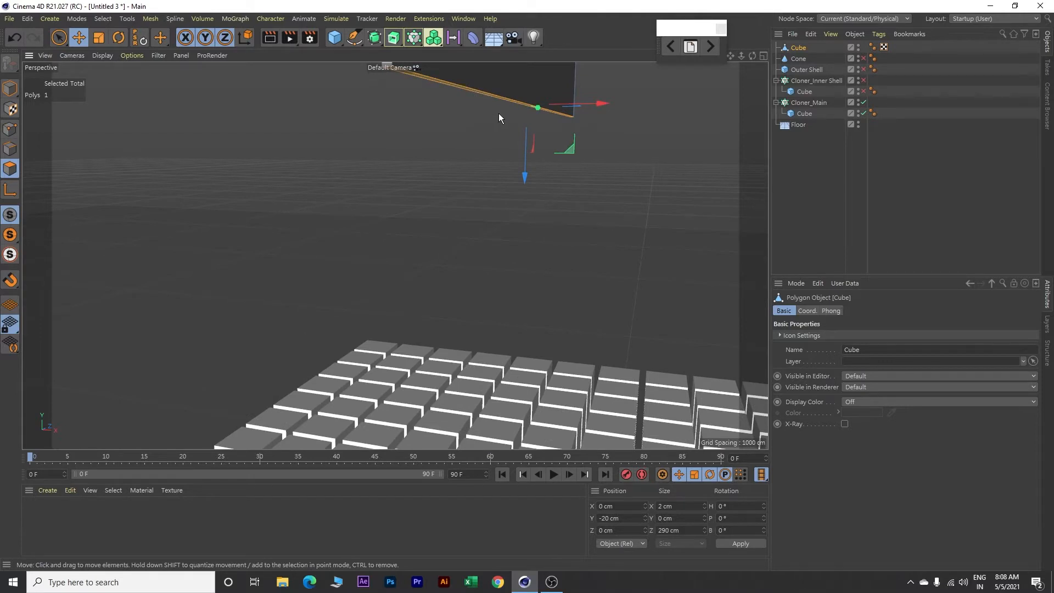
{"action": "left_click_drag", "start_coordinate": [498, 111], "coordinate": [500, 117], "text": "alt"}
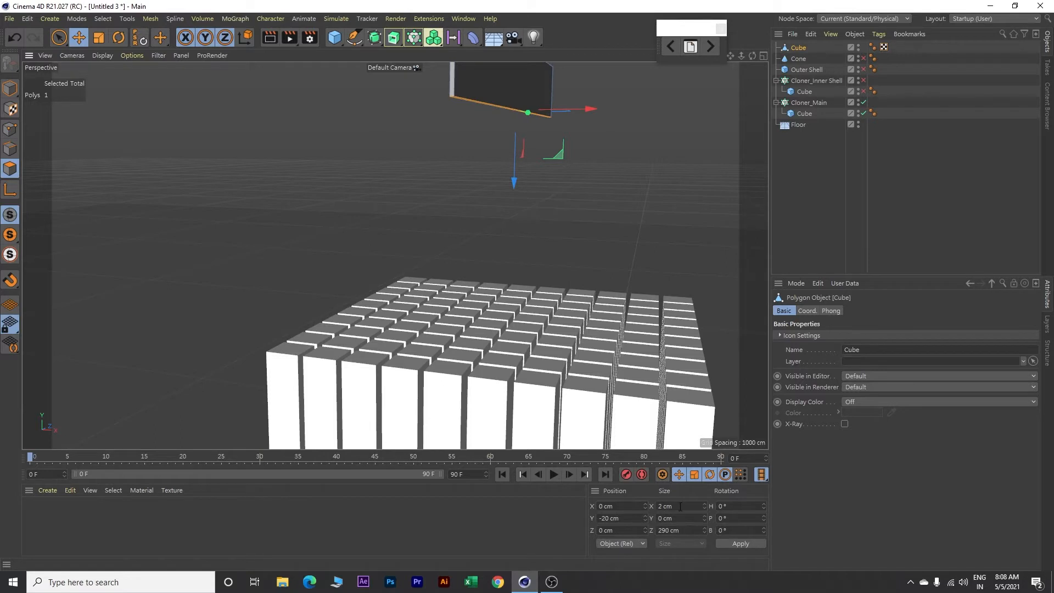
{"action": "left_click_drag", "start_coordinate": [679, 506], "coordinate": [649, 508]}
{"action": "type", "text": "0"}
{"action": "key", "text": "Return"}
Return to model mode and set the thin cube's position to X -93 cm and Y 900 cm
{"action": "scroll", "coordinate": [534, 183], "scroll_direction": "down", "scroll_amount": 5}
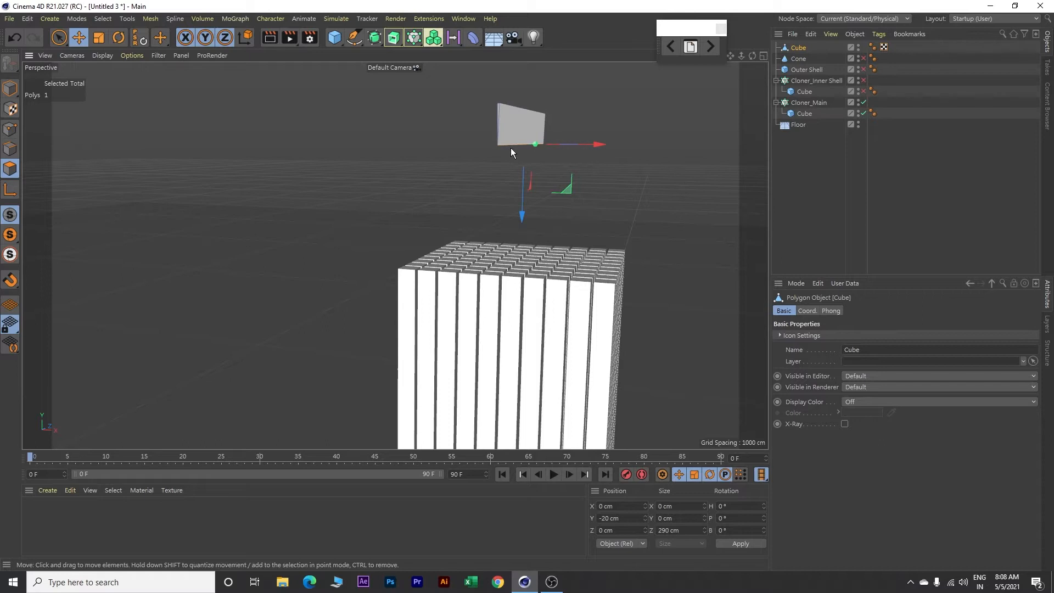
{"action": "scroll", "coordinate": [511, 148], "scroll_direction": "down", "scroll_amount": 4}
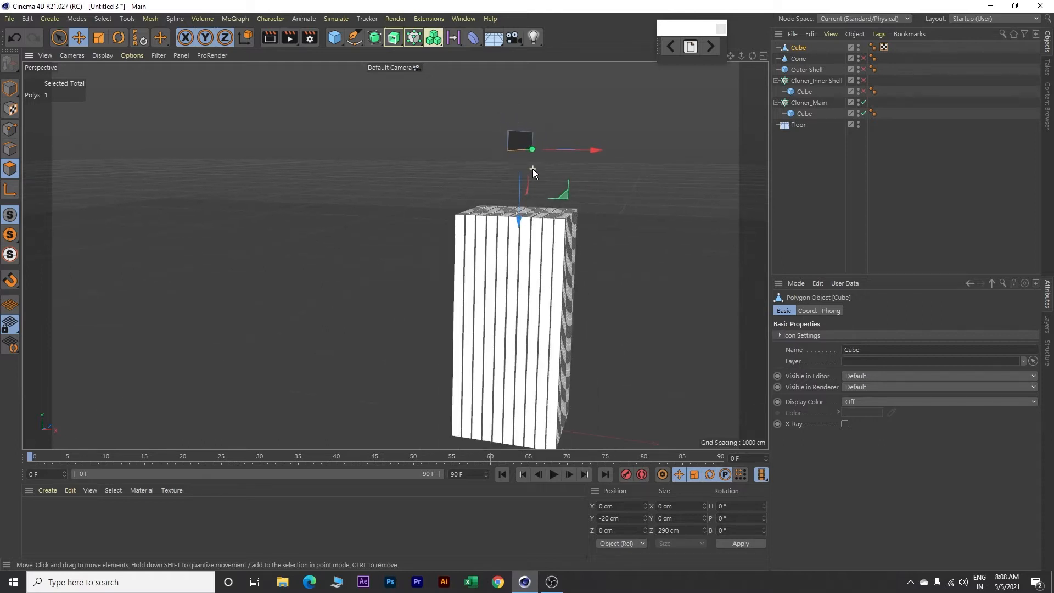
{"action": "left_click_drag", "start_coordinate": [583, 174], "coordinate": [573, 189], "text": "alt"}
{"action": "middle_click_drag", "start_coordinate": [632, 179], "coordinate": [594, 180], "text": "alt"}
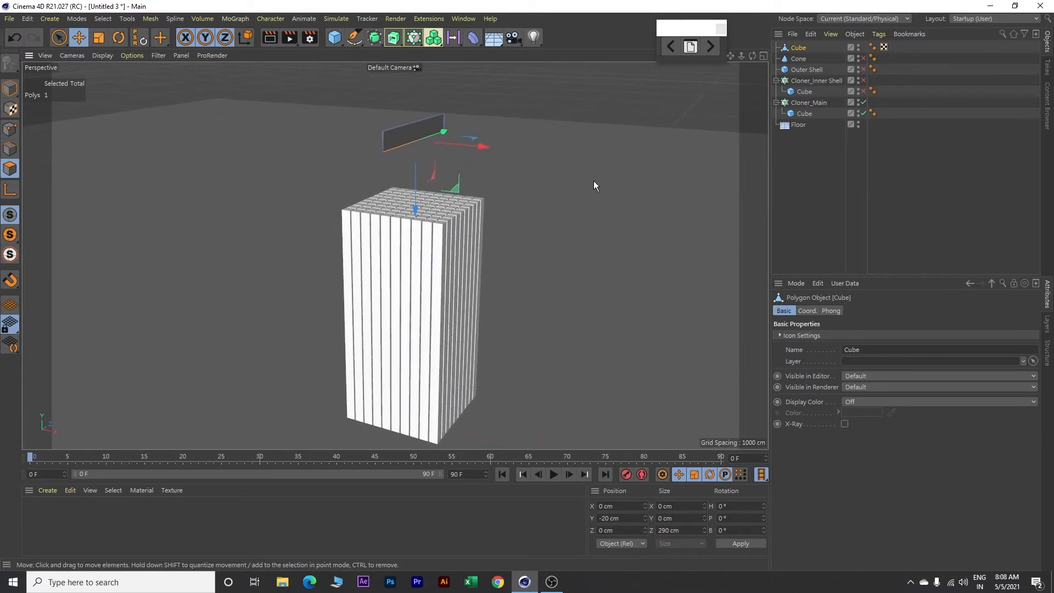
{"action": "left_click", "coordinate": [11, 88]}
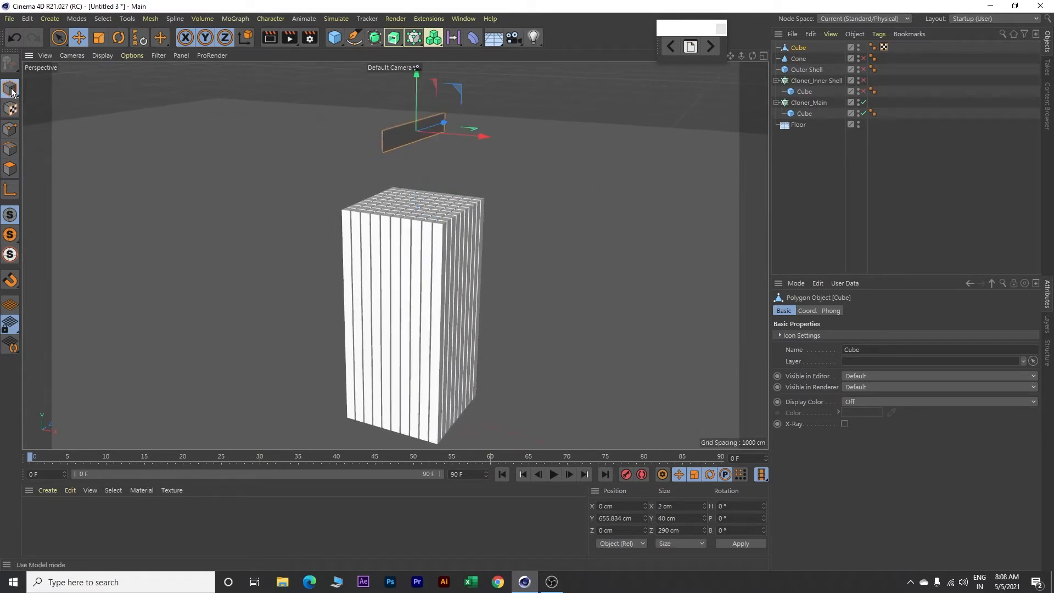
{"action": "left_click", "coordinate": [807, 311]}
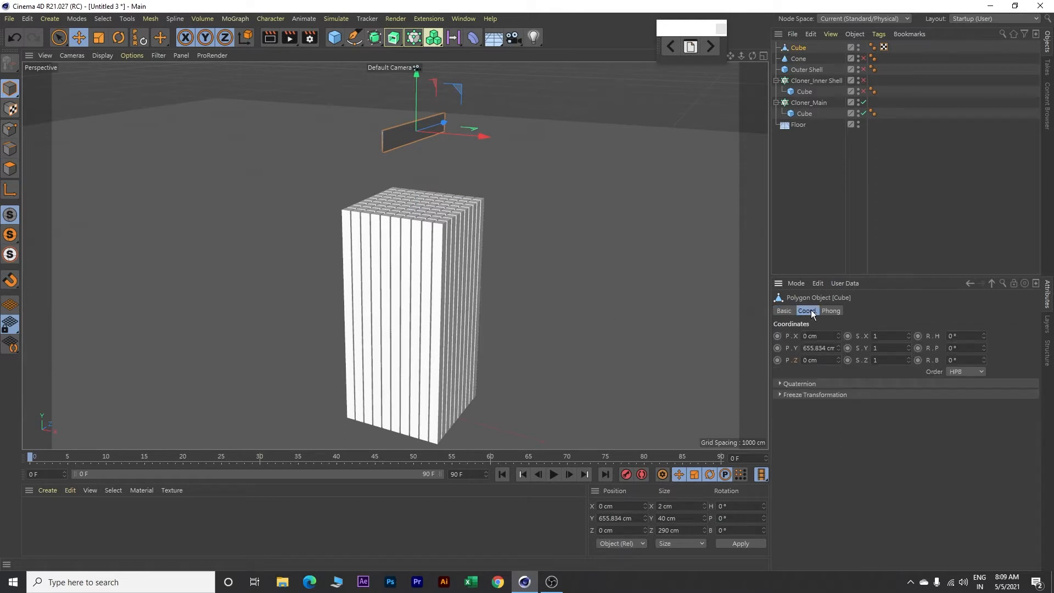
{"action": "left_click", "coordinate": [815, 336]}
{"action": "type", "text": "-93"}
{"action": "key", "text": "Return"}
{"action": "left_click", "coordinate": [815, 348]}
{"action": "type", "text": "900"}
{"action": "key", "text": "Return"}
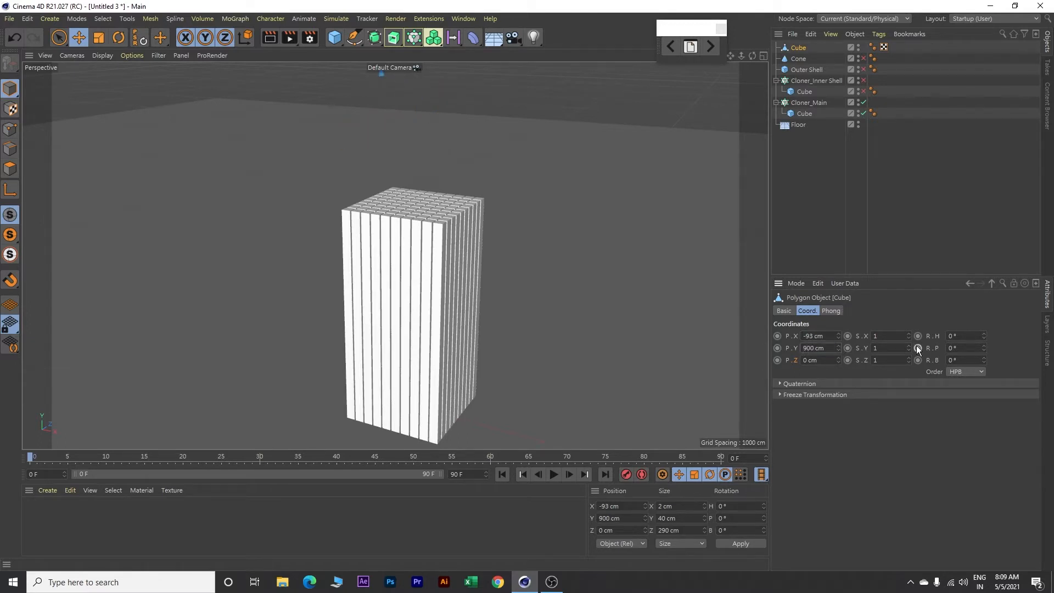
Add a MoGraph Cloner and make the thin editable cube its child
{"action": "scroll", "coordinate": [594, 281], "scroll_direction": "down", "scroll_amount": 3}
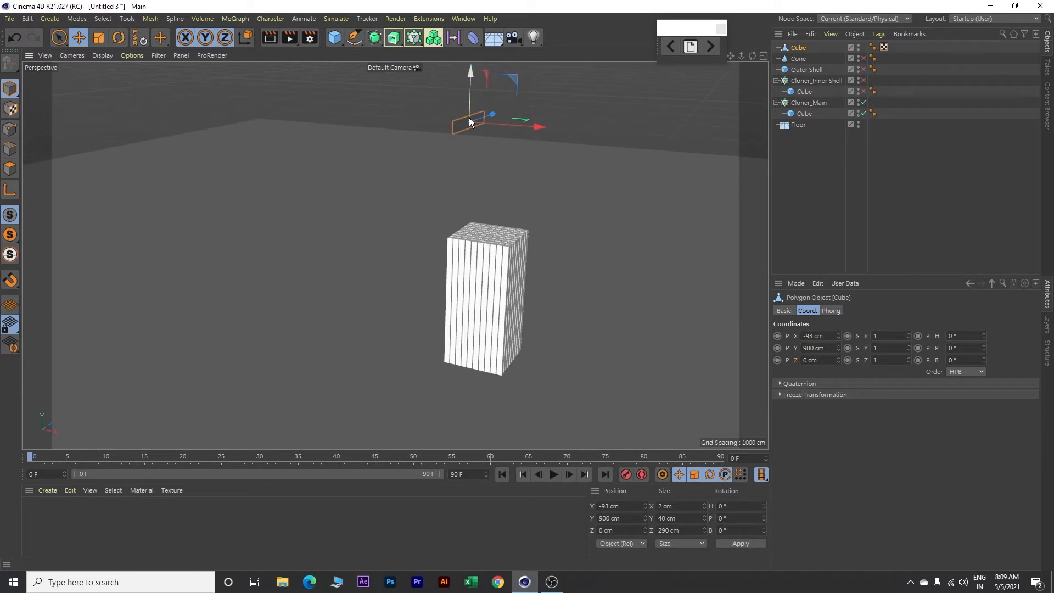
{"action": "left_click", "coordinate": [235, 18]}
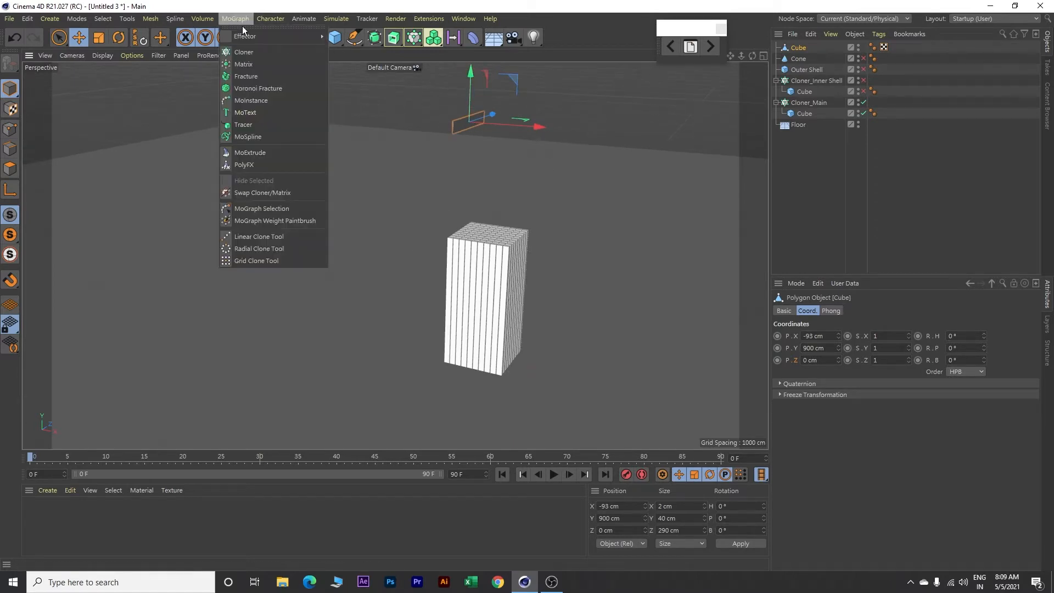
{"action": "left_click", "coordinate": [256, 52]}
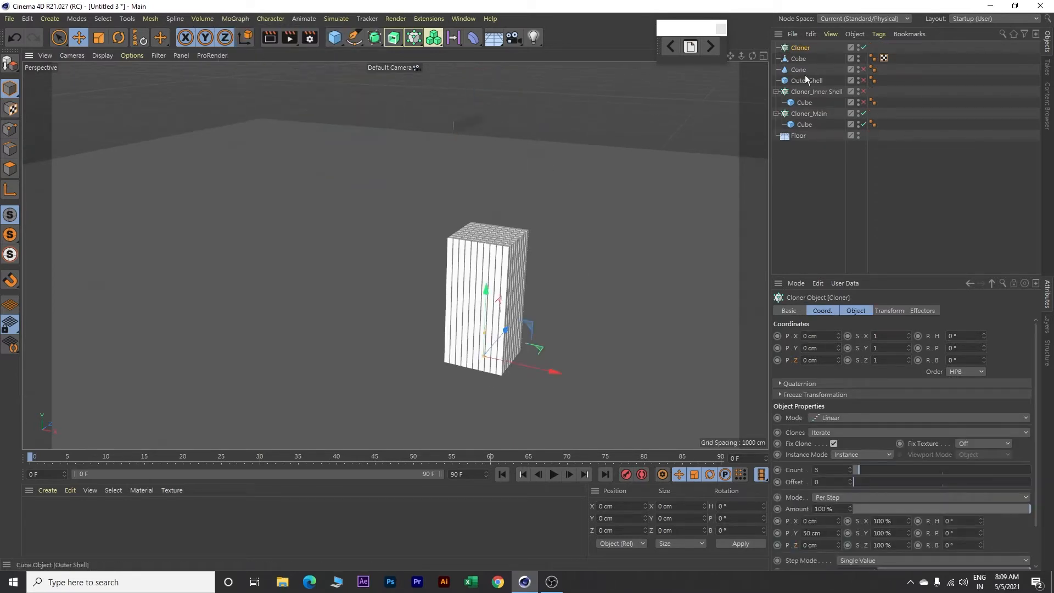
{"action": "left_click", "coordinate": [798, 59]}
{"action": "left_click_drag", "start_coordinate": [799, 60], "coordinate": [812, 47]}
Rename the new cloner as Cloner_Blade Set and turn off its Fix Clone option
{"action": "double_click", "coordinate": [808, 48]}
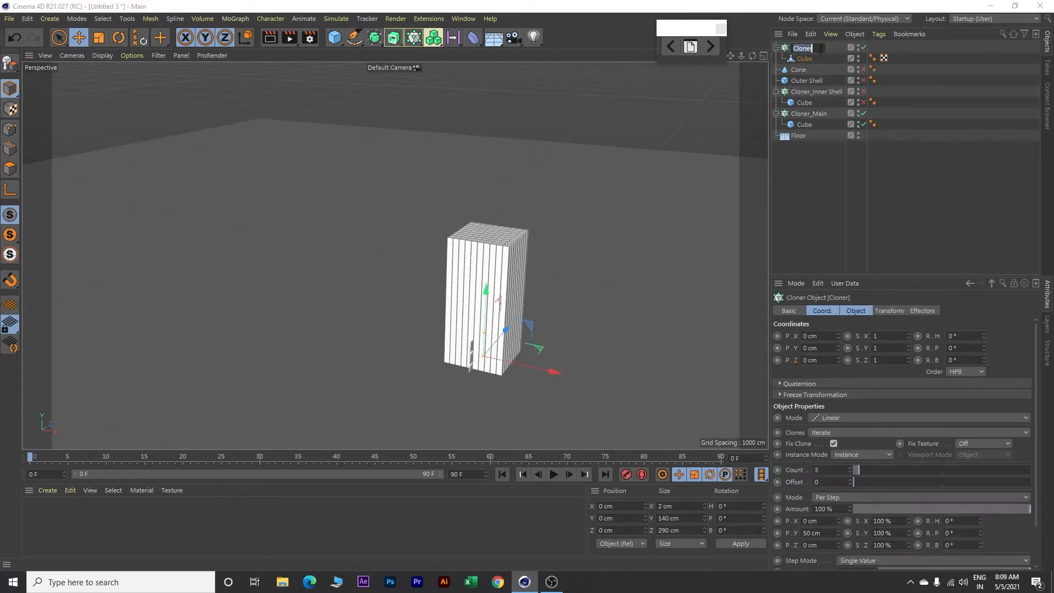
{"action": "type", "text": "_Blade Set"}
{"action": "key", "text": "Return"}
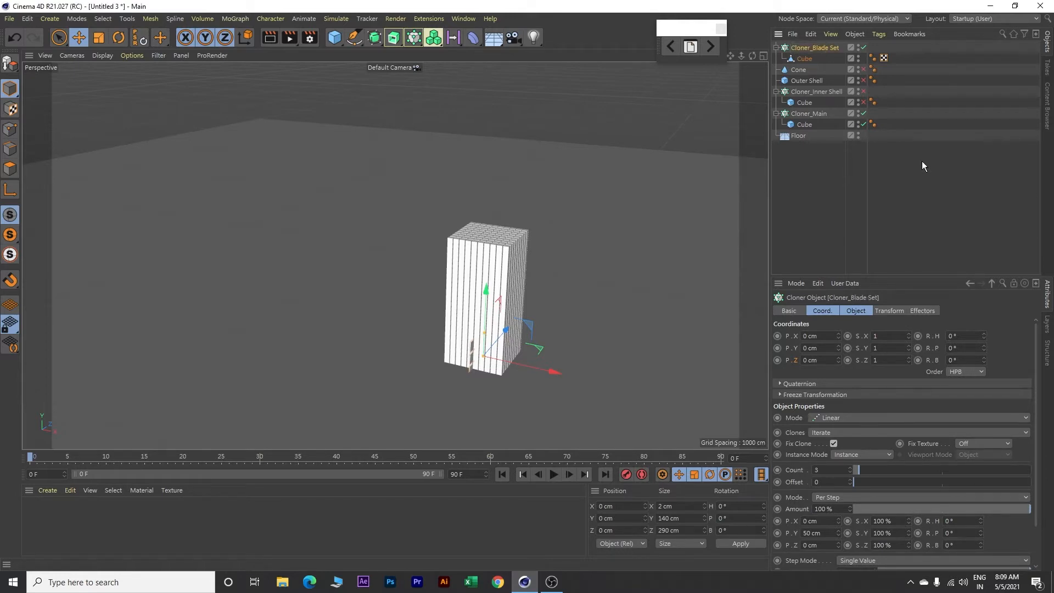
{"action": "left_click", "coordinate": [833, 444]}
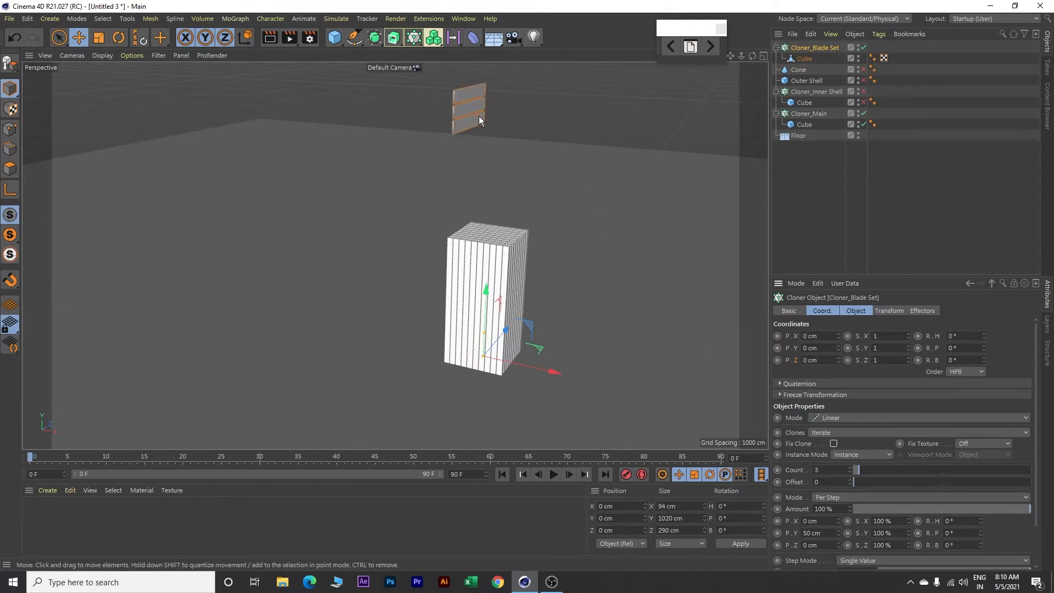
Set the blade cloner's count to 9 and its Y step offset to 0 cm
{"action": "left_click", "coordinate": [857, 311]}
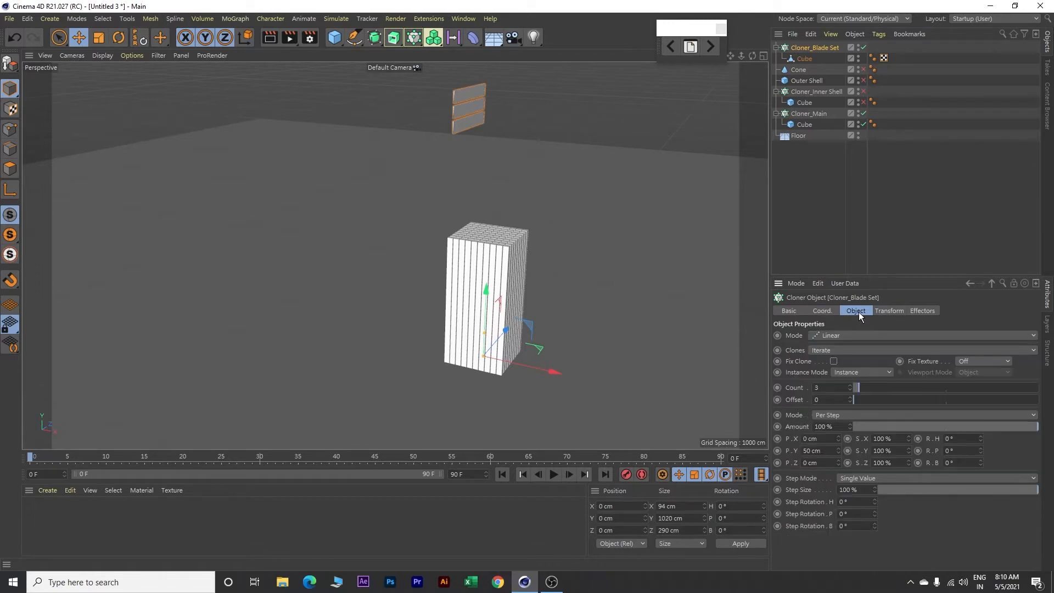
{"action": "left_click", "coordinate": [832, 387]}
{"action": "type", "text": "9"}
{"action": "key", "text": "Return"}
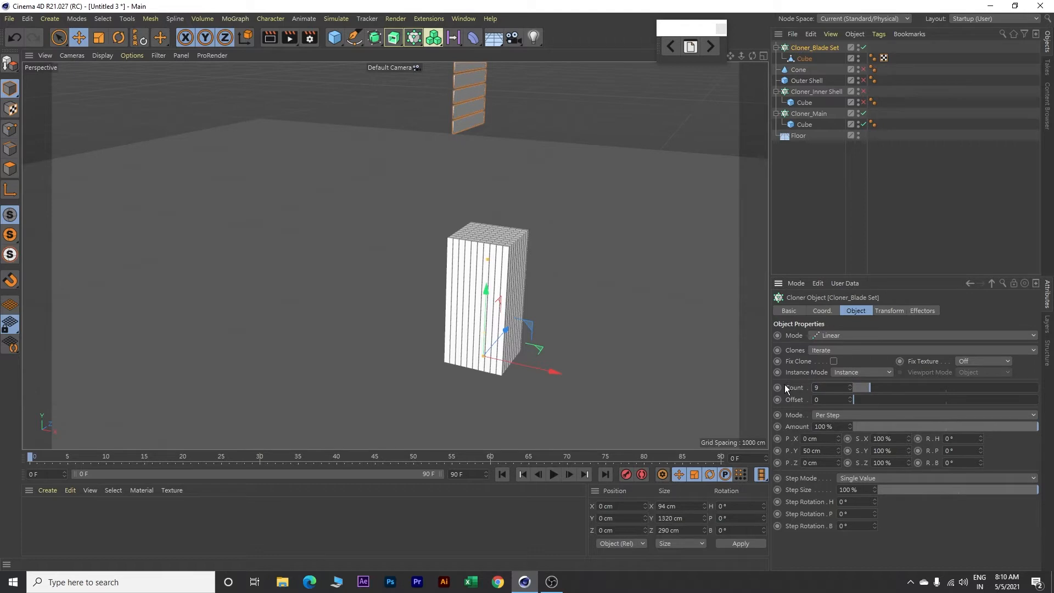
{"action": "left_click_drag", "start_coordinate": [820, 451], "coordinate": [790, 450]}
{"action": "type", "text": "0"}
{"action": "key", "text": "Return"}
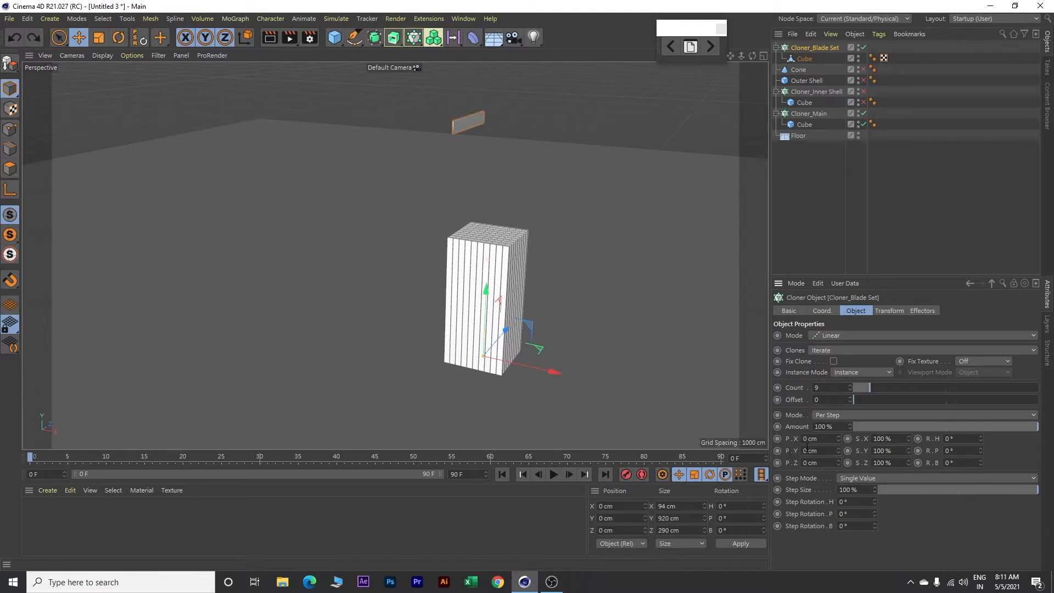
Switch the blade cloner's linear spacing to End Point and set the X distance to 186 cm
{"action": "left_click", "coordinate": [825, 415]}
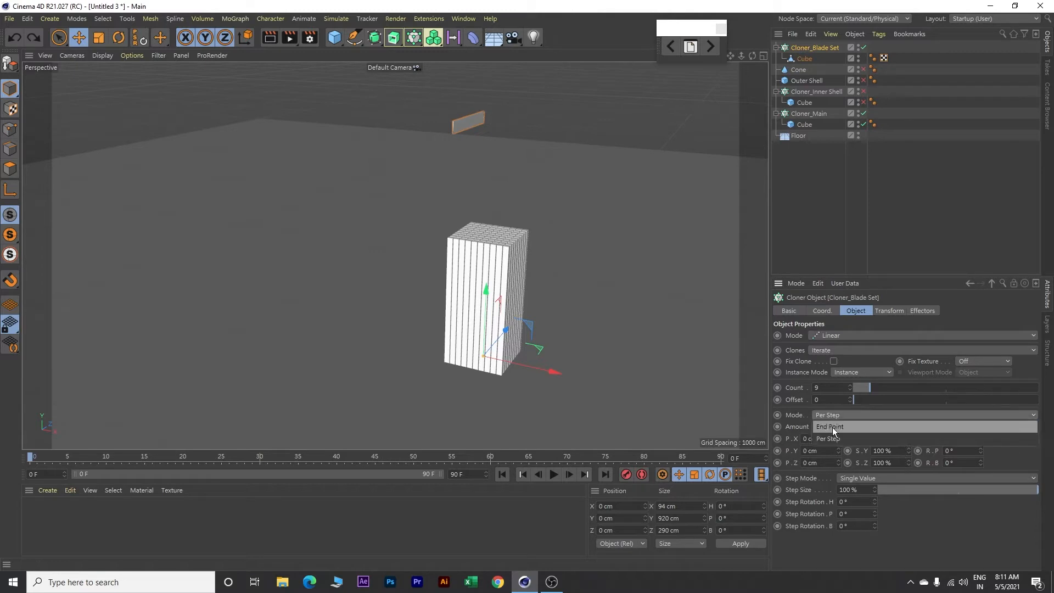
{"action": "left_click", "coordinate": [836, 427]}
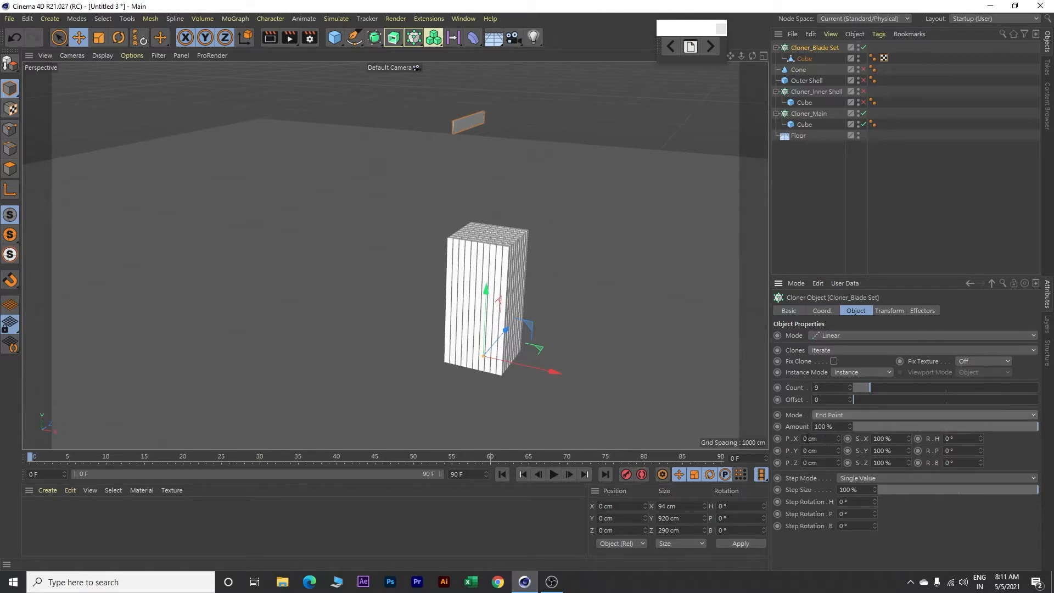
{"action": "left_click_drag", "start_coordinate": [823, 439], "coordinate": [775, 438]}
{"action": "type", "text": "186"}
{"action": "key", "text": "Return"}
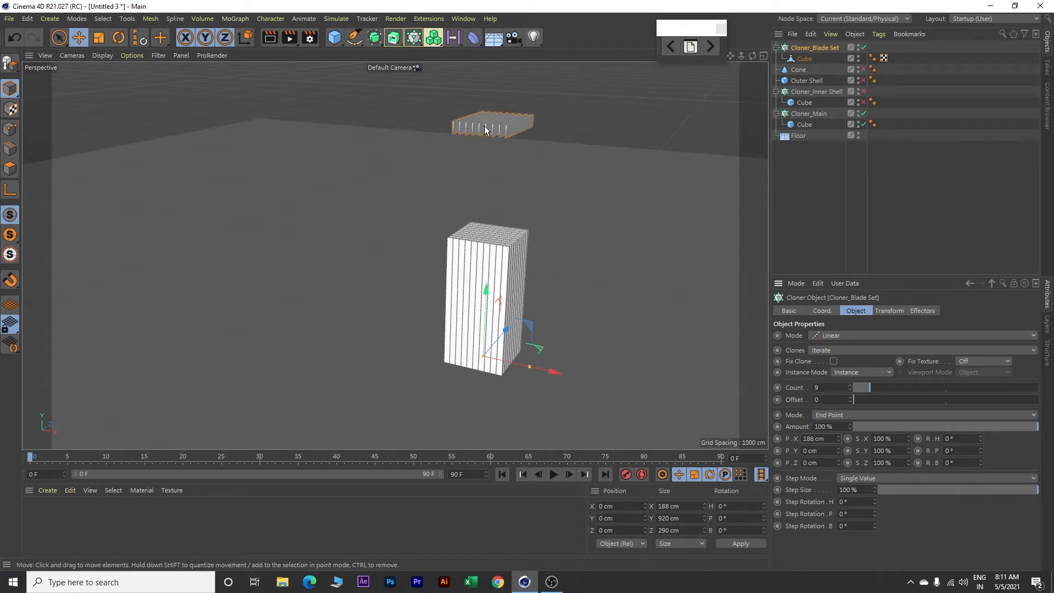
Add a cube and raise it to about Y 683 cm, between the tower and the blades
{"action": "scroll", "coordinate": [493, 116], "scroll_direction": "up", "scroll_amount": 4}
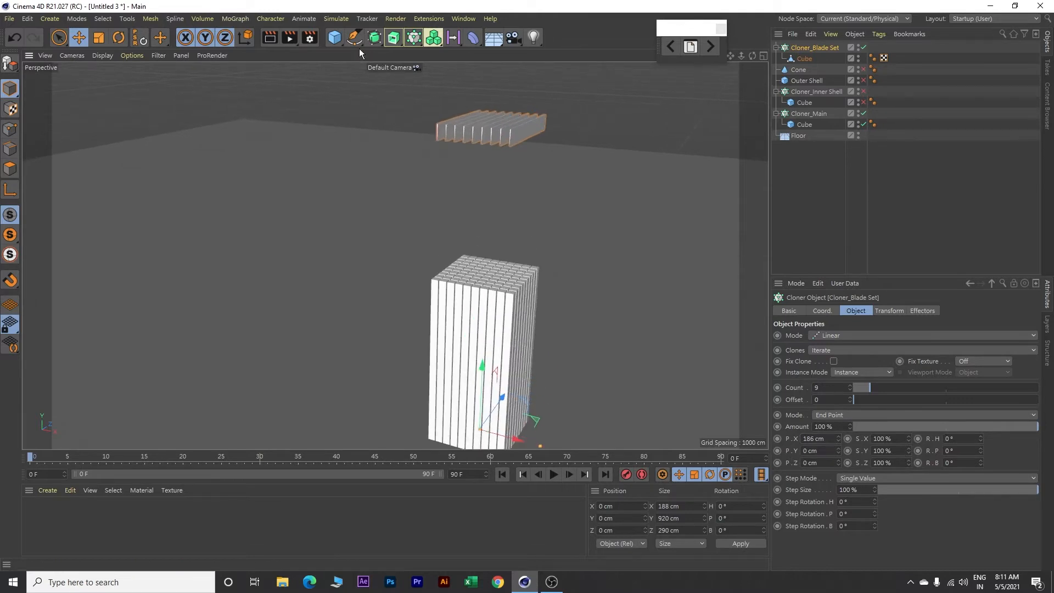
{"action": "left_click", "coordinate": [341, 44]}
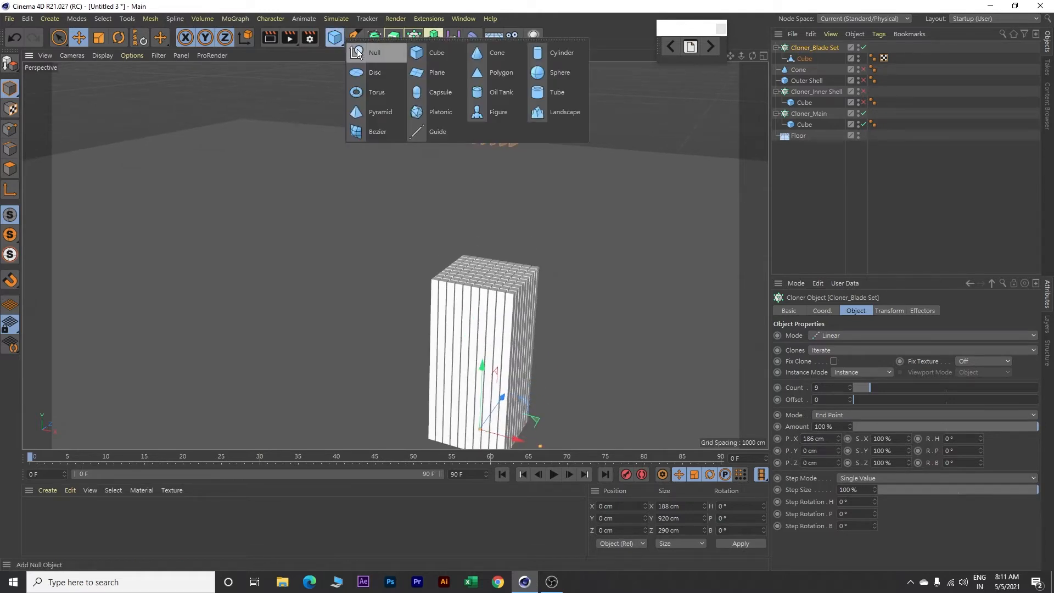
{"action": "left_click", "coordinate": [439, 53]}
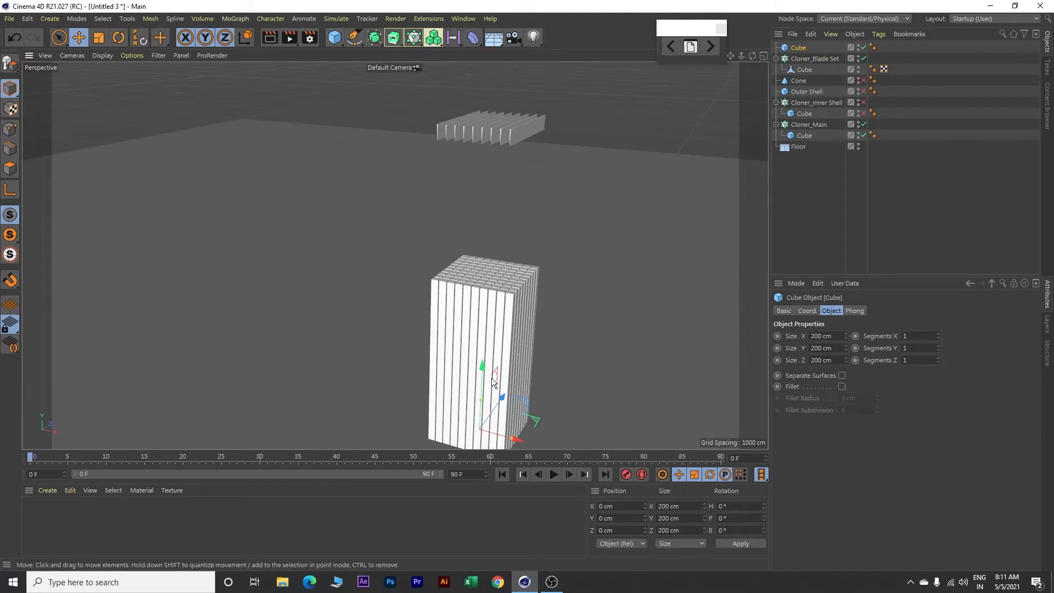
{"action": "left_click_drag", "start_coordinate": [486, 367], "coordinate": [486, 137]}
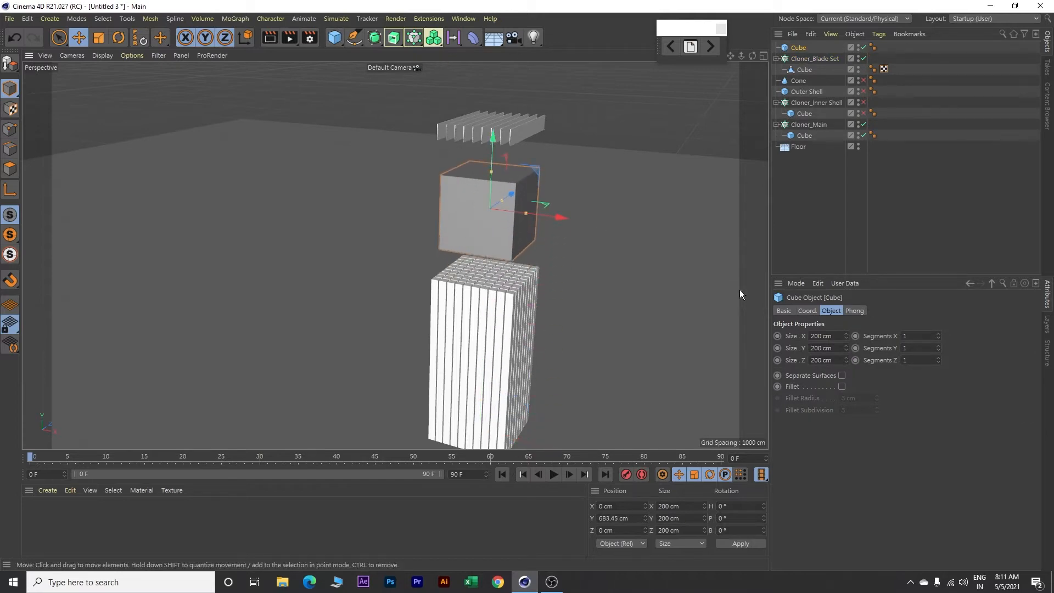
Set the raised cube's size to X 260 cm, Y 100 cm and Z 260 cm
{"action": "left_click", "coordinate": [821, 336]}
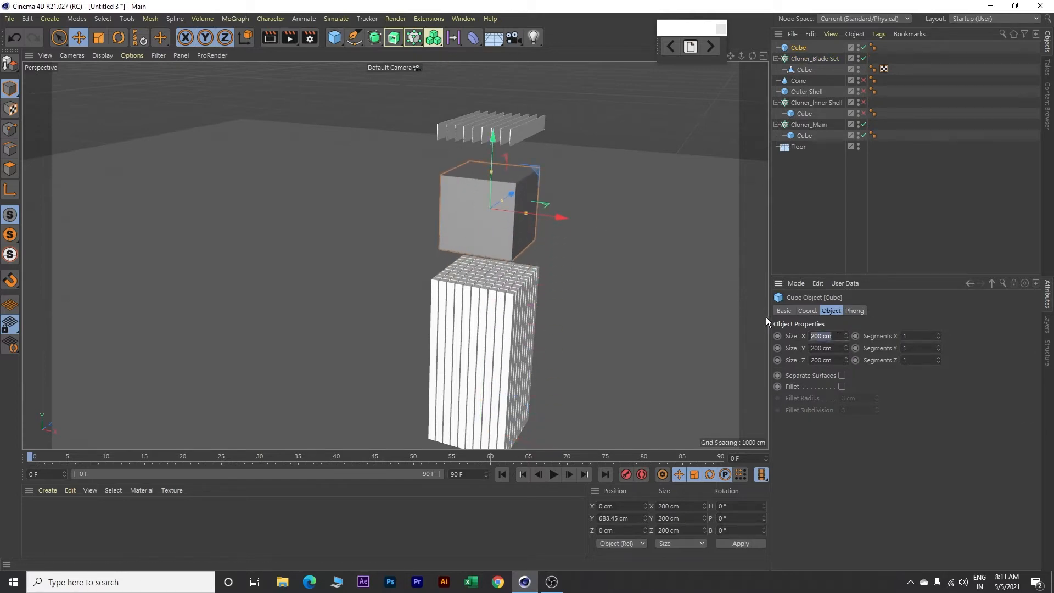
{"action": "type", "text": "260"}
{"action": "key", "text": "Tab"}
{"action": "type", "text": "1"}
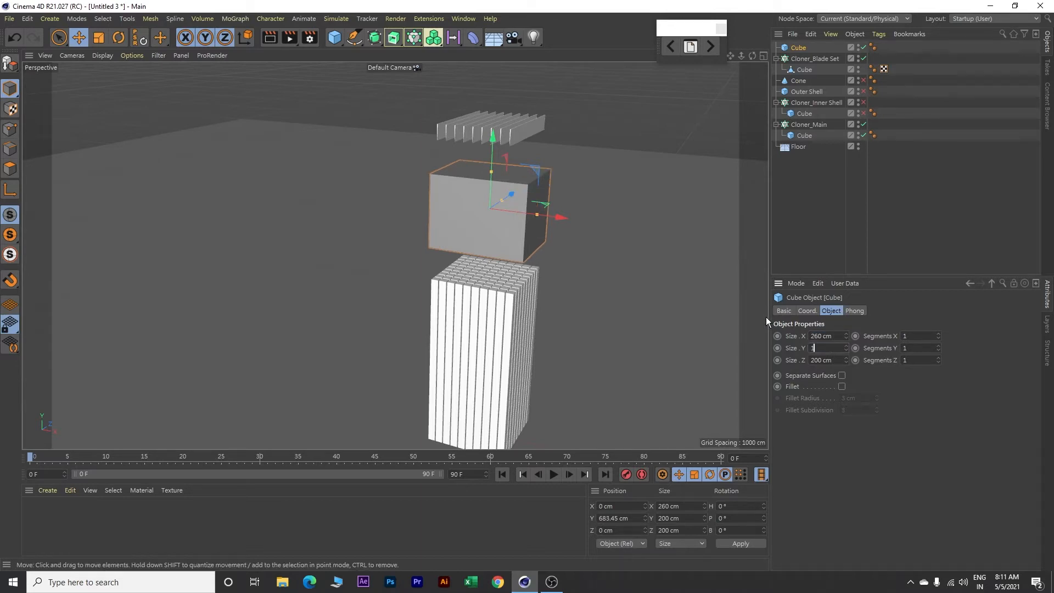
{"action": "type", "text": "00"}
{"action": "key", "text": "Tab"}
{"action": "type", "text": "260"}
{"action": "key", "text": "Tab"}
Add a second cube, raise it to about Y 684 cm and size it 300 x 15 x 300 cm
{"action": "left_click_drag", "start_coordinate": [334, 37], "coordinate": [438, 54]}
{"action": "left_click_drag", "start_coordinate": [482, 366], "coordinate": [480, 136]}
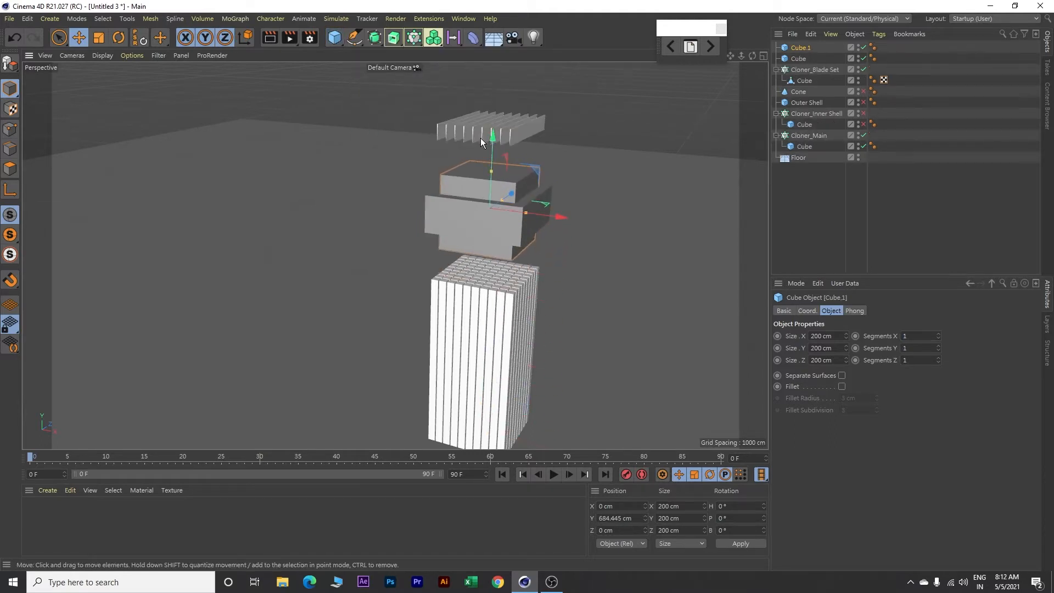
{"action": "left_click_drag", "start_coordinate": [841, 336], "coordinate": [810, 336]}
{"action": "type", "text": "300"}
{"action": "key", "text": "Tab"}
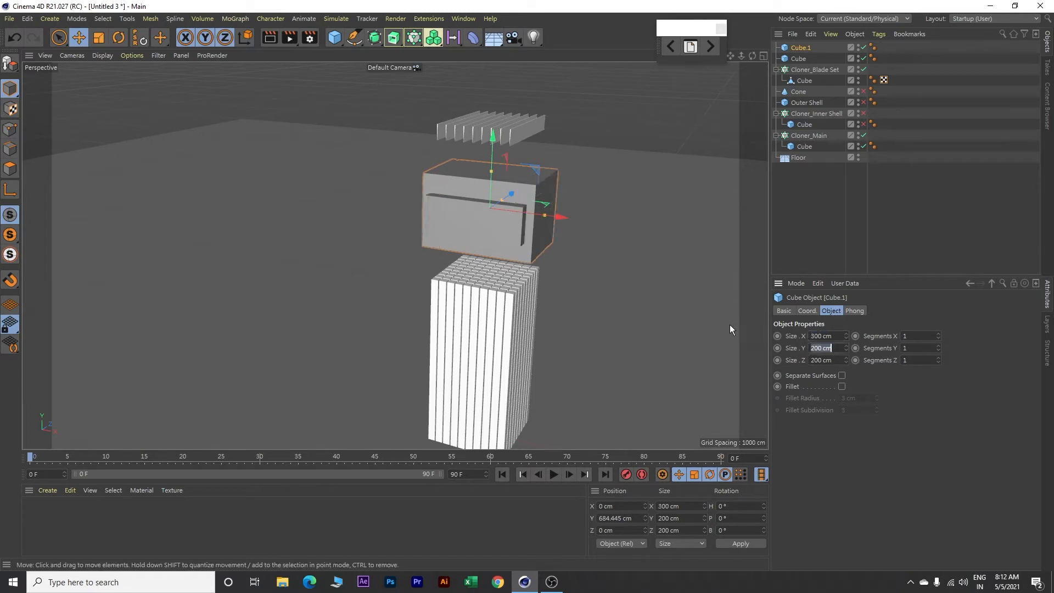
{"action": "type", "text": "15"}
{"action": "key", "text": "Tab"}
{"action": "type", "text": "300"}
{"action": "key", "text": "Tab"}
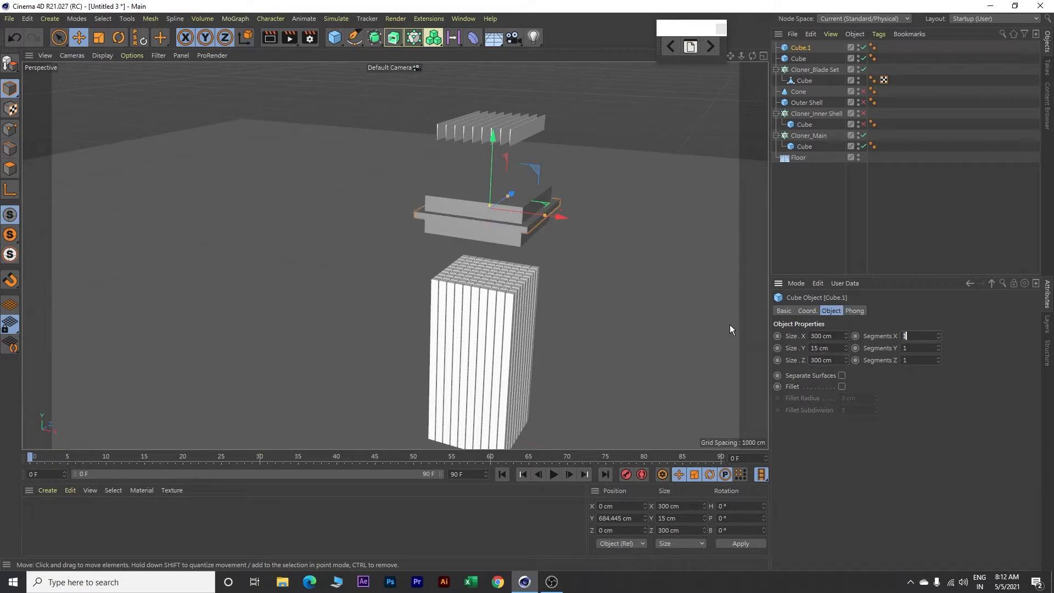
Enable Fillet on the flat cube and switch the viewport display to Gouraud Shading (Lines)
{"action": "left_click", "coordinate": [842, 387]}
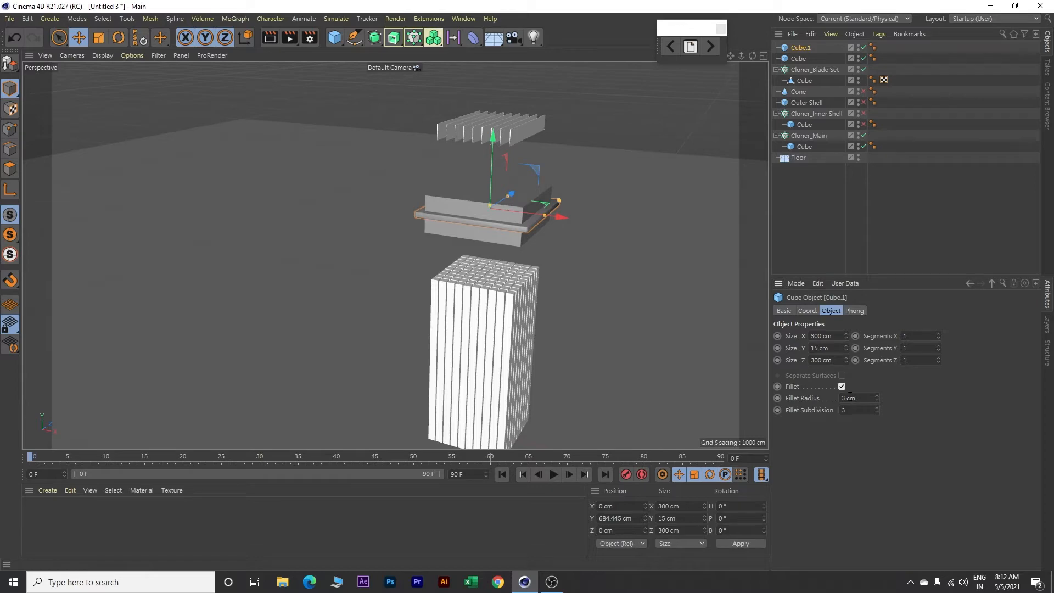
{"action": "left_click", "coordinate": [100, 57]}
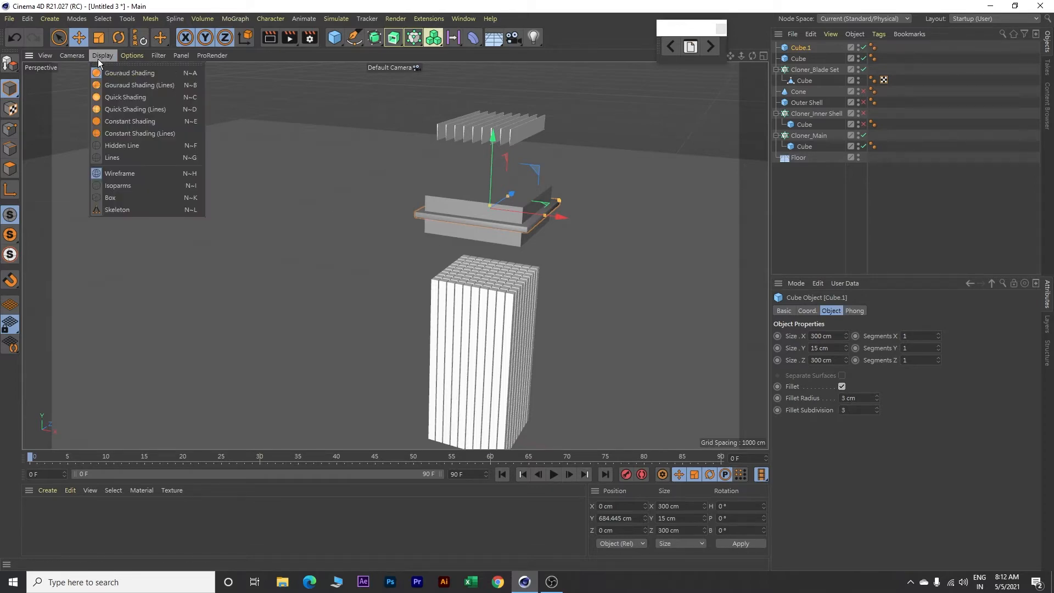
{"action": "left_click", "coordinate": [119, 84]}
{"action": "scroll", "coordinate": [577, 262], "scroll_direction": "up", "scroll_amount": 2}
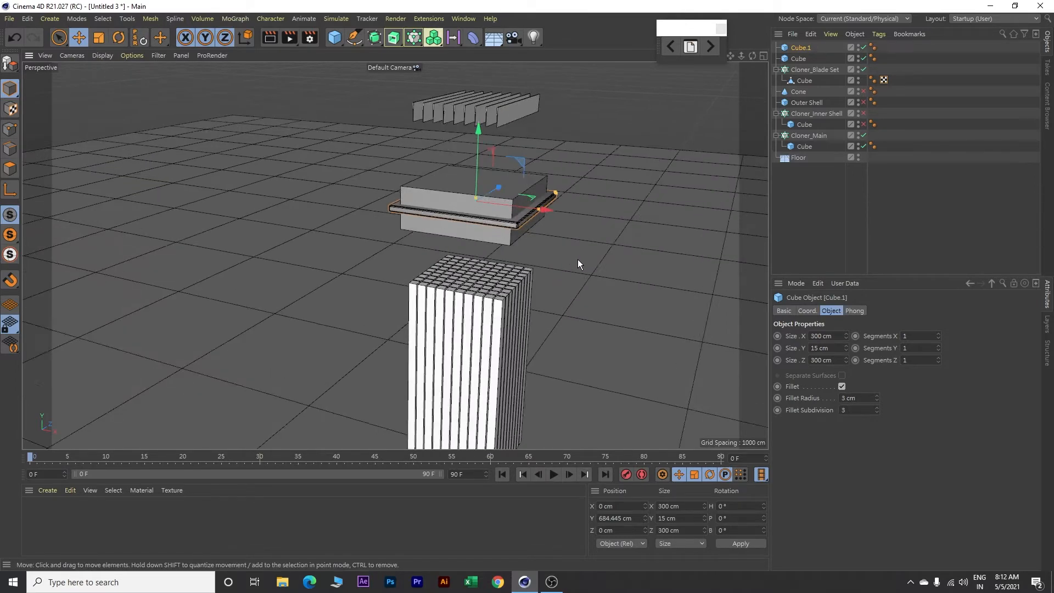
{"action": "scroll", "coordinate": [578, 264], "scroll_direction": "up", "scroll_amount": 2}
{"action": "scroll", "coordinate": [375, 190], "scroll_direction": "up", "scroll_amount": 1}
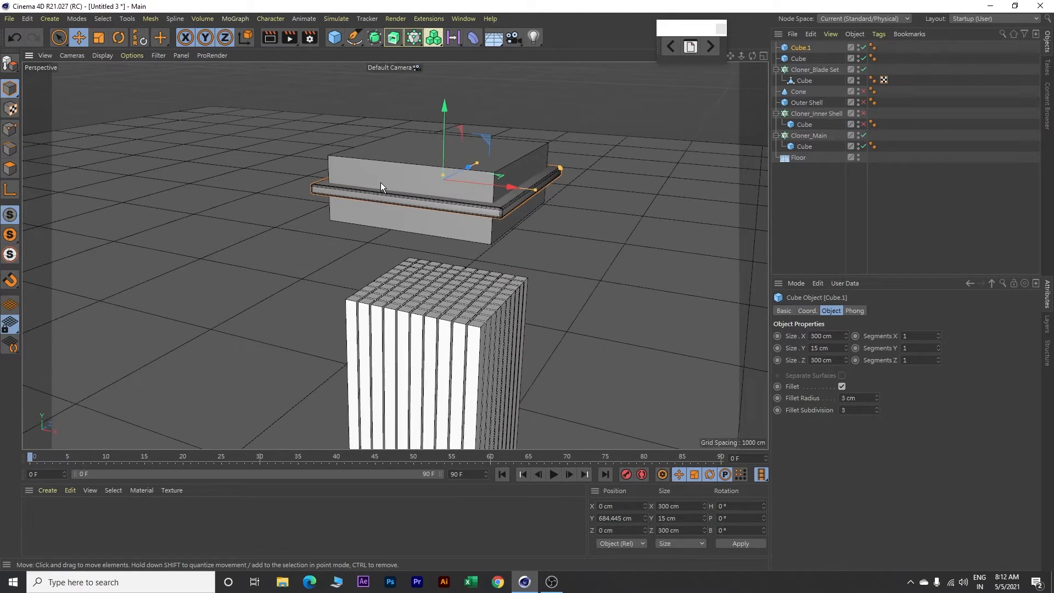
{"action": "scroll", "coordinate": [382, 184], "scroll_direction": "up", "scroll_amount": 1}
Add a Boole and make both cubes its children, the flat one first, to cut out a square frame
{"action": "left_click", "coordinate": [374, 37]}
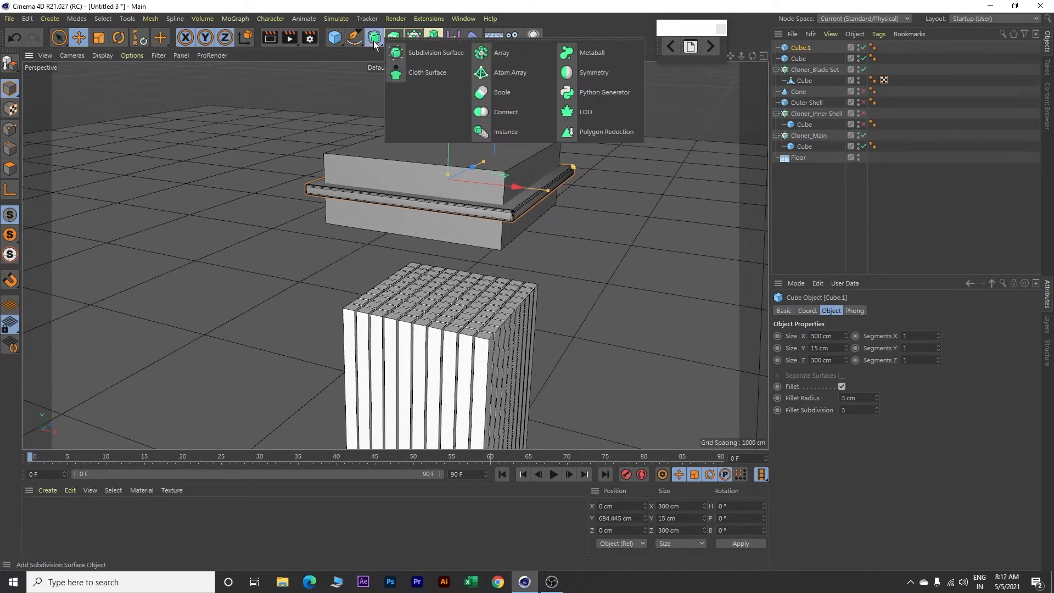
{"action": "left_click", "coordinate": [520, 95]}
{"action": "left_click", "coordinate": [799, 59]}
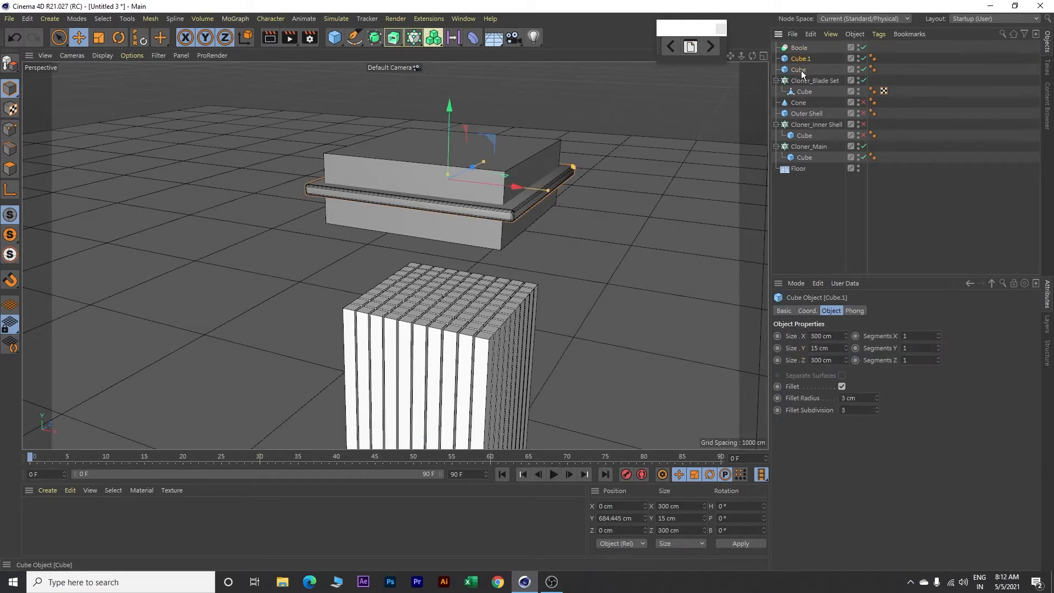
{"action": "left_click", "coordinate": [800, 70], "text": "ctrl"}
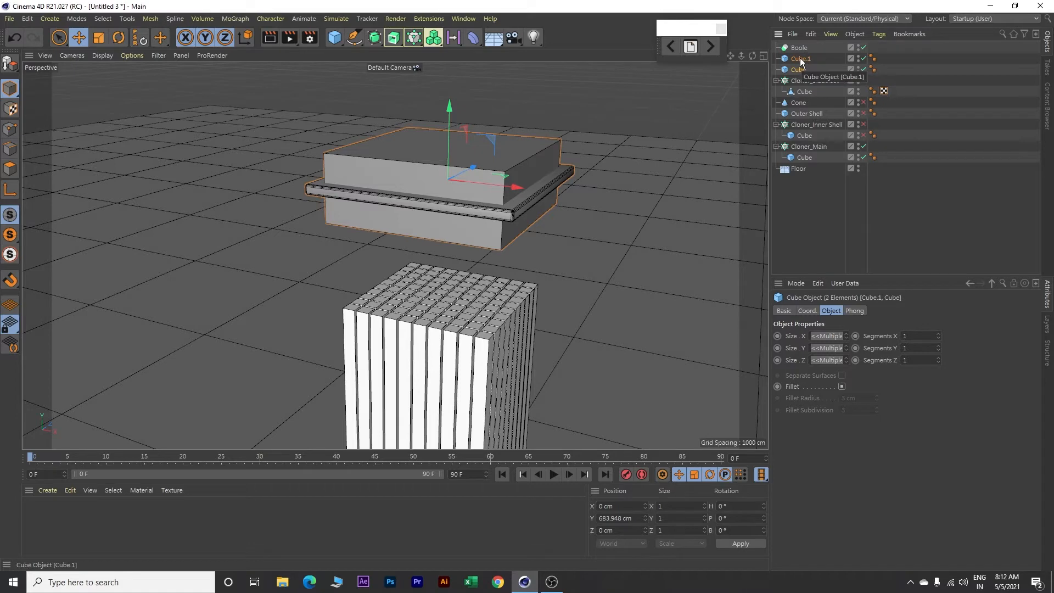
{"action": "left_click_drag", "start_coordinate": [801, 59], "coordinate": [806, 47]}
{"action": "scroll", "coordinate": [452, 179], "scroll_direction": "up", "scroll_amount": 6}
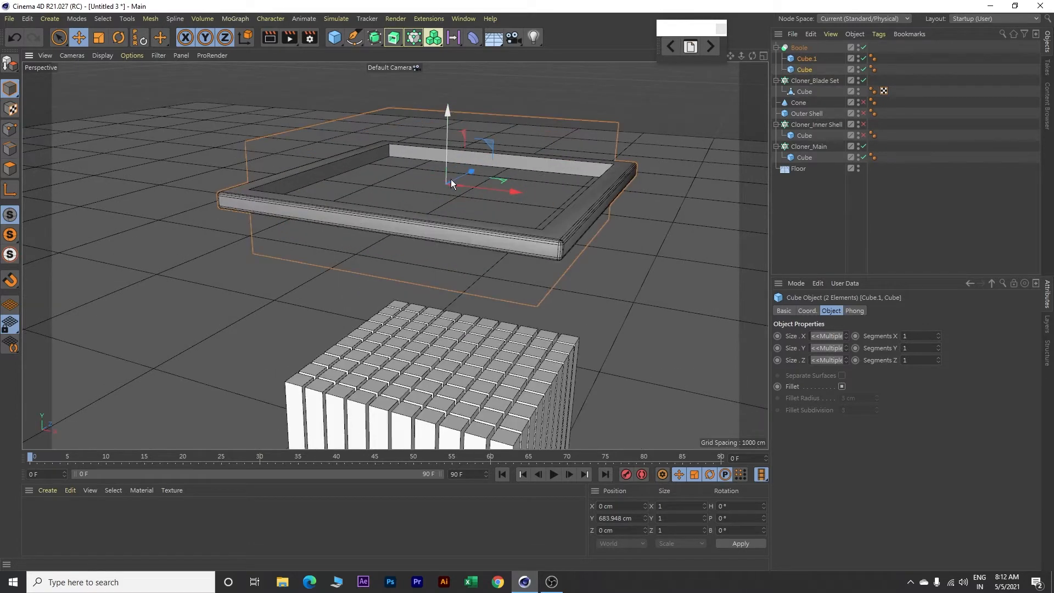
{"action": "scroll", "coordinate": [219, 173], "scroll_direction": "down", "scroll_amount": 15}
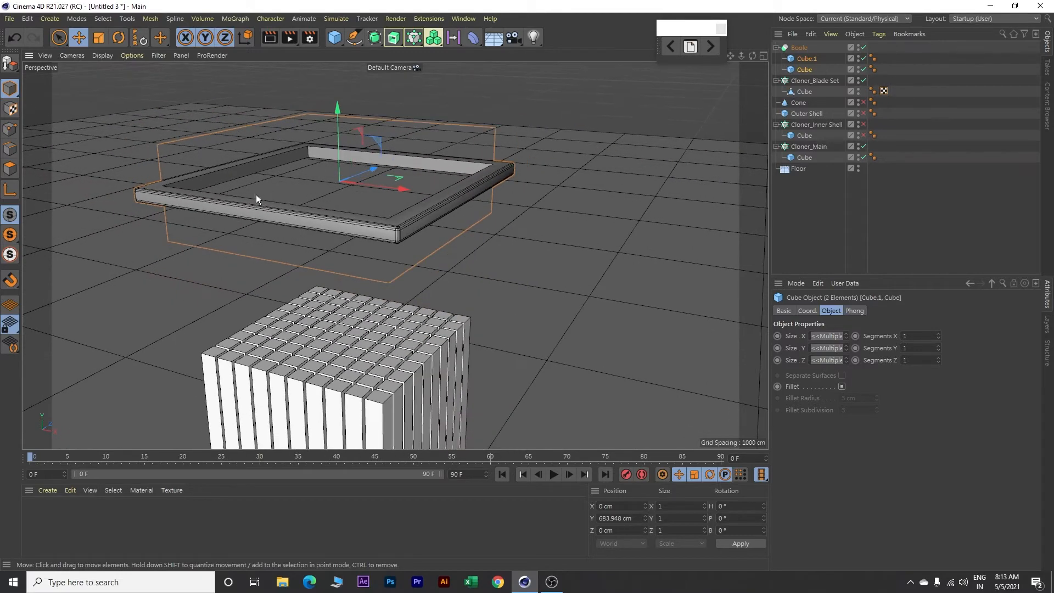
Set the Y position of the Boole's flat cube to 900 cm
{"action": "left_click", "coordinate": [807, 58]}
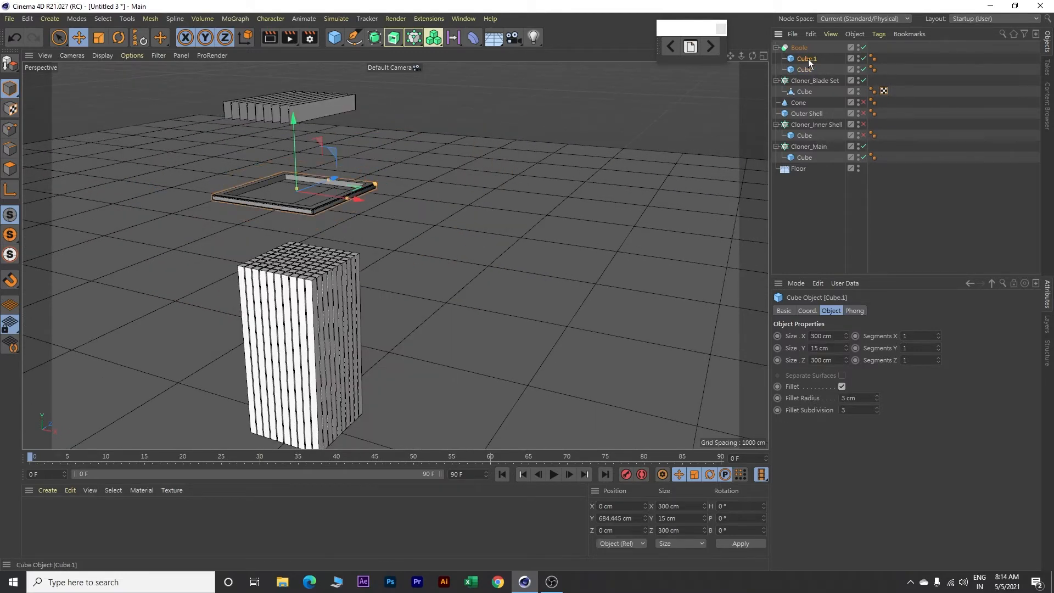
{"action": "left_click", "coordinate": [807, 310]}
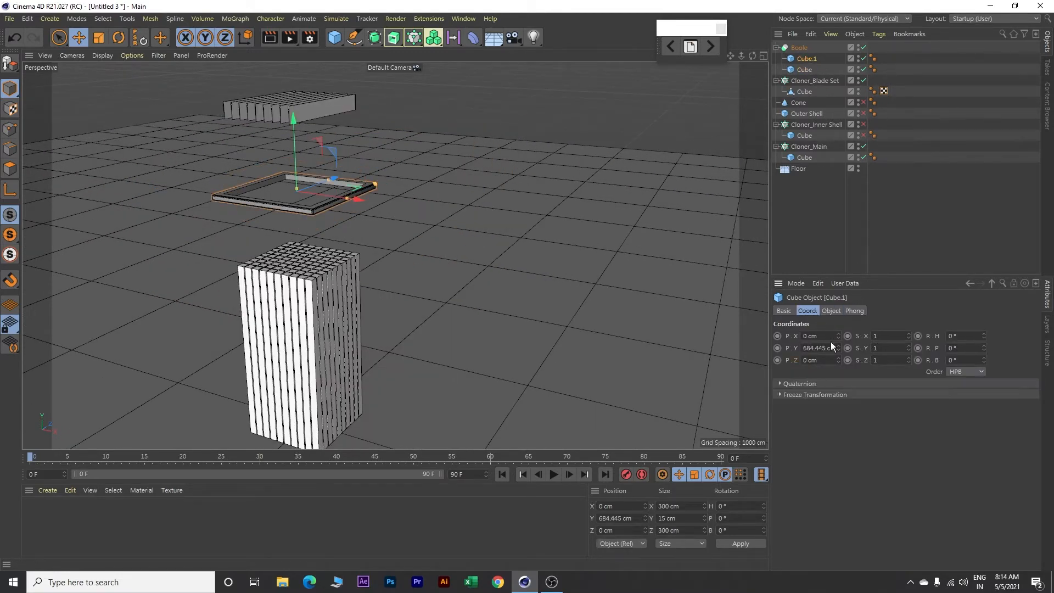
{"action": "double_click", "coordinate": [811, 348]}
{"action": "type", "text": "900"}
{"action": "key", "text": "Return"}
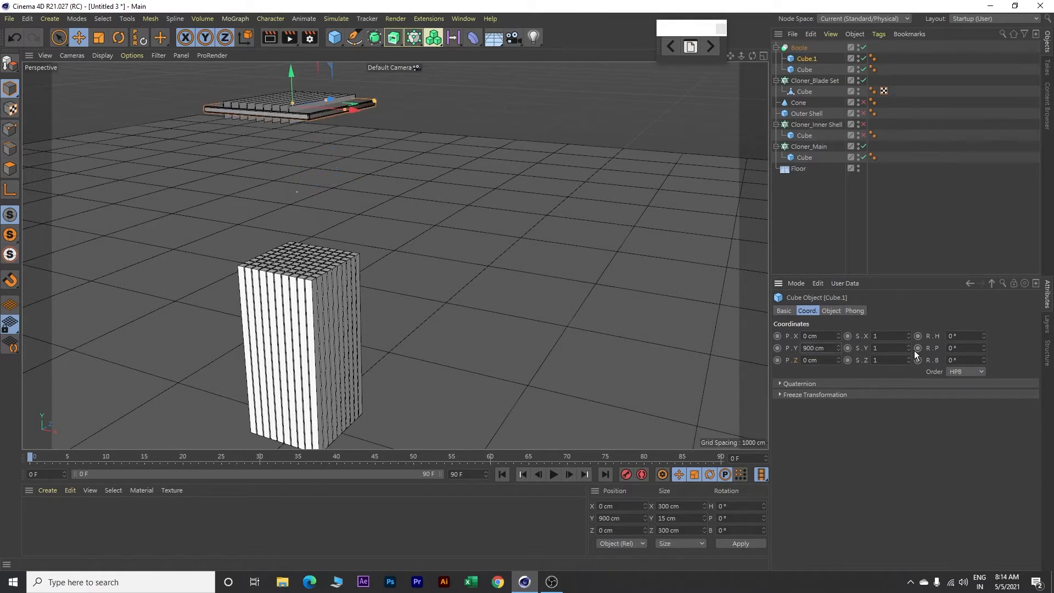
Set the Y position of the Boole's cutting cube to 900 cm
{"action": "left_click", "coordinate": [805, 70]}
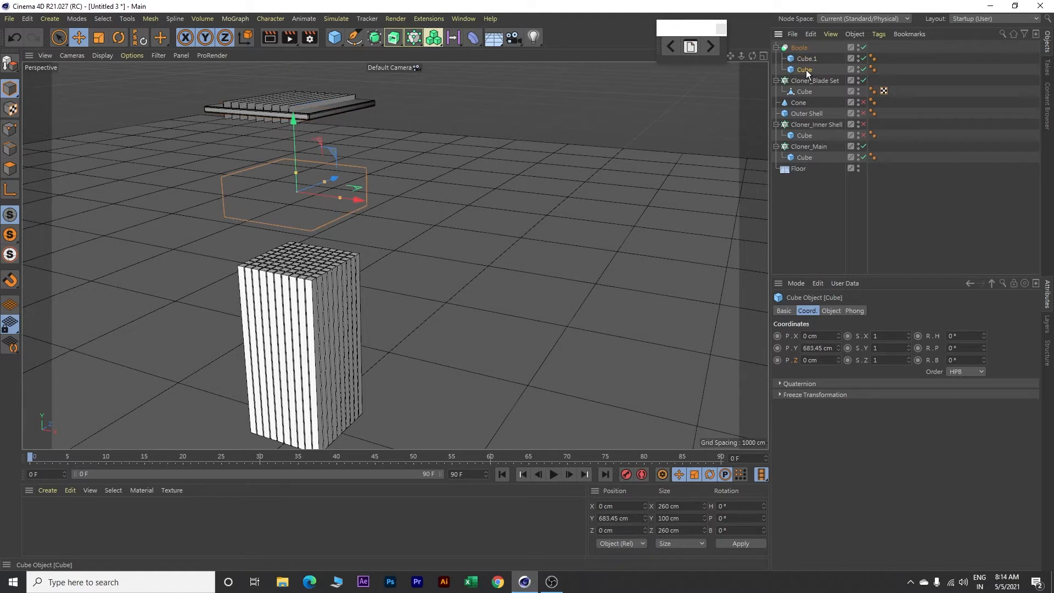
{"action": "left_click_drag", "start_coordinate": [833, 350], "coordinate": [780, 347]}
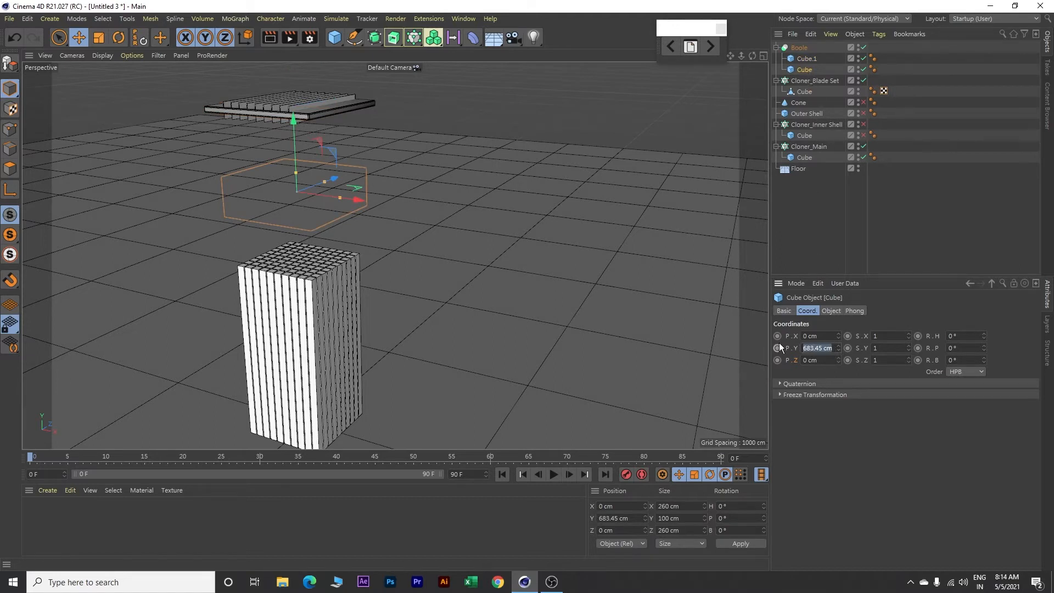
{"action": "type", "text": "900"}
{"action": "key", "text": "Return"}
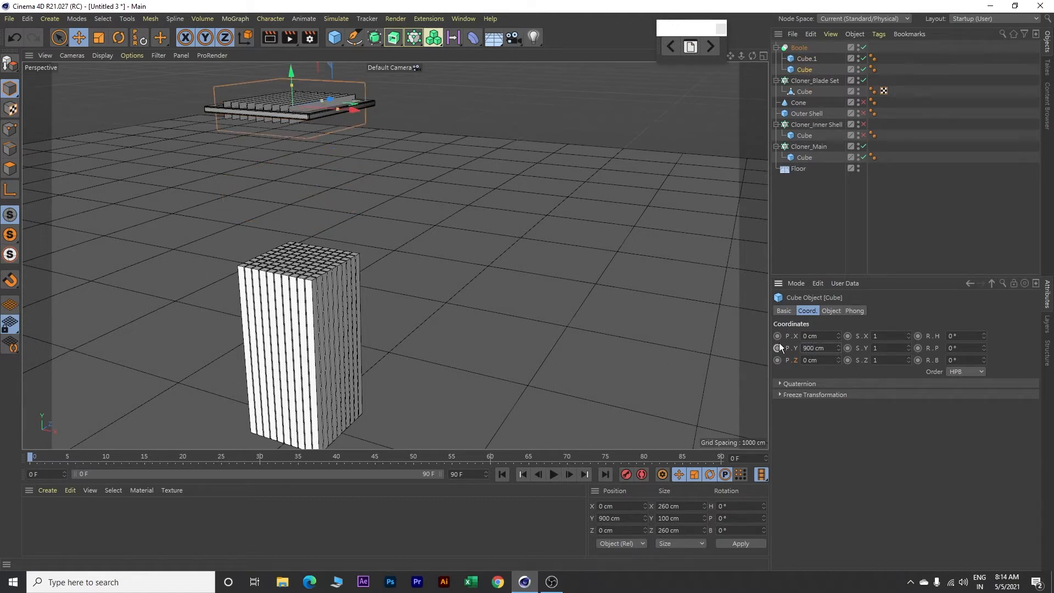
Add another cube primitive to the scene
{"action": "left_click_drag", "start_coordinate": [334, 178], "coordinate": [344, 183], "text": "alt"}
{"action": "middle_click_drag", "start_coordinate": [542, 206], "coordinate": [532, 241], "text": "alt"}
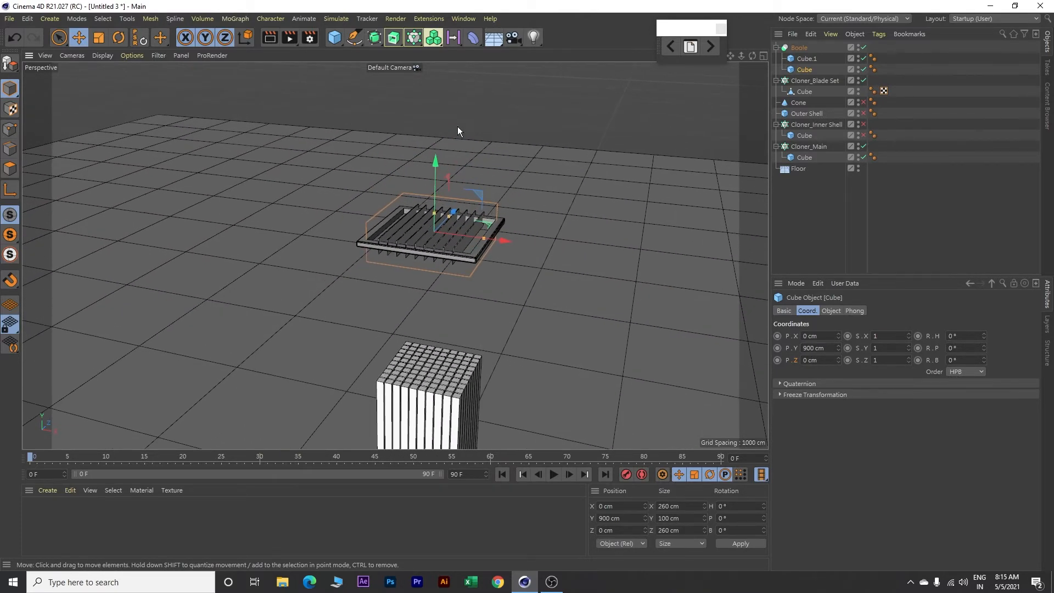
{"action": "left_click", "coordinate": [333, 38]}
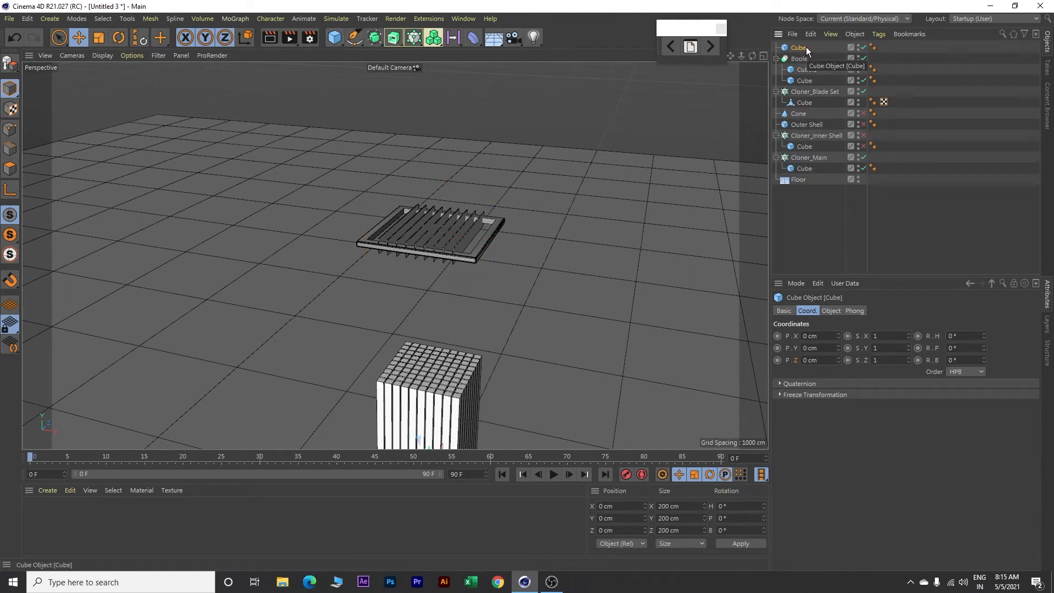
Set the new cube's size to 10 cm in X, 1000 cm in Y and 150 cm in Z
{"action": "left_click", "coordinate": [836, 310]}
{"action": "double_click", "coordinate": [834, 336]}
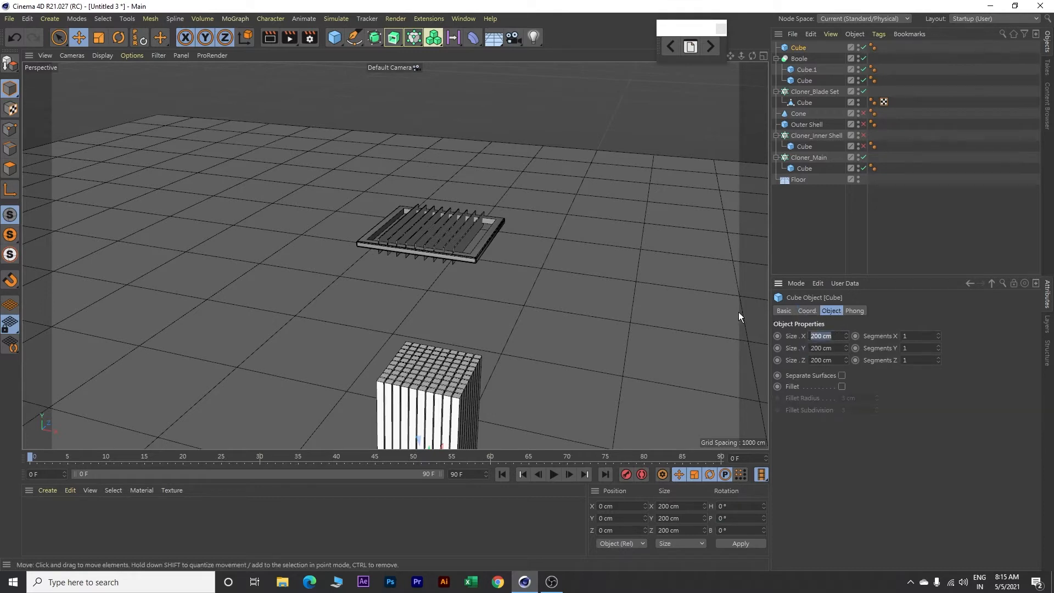
{"action": "type", "text": "10"}
{"action": "key", "text": "Tab"}
{"action": "type", "text": "1000"}
{"action": "key", "text": "Tab"}
{"action": "type", "text": "150"}
{"action": "key", "text": "Return"}
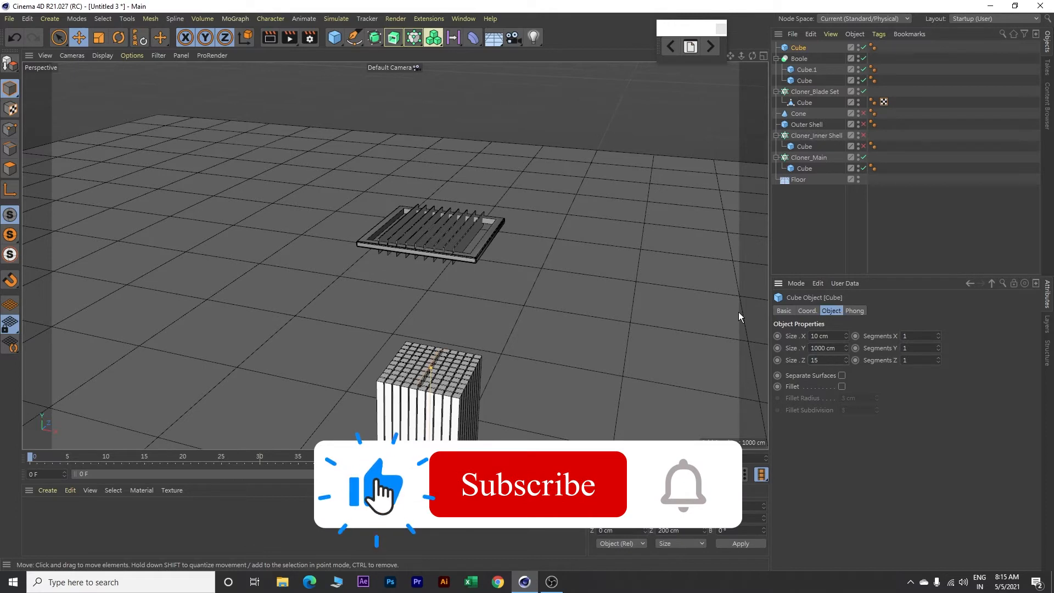
Enable the fillet on the tall thin cube with a 5 cm radius and 5 subdivisions
{"action": "left_click", "coordinate": [842, 386]}
{"action": "double_click", "coordinate": [848, 398]}
{"action": "type", "text": "5"}
{"action": "key", "text": "Tab"}
{"action": "type", "text": "5"}
{"action": "key", "text": "Return"}
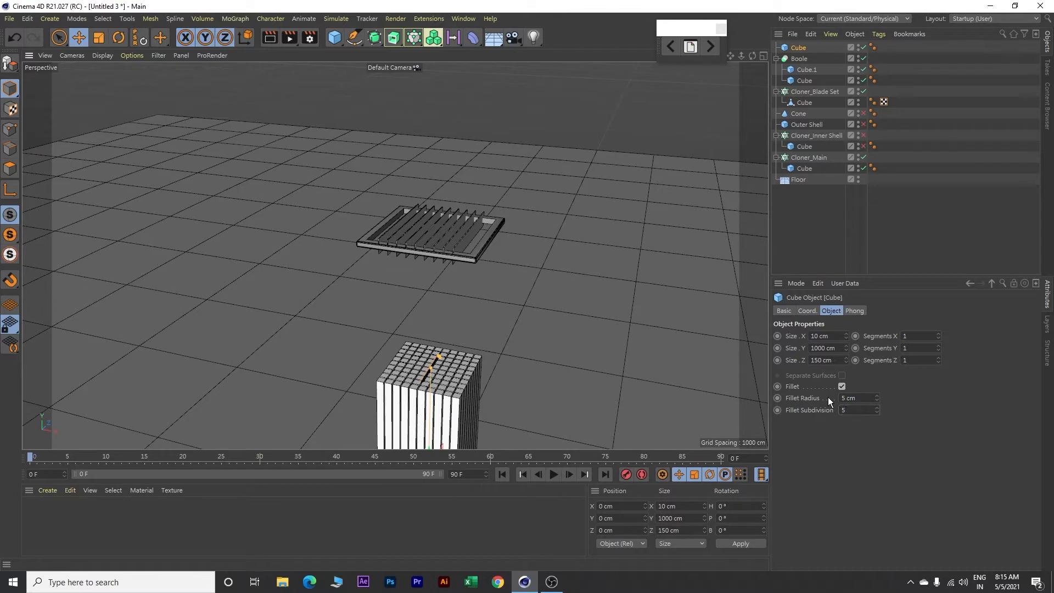
Position the tall thin cube at X -140 cm and Y 1400 cm, above one side of the frame
{"action": "left_click", "coordinate": [812, 310]}
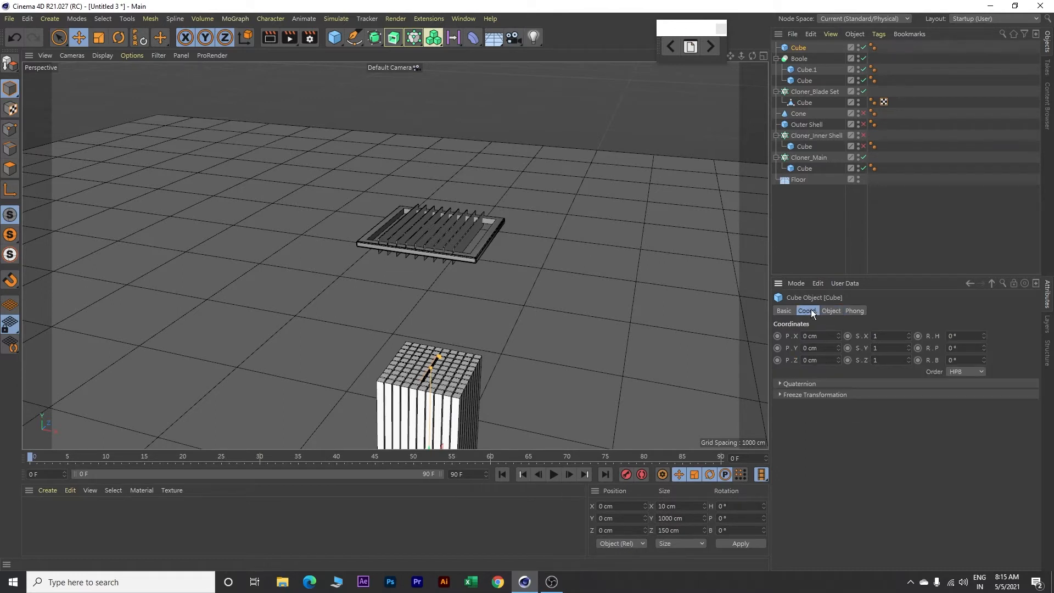
{"action": "double_click", "coordinate": [825, 337]}
{"action": "type", "text": "-140"}
{"action": "key", "text": "Return"}
{"action": "double_click", "coordinate": [825, 348]}
{"action": "type", "text": "1400"}
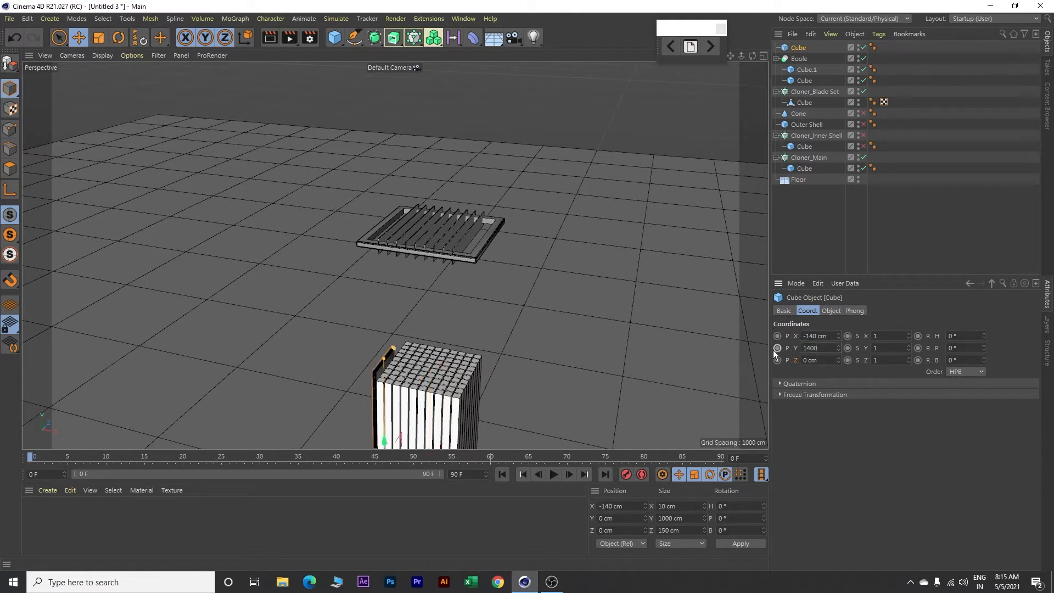
{"action": "key", "text": "Return"}
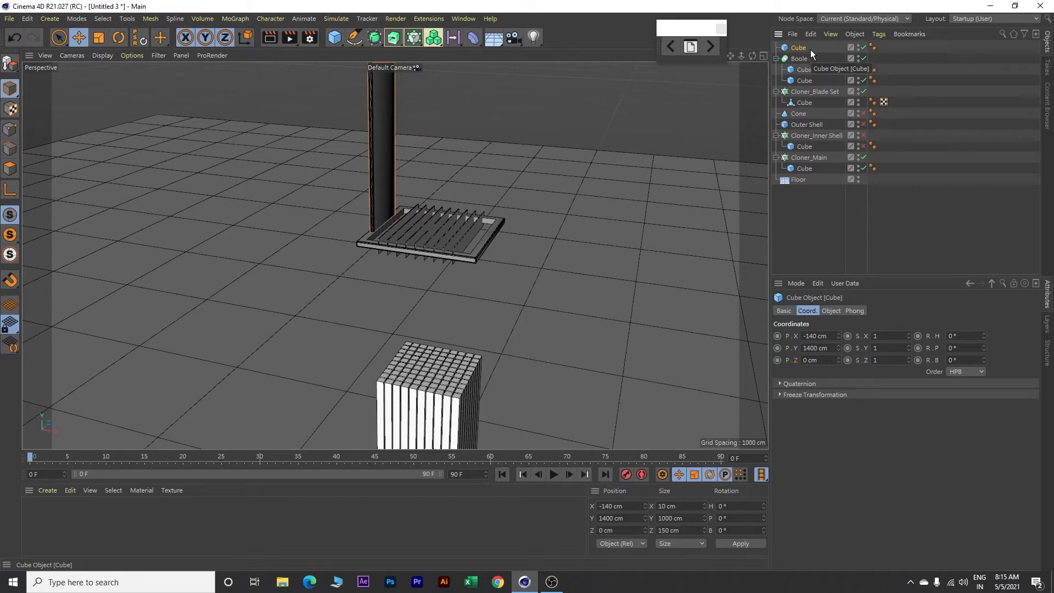
Duplicate the tall thin cube and set the copy's X position to 140 cm
{"action": "key", "text": "ctrl+c"}
{"action": "key", "text": "ctrl+v"}
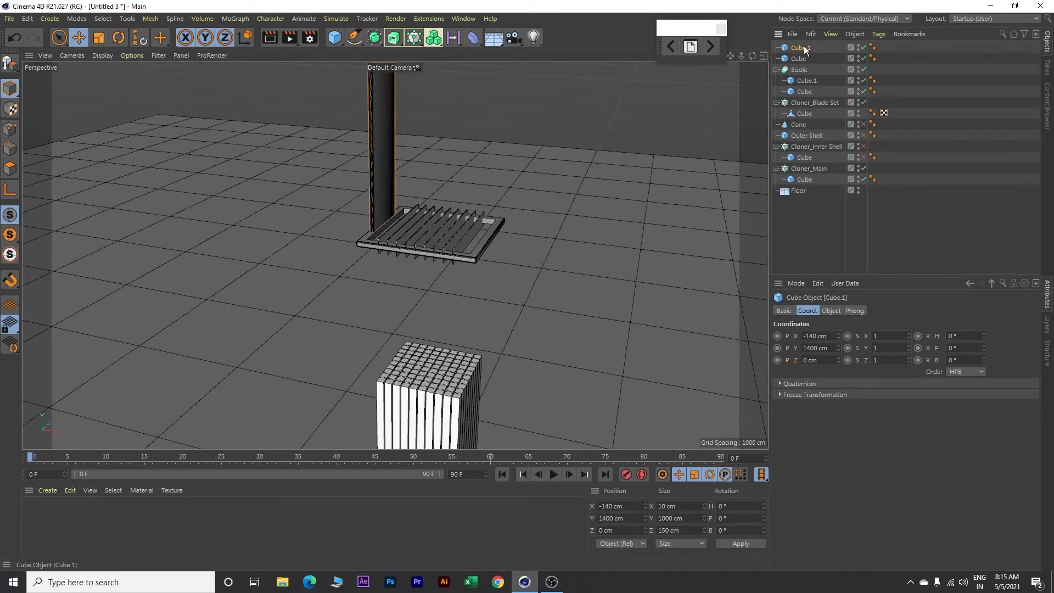
{"action": "left_click", "coordinate": [832, 336]}
{"action": "type", "text": "140"}
{"action": "key", "text": "Return"}
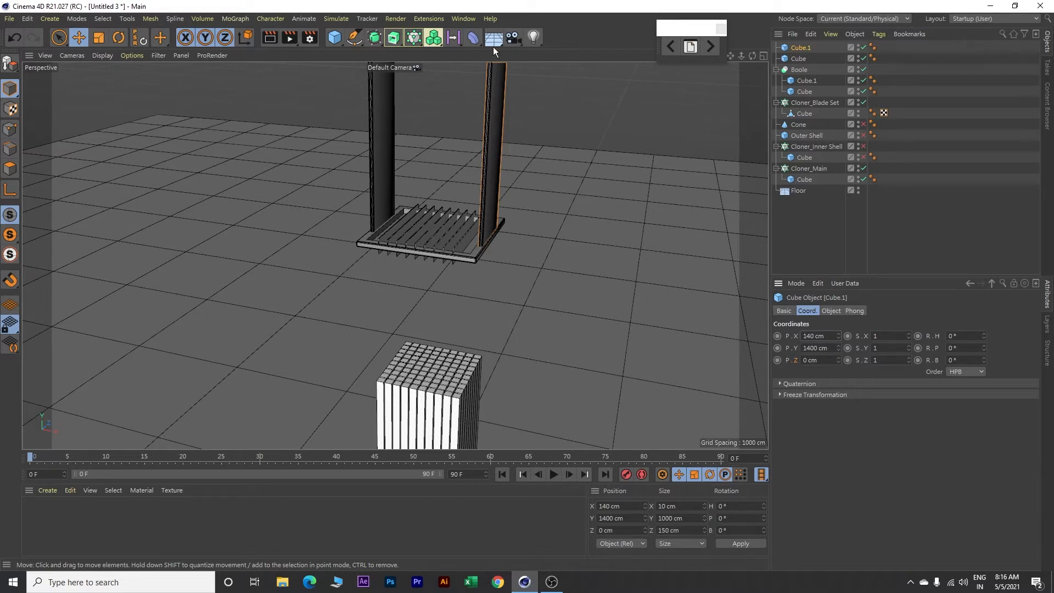
Group the two tall cubes, the Boole and Cloner_Blade Set under a null, and name it Blade Set
{"action": "left_click", "coordinate": [802, 59], "text": "ctrl"}
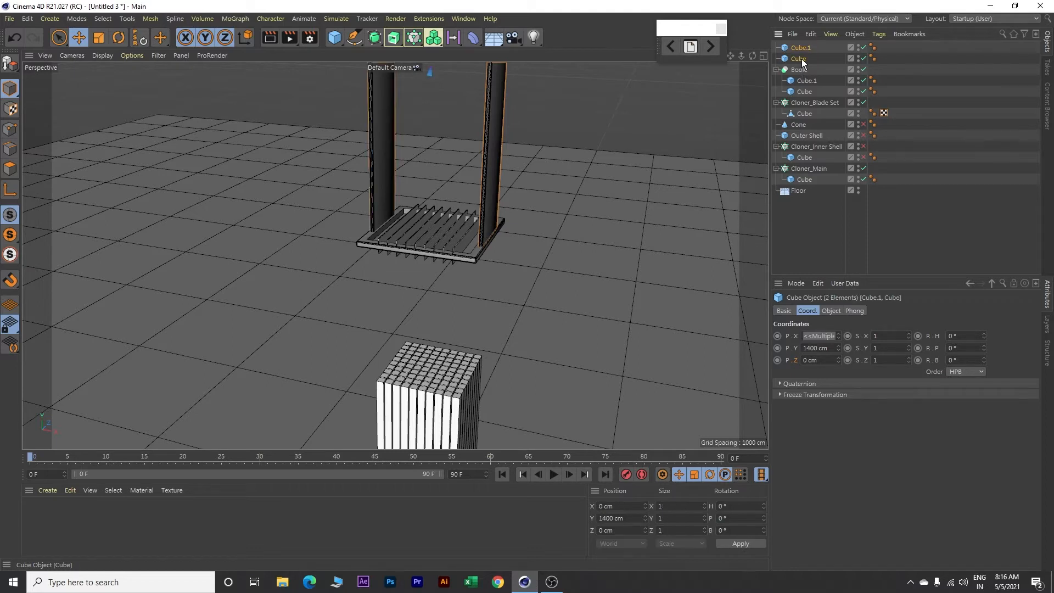
{"action": "left_click", "coordinate": [801, 69], "text": "ctrl"}
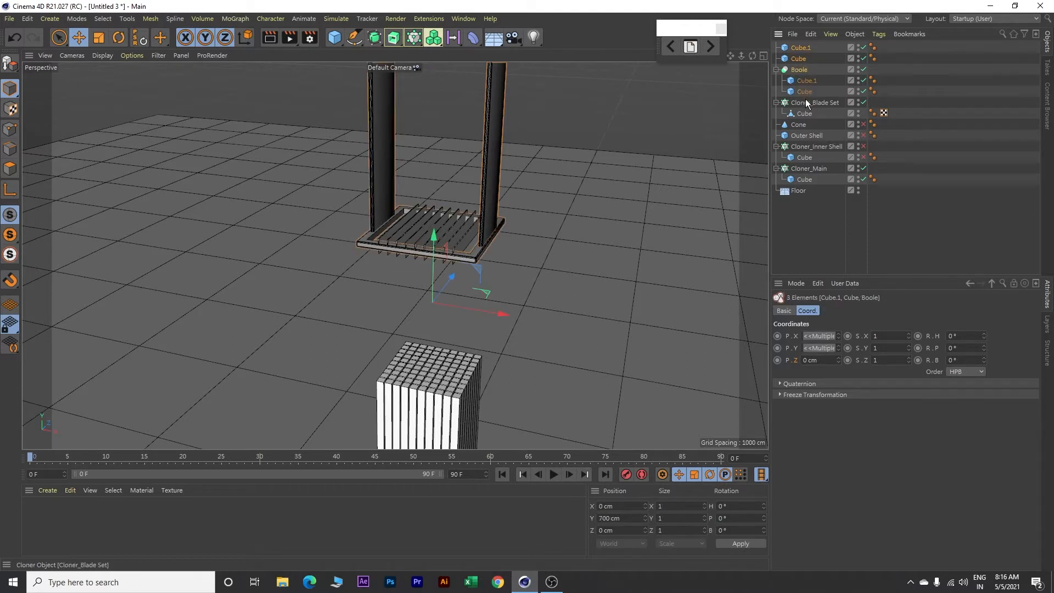
{"action": "left_click", "coordinate": [805, 102], "text": "shift"}
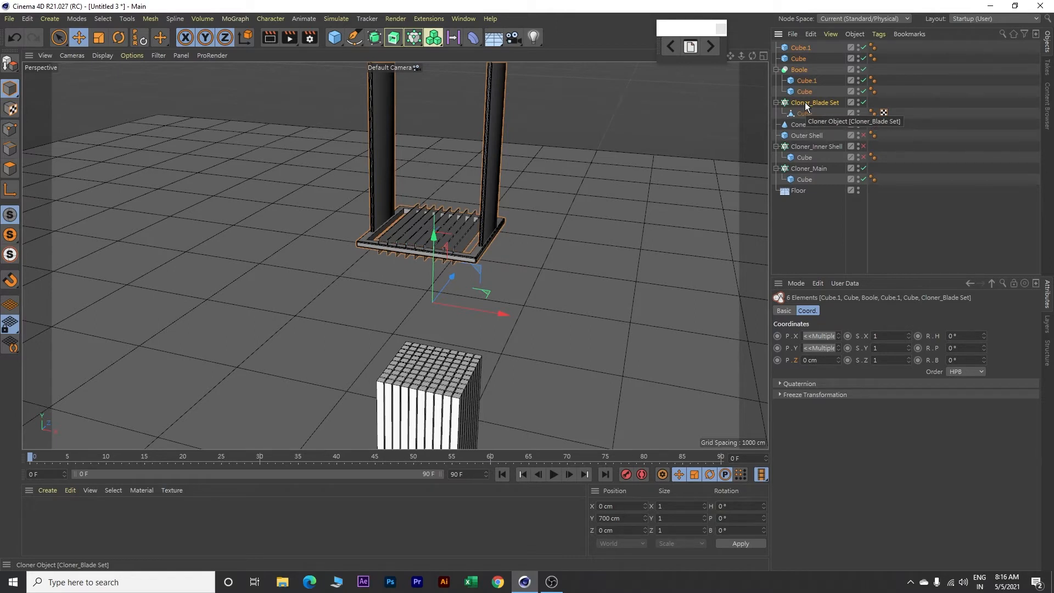
{"action": "key", "text": "alt+g"}
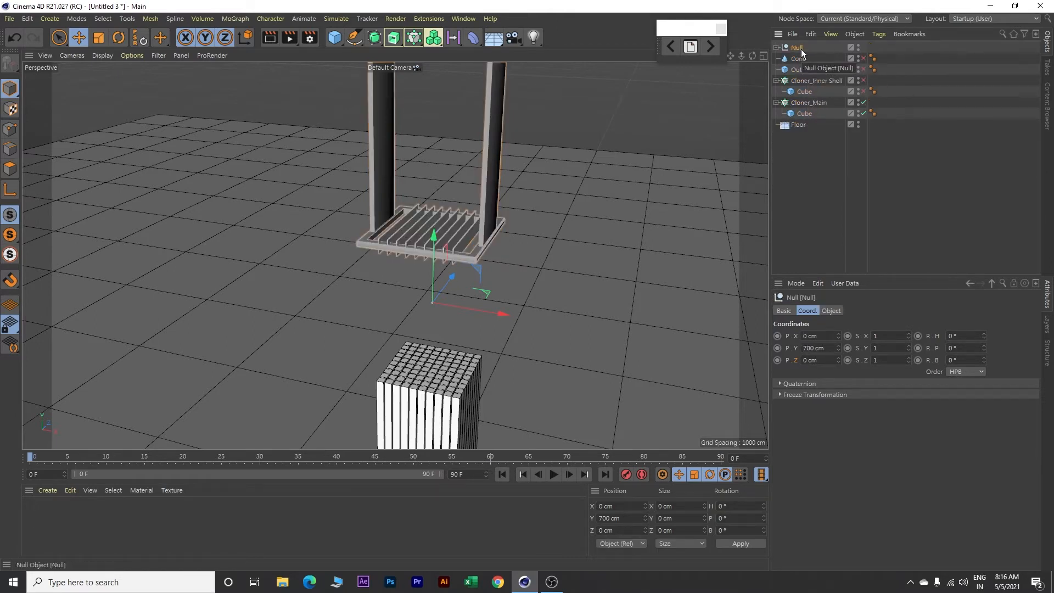
{"action": "double_click", "coordinate": [801, 48]}
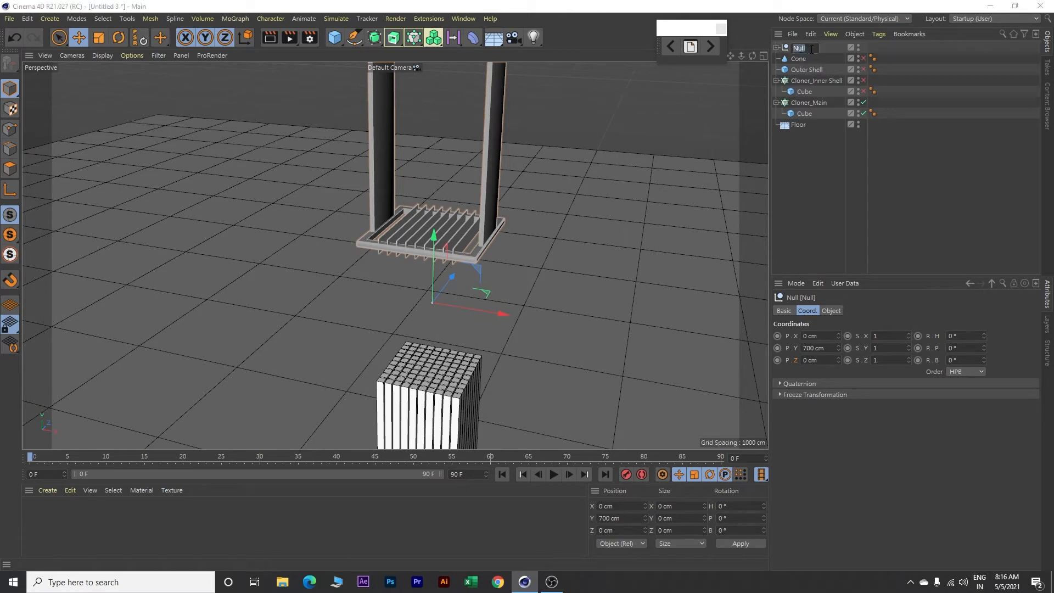
{"action": "type", "text": "Blade Set"}
{"action": "key", "text": "Return"}
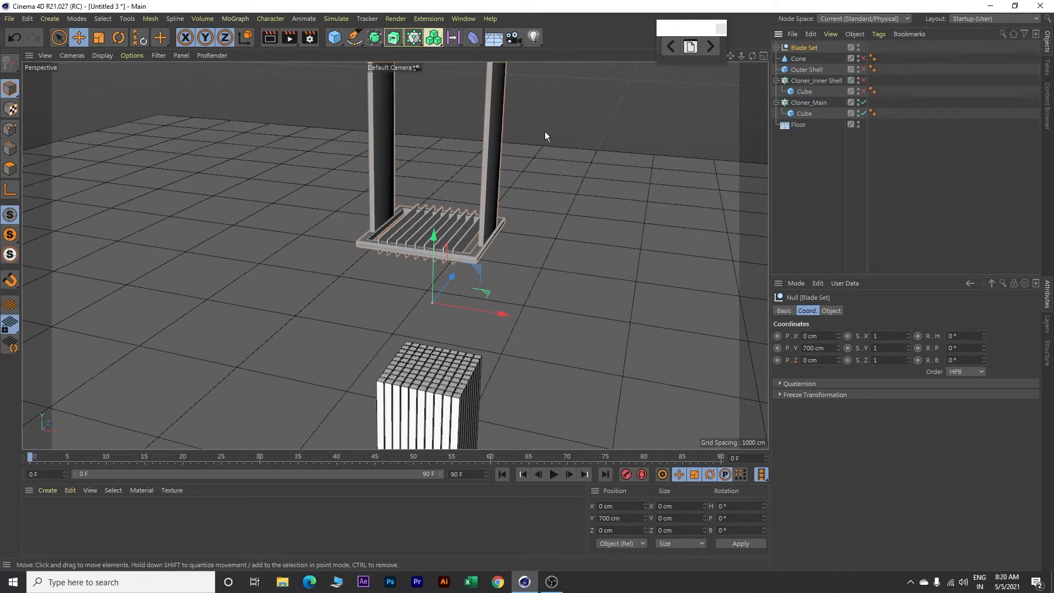
Add a plane primitive to the scene and set its orientation to -X
{"action": "left_click", "coordinate": [335, 37]}
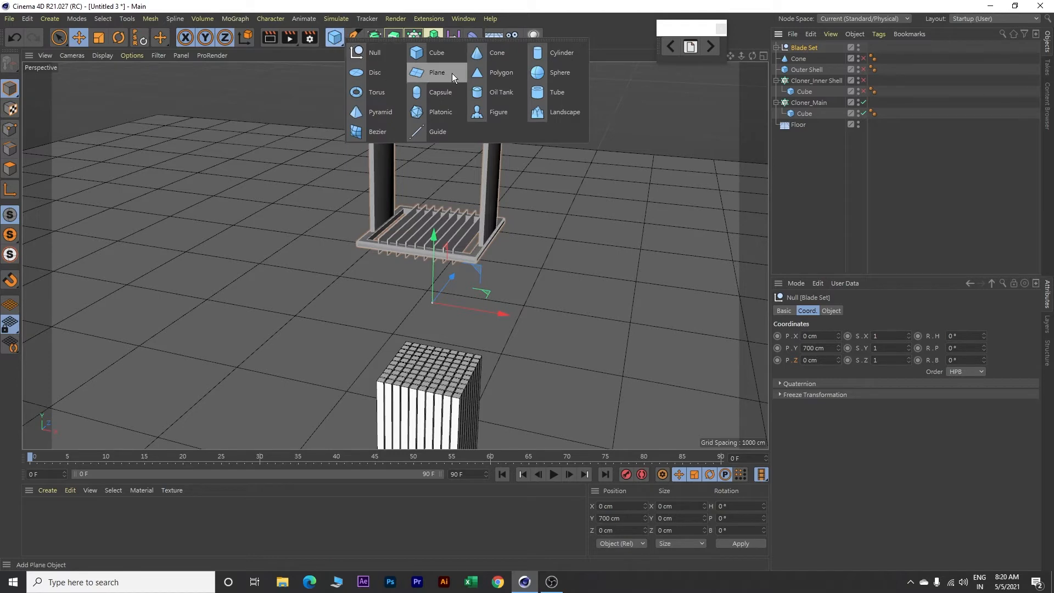
{"action": "left_click", "coordinate": [438, 73]}
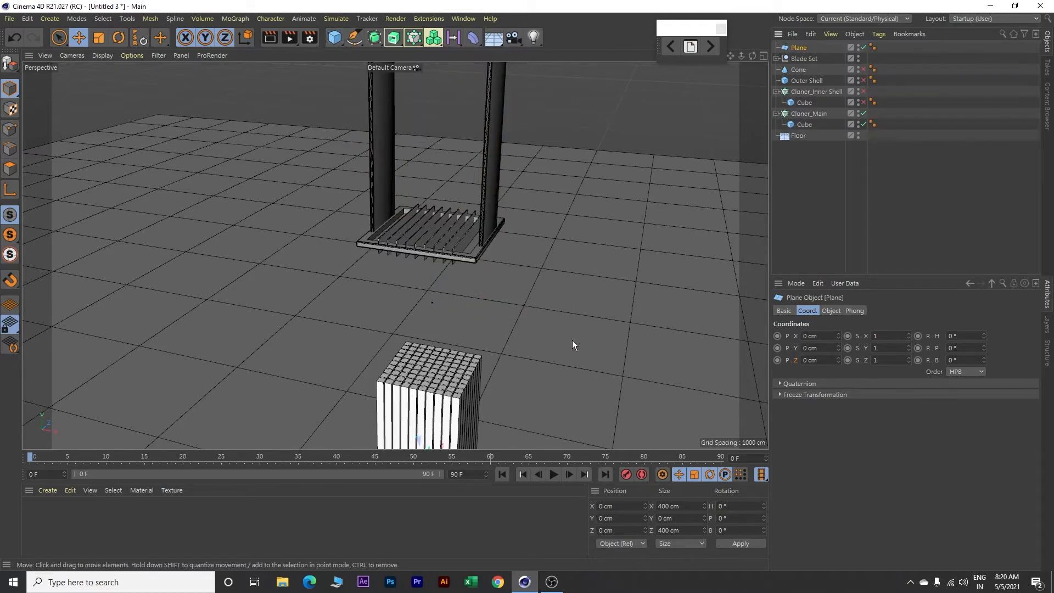
{"action": "middle_click_drag", "start_coordinate": [572, 341], "coordinate": [553, 258], "text": "alt"}
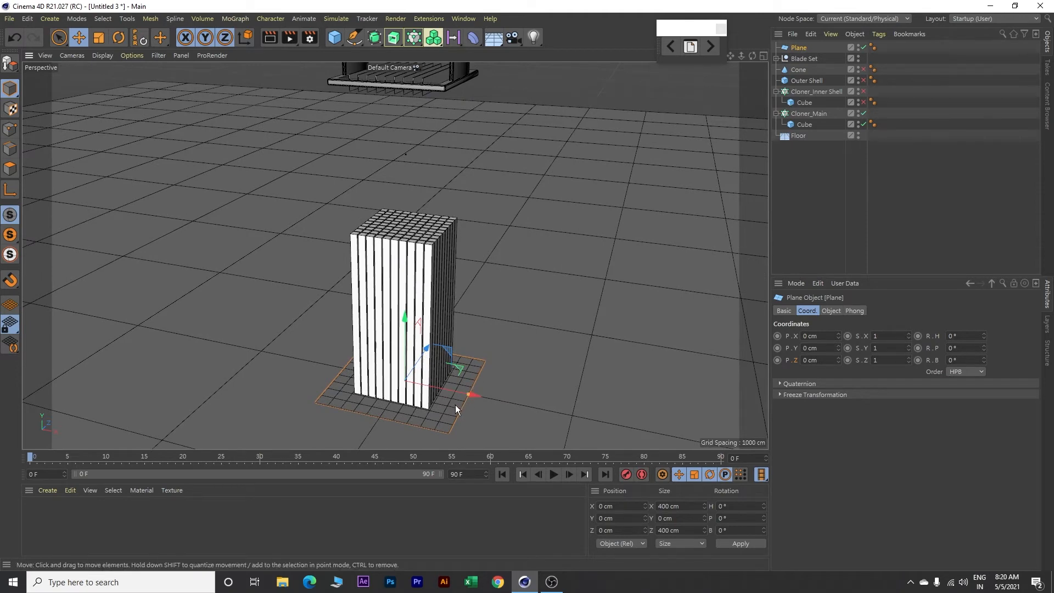
{"action": "left_click", "coordinate": [831, 310]}
{"action": "left_click", "coordinate": [860, 385]}
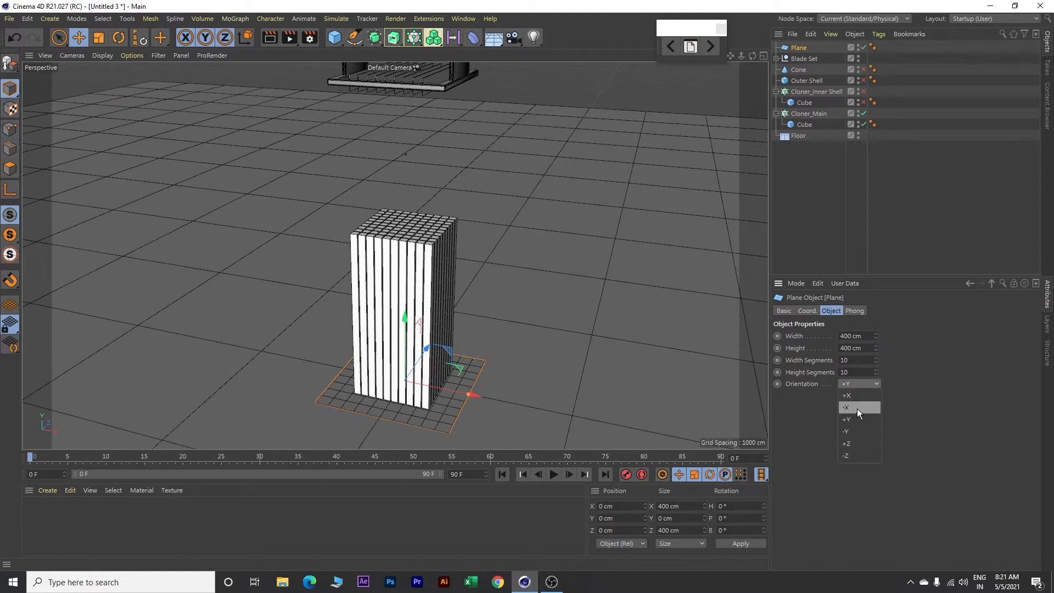
{"action": "left_click", "coordinate": [858, 409]}
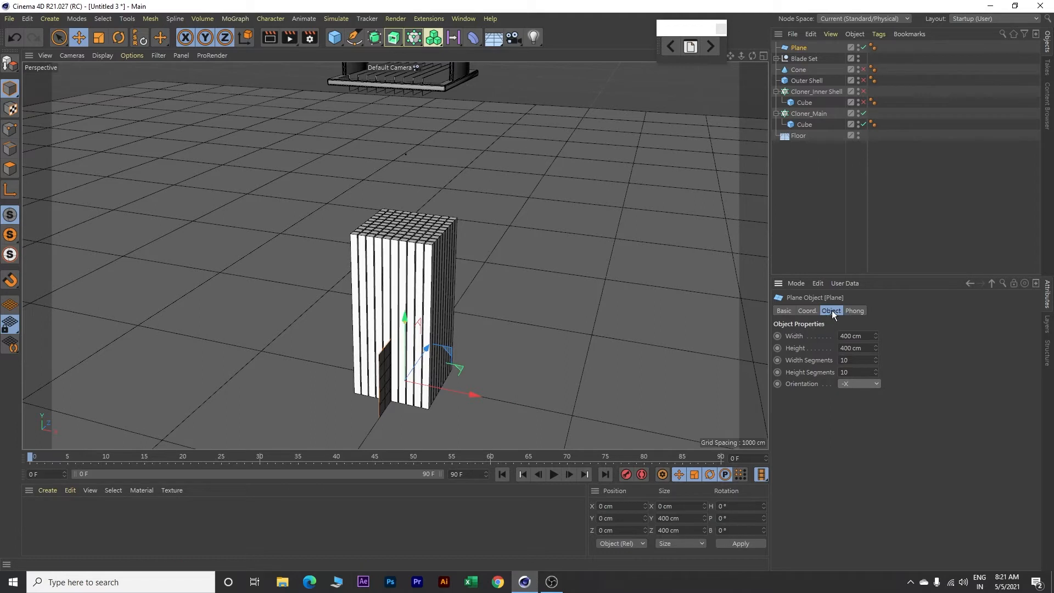
Set the plane's width to 550 cm and its height to 183 cm
{"action": "left_click", "coordinate": [854, 336]}
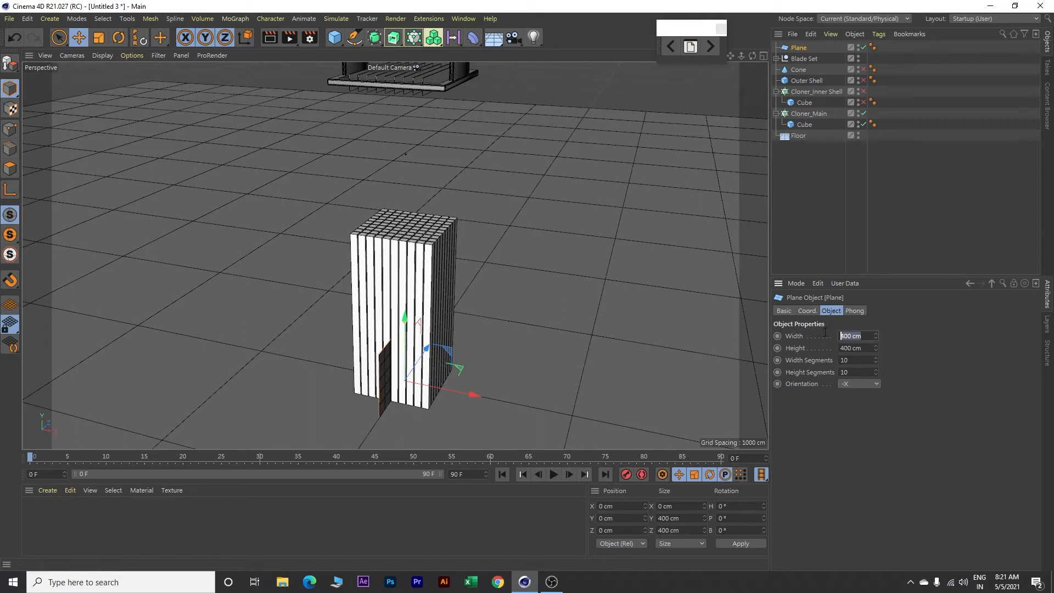
{"action": "type", "text": "550"}
{"action": "key", "text": "Tab"}
{"action": "type", "text": "183"}
{"action": "key", "text": "Return"}
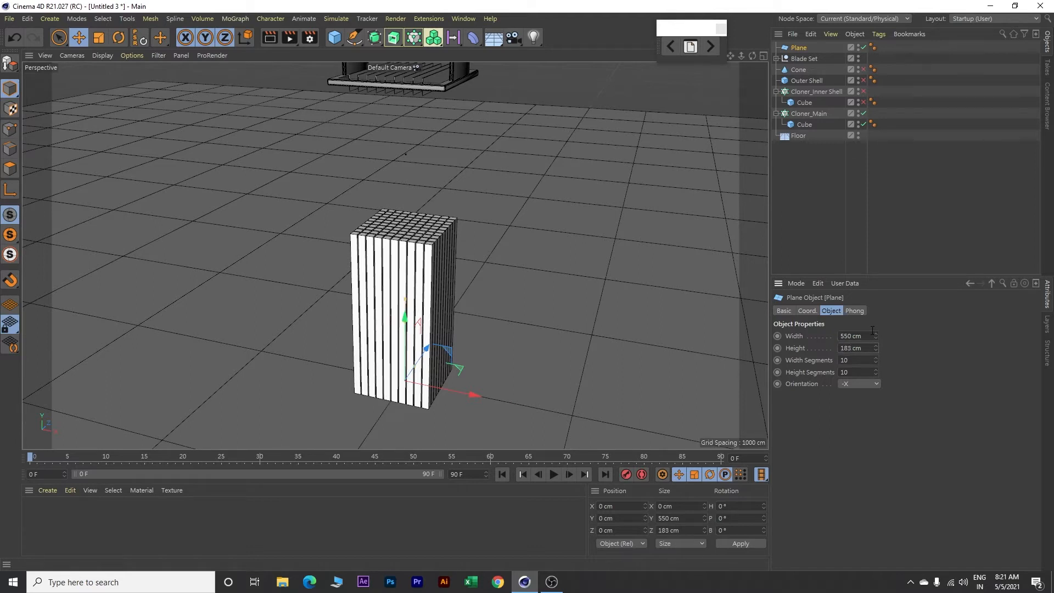
Position the plane at Y 250 cm and X -93 cm
{"action": "left_click", "coordinate": [814, 309]}
{"action": "left_click", "coordinate": [825, 349]}
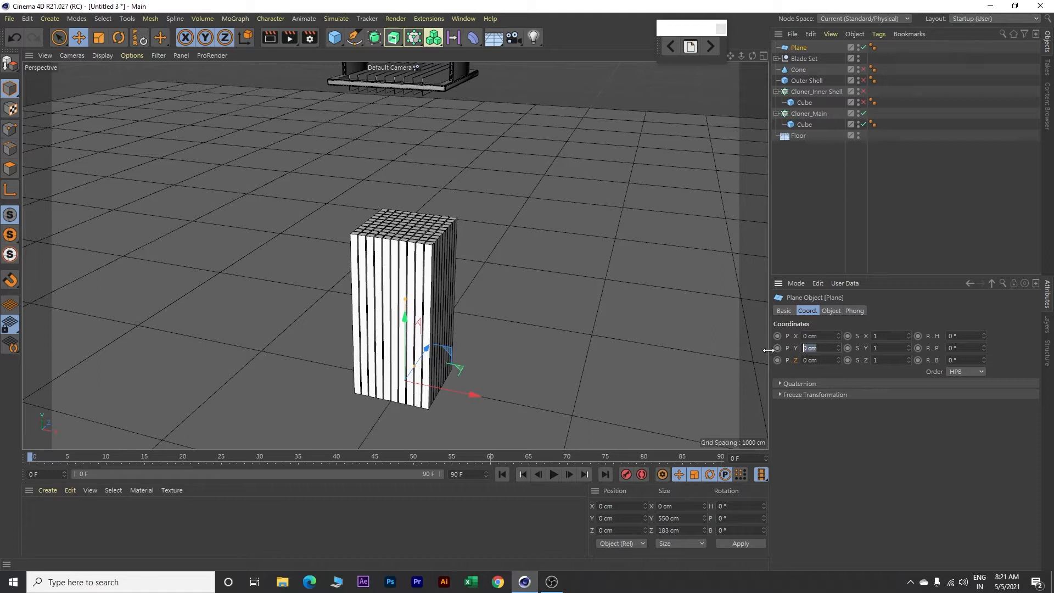
{"action": "type", "text": "250"}
{"action": "key", "text": "Return"}
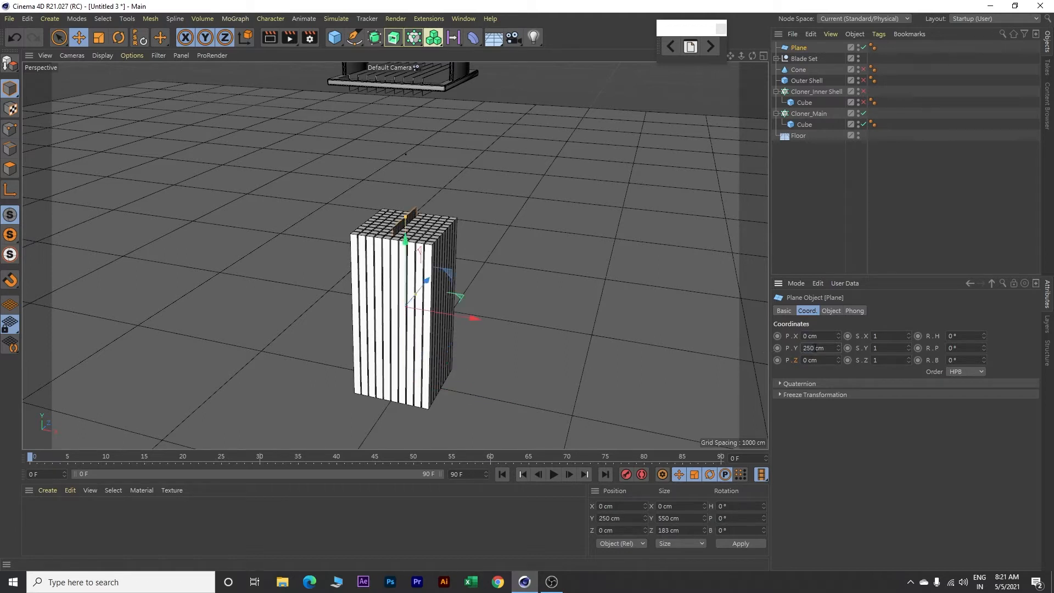
{"action": "left_click", "coordinate": [823, 337]}
{"action": "type", "text": "-93"}
{"action": "key", "text": "Return"}
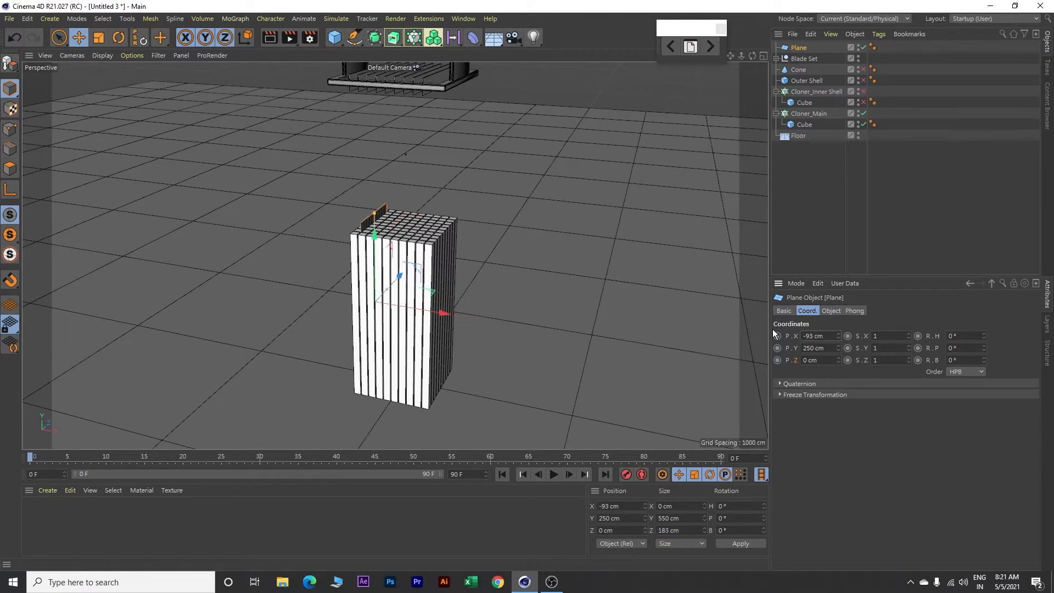
Rename the plane Plane_Left
{"action": "scroll", "coordinate": [371, 236], "scroll_direction": "up", "scroll_amount": 10}
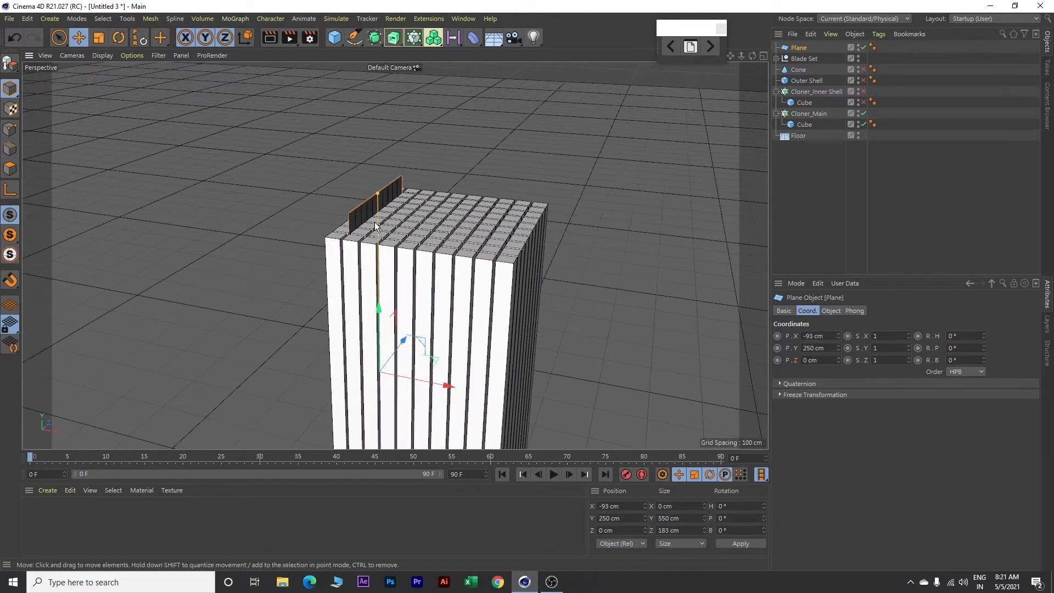
{"action": "scroll", "coordinate": [374, 221], "scroll_direction": "up", "scroll_amount": 4}
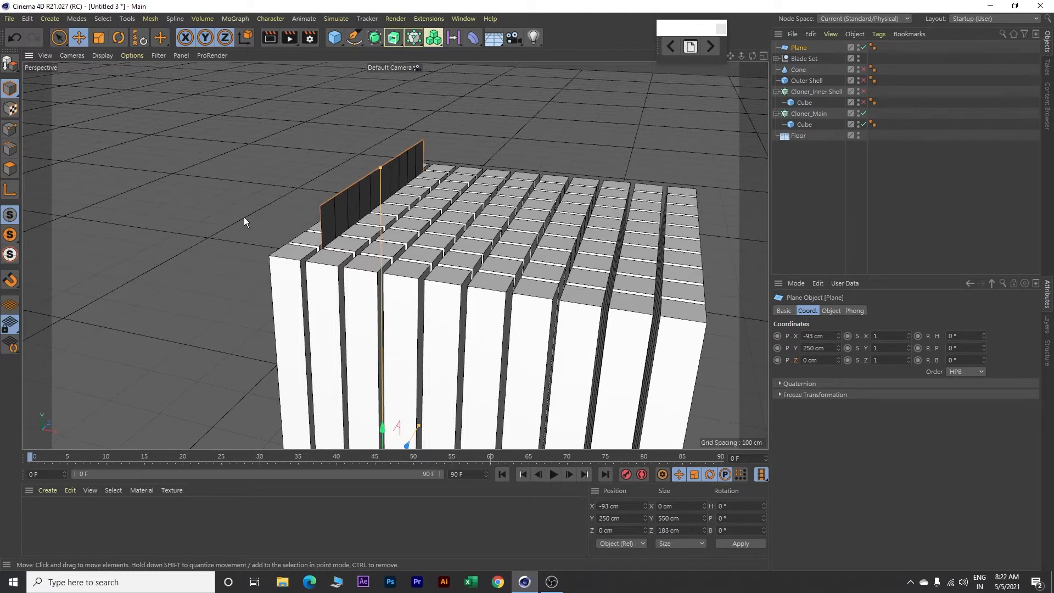
{"action": "double_click", "coordinate": [802, 48]}
{"action": "left_click", "coordinate": [819, 47]}
{"action": "type", "text": "_Left"}
{"action": "key", "text": "Return"}
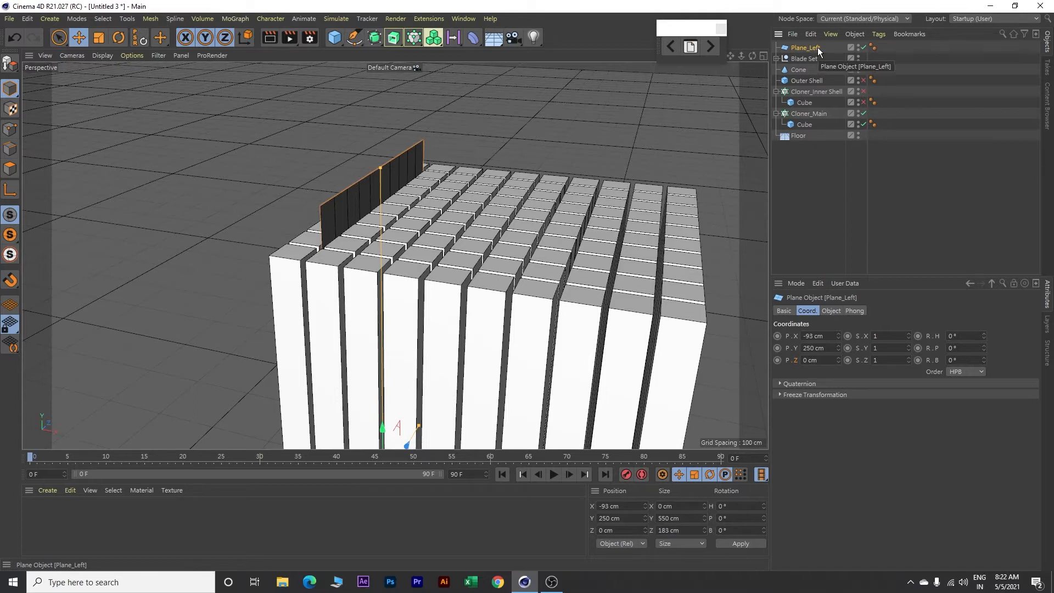
Duplicate Plane_Left and rename the copy Plane_Right
{"action": "key", "text": "ctrl+c"}
{"action": "key", "text": "ctrl+v"}
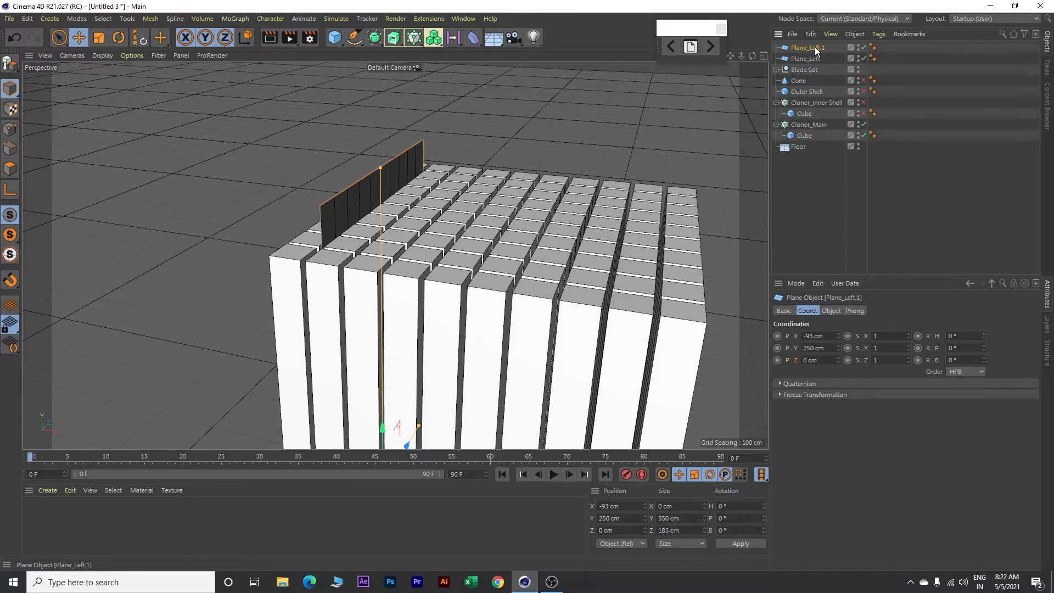
{"action": "double_click", "coordinate": [825, 48]}
{"action": "left_click_drag", "start_coordinate": [825, 49], "coordinate": [811, 49]}
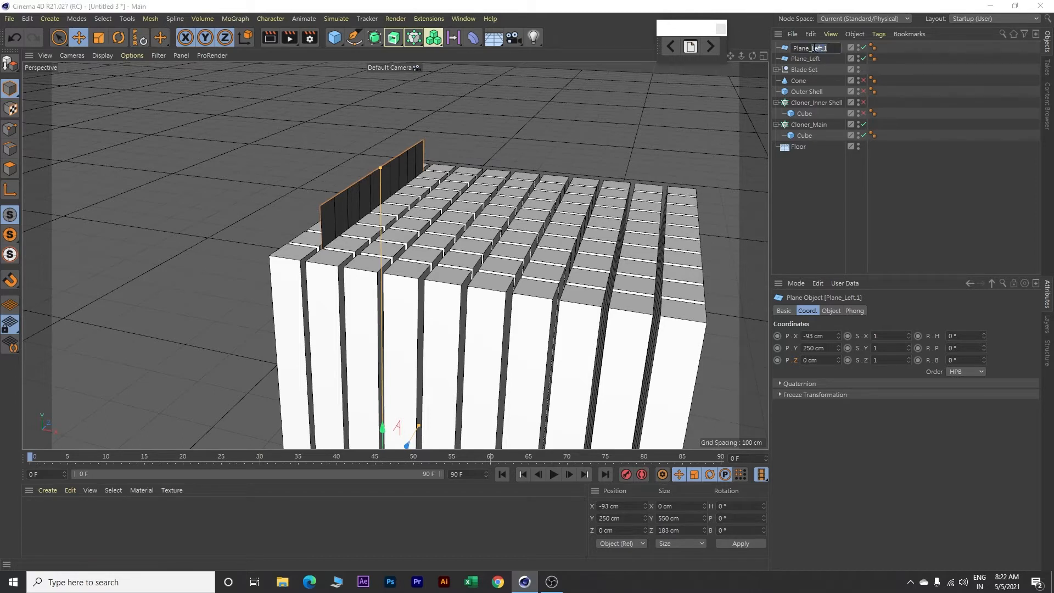
{"action": "type", "text": "Right"}
{"action": "key", "text": "Return"}
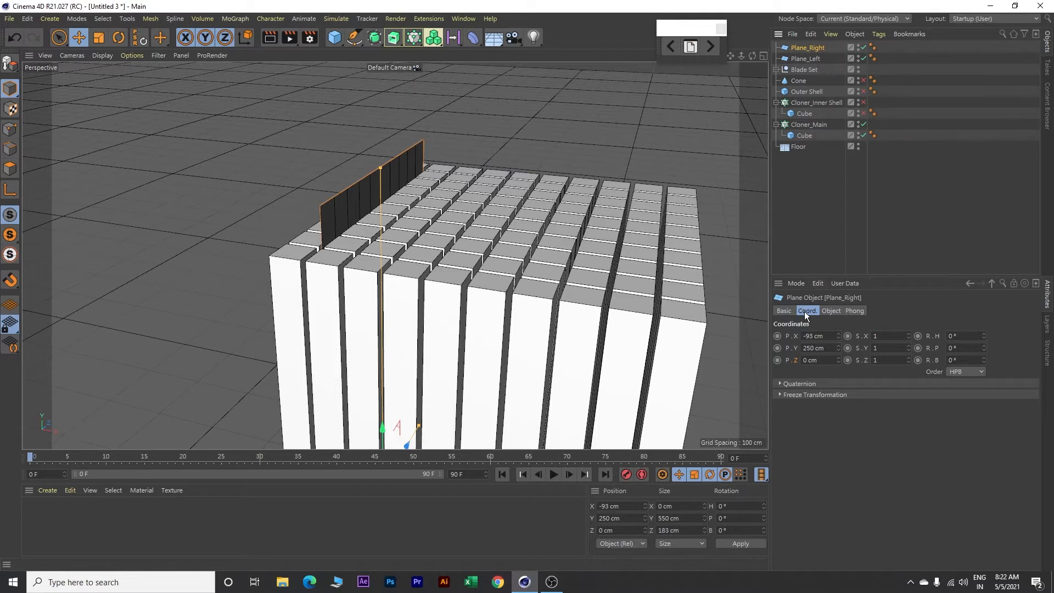
Set the X position of Plane_Right to 93 cm
{"action": "left_click_drag", "start_coordinate": [828, 338], "coordinate": [784, 331]}
{"action": "type", "text": "+93"}
{"action": "key", "text": "Return"}
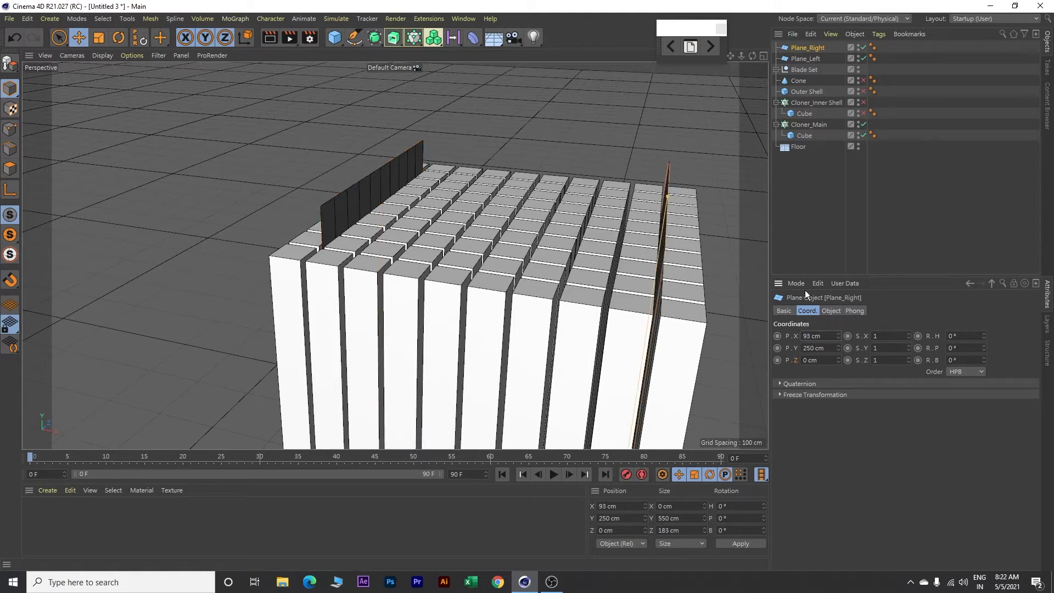
Duplicate Plane_Right and rename the copy Plane_Front
{"action": "scroll", "coordinate": [685, 235], "scroll_direction": "down", "scroll_amount": 4}
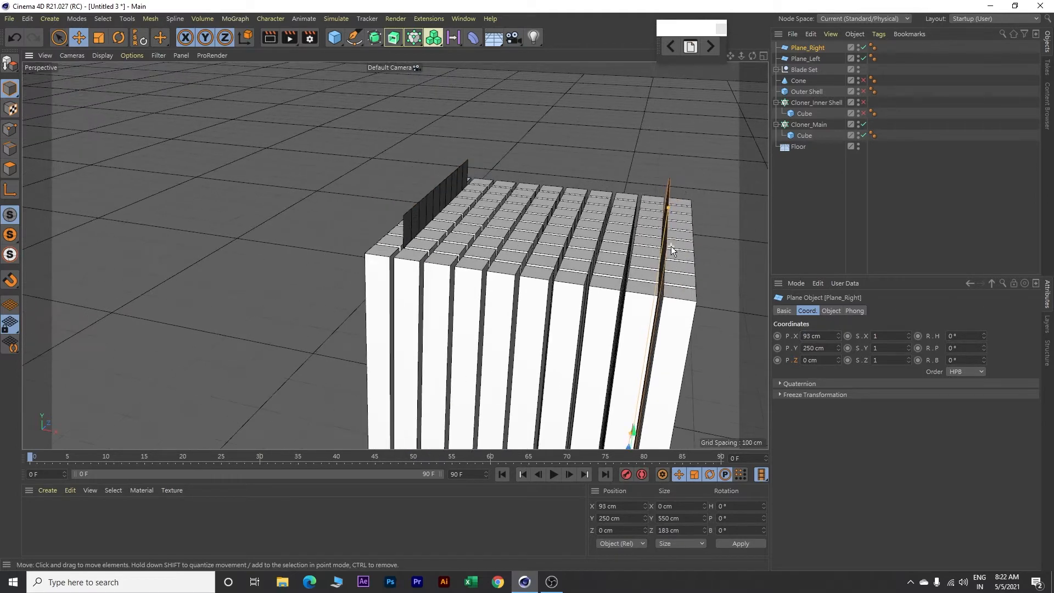
{"action": "left_click_drag", "start_coordinate": [701, 234], "coordinate": [650, 249], "text": "alt"}
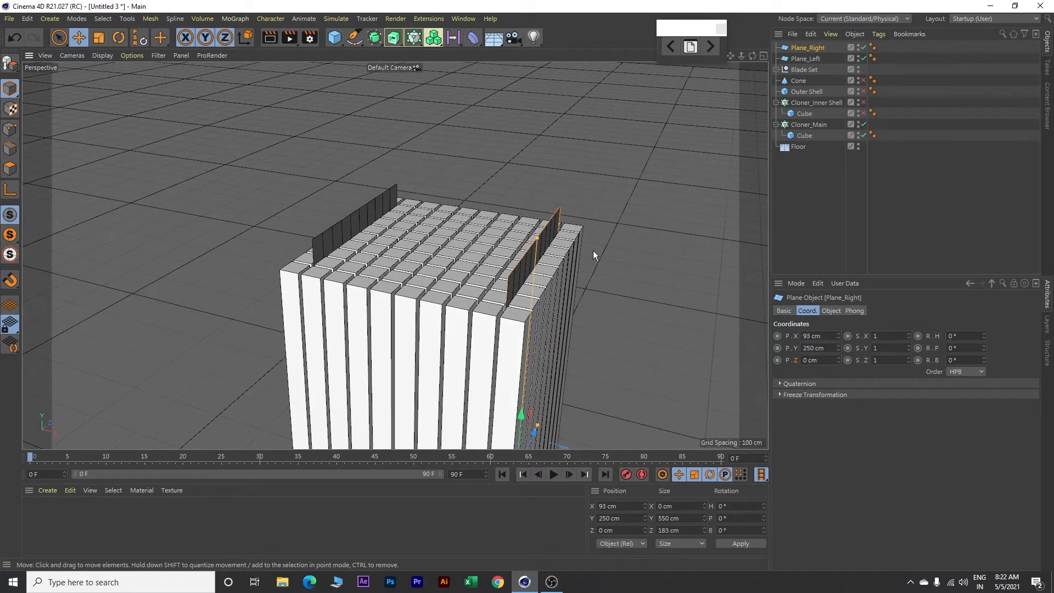
{"action": "key", "text": "ctrl+c"}
{"action": "key", "text": "ctrl+v"}
{"action": "double_click", "coordinate": [820, 49]}
{"action": "left_click_drag", "start_coordinate": [840, 49], "coordinate": [814, 48]}
{"action": "type", "text": "Front"}
{"action": "key", "text": "Return"}
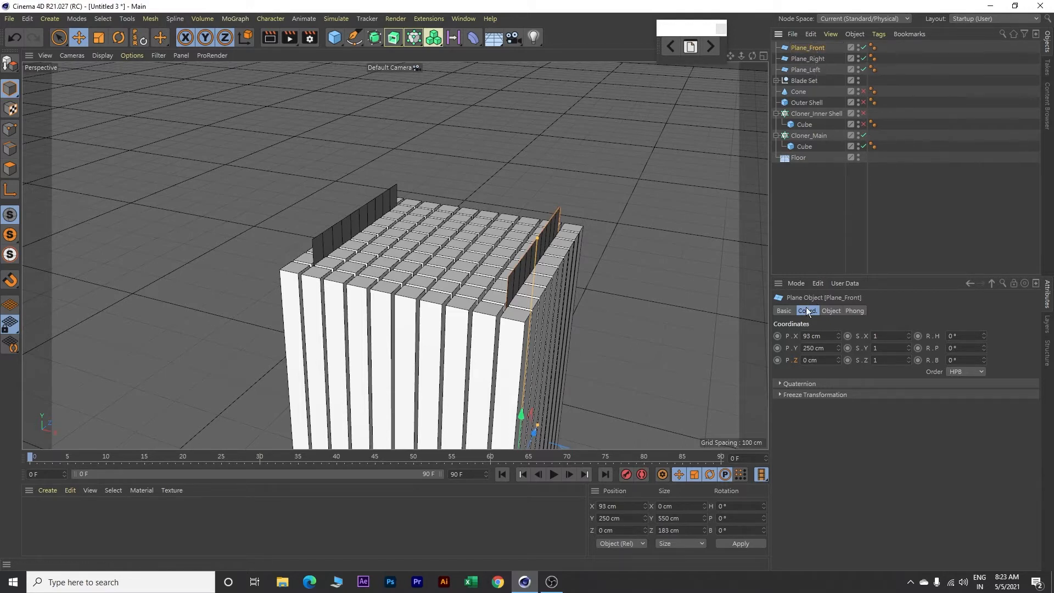
Set the position of Plane_Front to X 0 cm and Z -93 cm
{"action": "left_click", "coordinate": [825, 338]}
{"action": "type", "text": "0"}
{"action": "left_click", "coordinate": [828, 361]}
{"action": "type", "text": "-93"}
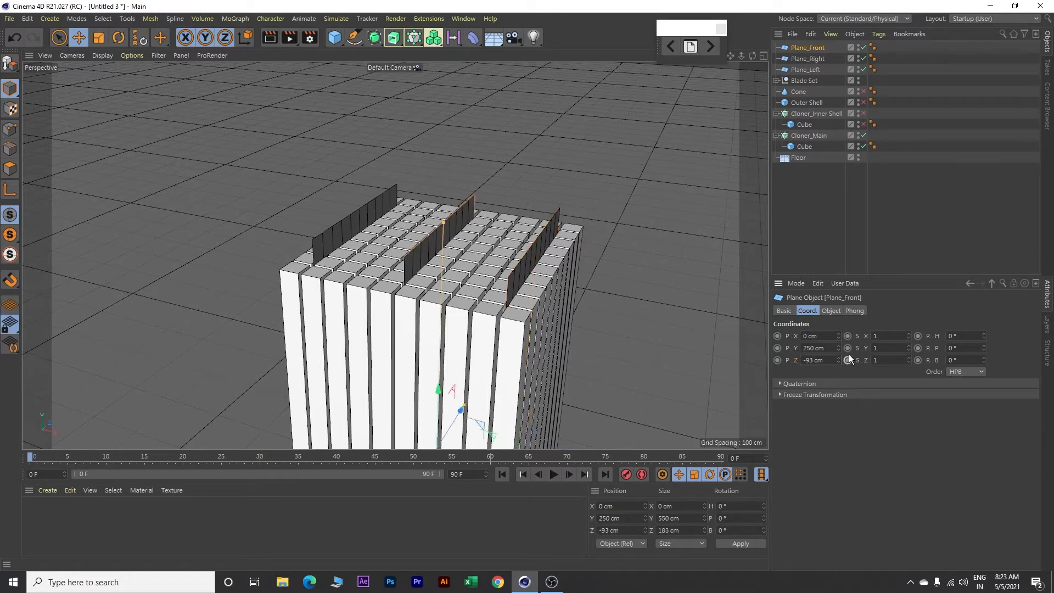
Set the heading rotation of Plane_Front to -90°
{"action": "key", "text": "Return"}
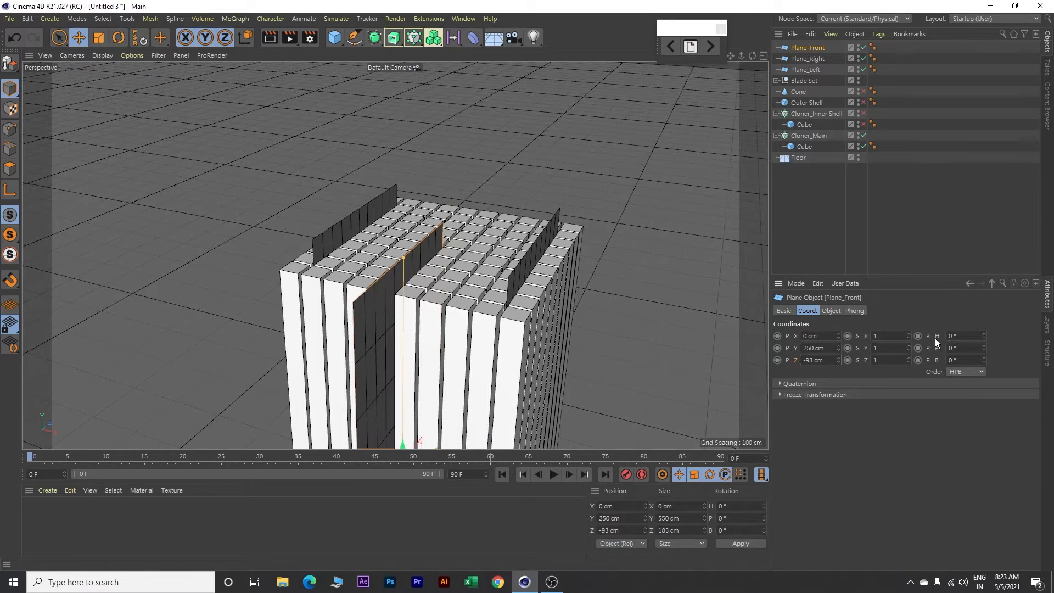
{"action": "left_click", "coordinate": [956, 336]}
{"action": "type", "text": "-90"}
{"action": "key", "text": "Return"}
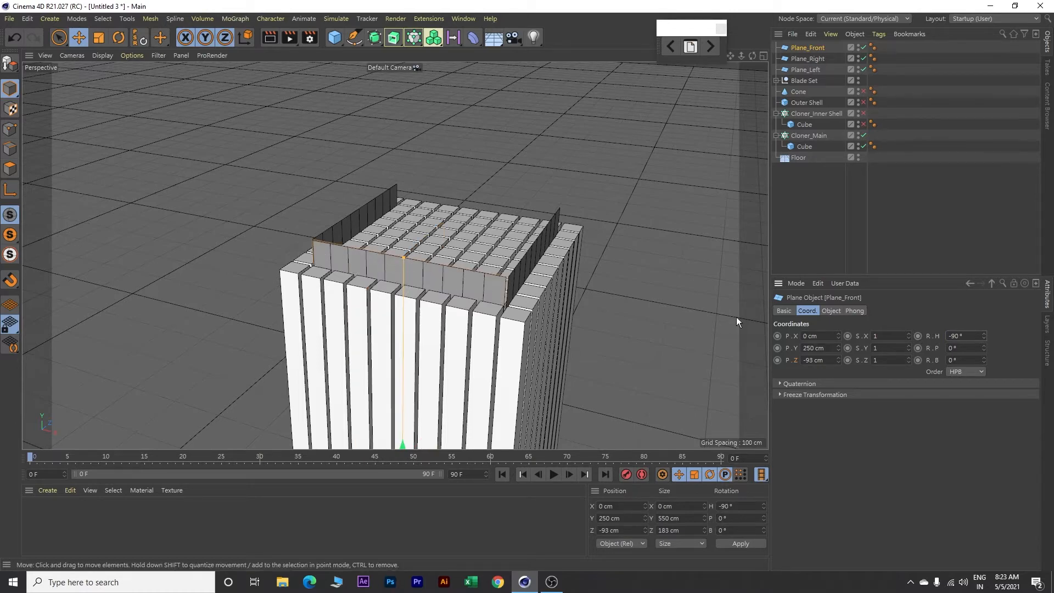
Set the height of Plane_Front to 300 cm
{"action": "left_click", "coordinate": [832, 310]}
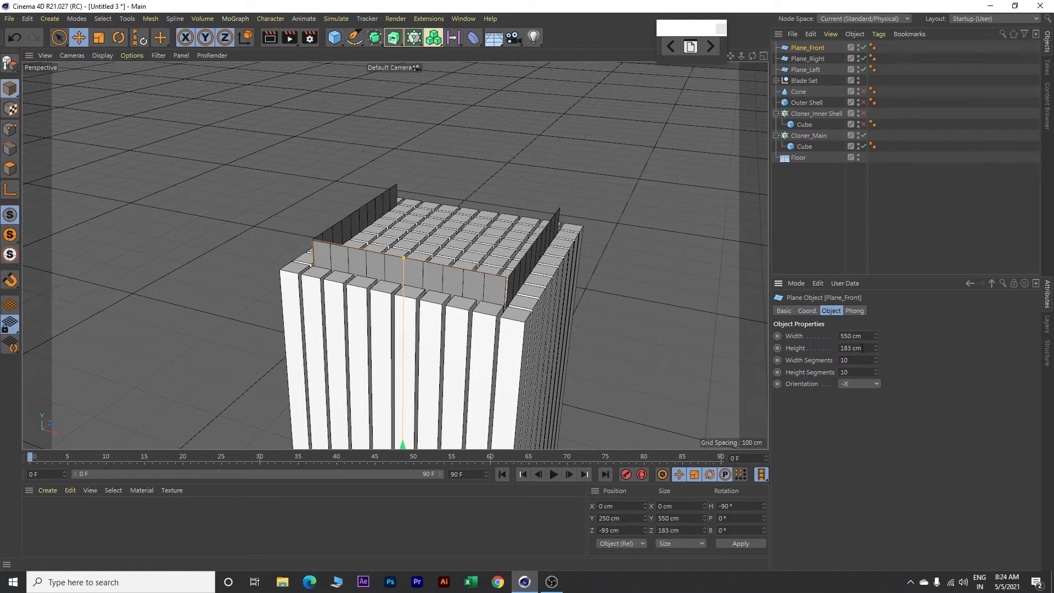
{"action": "left_click_drag", "start_coordinate": [867, 348], "coordinate": [825, 342]}
{"action": "type", "text": "3"}
{"action": "key", "text": "Return"}
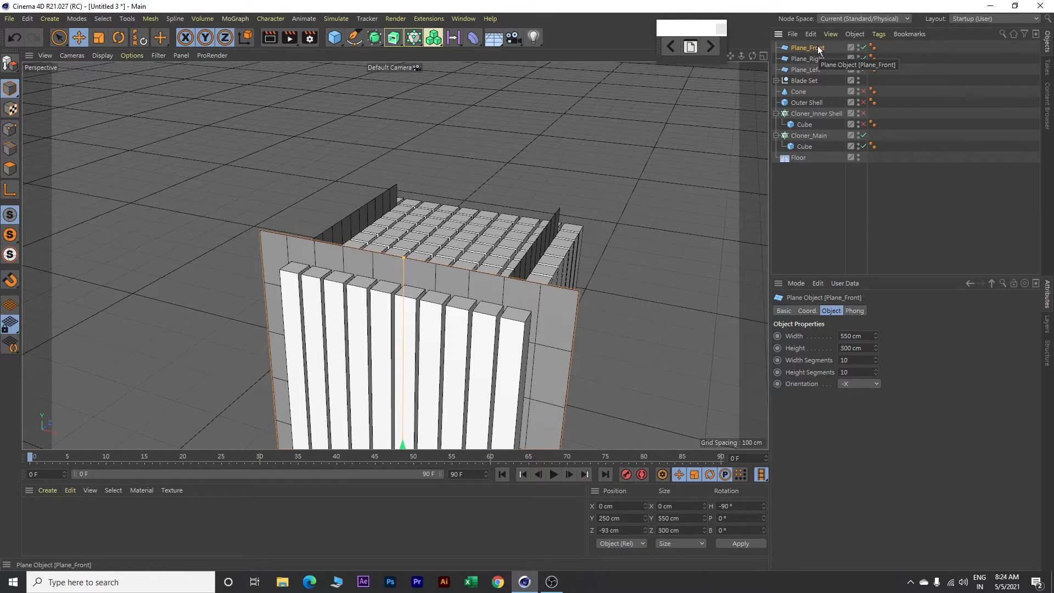
Duplicate Plane_Front and rename the copy Plane_Back
{"action": "key", "text": "ctrl+c"}
{"action": "key", "text": "ctrl+v"}
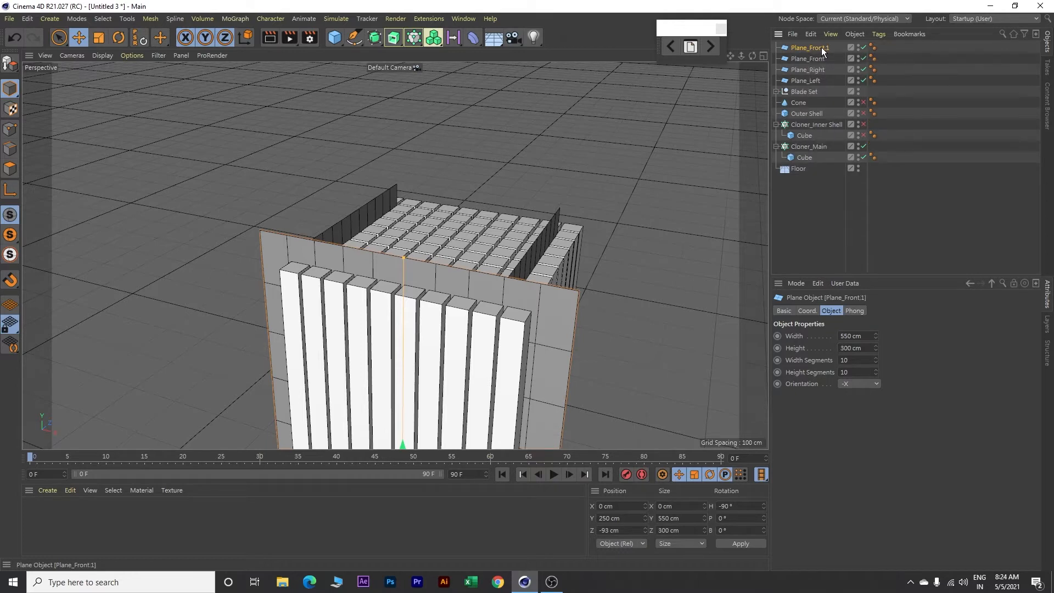
{"action": "double_click", "coordinate": [822, 47]}
{"action": "type", "text": "Plane_B"}
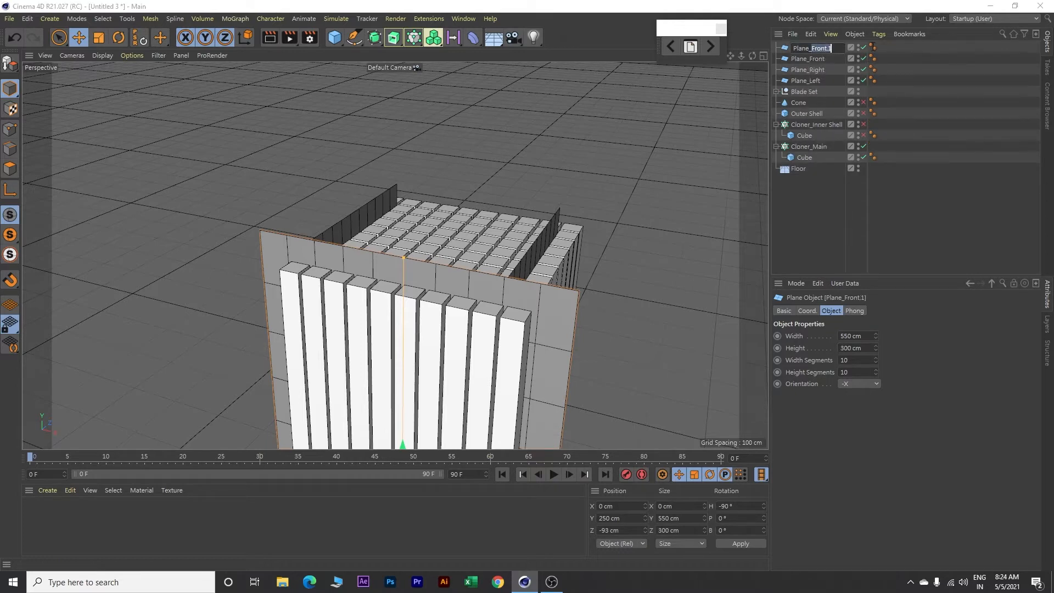
{"action": "type", "text": "ack"}
{"action": "key", "text": "Return"}
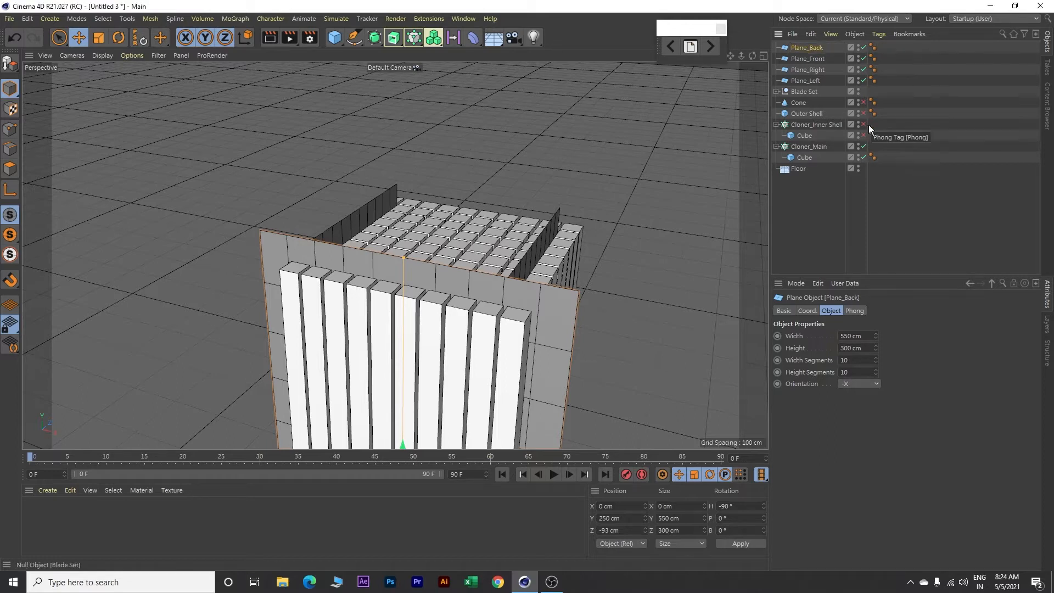
Set the Z position of Plane_Back to 93 cm
{"action": "left_click", "coordinate": [807, 311]}
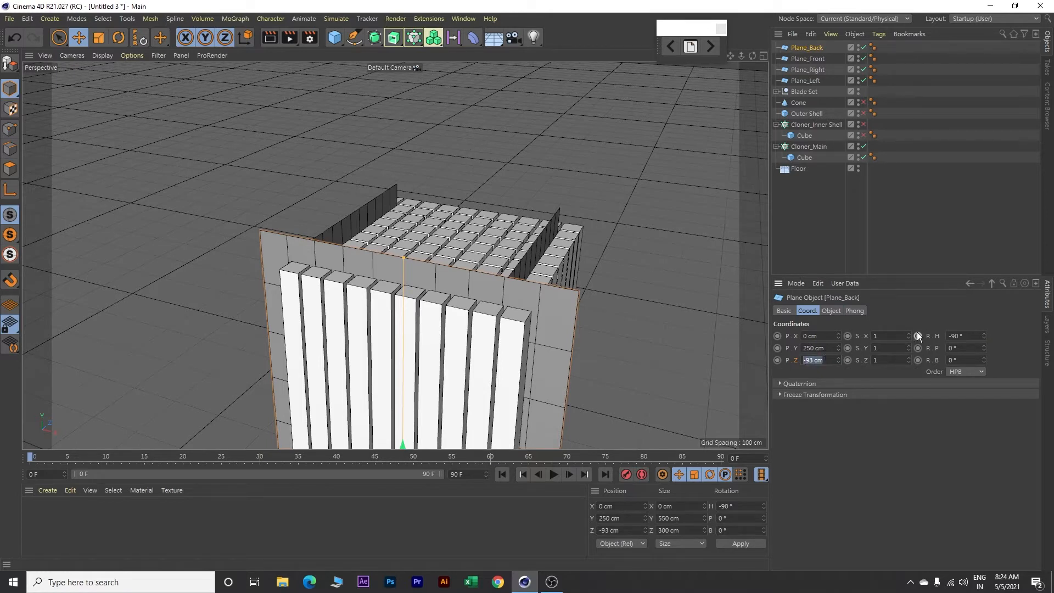
{"action": "type", "text": "93"}
{"action": "key", "text": "Return"}
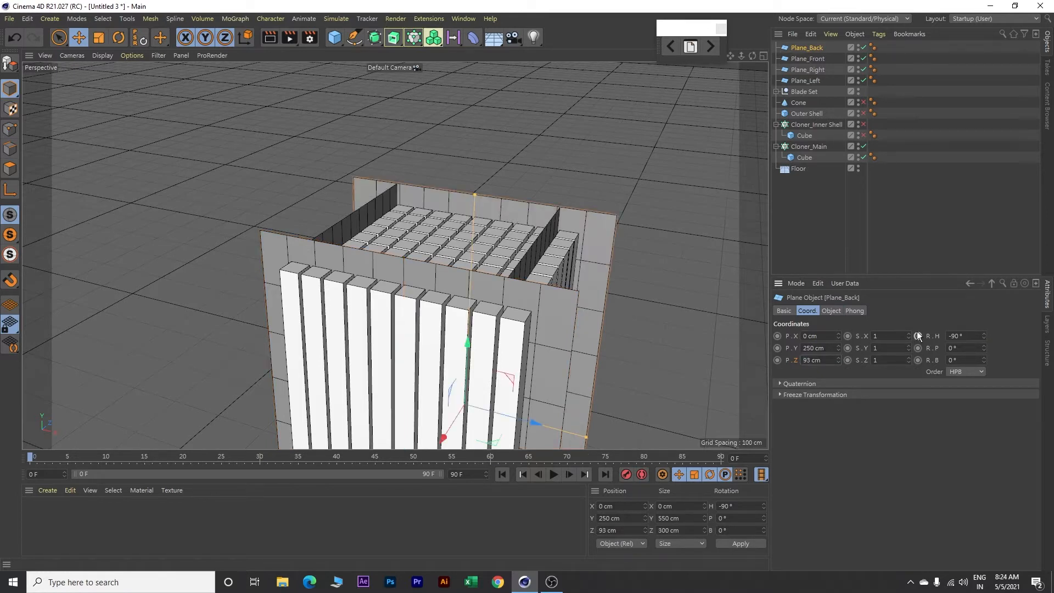
{"action": "scroll", "coordinate": [423, 215], "scroll_direction": "down", "scroll_amount": 2}
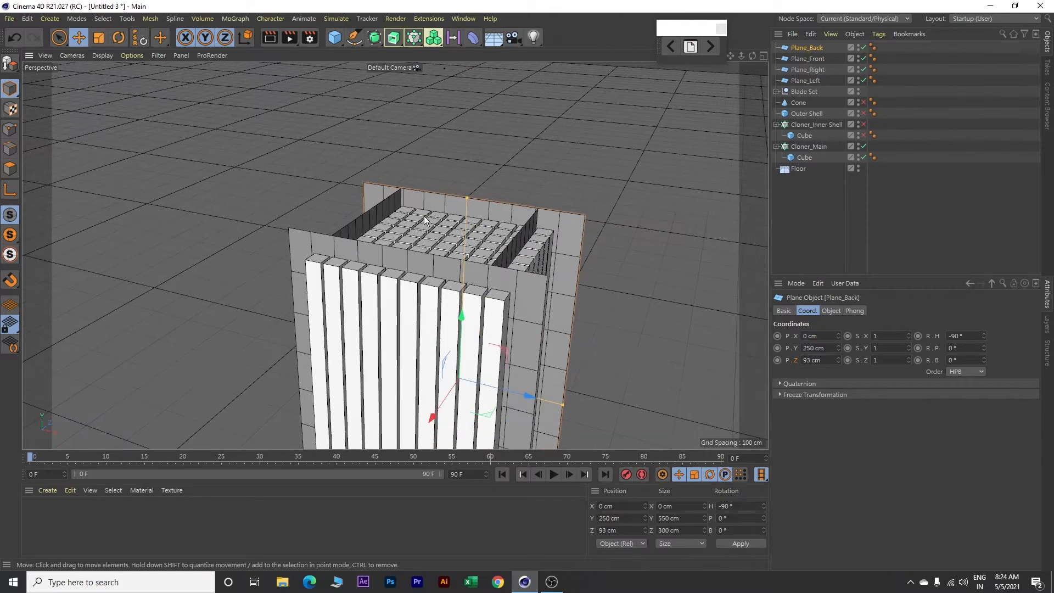
{"action": "scroll", "coordinate": [424, 216], "scroll_direction": "down", "scroll_amount": 2}
{"action": "left_click_drag", "start_coordinate": [623, 200], "coordinate": [545, 291], "text": "alt"}
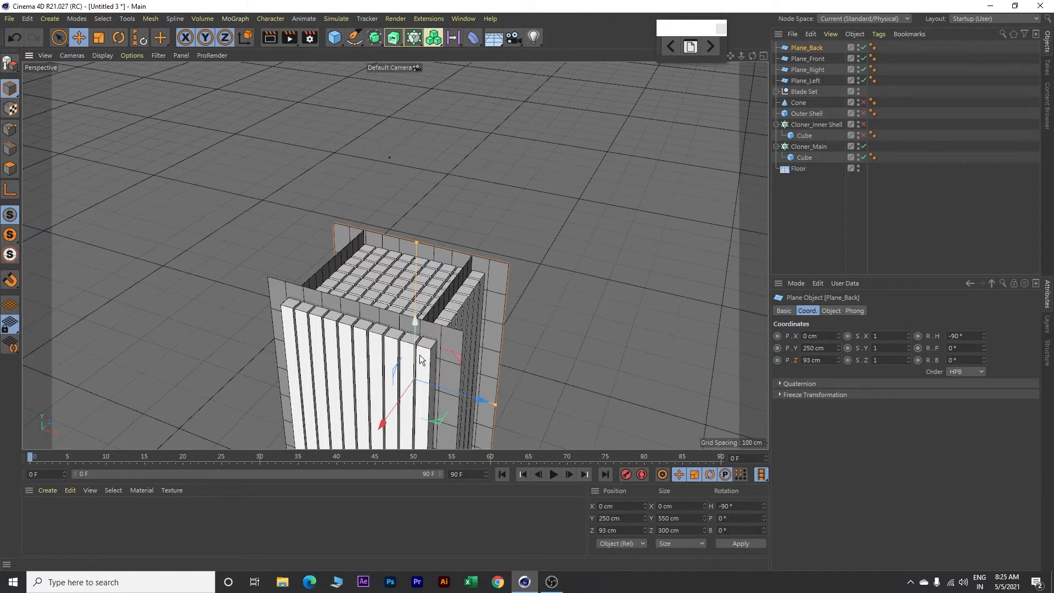
{"action": "scroll", "coordinate": [420, 358], "scroll_direction": "down", "scroll_amount": 2}
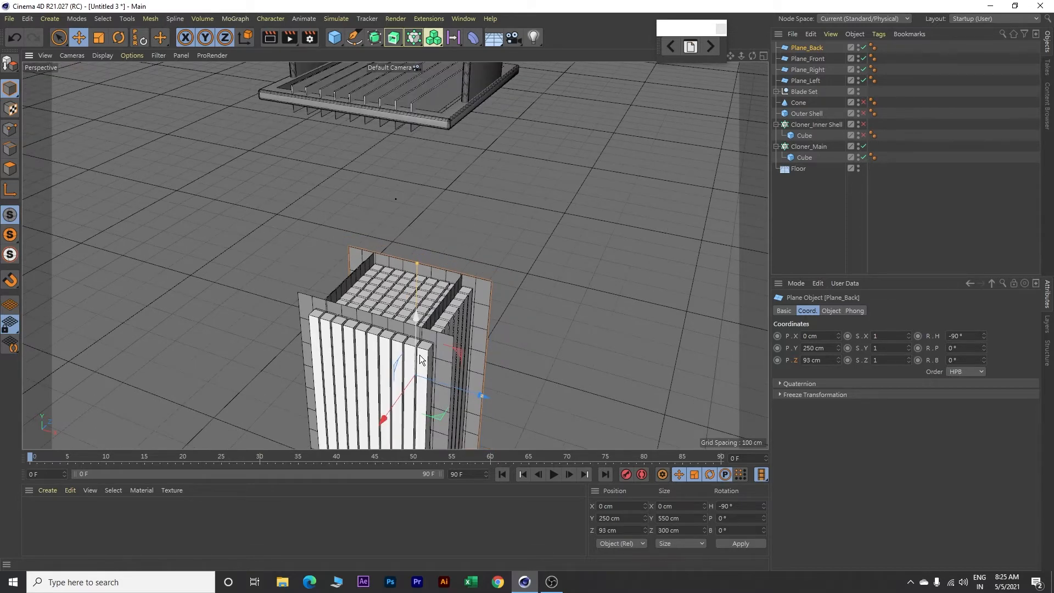
Add a Collider Body simulation tag to the Floor
{"action": "left_click", "coordinate": [796, 170]}
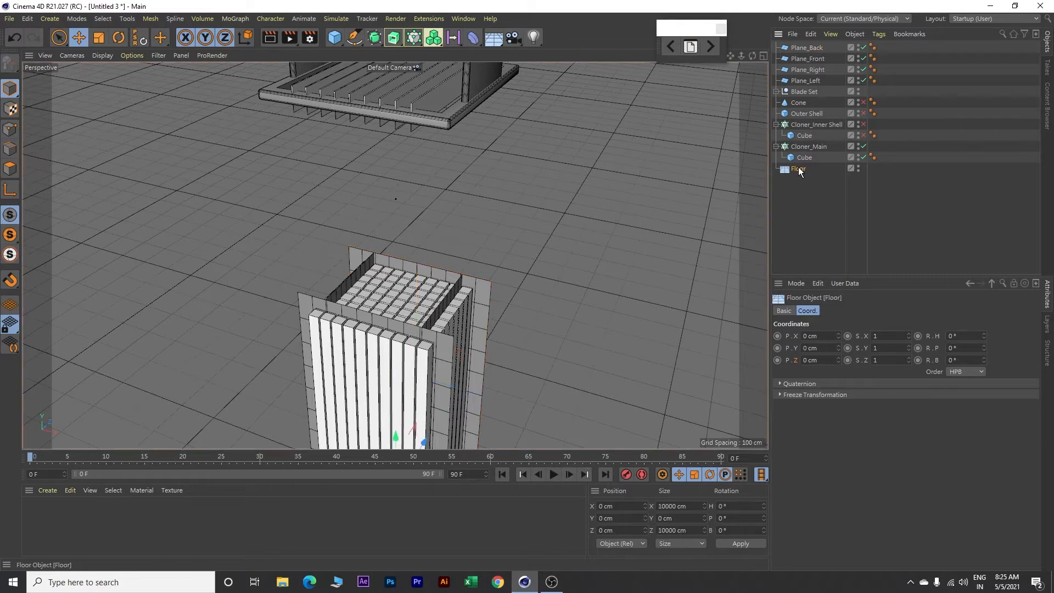
{"action": "right_click", "coordinate": [798, 168]}
{"action": "mouse_move", "coordinate": [841, 198]}
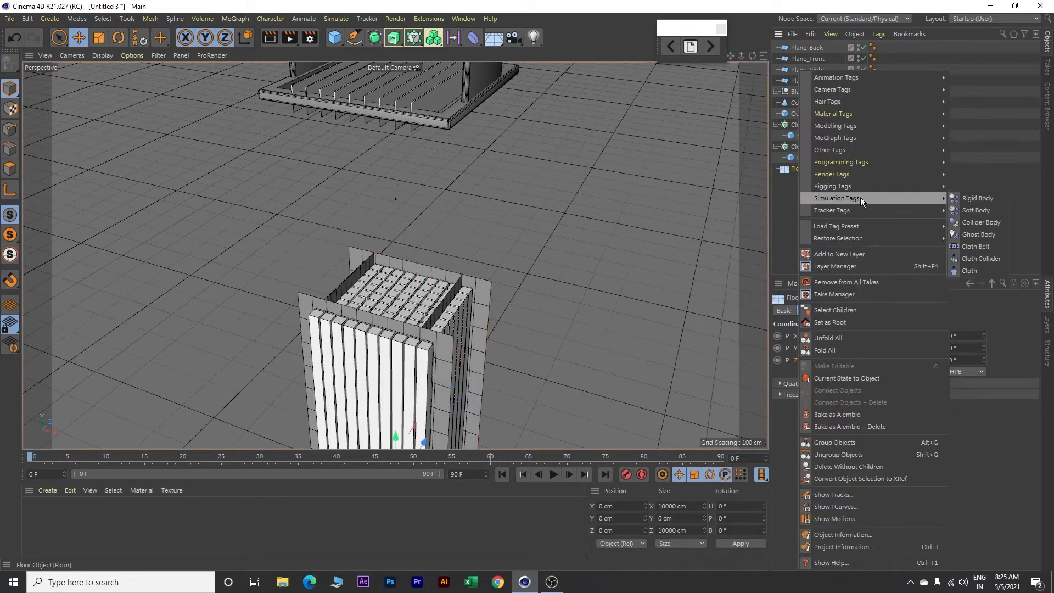
{"action": "left_click", "coordinate": [969, 221]}
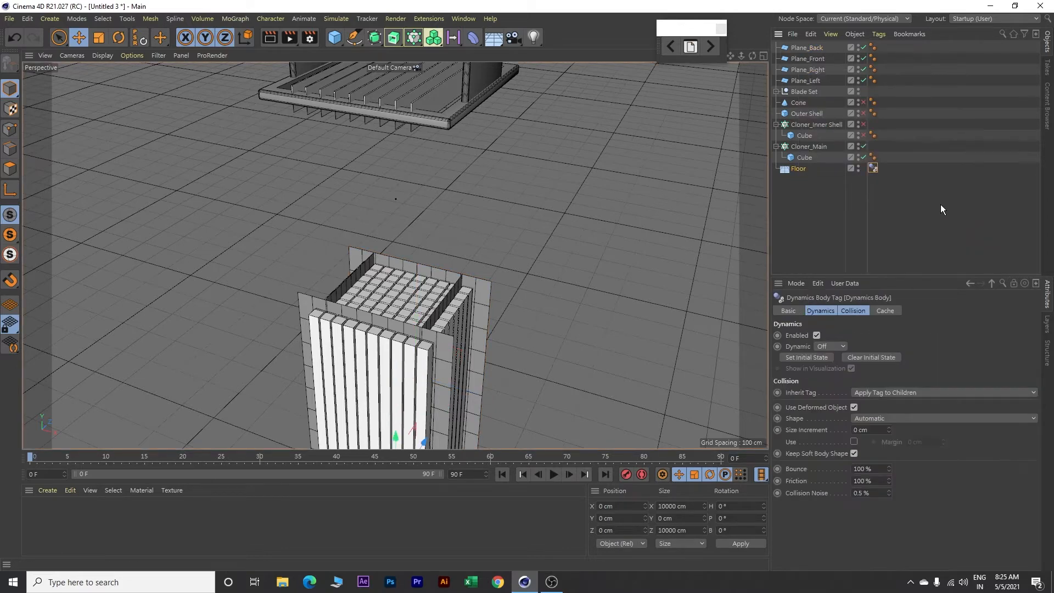
Add Collider Body simulation tags to Plane_Left and Plane_Right
{"action": "left_click", "coordinate": [811, 80]}
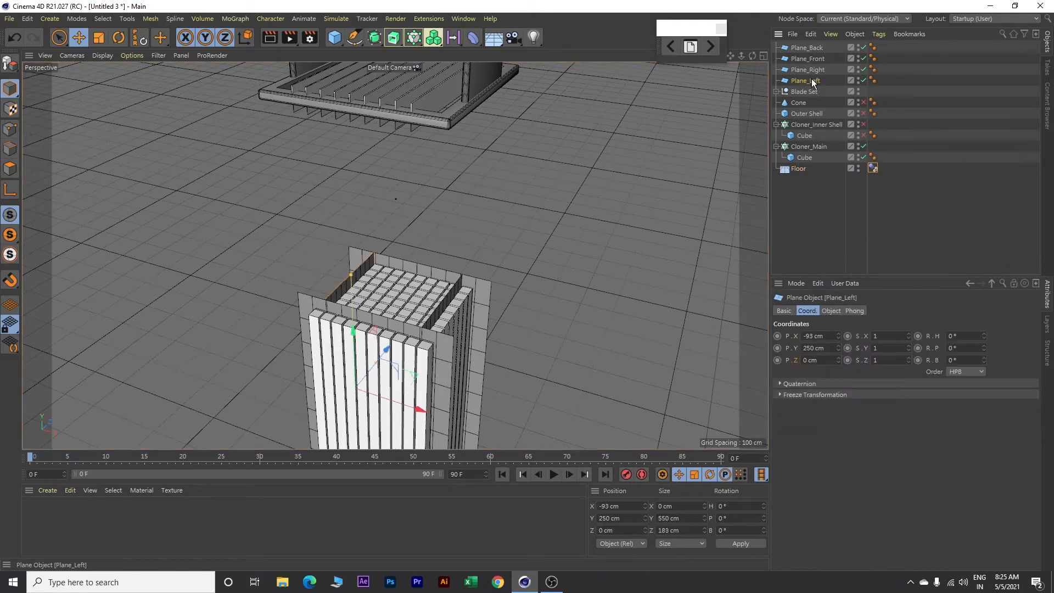
{"action": "right_click", "coordinate": [813, 79]}
{"action": "mouse_move", "coordinate": [861, 197]}
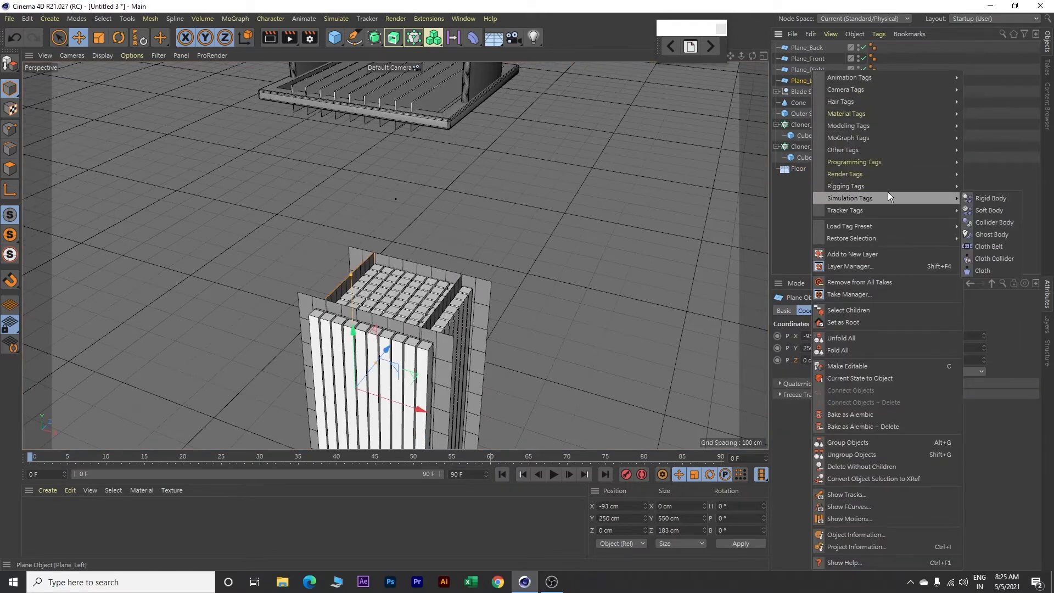
{"action": "left_click", "coordinate": [992, 223]}
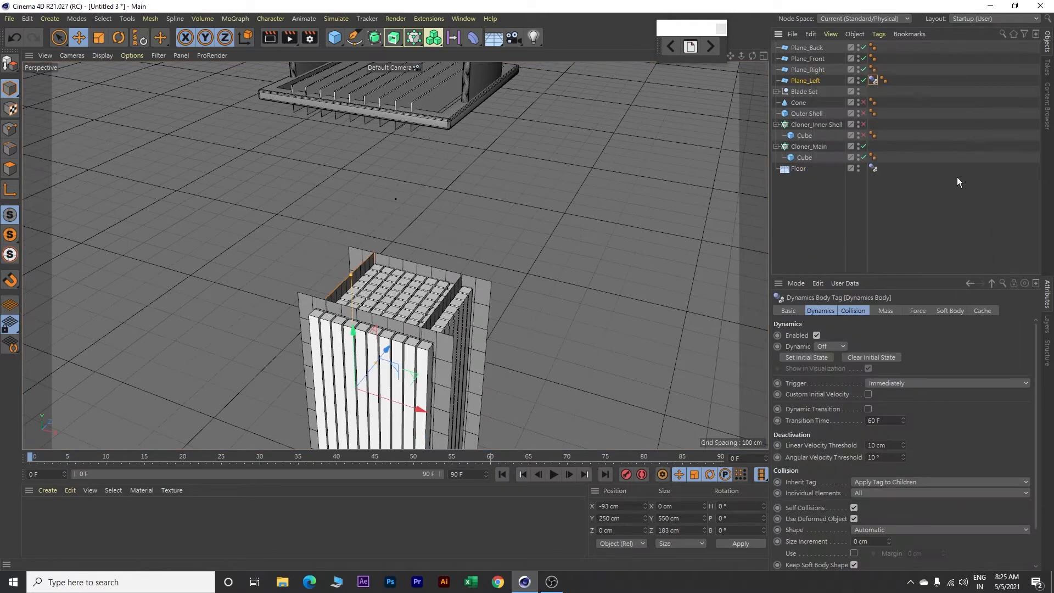
{"action": "left_click", "coordinate": [814, 68]}
{"action": "right_click", "coordinate": [814, 68]}
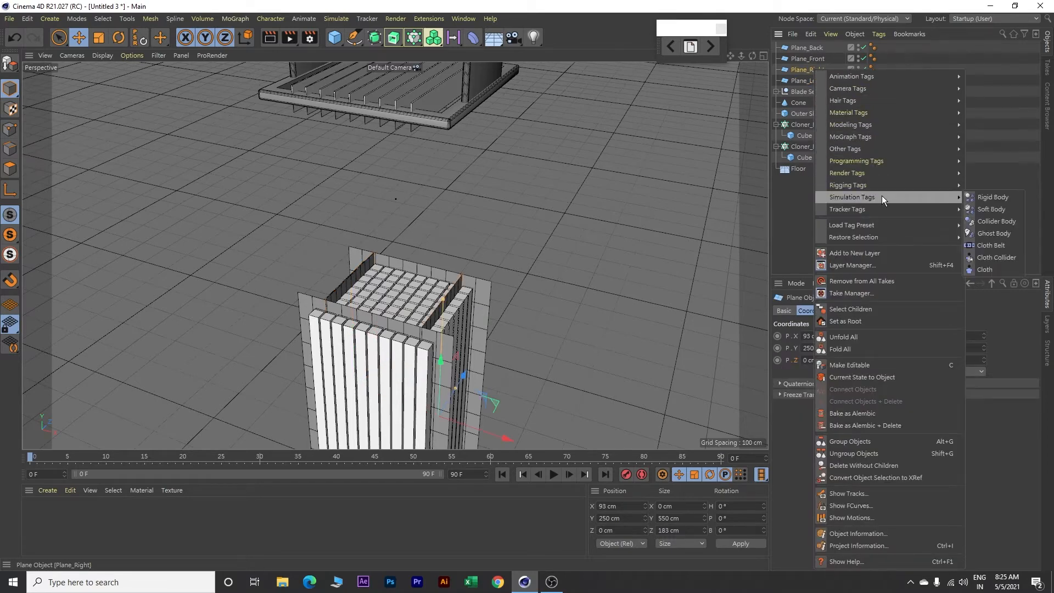
{"action": "mouse_move", "coordinate": [913, 199]}
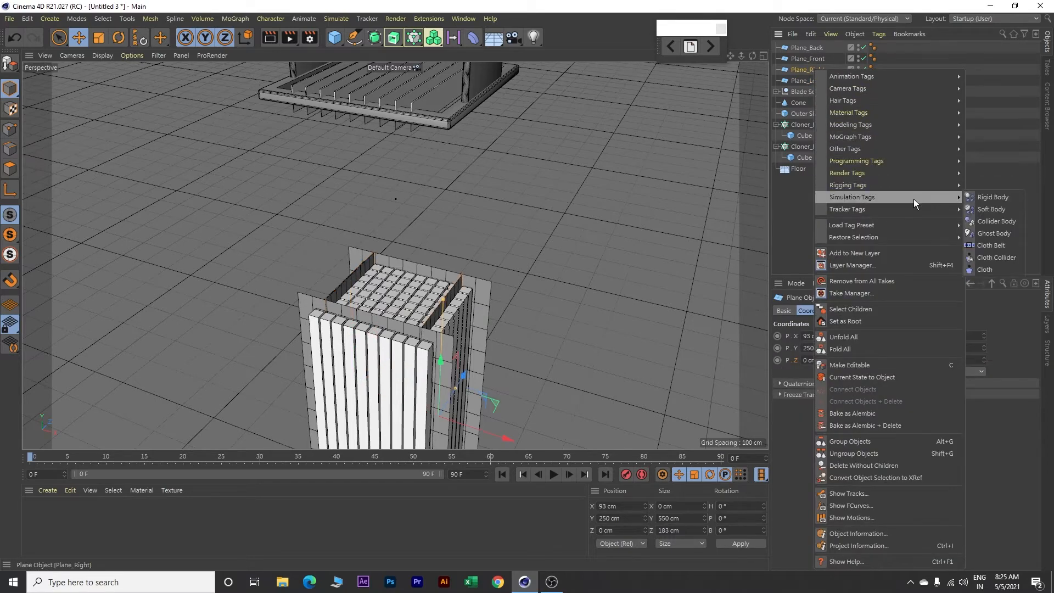
{"action": "left_click", "coordinate": [983, 220]}
Add Collider Body simulation tags to Plane_Front and Plane_Back
{"action": "right_click", "coordinate": [821, 57]}
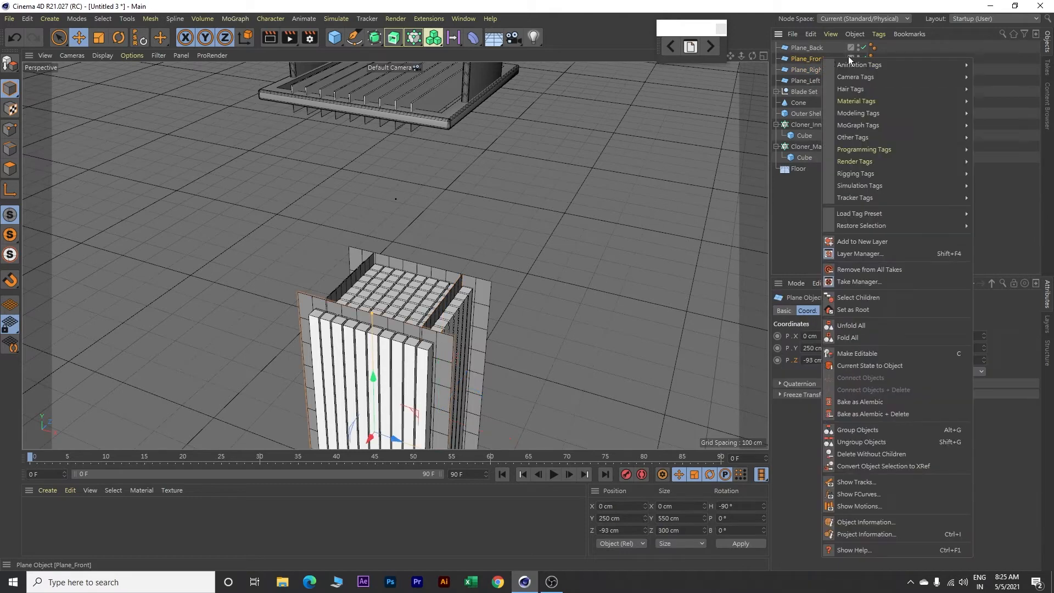
{"action": "mouse_move", "coordinate": [886, 184]}
{"action": "left_click", "coordinate": [1005, 208]}
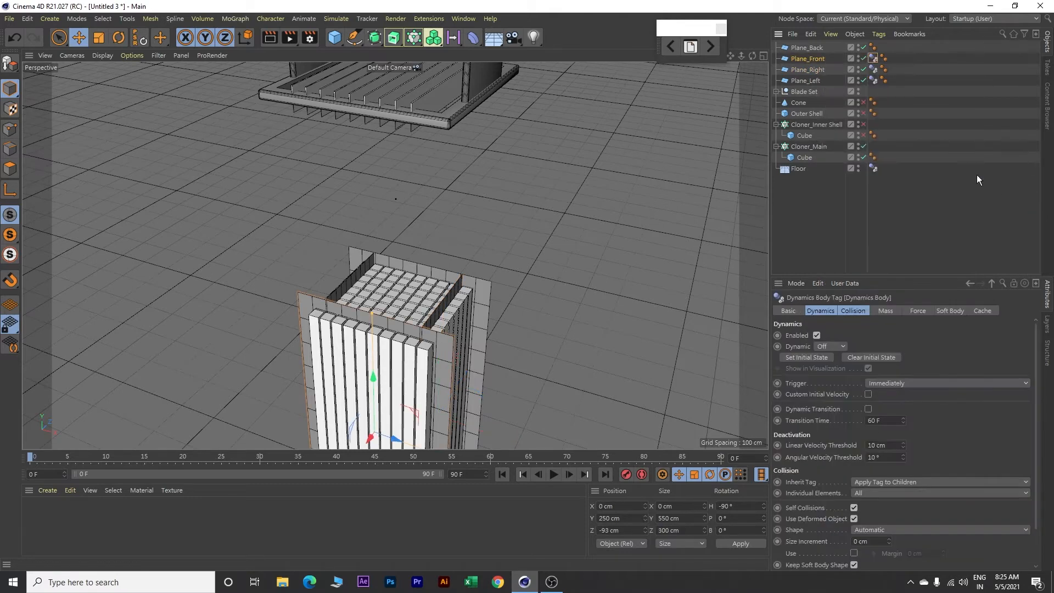
{"action": "right_click", "coordinate": [818, 48]}
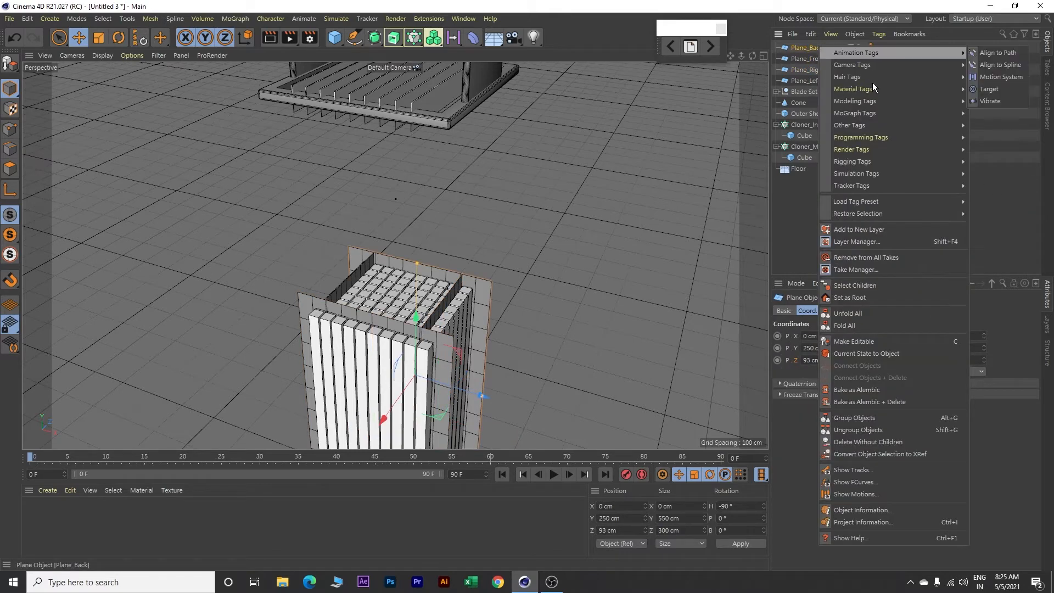
{"action": "mouse_move", "coordinate": [927, 172]}
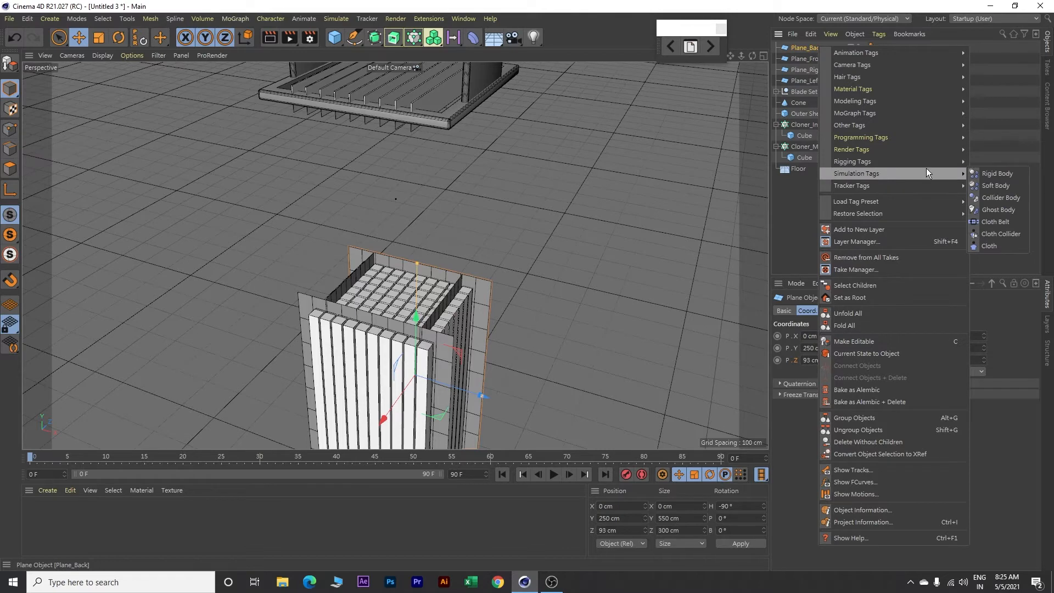
{"action": "left_click", "coordinate": [993, 199]}
Add a Collider Body simulation tag to the Cone
{"action": "left_click", "coordinate": [803, 102]}
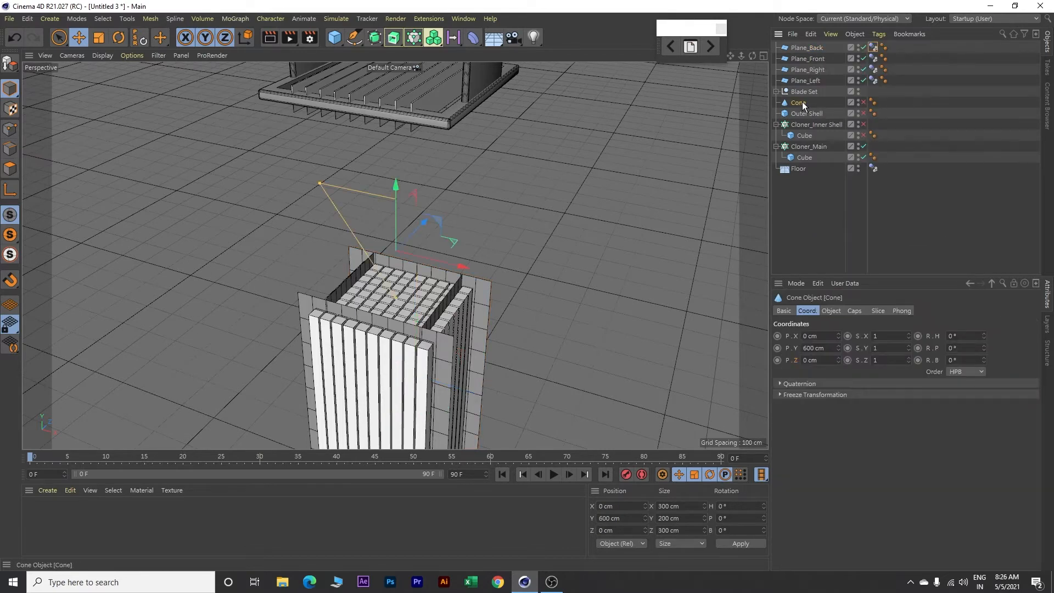
{"action": "right_click", "coordinate": [803, 102]}
{"action": "mouse_move", "coordinate": [845, 195]}
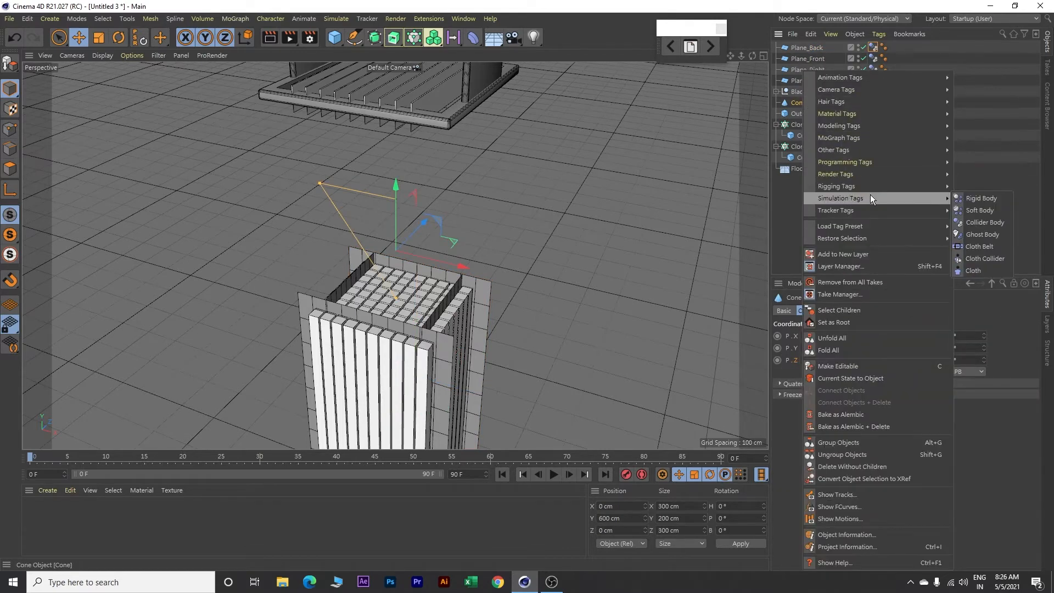
{"action": "left_click", "coordinate": [990, 222]}
Add a Rigid Body simulation tag to Cloner_Main and open its collision bounce value for editing
{"action": "left_click", "coordinate": [813, 145]}
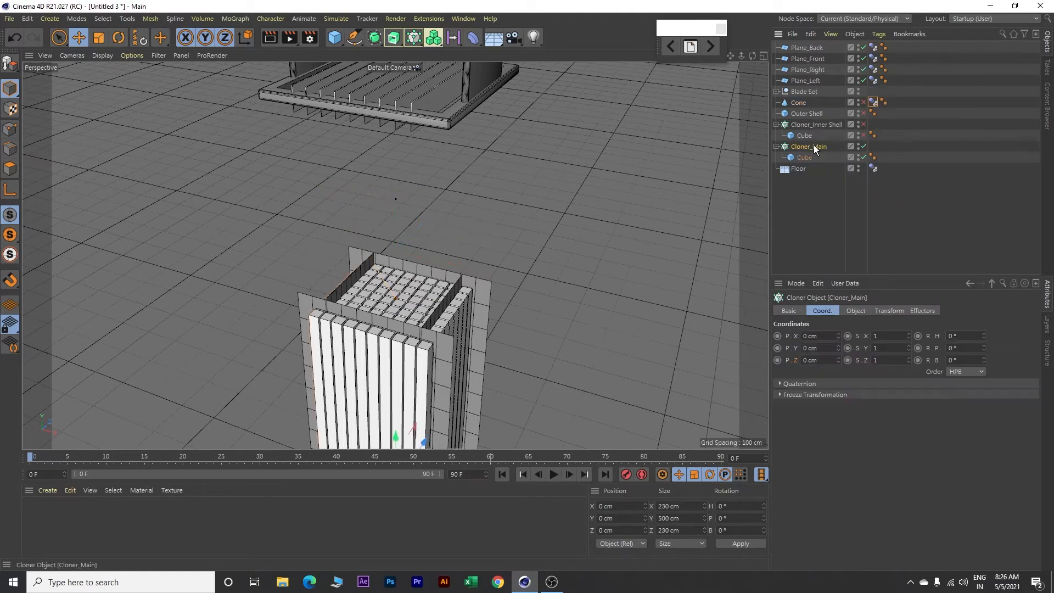
{"action": "right_click", "coordinate": [814, 145]}
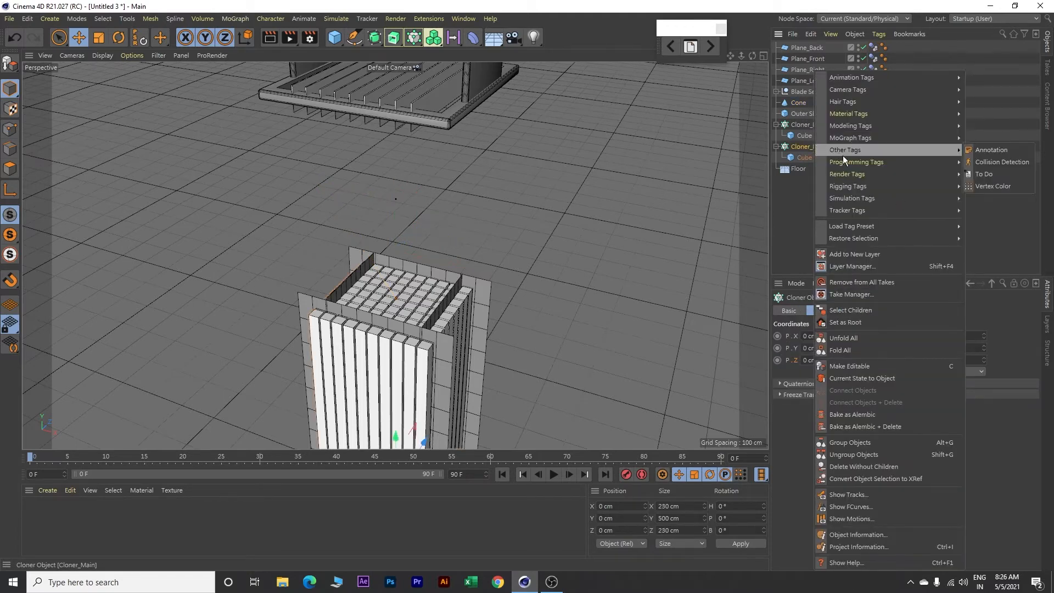
{"action": "mouse_move", "coordinate": [868, 201]}
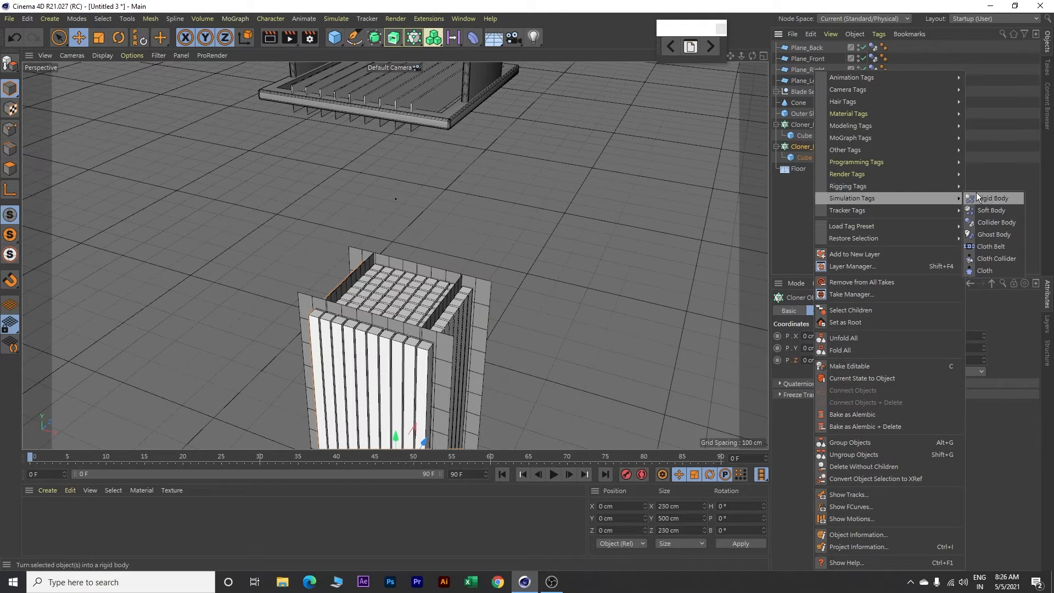
{"action": "left_click", "coordinate": [990, 198]}
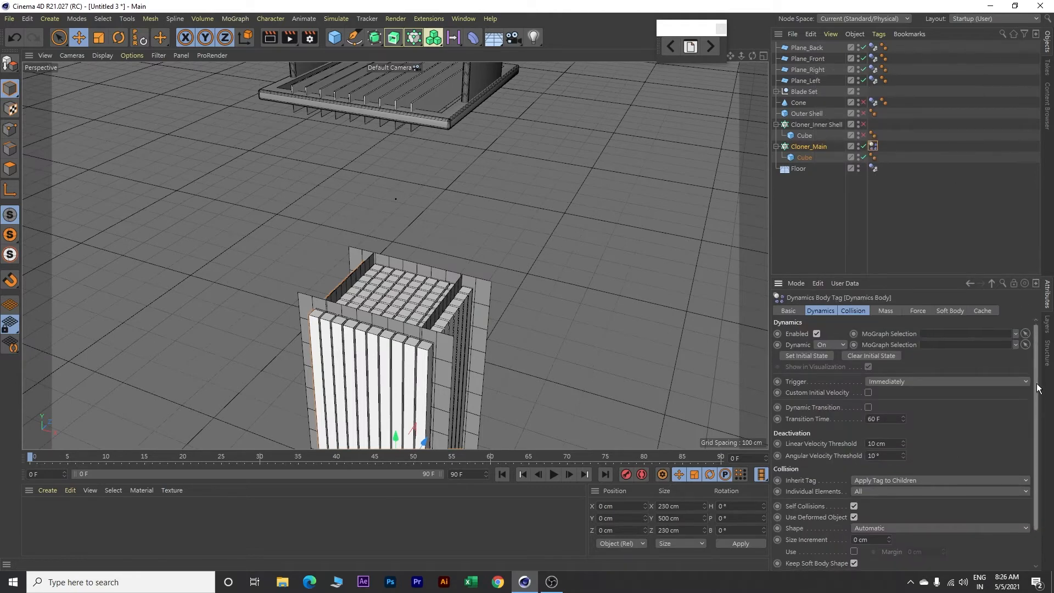
{"action": "left_click_drag", "start_coordinate": [1037, 387], "coordinate": [1037, 428]}
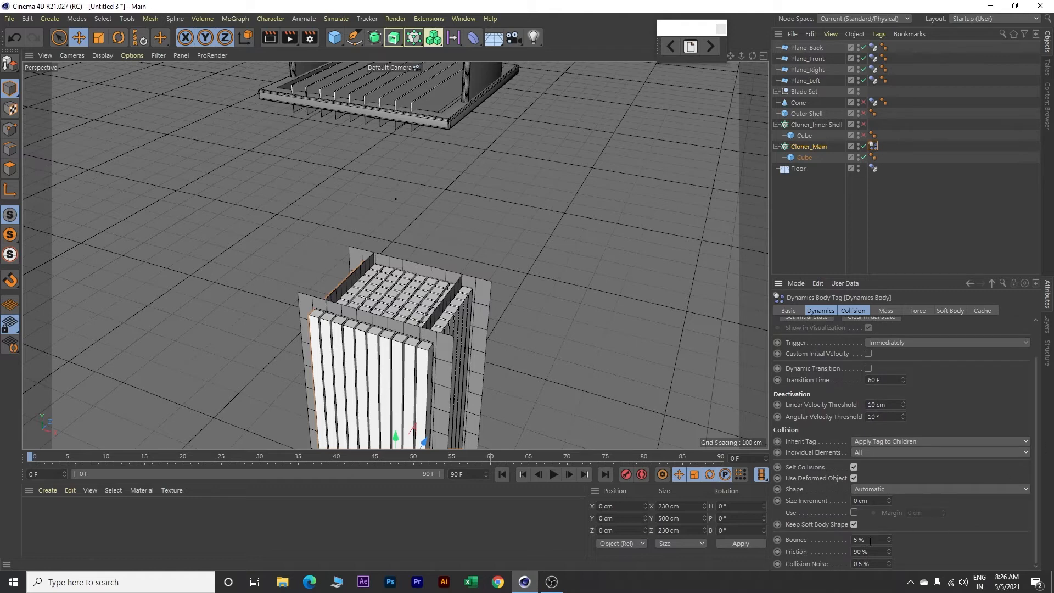
{"action": "left_click_drag", "start_coordinate": [872, 540], "coordinate": [843, 541]}
Set the project's expert dynamics steps per frame to 40
{"action": "key", "text": "ctrl+d"}
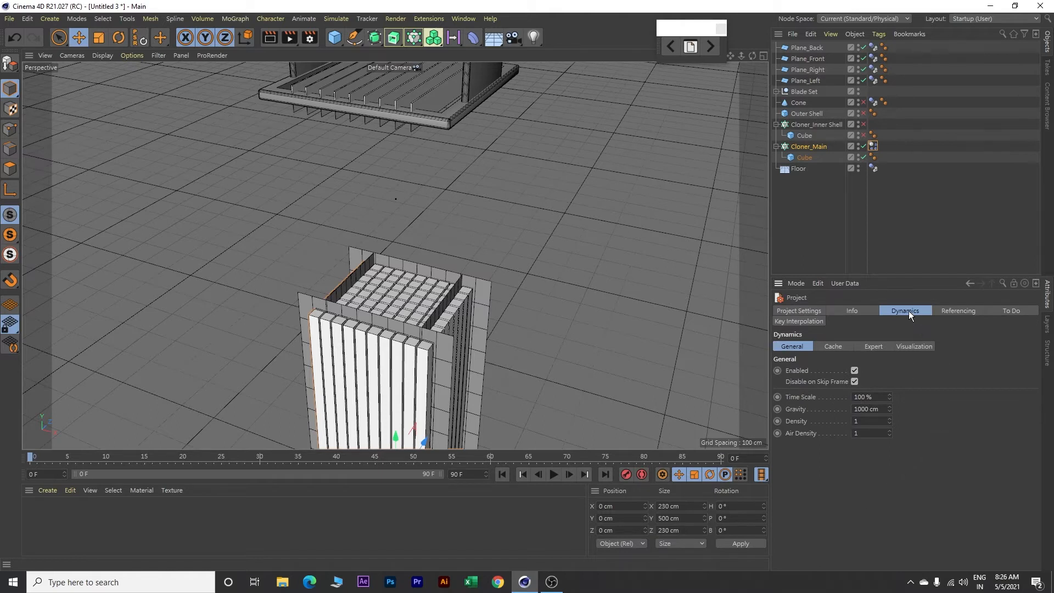
{"action": "left_click", "coordinate": [878, 348]}
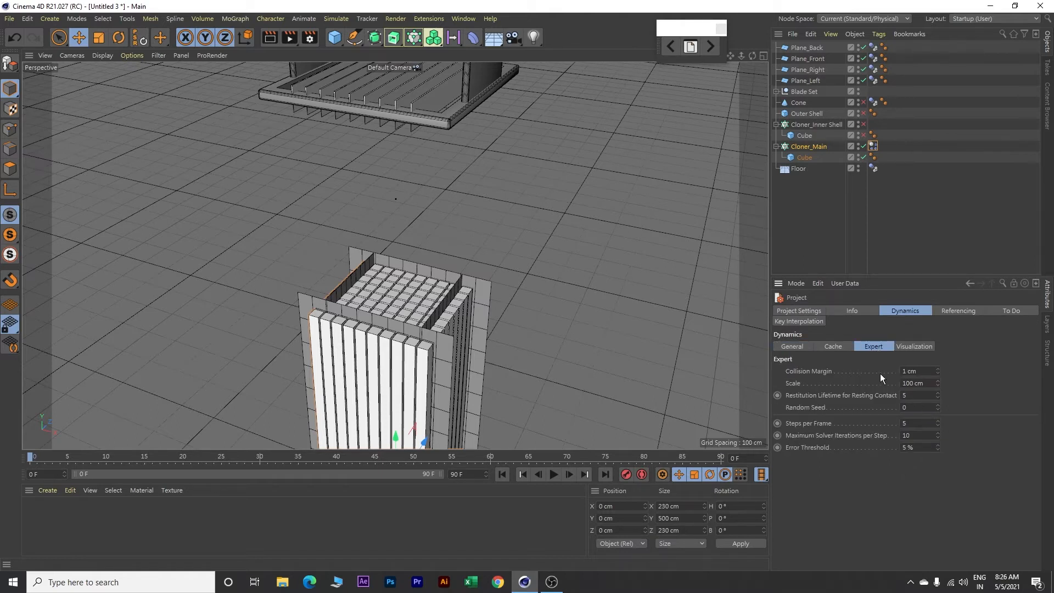
{"action": "left_click", "coordinate": [906, 423]}
Set the project's end frame to 300 and extend the timeline preview range to frame 300
{"action": "left_click", "coordinate": [458, 473]}
{"action": "type", "text": "300"}
{"action": "key", "text": "Return"}
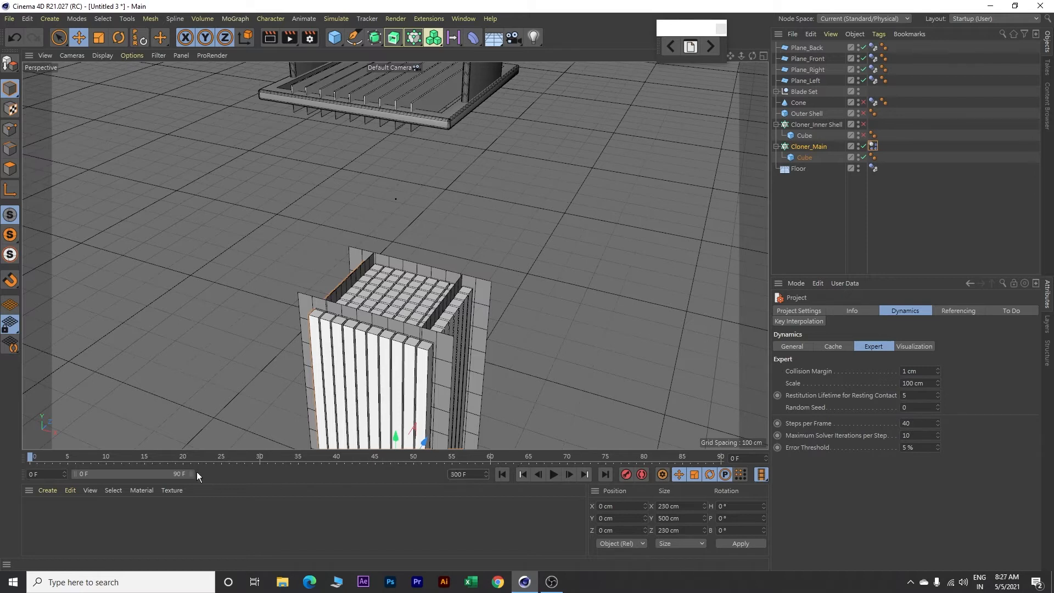
{"action": "left_click_drag", "start_coordinate": [192, 472], "coordinate": [487, 468]}
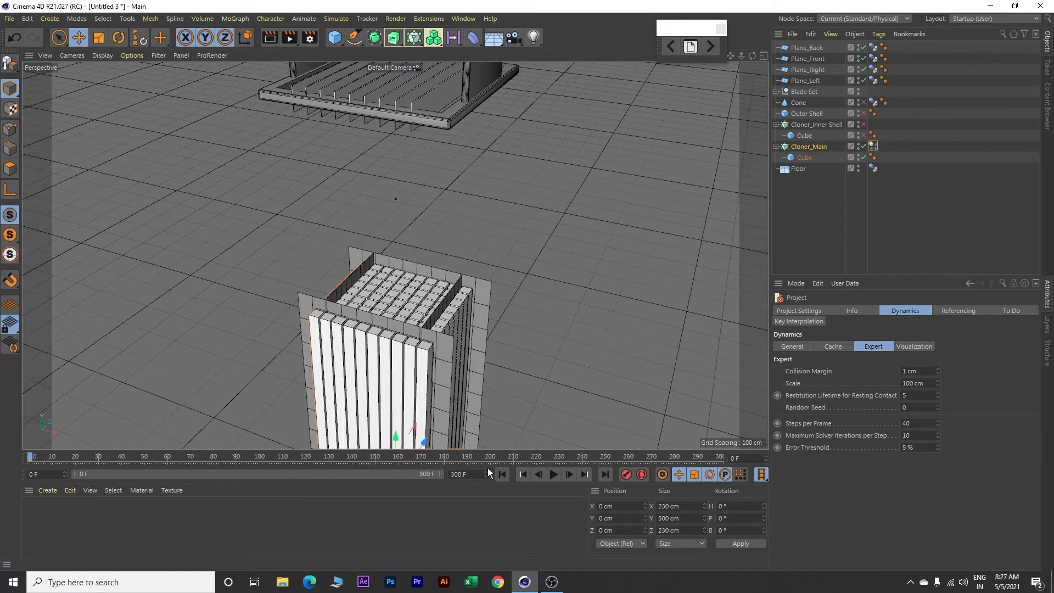
Enable the Cone and keyframe its current Y position at frame 163
{"action": "left_click", "coordinate": [800, 103]}
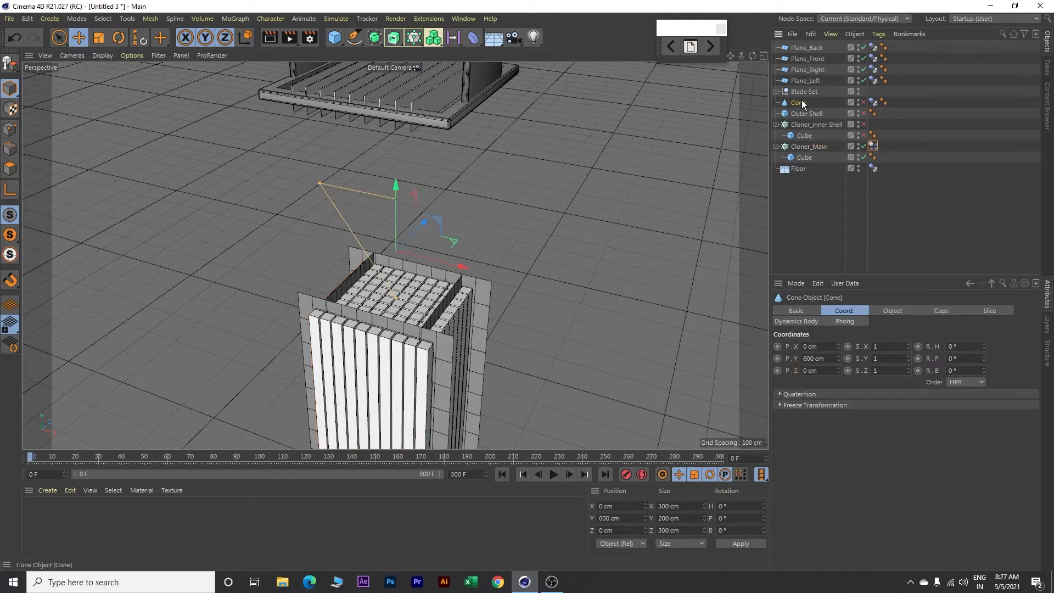
{"action": "left_click", "coordinate": [864, 103]}
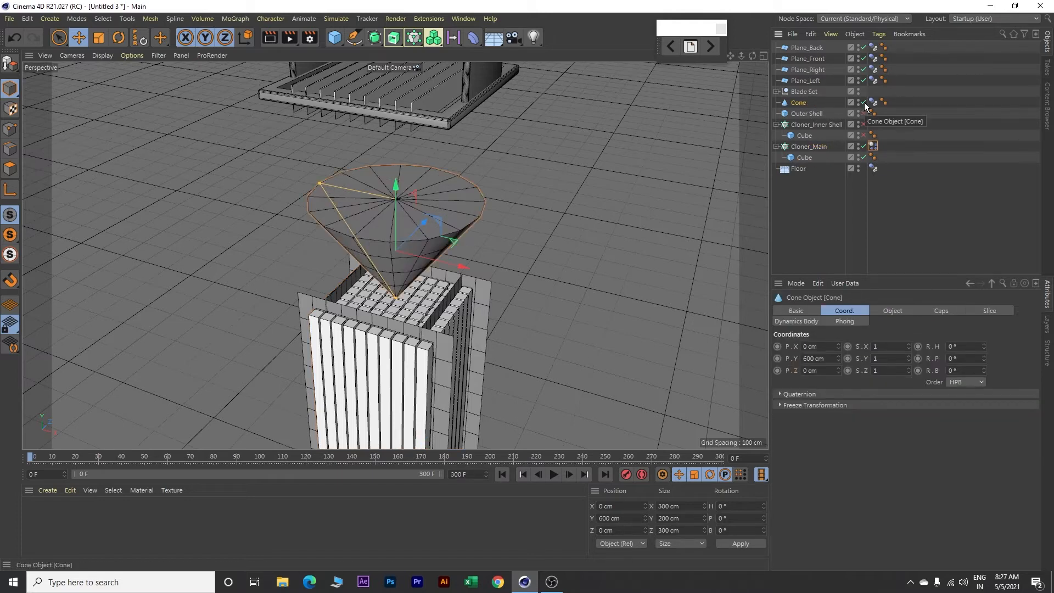
{"action": "left_click_drag", "start_coordinate": [30, 459], "coordinate": [390, 466]}
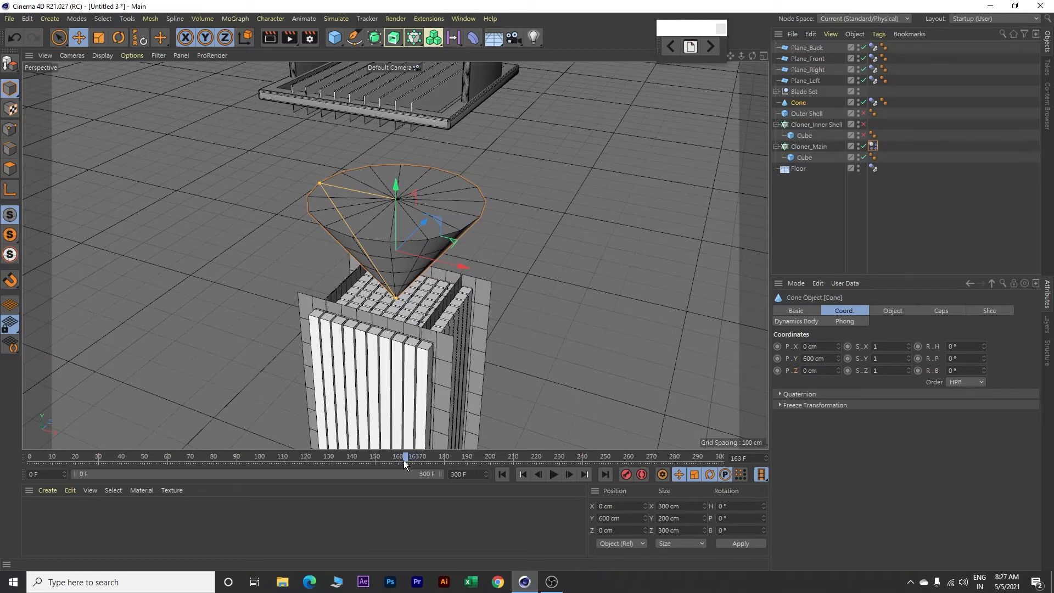
{"action": "left_click", "coordinate": [778, 359], "text": "ctrl"}
Keyframe the Cone's Y position at 300 cm on frame 300
{"action": "left_click_drag", "start_coordinate": [408, 453], "coordinate": [690, 448]}
{"action": "double_click", "coordinate": [821, 359]}
{"action": "type", "text": "300"}
{"action": "key", "text": "Return"}
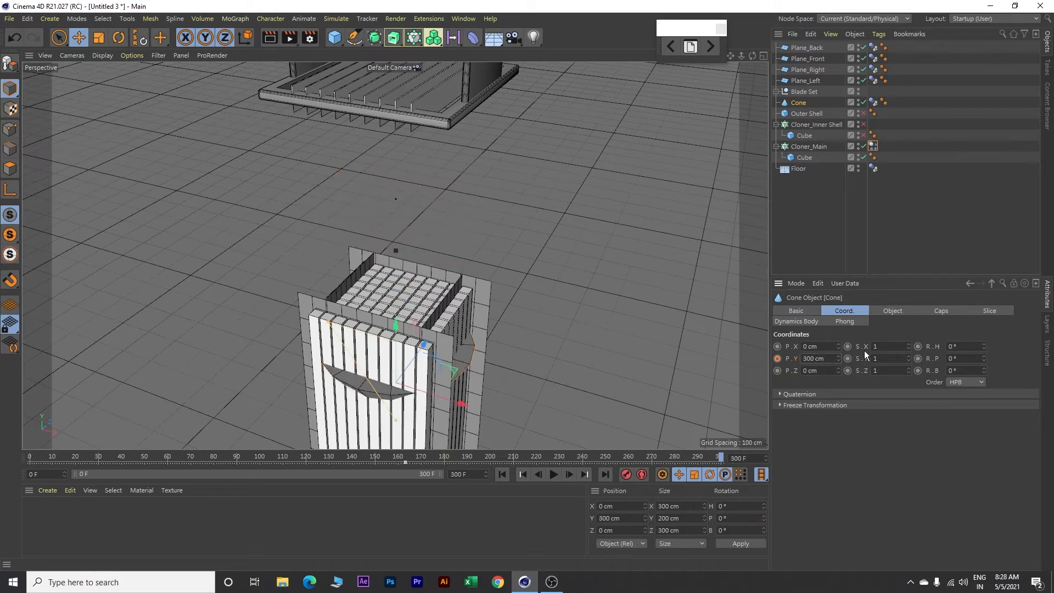
{"action": "left_click", "coordinate": [778, 358]}
Play the simulation from frame 149 to check the cone pushing into the blocks, and return to the start
{"action": "left_click", "coordinate": [374, 460]}
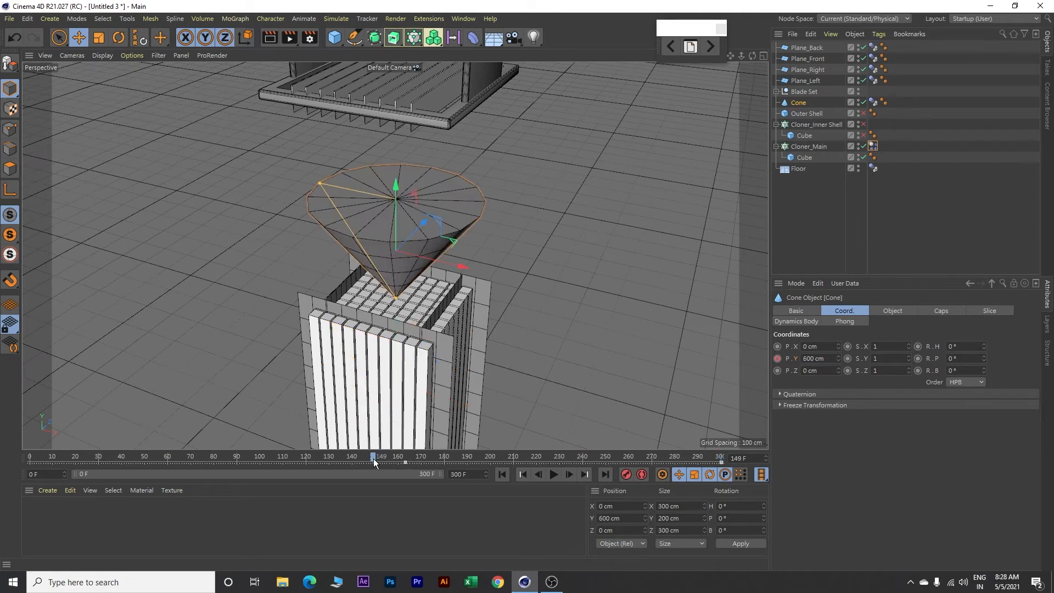
{"action": "left_click", "coordinate": [554, 474]}
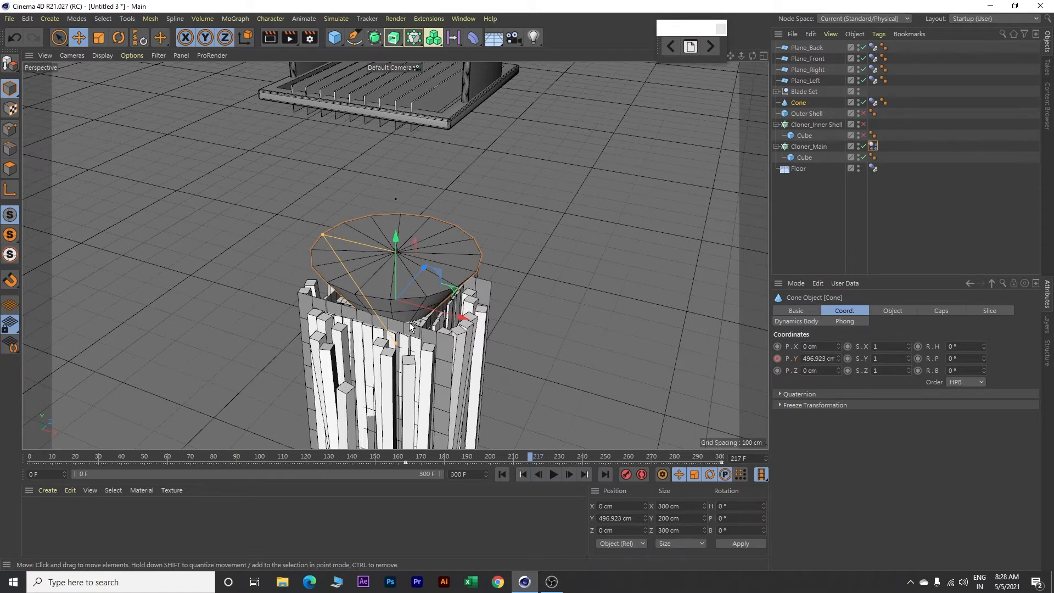
{"action": "left_click", "coordinate": [502, 474]}
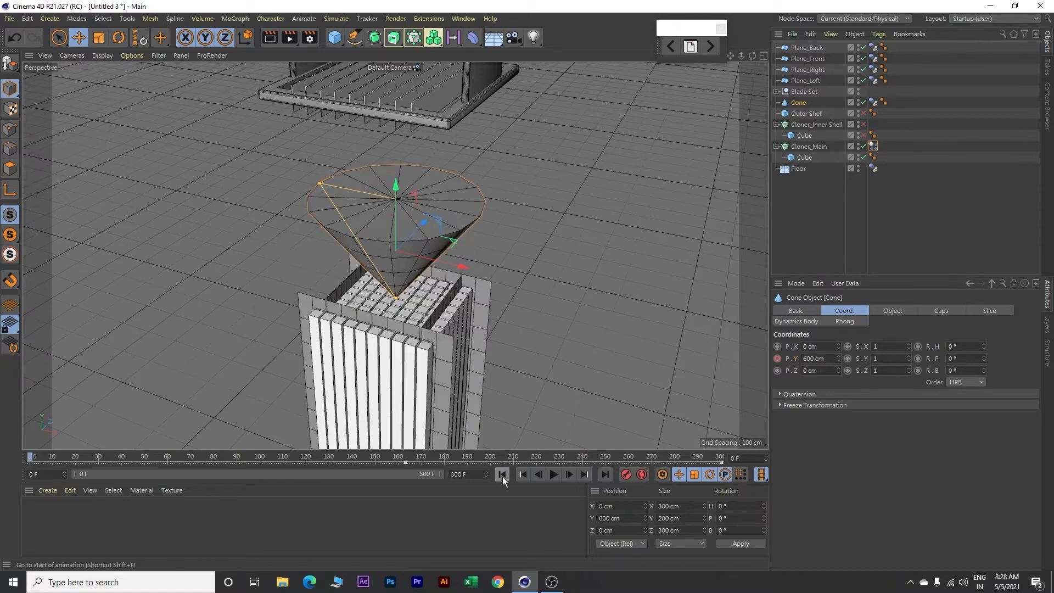
Keyframe Plane_Back's current Z position at frame 145 and a Z position of 96 cm at frame 147
{"action": "left_click_drag", "start_coordinate": [56, 454], "coordinate": [354, 469]}
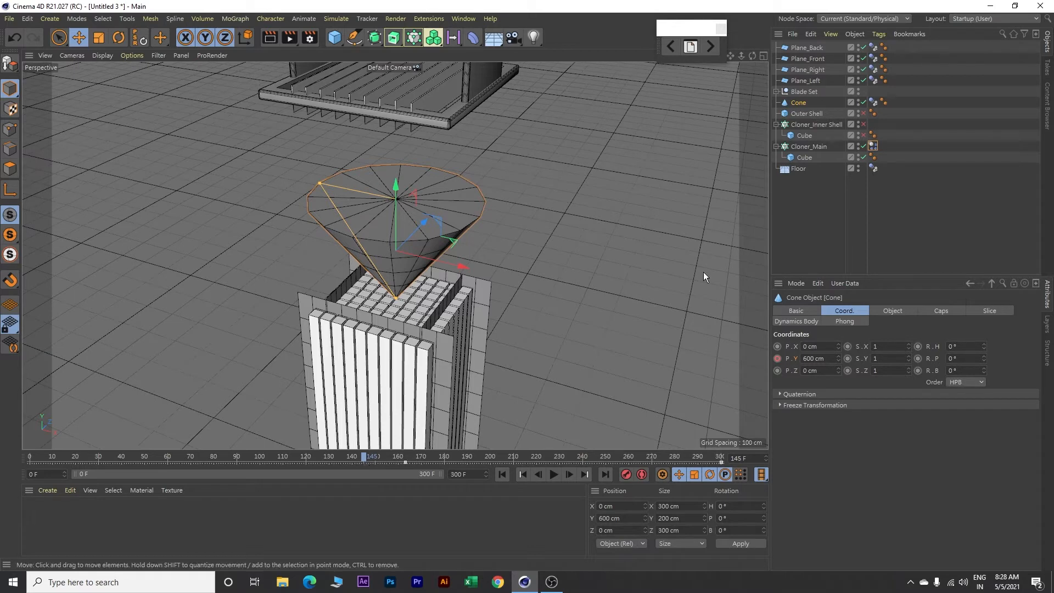
{"action": "left_click", "coordinate": [816, 49]}
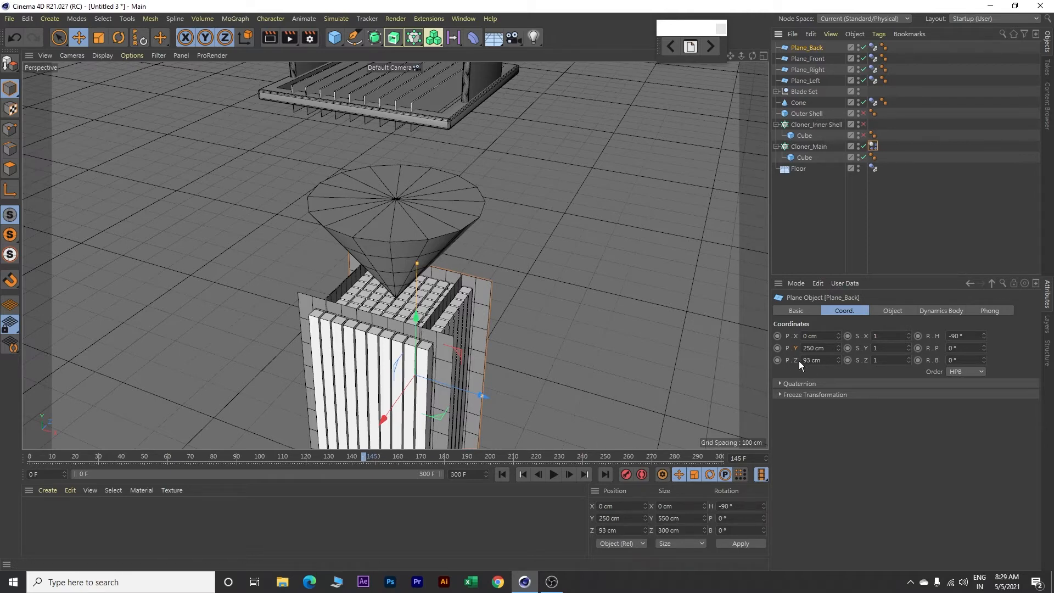
{"action": "left_click", "coordinate": [778, 361]}
{"action": "left_click", "coordinate": [815, 360]}
{"action": "type", "text": "96"}
{"action": "key", "text": "Return"}
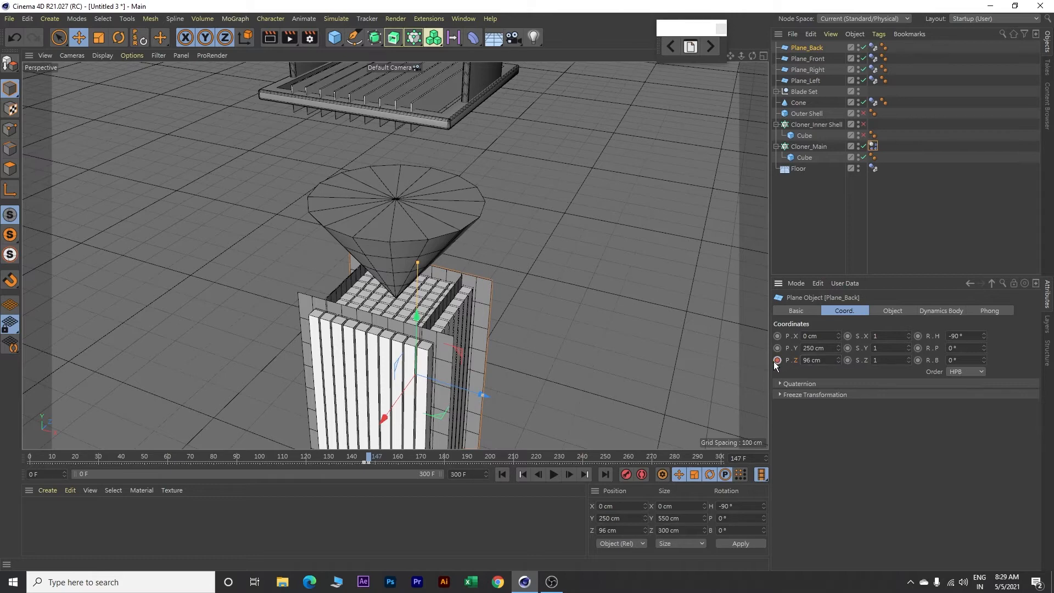
Keyframe Plane_Back's Enabled property as on at frame 145 and off at frame 155
{"action": "left_click_drag", "start_coordinate": [370, 456], "coordinate": [365, 457]}
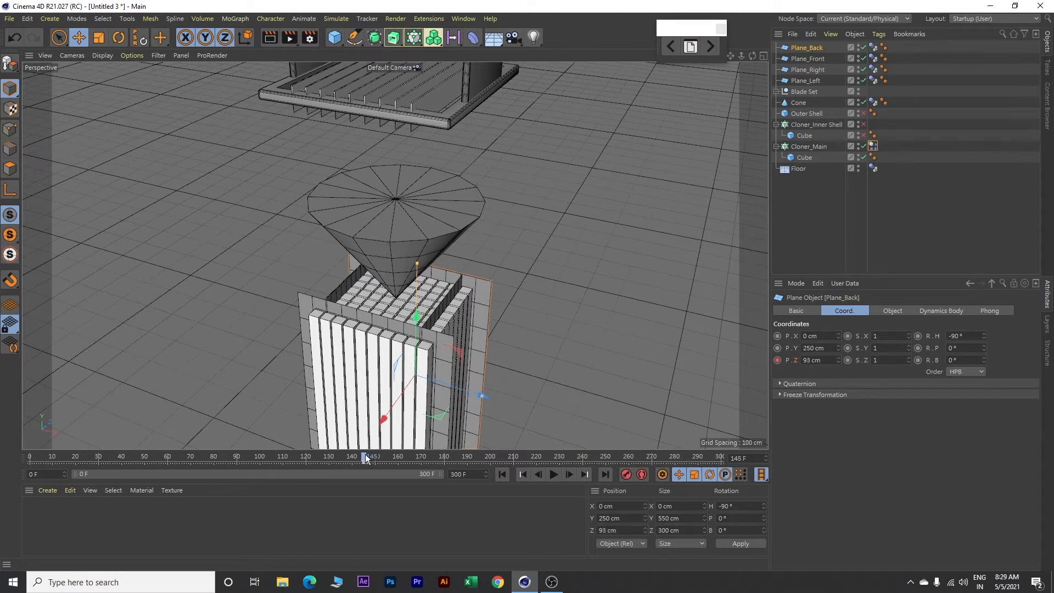
{"action": "left_click", "coordinate": [804, 311]}
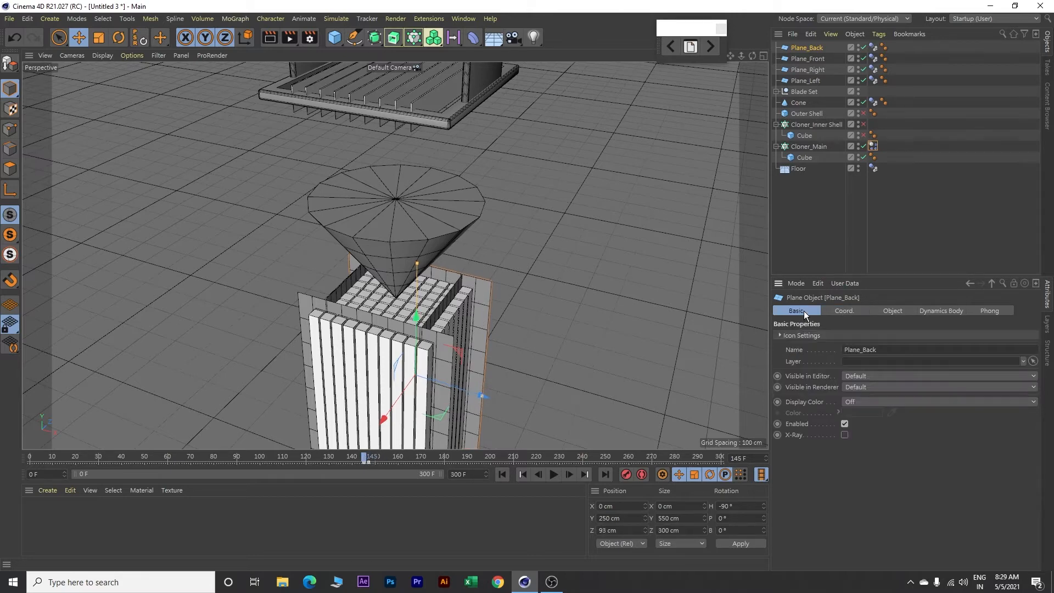
{"action": "left_click", "coordinate": [779, 424]}
{"action": "left_click_drag", "start_coordinate": [364, 455], "coordinate": [386, 456]}
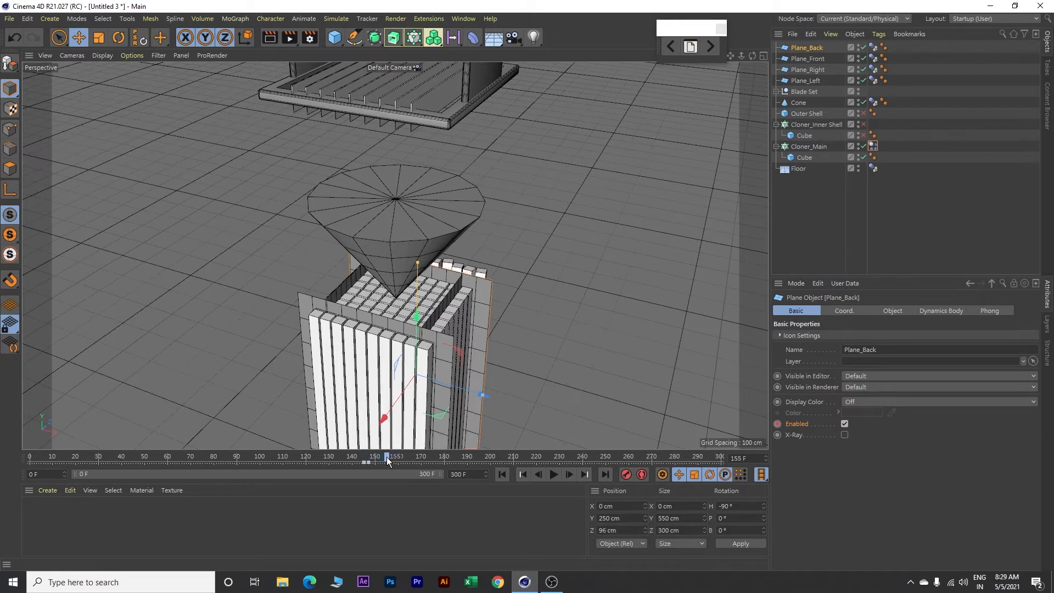
{"action": "left_click", "coordinate": [845, 424]}
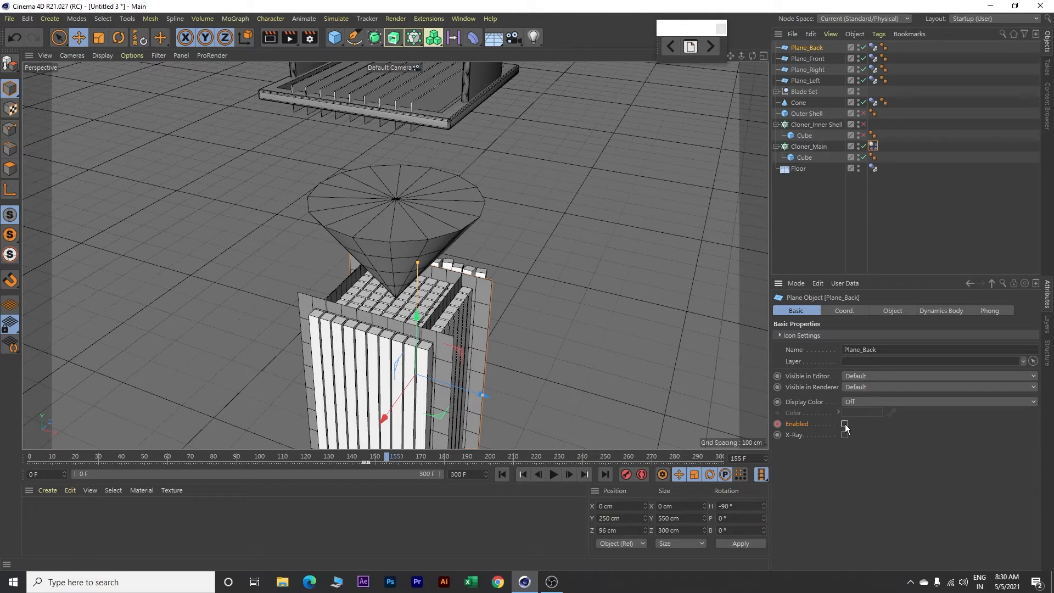
{"action": "left_click", "coordinate": [778, 424], "text": "ctrl"}
Play the simulation from frame 130 to check how the blocks behind Plane_Back fall, and return to the start
{"action": "left_click_drag", "start_coordinate": [384, 459], "coordinate": [345, 456]}
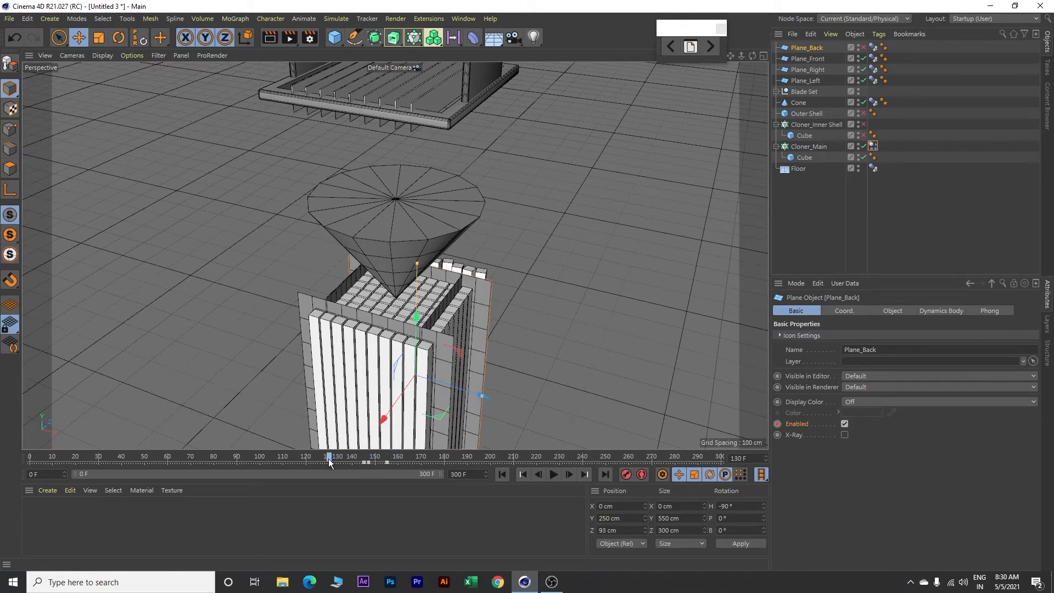
{"action": "left_click", "coordinate": [549, 473]}
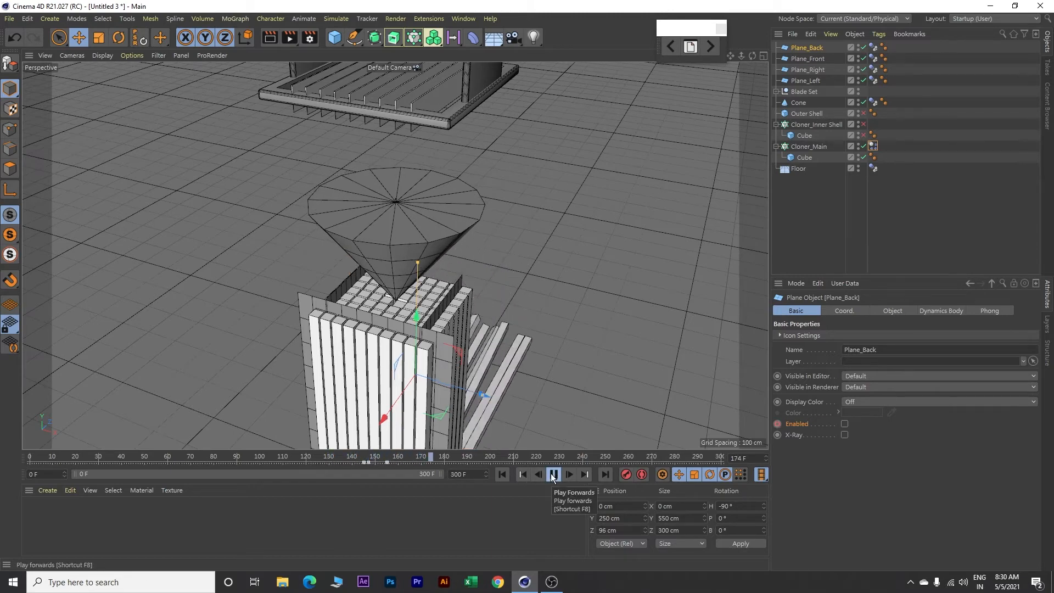
{"action": "left_click", "coordinate": [552, 474]}
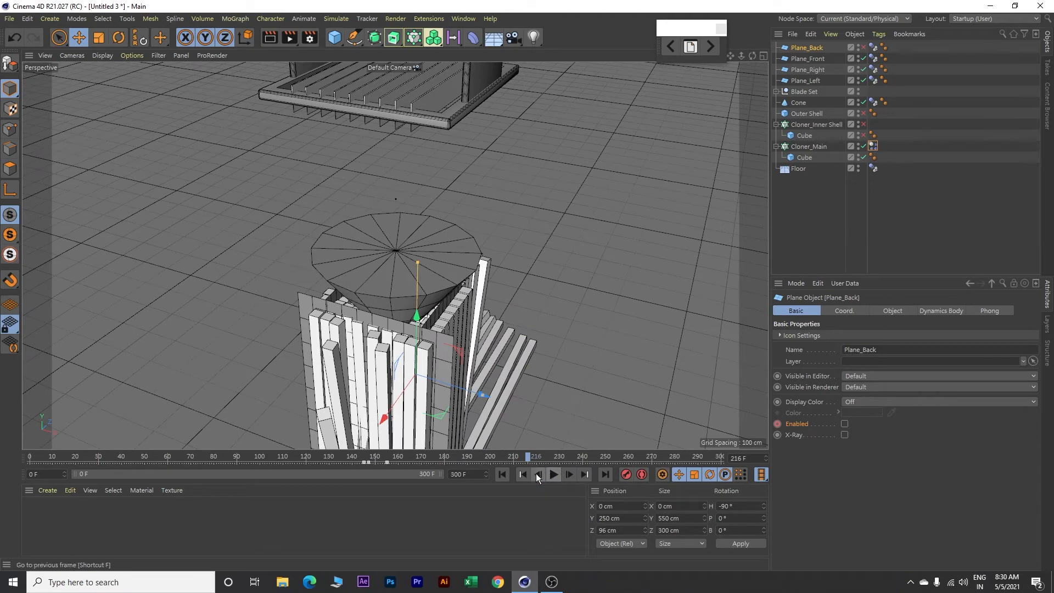
{"action": "left_click", "coordinate": [504, 473]}
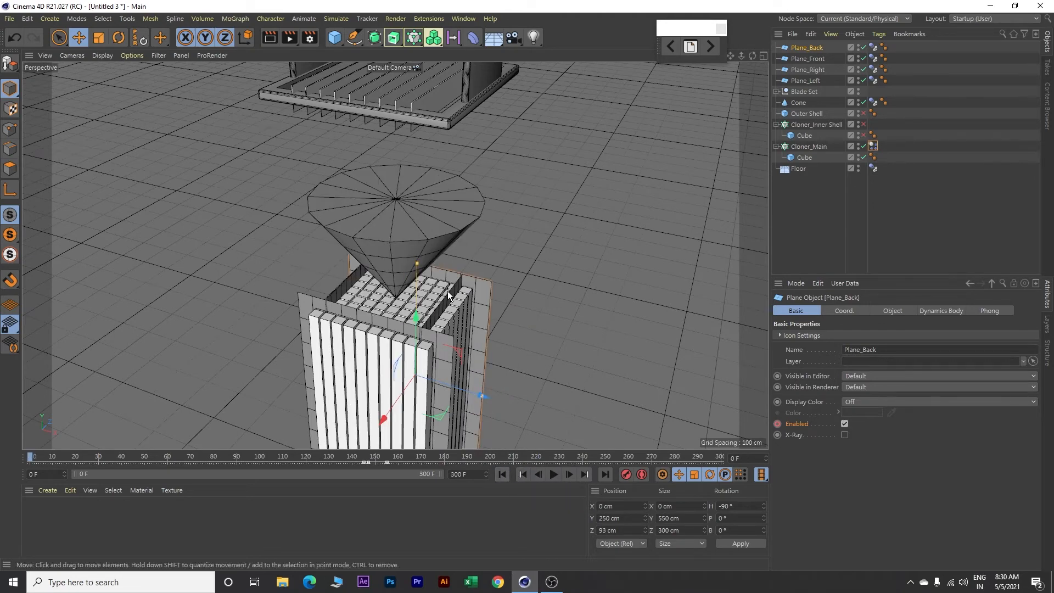
Hide the Cone in the viewport and keyframe Plane_Front's Enabled property as on at frame 145
{"action": "left_click", "coordinate": [859, 102]}
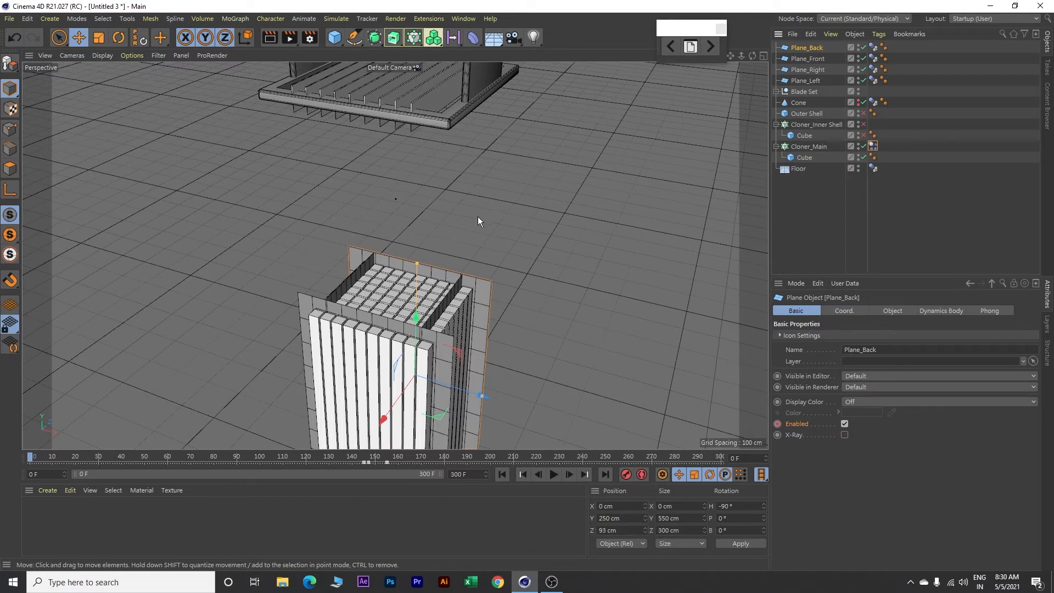
{"action": "left_click", "coordinate": [813, 58]}
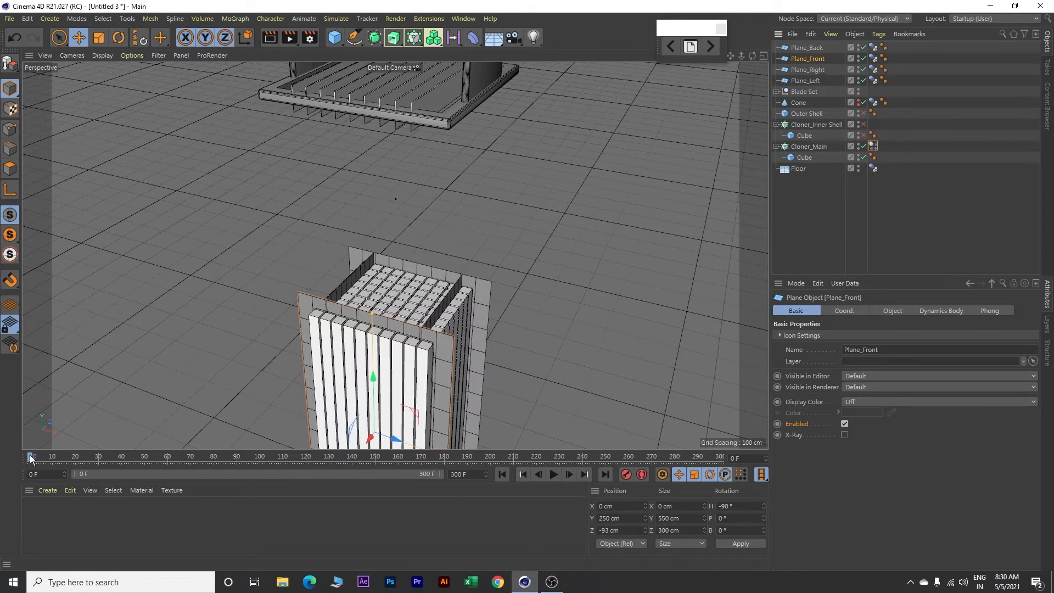
{"action": "left_click_drag", "start_coordinate": [31, 455], "coordinate": [364, 466]}
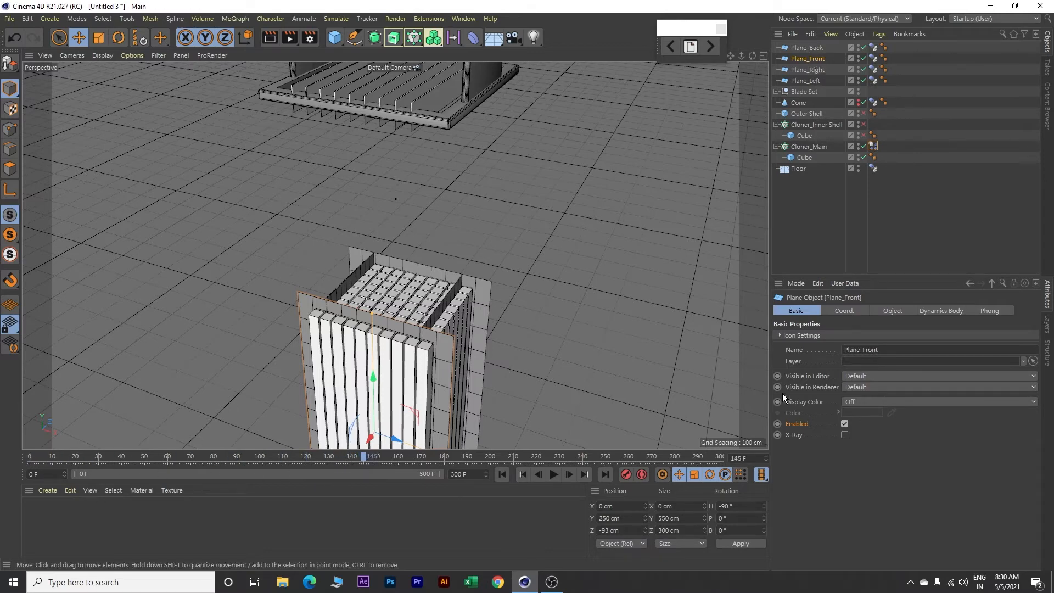
{"action": "left_click", "coordinate": [777, 424]}
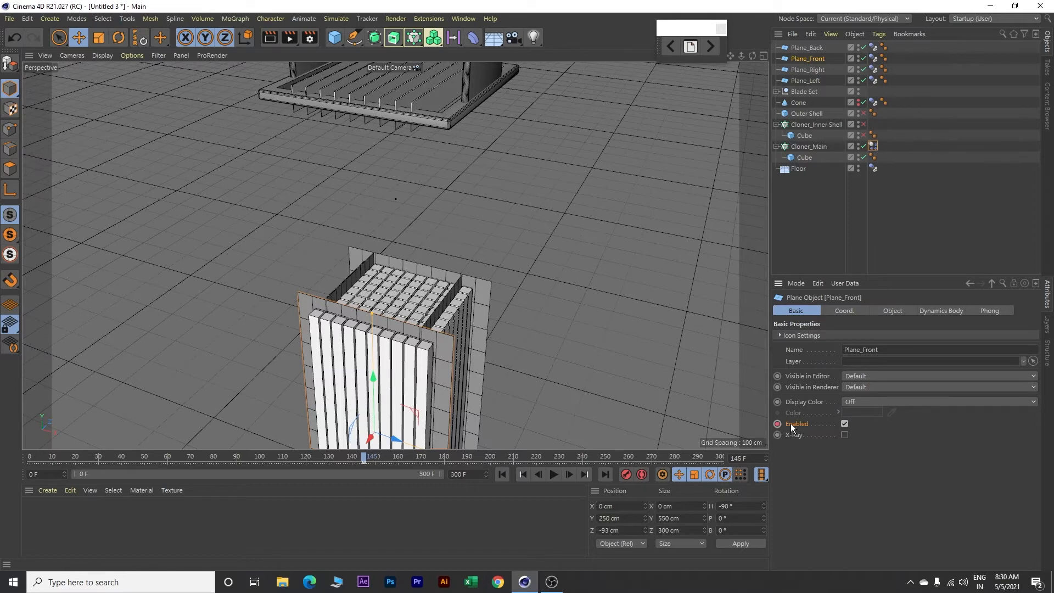
Keyframe Plane_Front's current Z position at frame 145 and a Z position of -96 cm at frame 147
{"action": "left_click", "coordinate": [848, 311]}
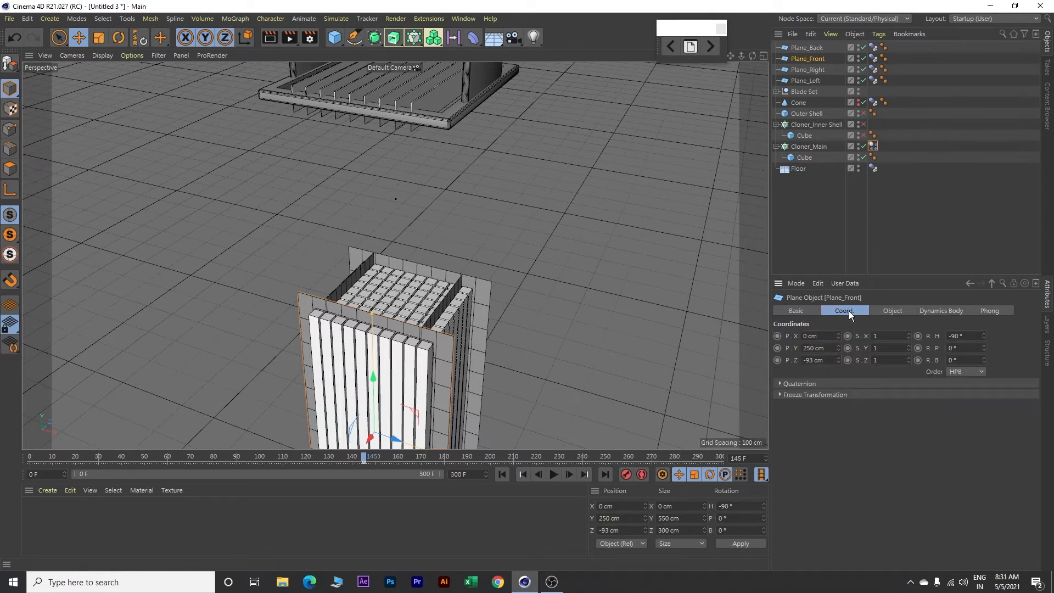
{"action": "left_click", "coordinate": [777, 361]}
{"action": "left_click_drag", "start_coordinate": [364, 455], "coordinate": [377, 460]}
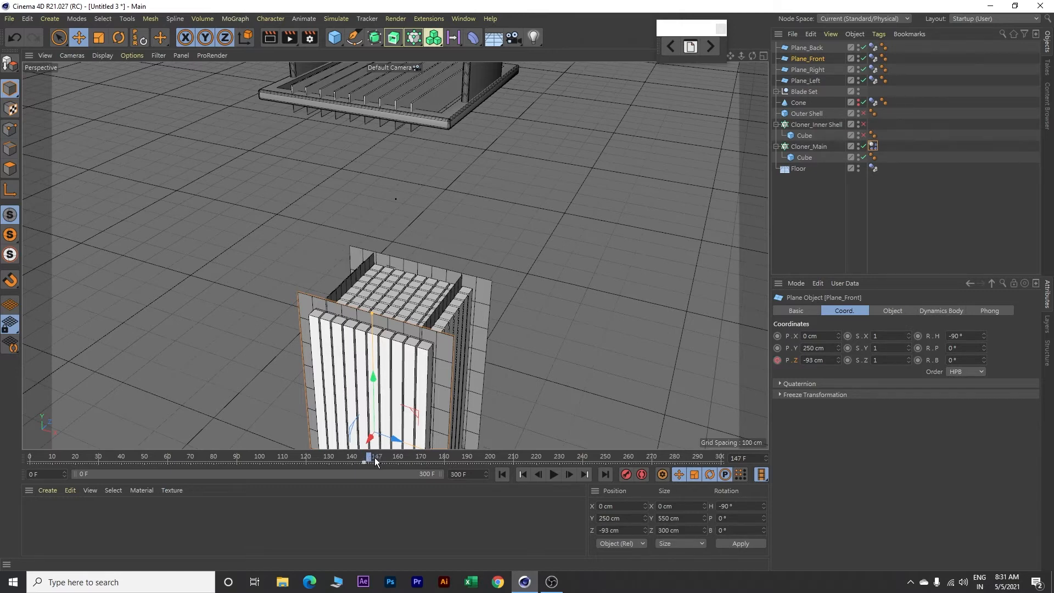
{"action": "left_click", "coordinate": [827, 360]}
{"action": "type", "text": "-96"}
{"action": "key", "text": "Return"}
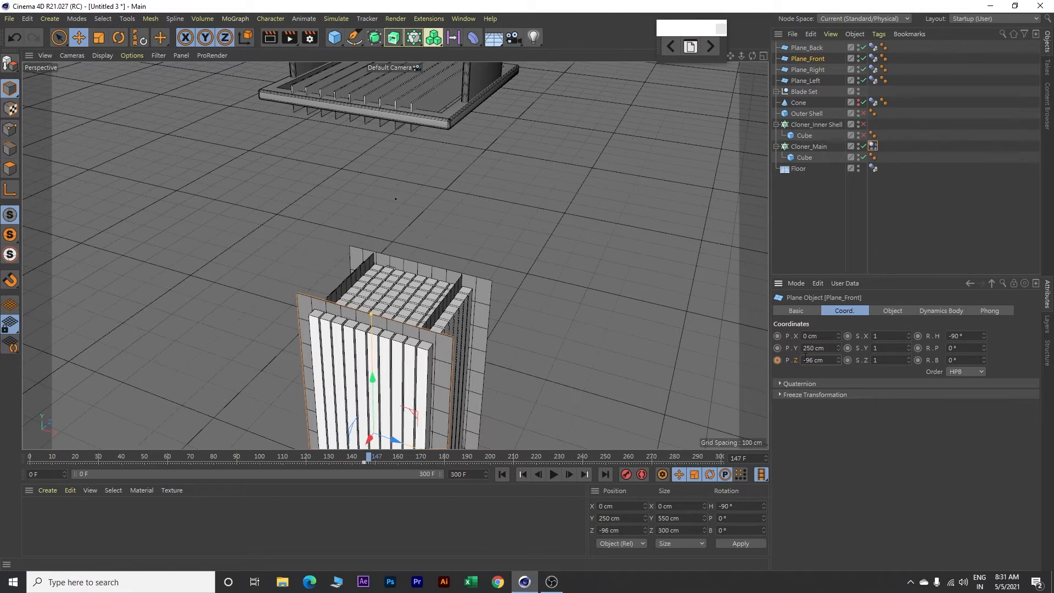
{"action": "left_click", "coordinate": [777, 360]}
Keyframe Plane_Front's Enabled property as off at frame 155
{"action": "left_click_drag", "start_coordinate": [370, 457], "coordinate": [386, 457]}
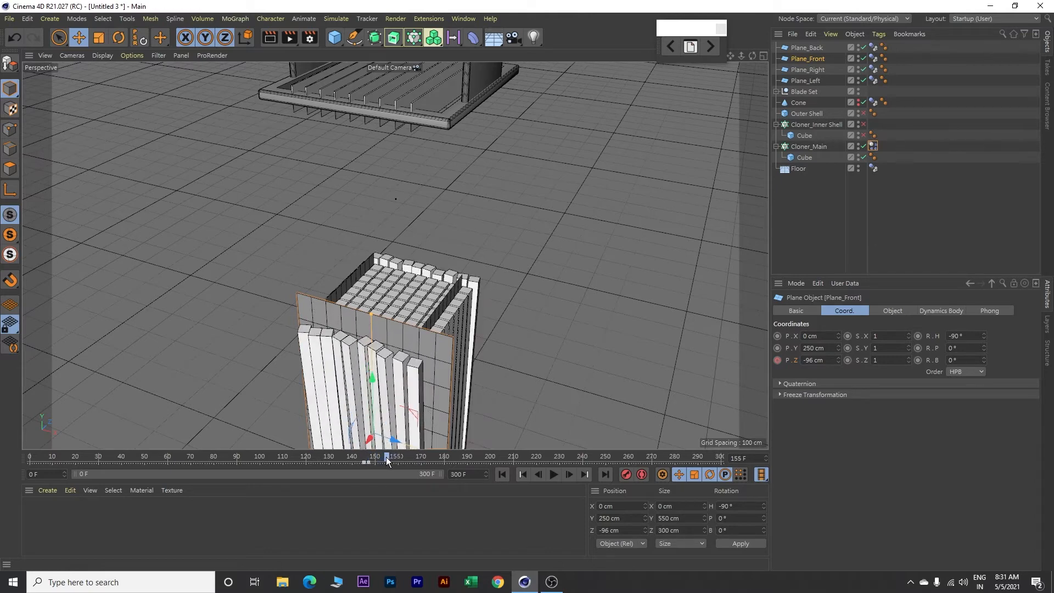
{"action": "left_click", "coordinate": [795, 311]}
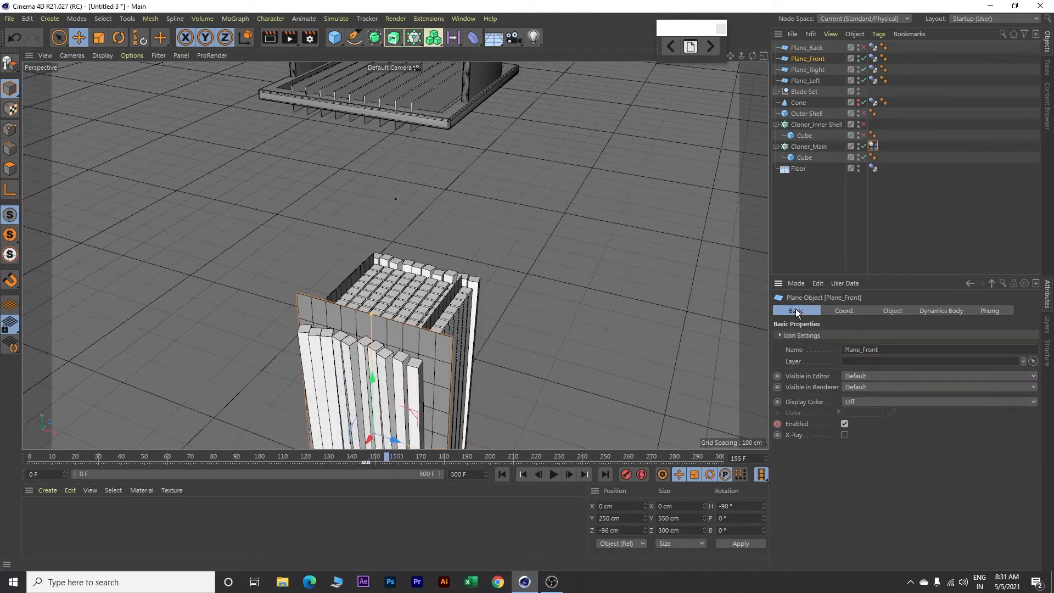
{"action": "left_click", "coordinate": [845, 424]}
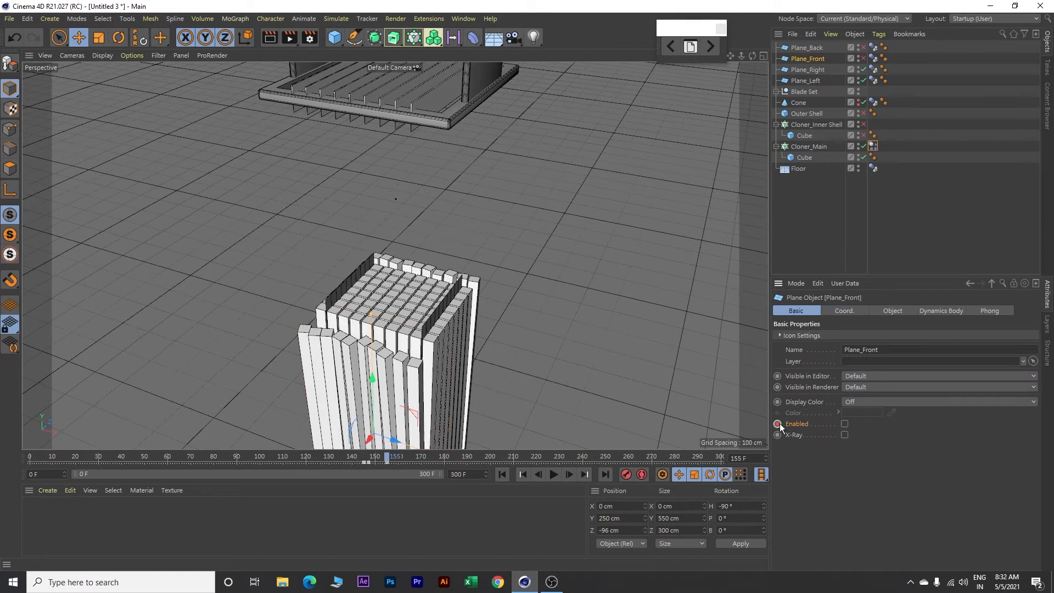
Keyframe Plane_Right's Enabled property as on at frame 145
{"action": "left_click", "coordinate": [814, 70]}
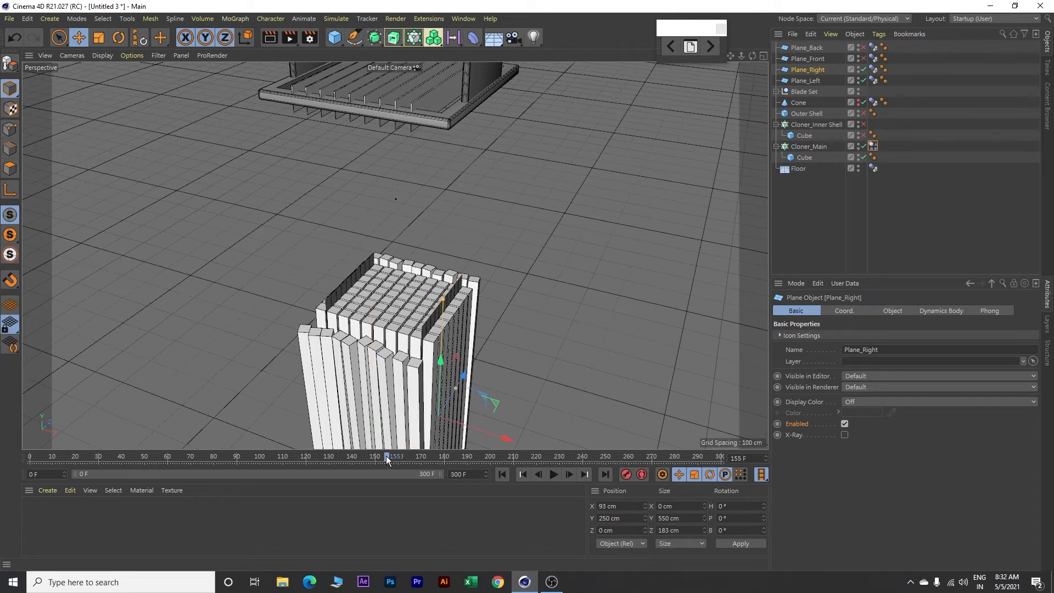
{"action": "left_click_drag", "start_coordinate": [386, 457], "coordinate": [363, 455]}
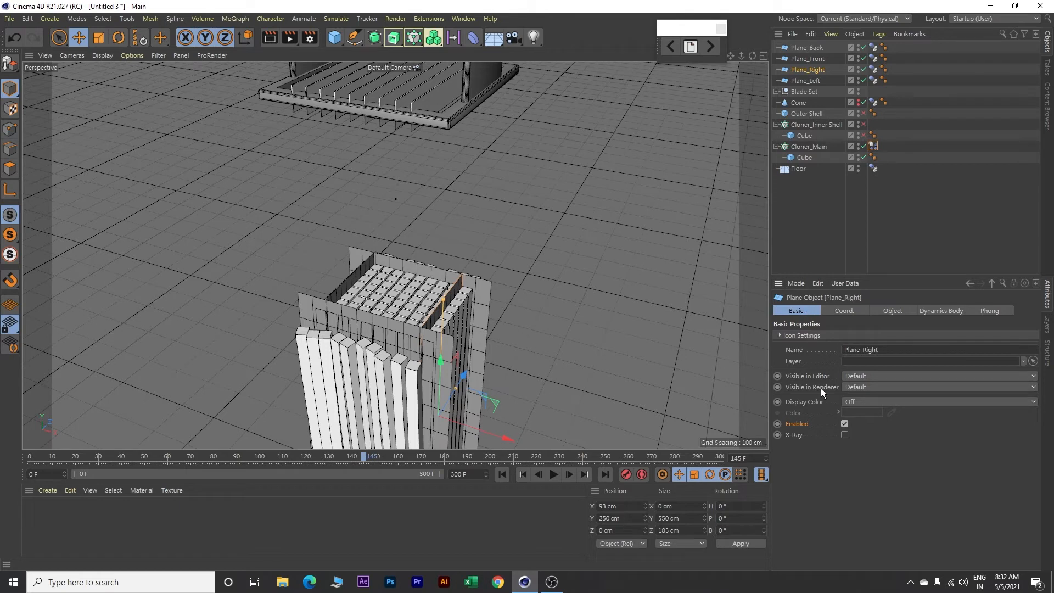
{"action": "left_click", "coordinate": [778, 423]}
Keyframe Plane_Right's current X position at frame 145 and an X position of 96 cm at frame 147
{"action": "left_click", "coordinate": [845, 312]}
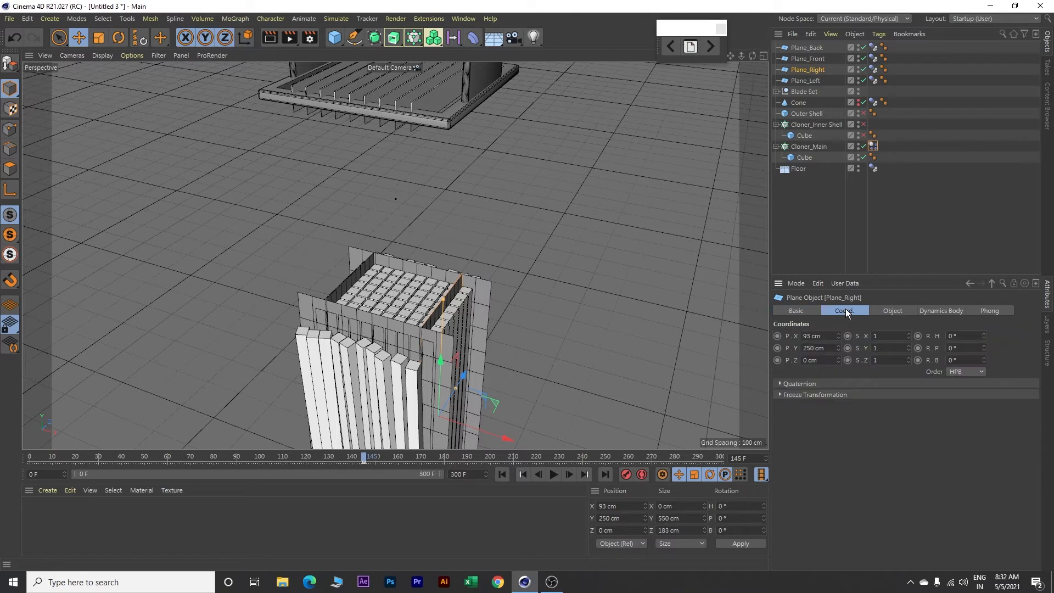
{"action": "left_click", "coordinate": [778, 336]}
{"action": "left_click_drag", "start_coordinate": [364, 456], "coordinate": [369, 459]}
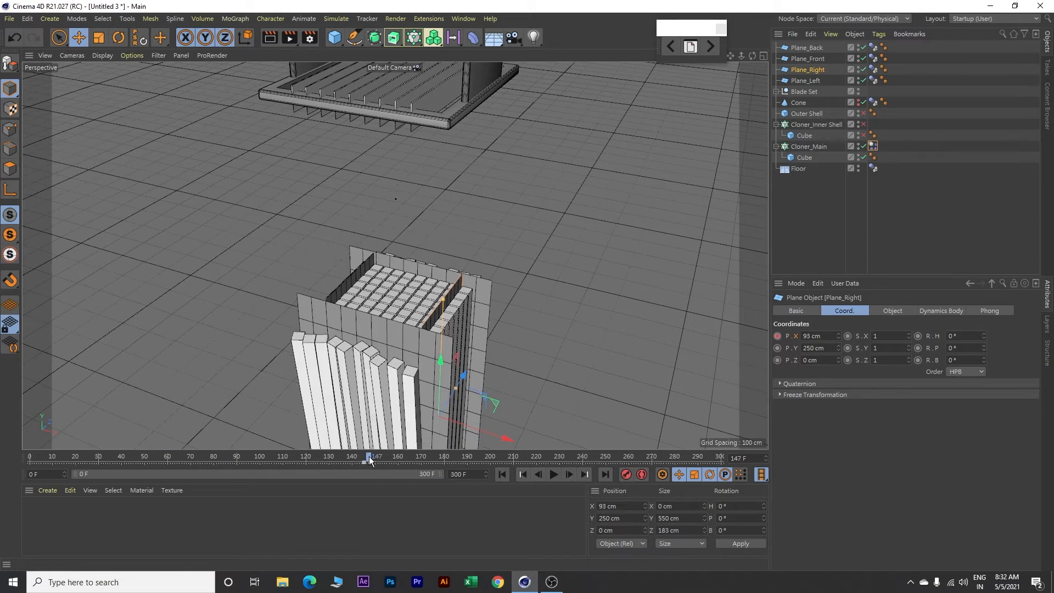
{"action": "double_click", "coordinate": [809, 336]}
{"action": "type", "text": "96"}
{"action": "key", "text": "Return"}
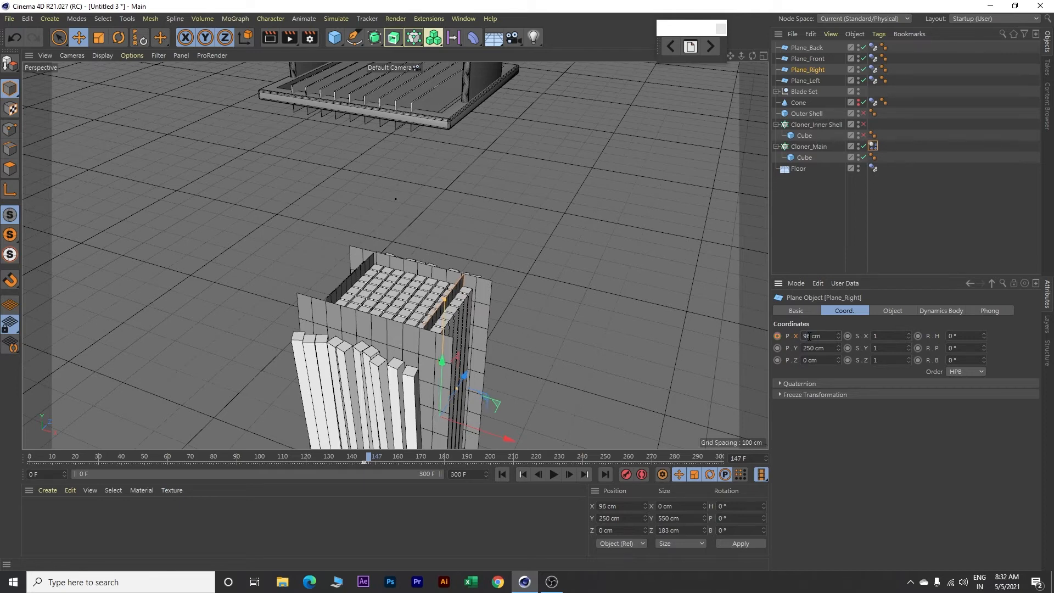
{"action": "left_click", "coordinate": [777, 336]}
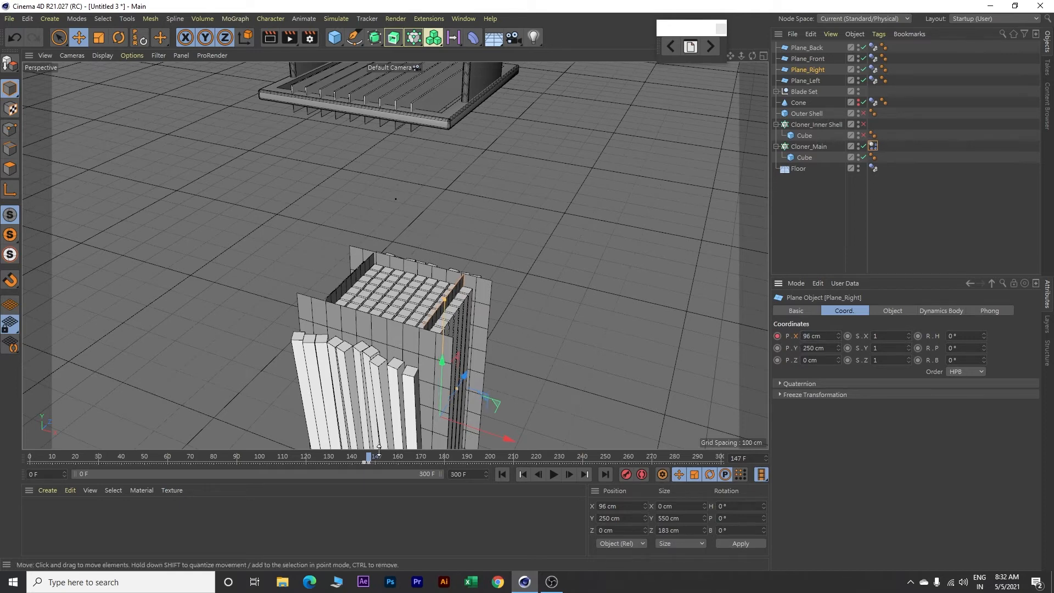
Keyframe Plane_Right's Enabled property as off at frame 155
{"action": "left_click_drag", "start_coordinate": [370, 456], "coordinate": [387, 457]}
{"action": "left_click", "coordinate": [805, 312]}
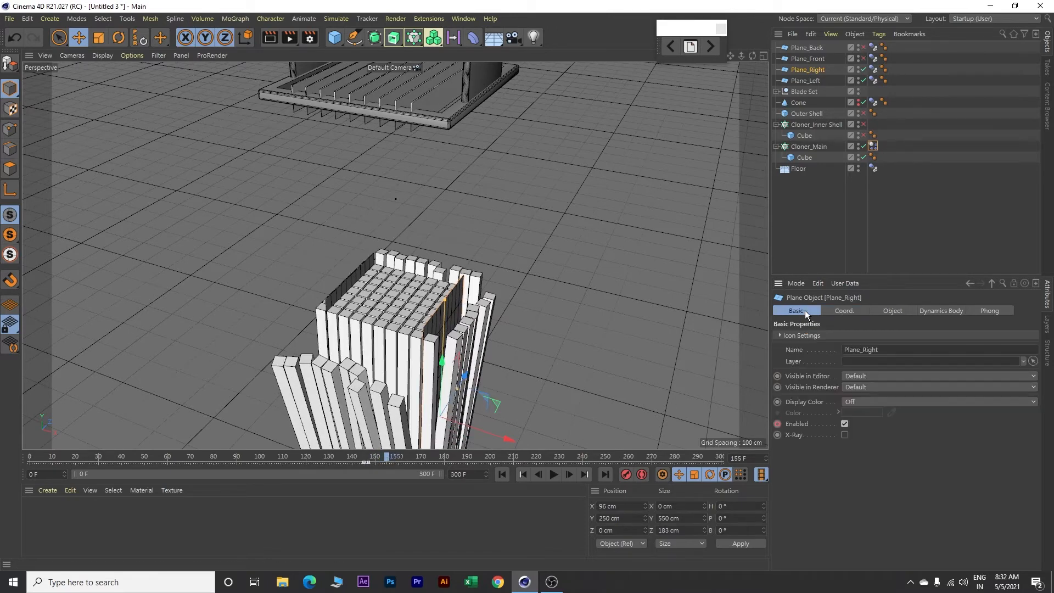
{"action": "left_click", "coordinate": [844, 425]}
{"action": "left_click", "coordinate": [778, 423]}
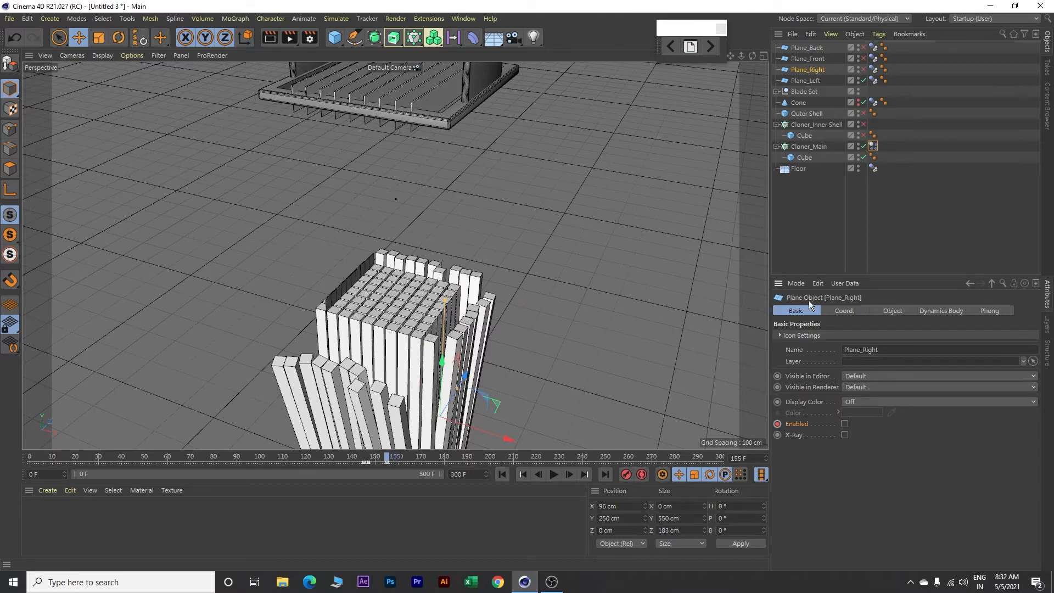
Keyframe Plane_Left's Enabled property as on at frame 145
{"action": "left_click", "coordinate": [811, 80]}
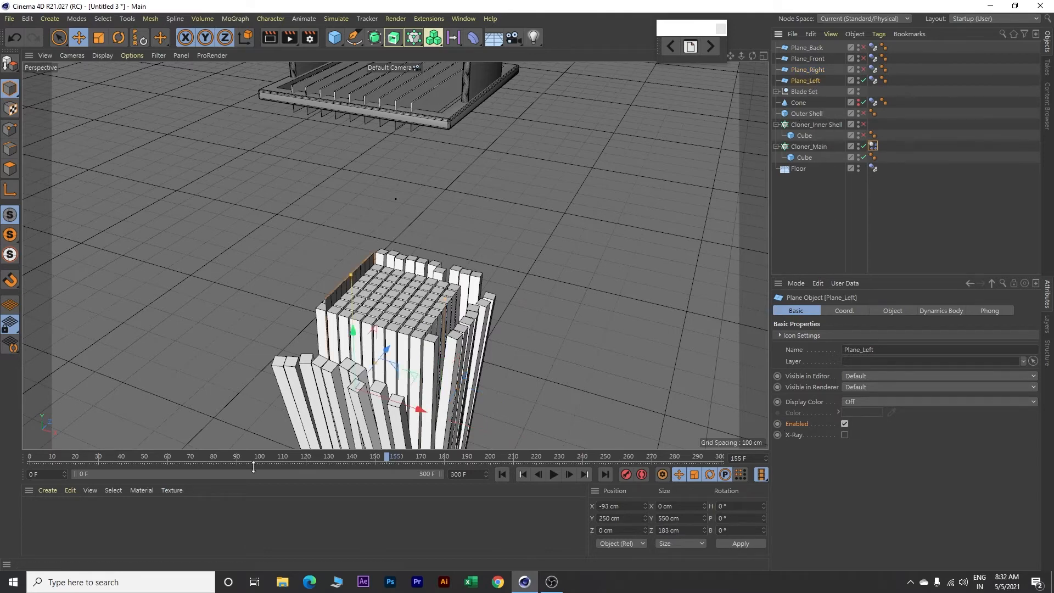
{"action": "left_click_drag", "start_coordinate": [387, 456], "coordinate": [362, 458]}
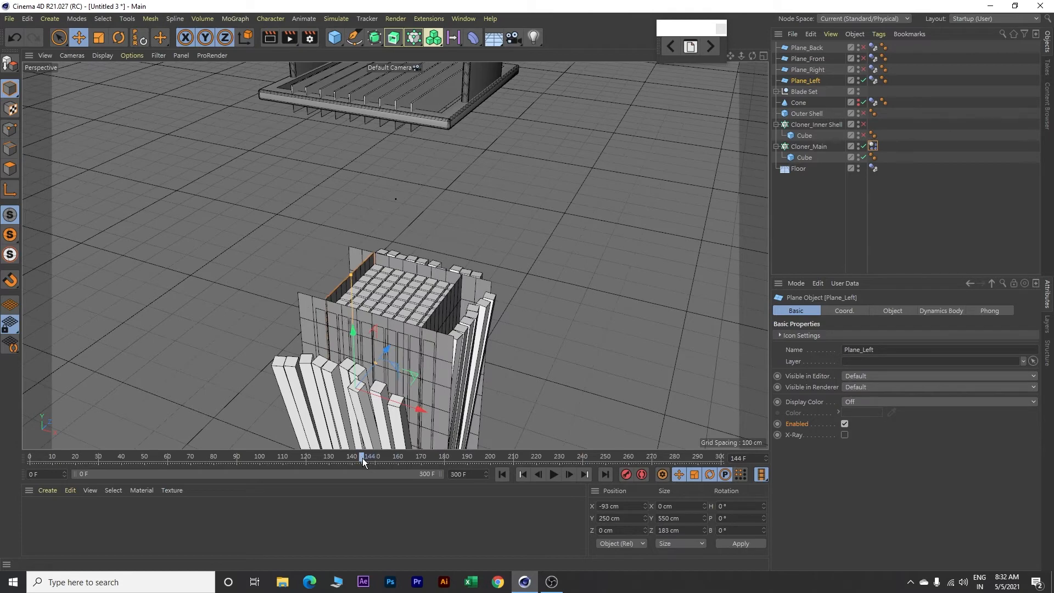
{"action": "left_click", "coordinate": [778, 424]}
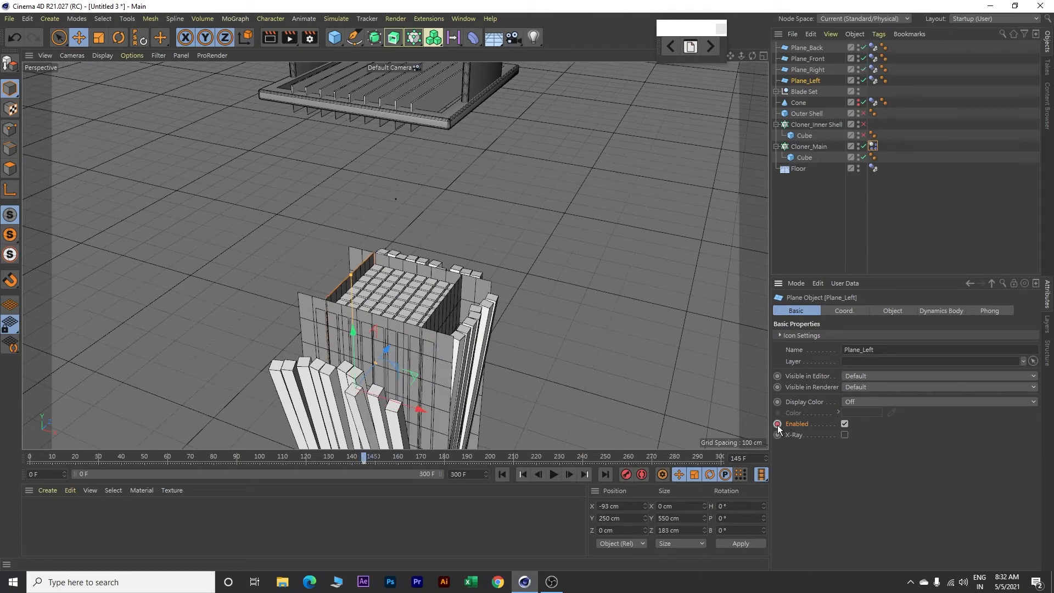
Keyframe Plane_Left's current X position at frame 145 and an X position of -96 cm at frame 147
{"action": "left_click", "coordinate": [846, 310]}
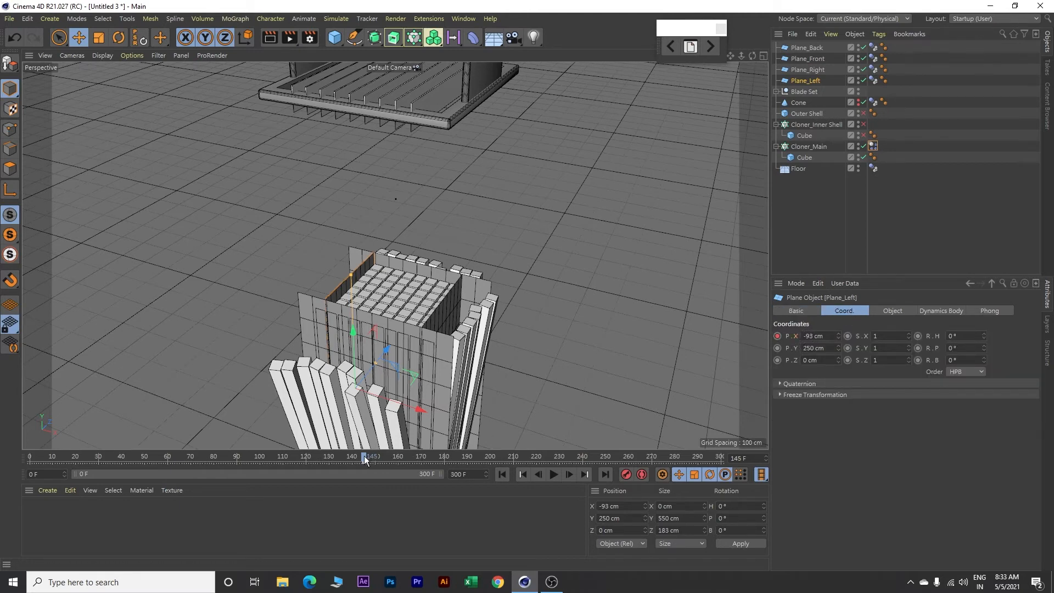
{"action": "left_click_drag", "start_coordinate": [364, 455], "coordinate": [368, 456]}
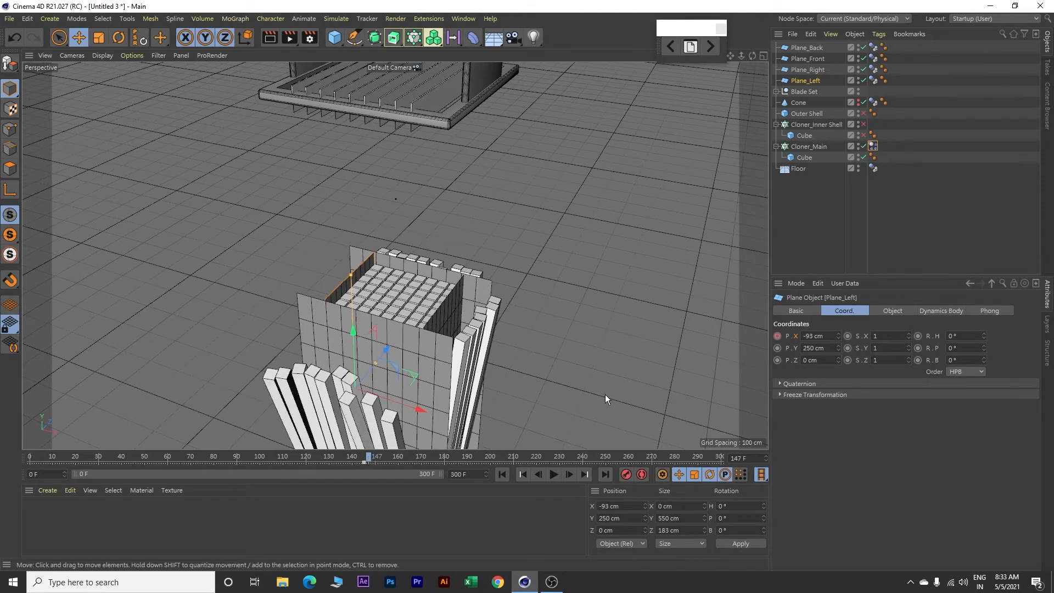
{"action": "left_click_drag", "start_coordinate": [823, 336], "coordinate": [806, 335]}
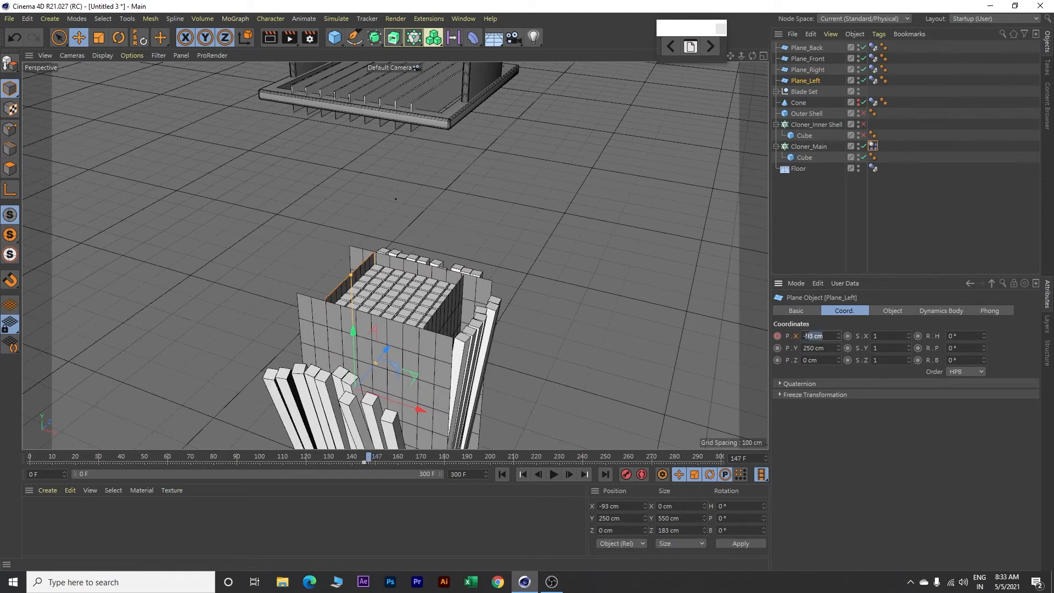
{"action": "type", "text": "96"}
{"action": "key", "text": "Return"}
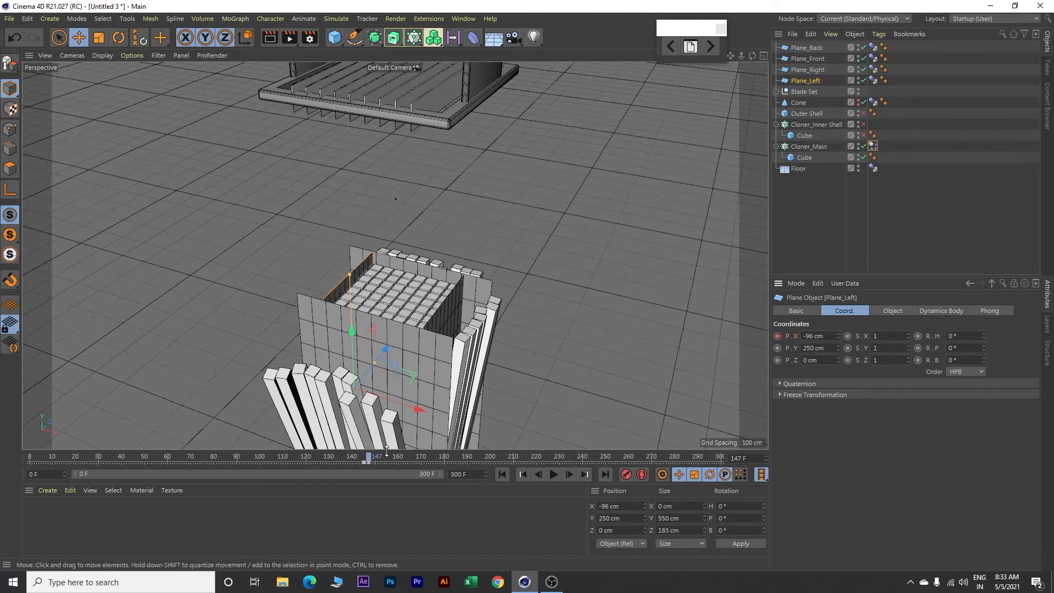
Keyframe Plane_Left's Enabled property as off at frame 155
{"action": "left_click_drag", "start_coordinate": [368, 456], "coordinate": [386, 457]}
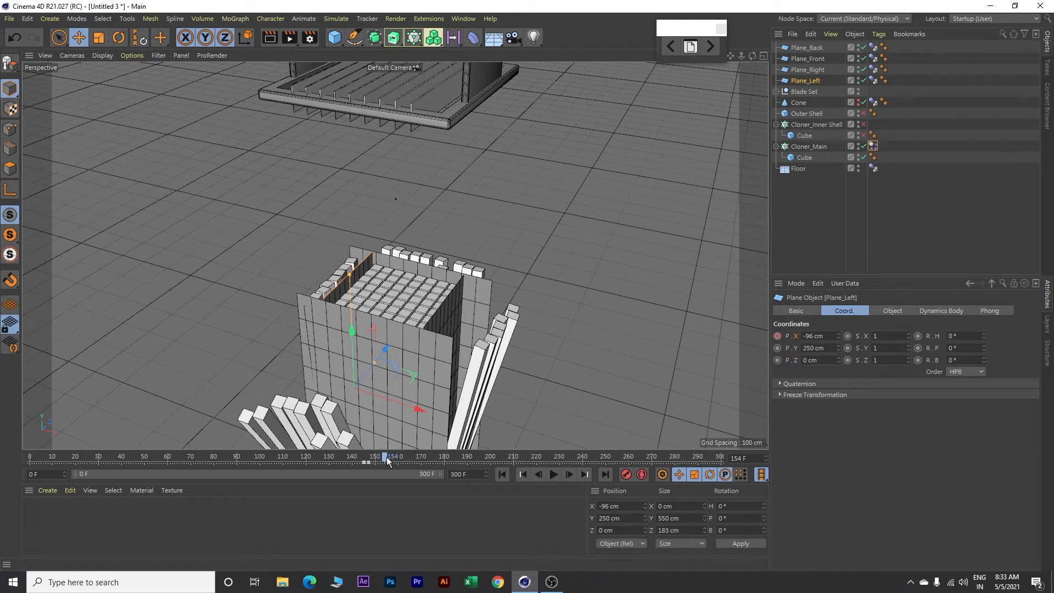
{"action": "left_click", "coordinate": [802, 311]}
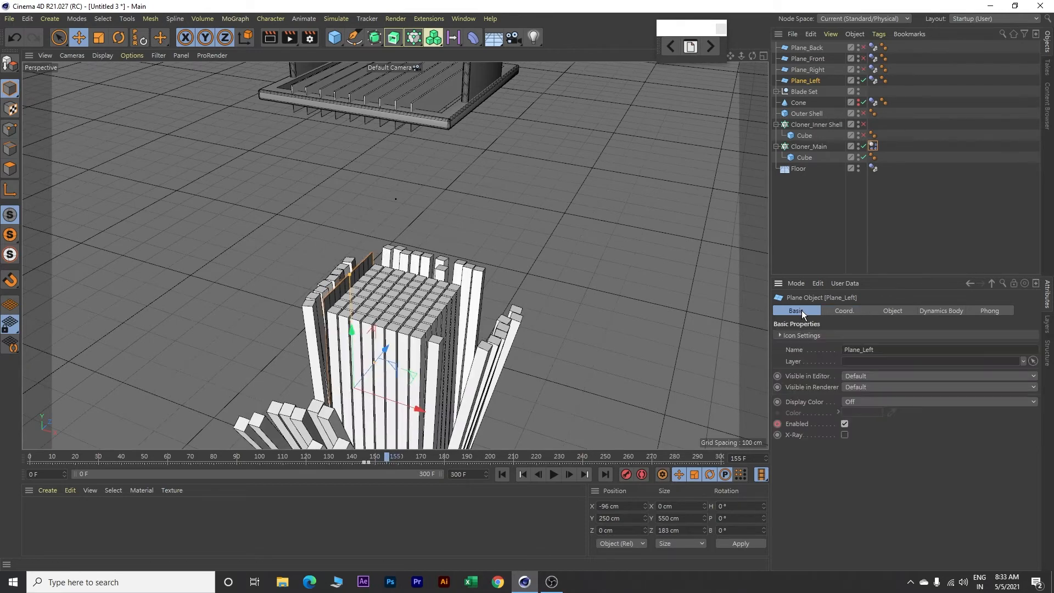
{"action": "left_click", "coordinate": [845, 423]}
{"action": "left_click", "coordinate": [777, 424]}
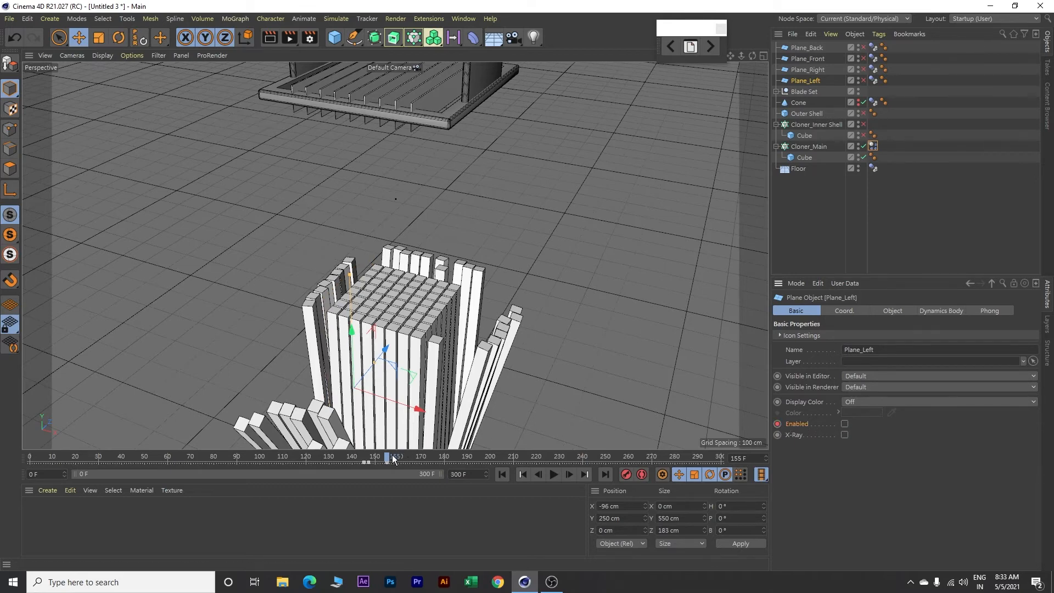
Play the simulation from the first frame to check how the blocks fall once the planes are disabled, and return to the start
{"action": "left_click_drag", "start_coordinate": [387, 459], "coordinate": [344, 458]}
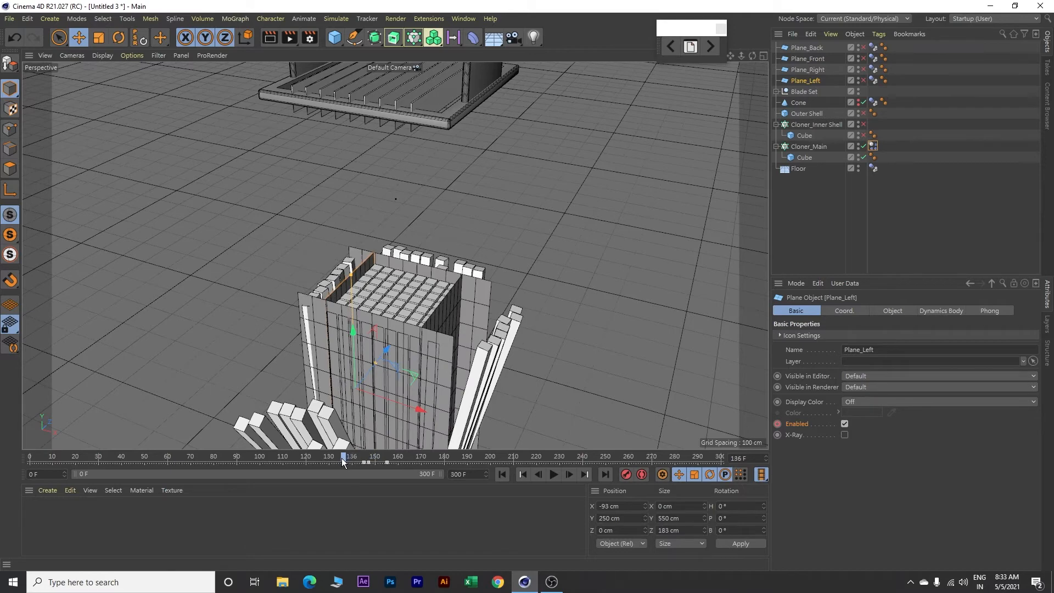
{"action": "left_click", "coordinate": [502, 474]}
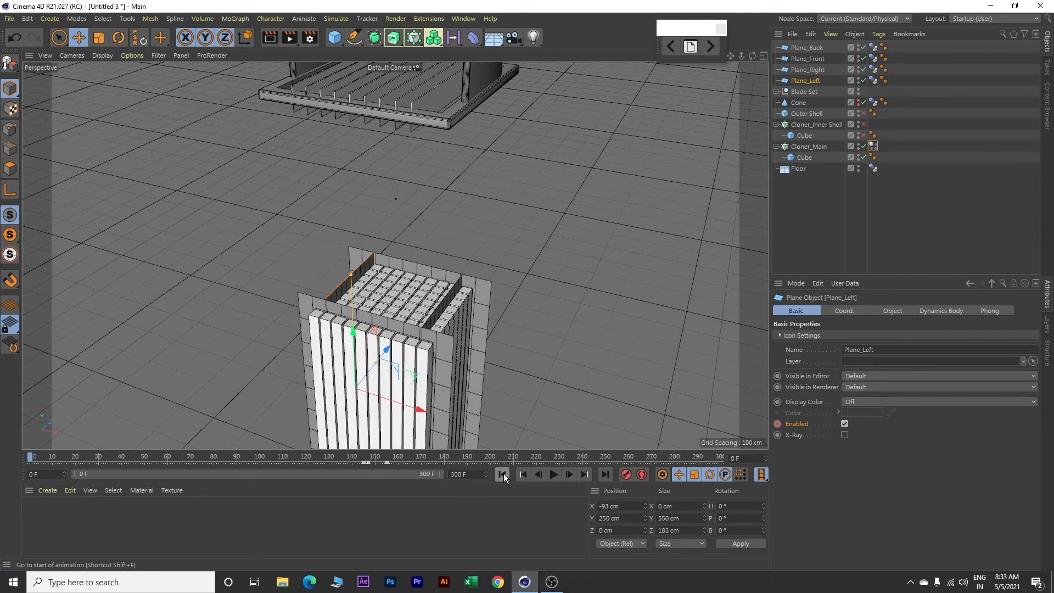
{"action": "left_click", "coordinate": [553, 475]}
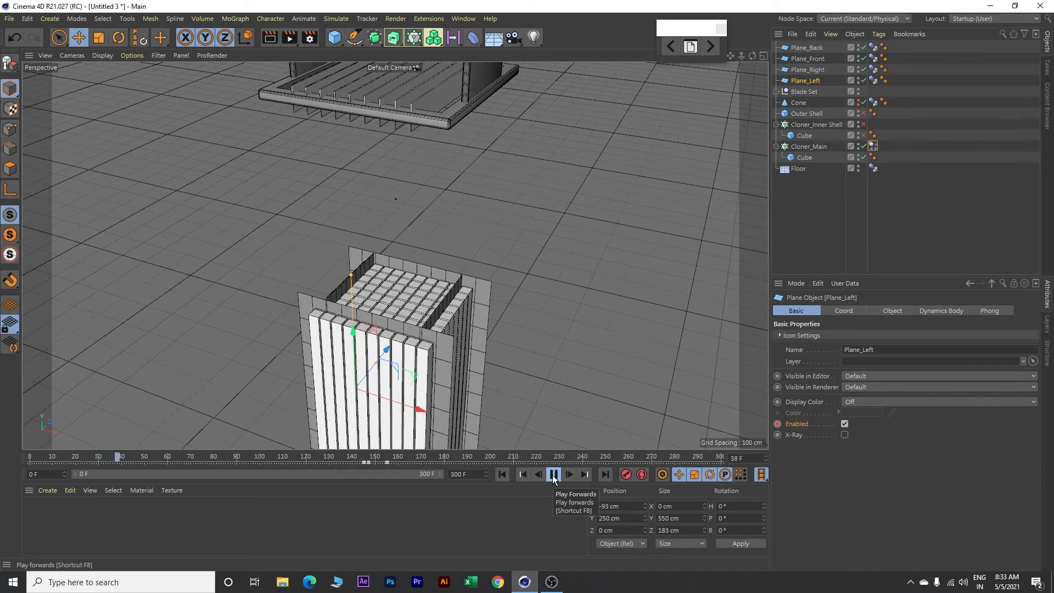
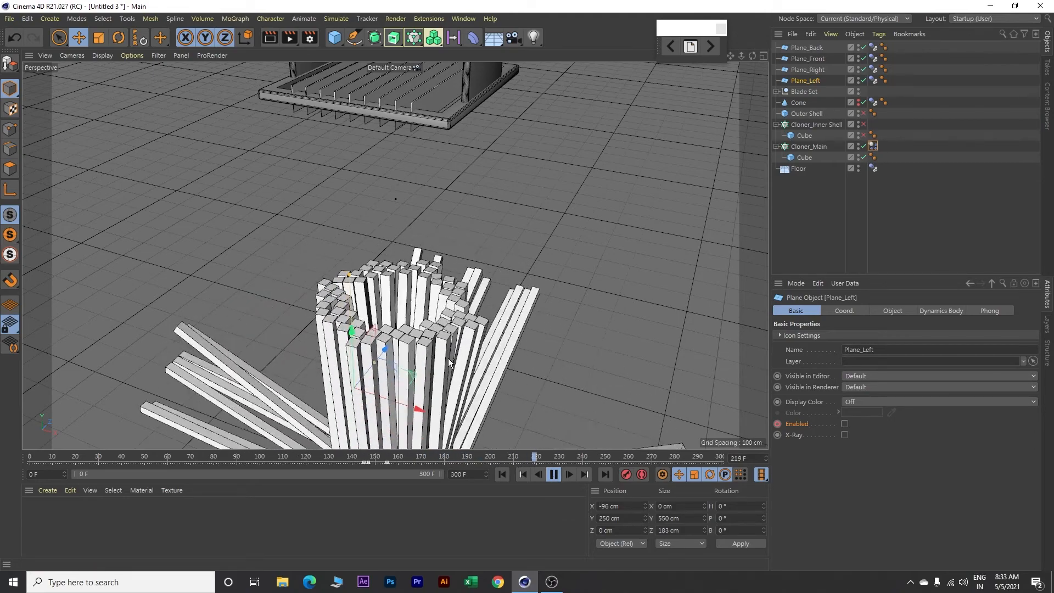
{"action": "left_click", "coordinate": [552, 475]}
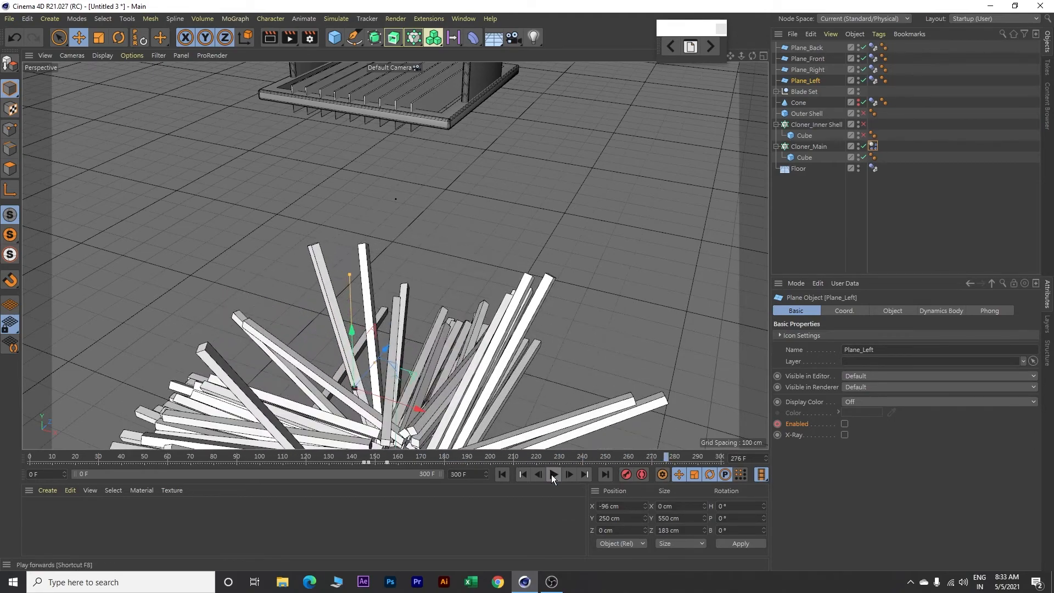
{"action": "left_click", "coordinate": [503, 476]}
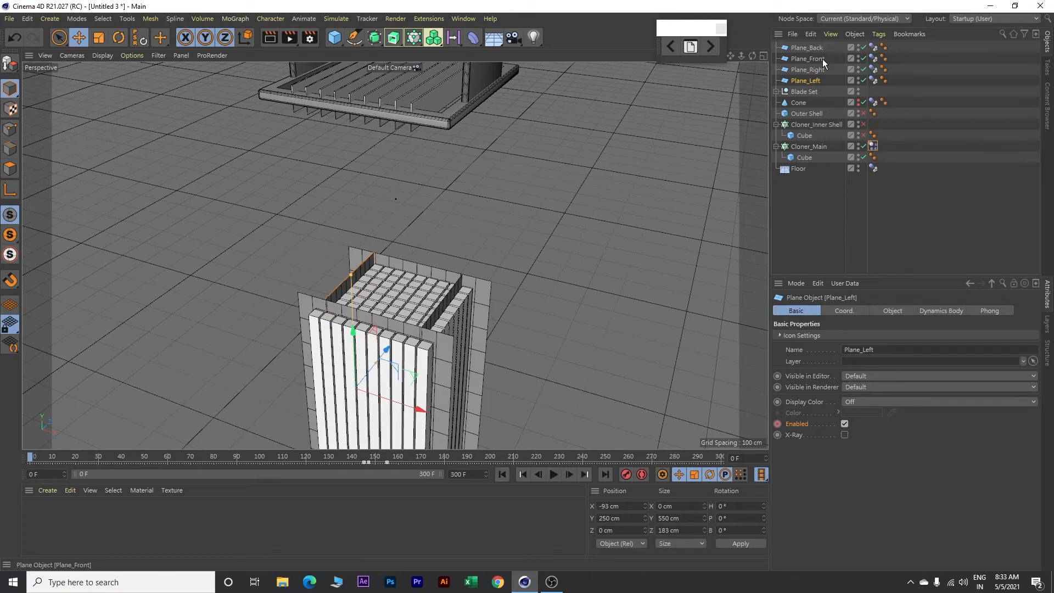
Hide Plane_Back, Plane_Front, Plane_Right and Plane_Left in both the editor and the renderer
{"action": "left_click", "coordinate": [859, 46]}
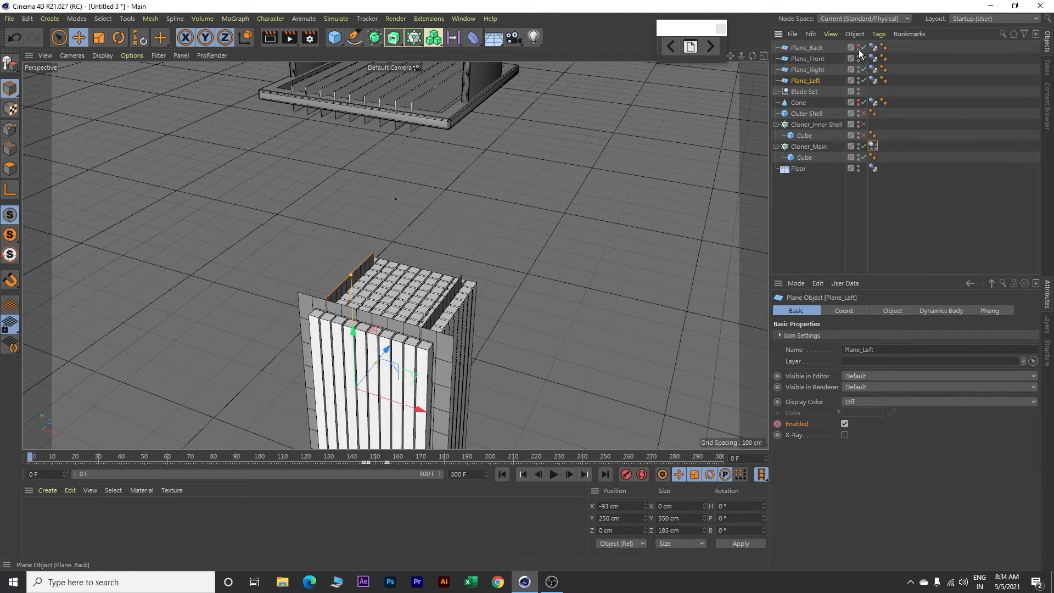
{"action": "left_click", "coordinate": [859, 57]}
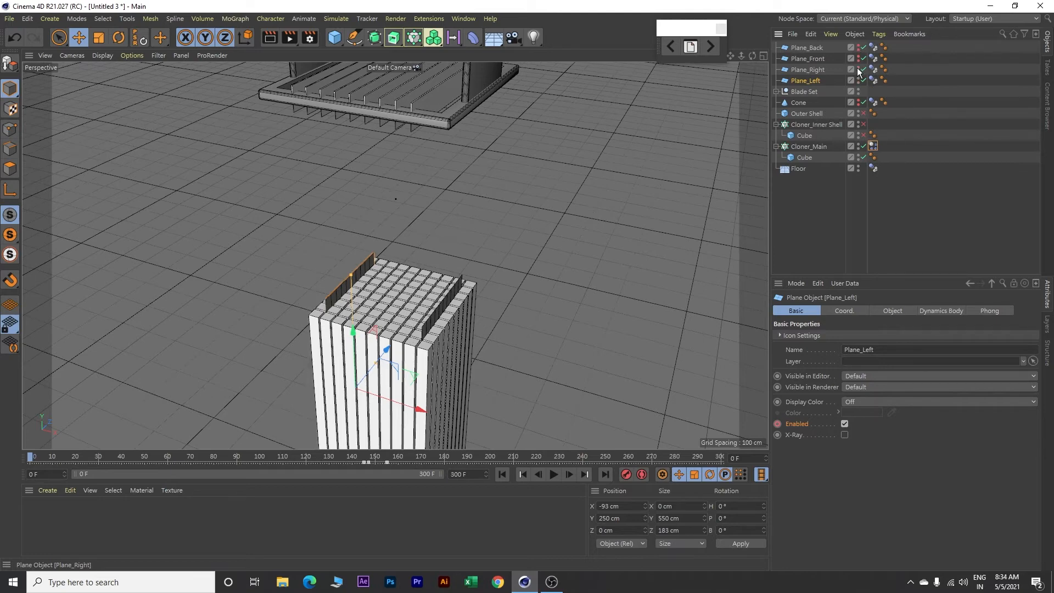
{"action": "left_click", "coordinate": [858, 68]}
{"action": "left_click", "coordinate": [859, 79]}
{"action": "left_click", "coordinate": [858, 82]}
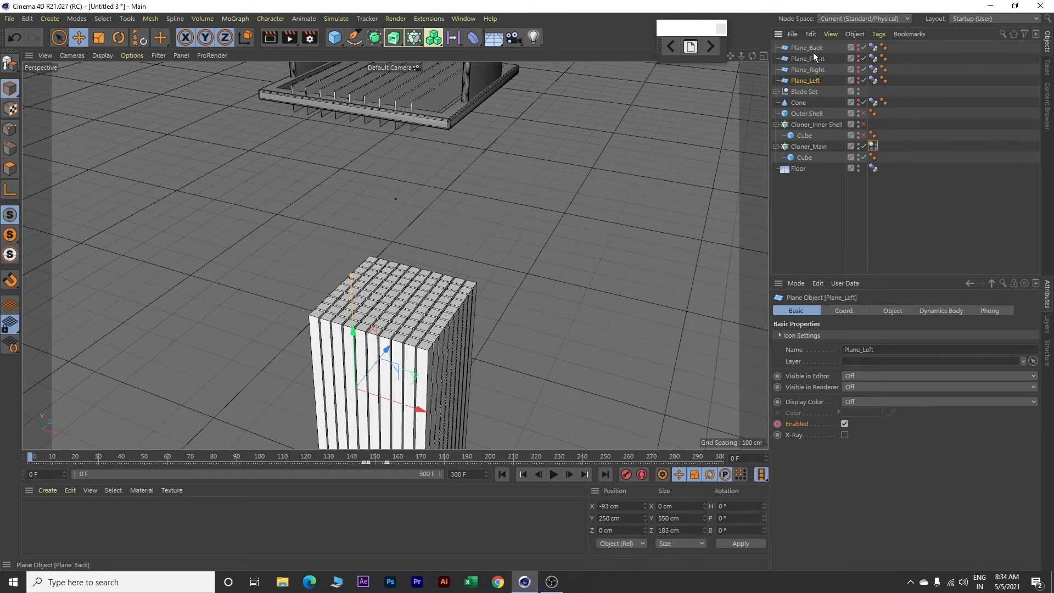
Keyframe the Blade Set's current Y position at frame 0 and a Y position of -180 cm at frame 40
{"action": "scroll", "coordinate": [628, 164], "scroll_direction": "down", "scroll_amount": 3}
{"action": "scroll", "coordinate": [626, 166], "scroll_direction": "down", "scroll_amount": 2}
{"action": "middle_click_drag", "start_coordinate": [671, 151], "coordinate": [631, 169], "text": "alt"}
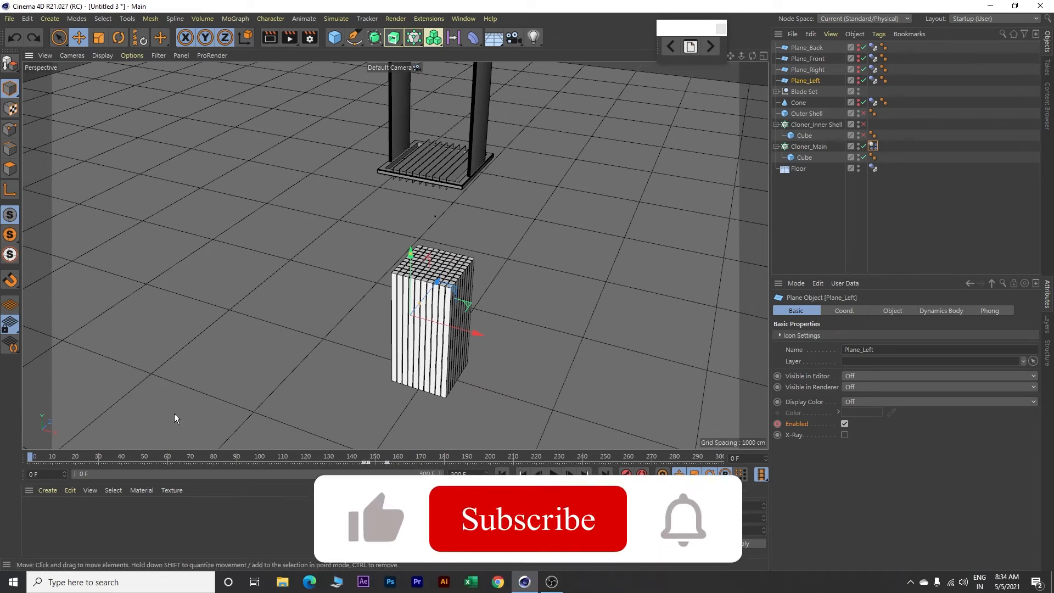
{"action": "left_click", "coordinate": [805, 93]}
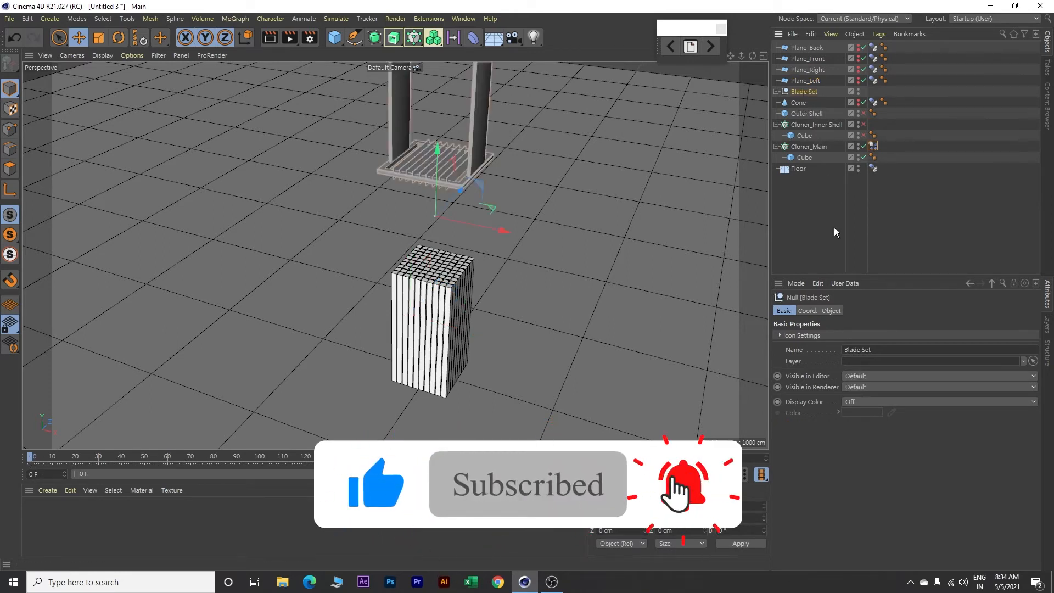
{"action": "left_click", "coordinate": [807, 311]}
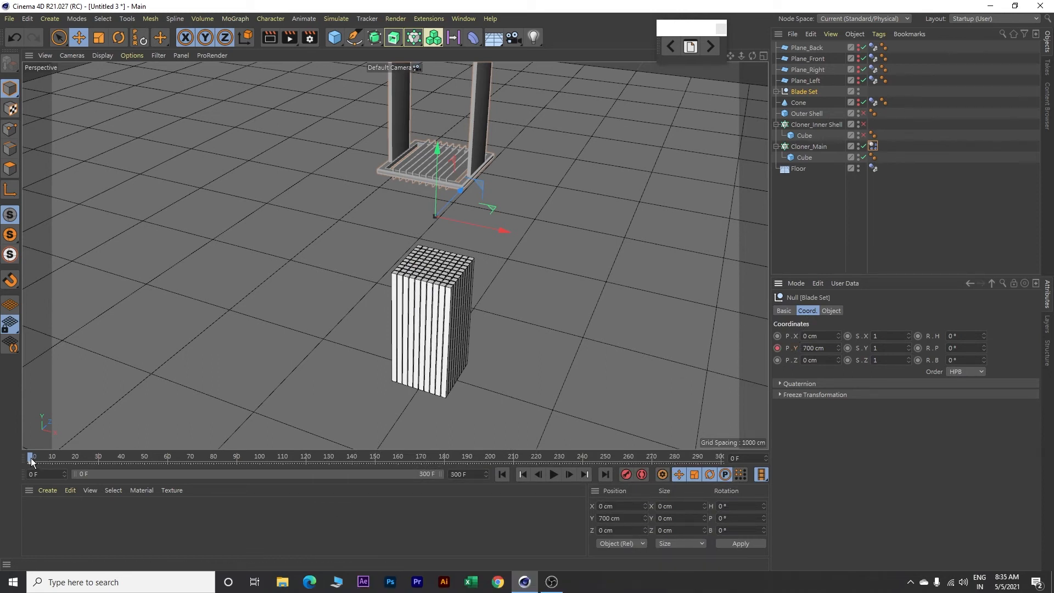
{"action": "left_click_drag", "start_coordinate": [30, 457], "coordinate": [84, 460]}
{"action": "left_click", "coordinate": [831, 348]}
{"action": "type", "text": "-180"}
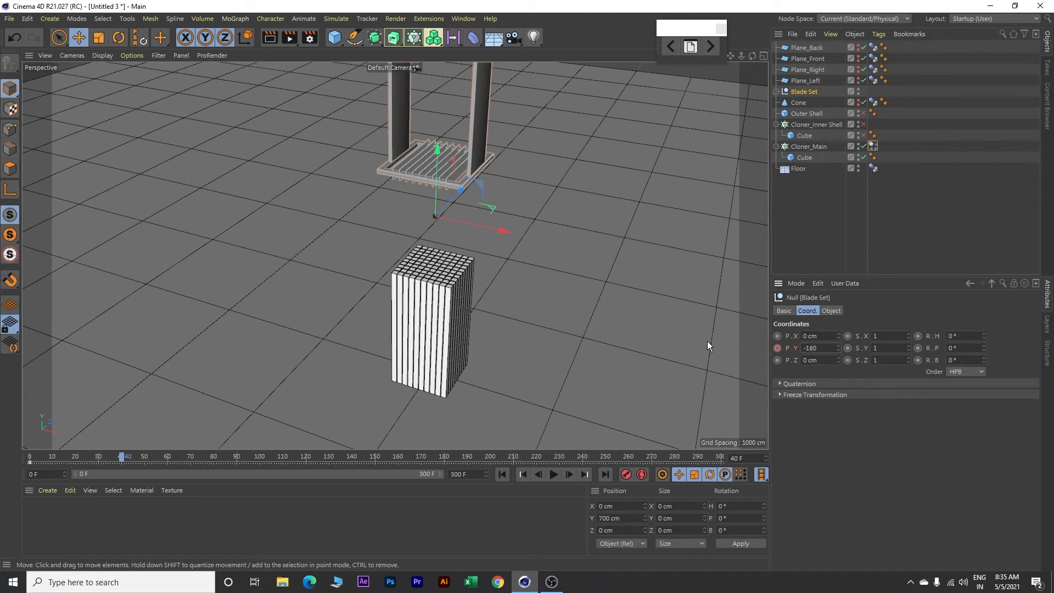
{"action": "left_click", "coordinate": [777, 348]}
Keyframe the Blade Set's Y position as 700 cm at frame 80
{"action": "left_click_drag", "start_coordinate": [121, 459], "coordinate": [206, 459]}
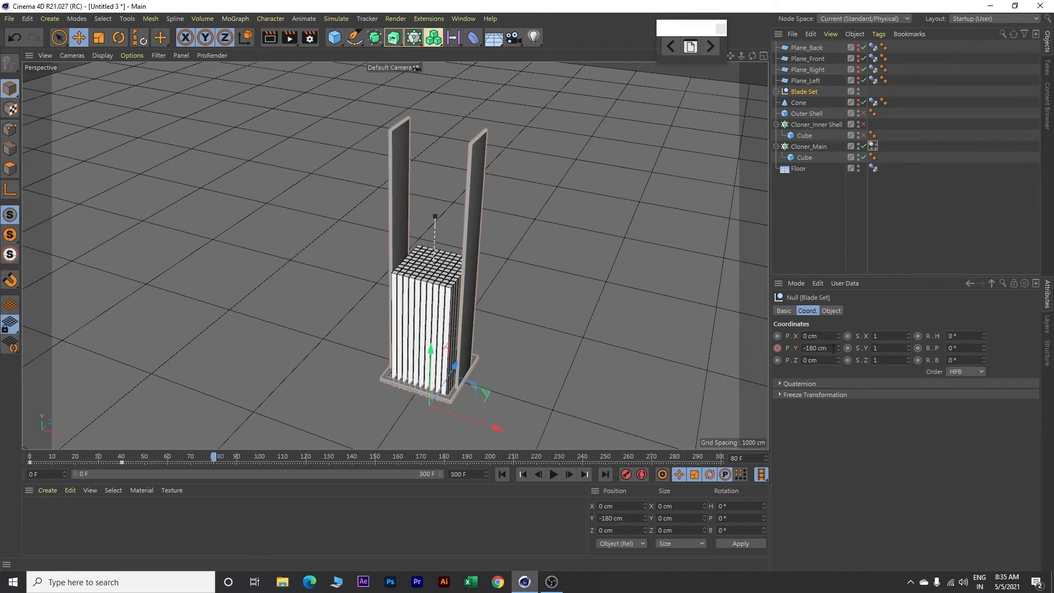
{"action": "left_click", "coordinate": [833, 349]}
{"action": "type", "text": "700"}
{"action": "key", "text": "Return"}
{"action": "left_click", "coordinate": [777, 348]}
Keyframe the Blade Set's Y position as -180 cm at frame 120
{"action": "left_click_drag", "start_coordinate": [214, 456], "coordinate": [306, 460]}
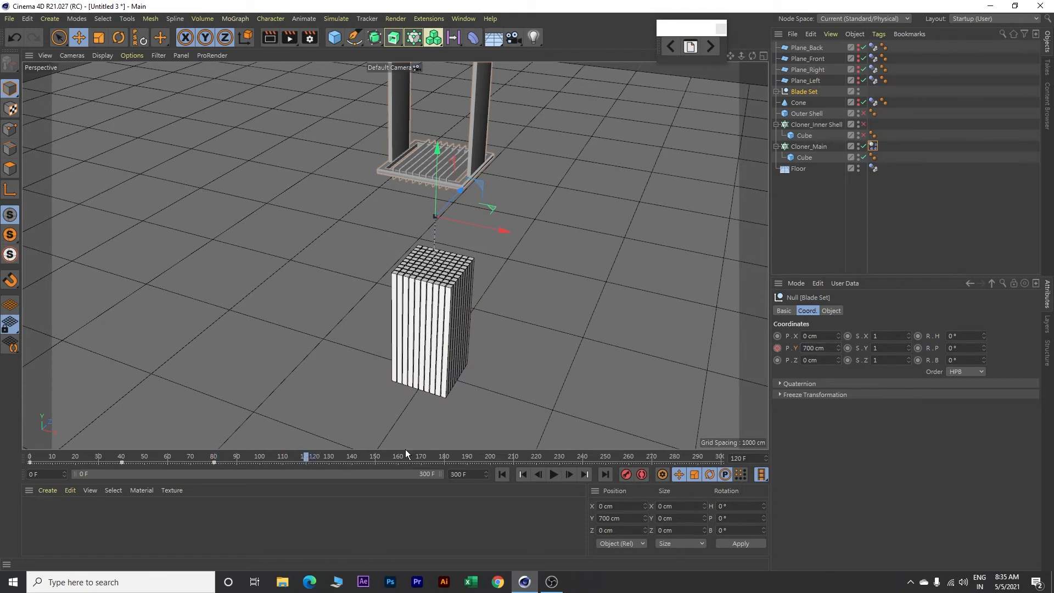
{"action": "left_click", "coordinate": [823, 348]}
{"action": "type", "text": "-180"}
{"action": "key", "text": "Return"}
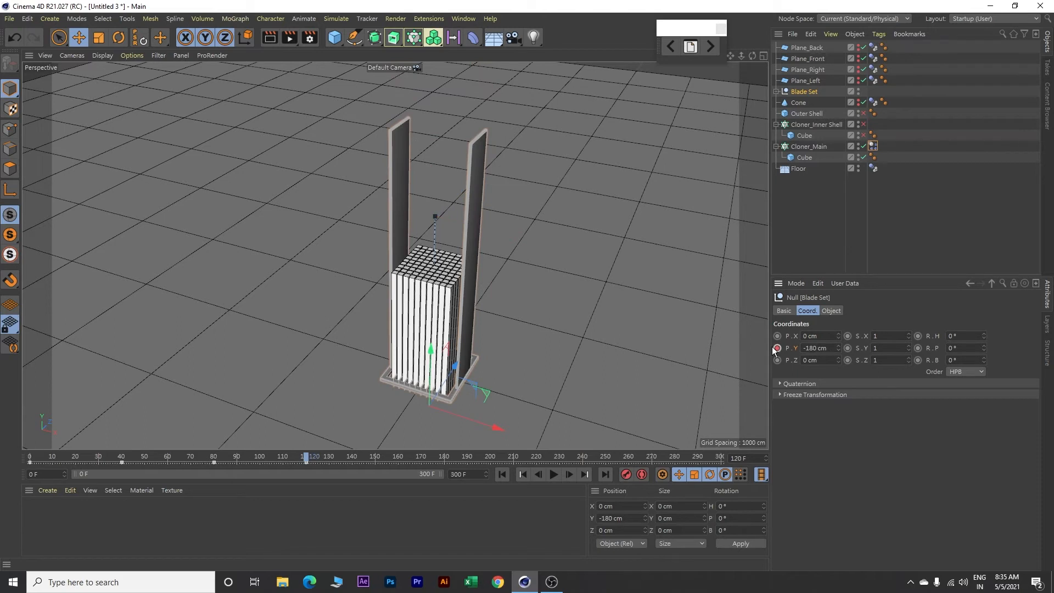
Keyframe the Blade Set's Y position as 700 cm at frame 160
{"action": "left_click_drag", "start_coordinate": [308, 458], "coordinate": [399, 463]}
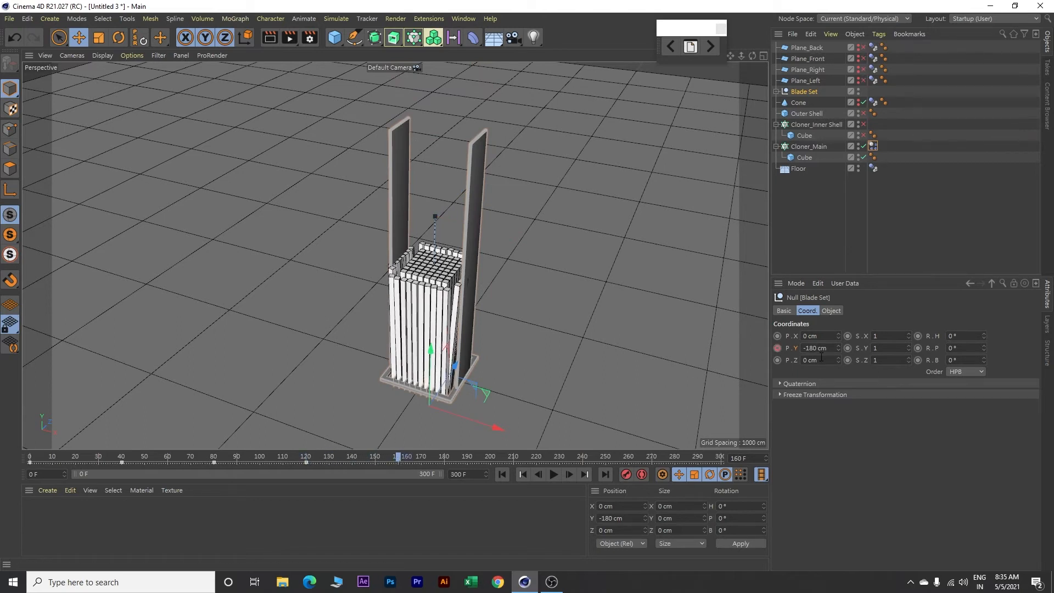
{"action": "left_click", "coordinate": [803, 348]}
{"action": "type", "text": "700"}
{"action": "key", "text": "Return"}
{"action": "left_click", "coordinate": [777, 348]}
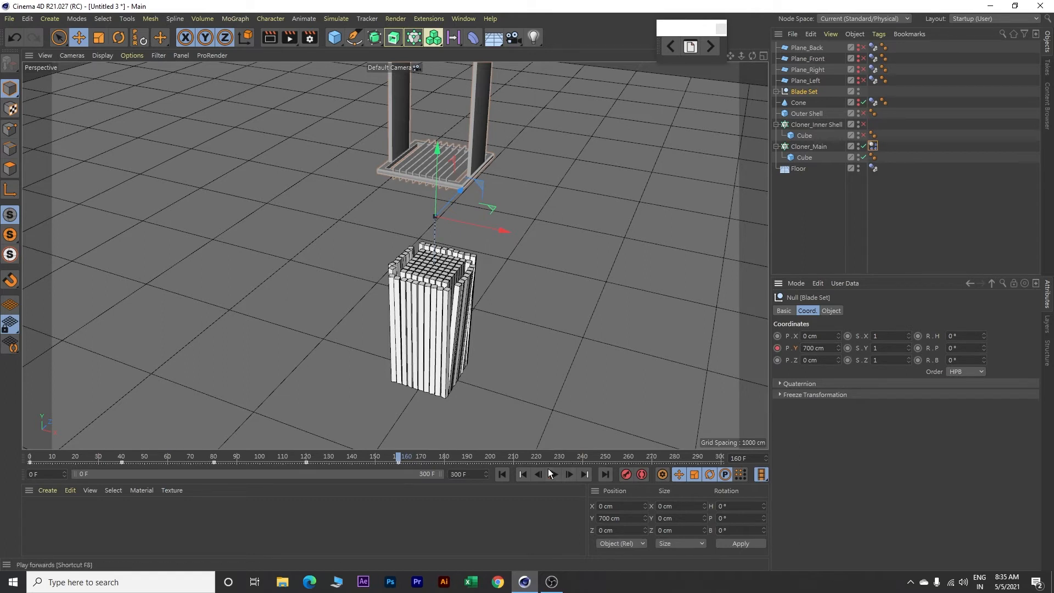
Play the animation from the first frame to review the Blade Set's motion with the falling blocks, and return to the start
{"action": "left_click", "coordinate": [504, 473]}
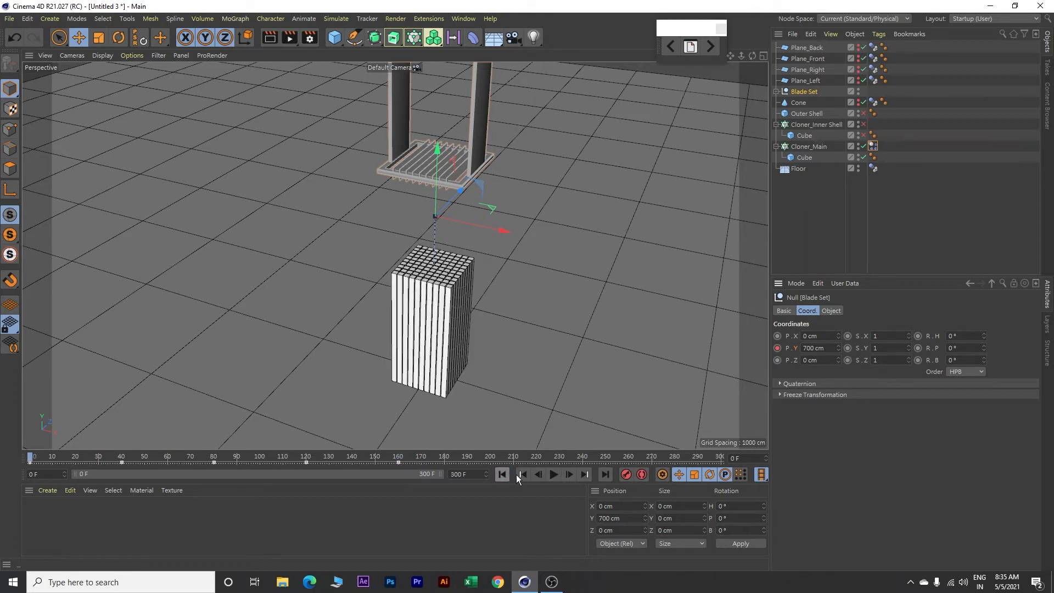
{"action": "left_click", "coordinate": [555, 473]}
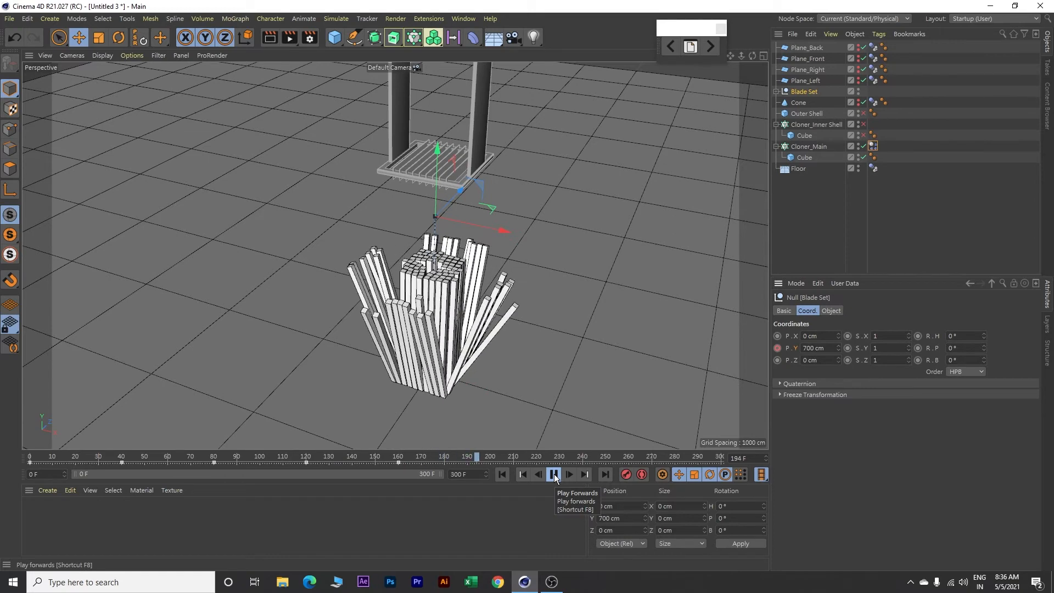
{"action": "left_click", "coordinate": [553, 474]}
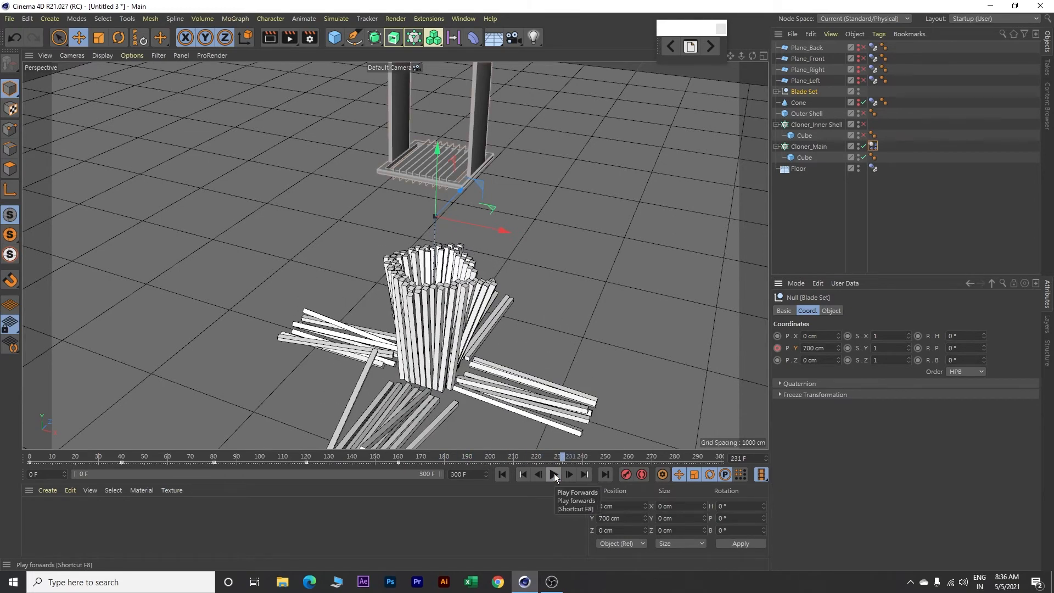
{"action": "left_click", "coordinate": [503, 474]}
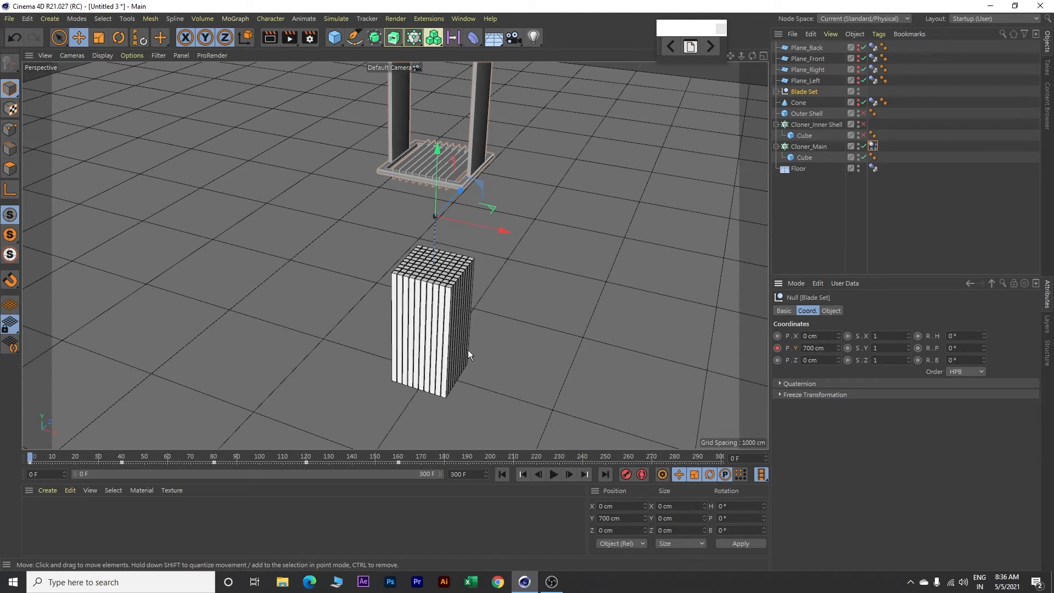
Enable the Outer Shell and Cloner_Inner Shell objects
{"action": "left_click", "coordinate": [864, 113]}
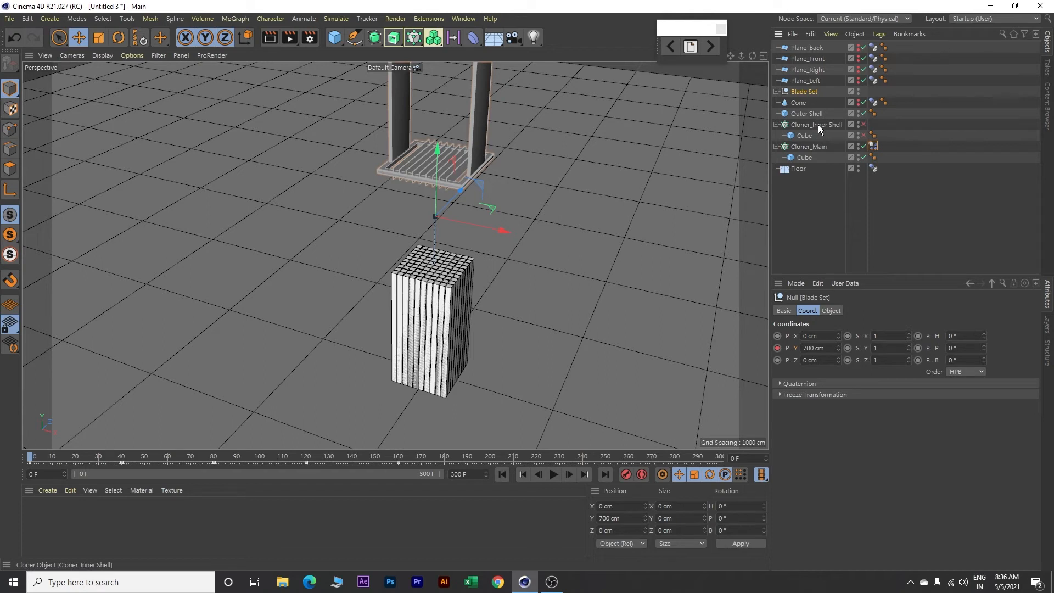
{"action": "left_click", "coordinate": [864, 124]}
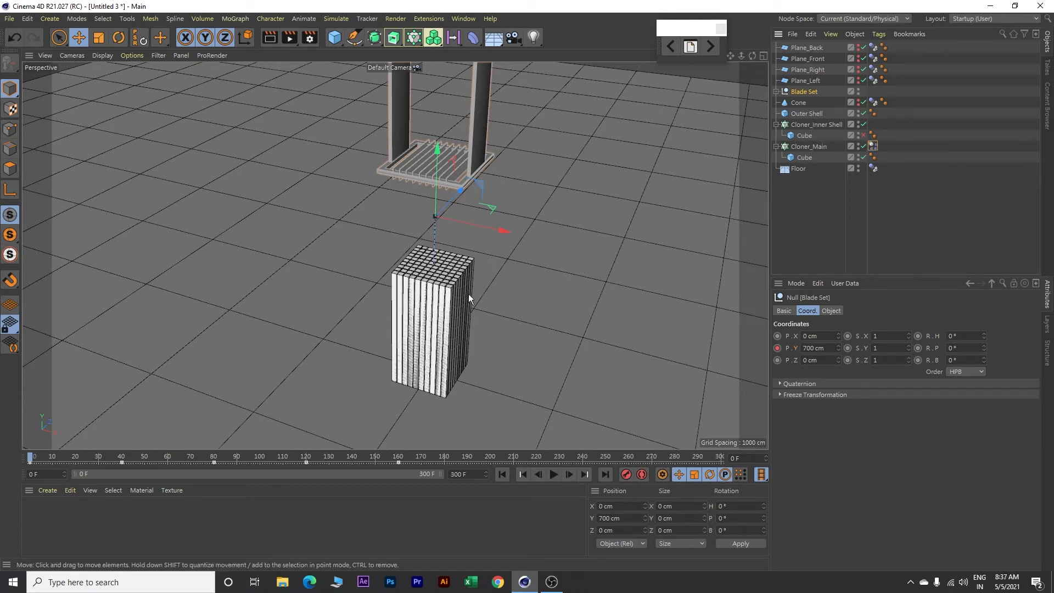
Create a new material and set its colour to H 40°, S 90% and V 90%
{"action": "double_click", "coordinate": [72, 521]}
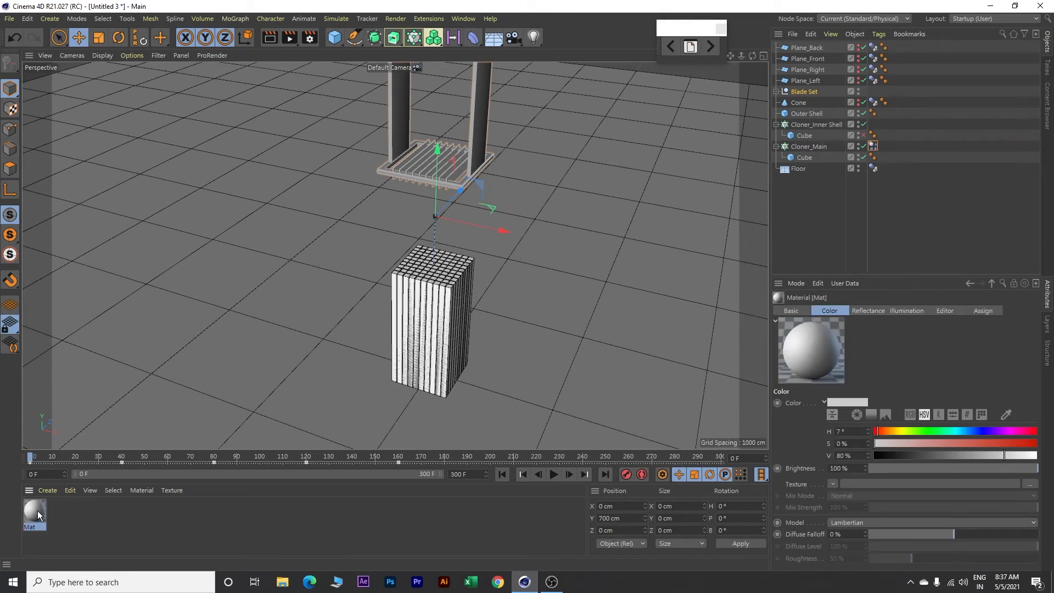
{"action": "double_click", "coordinate": [35, 511]}
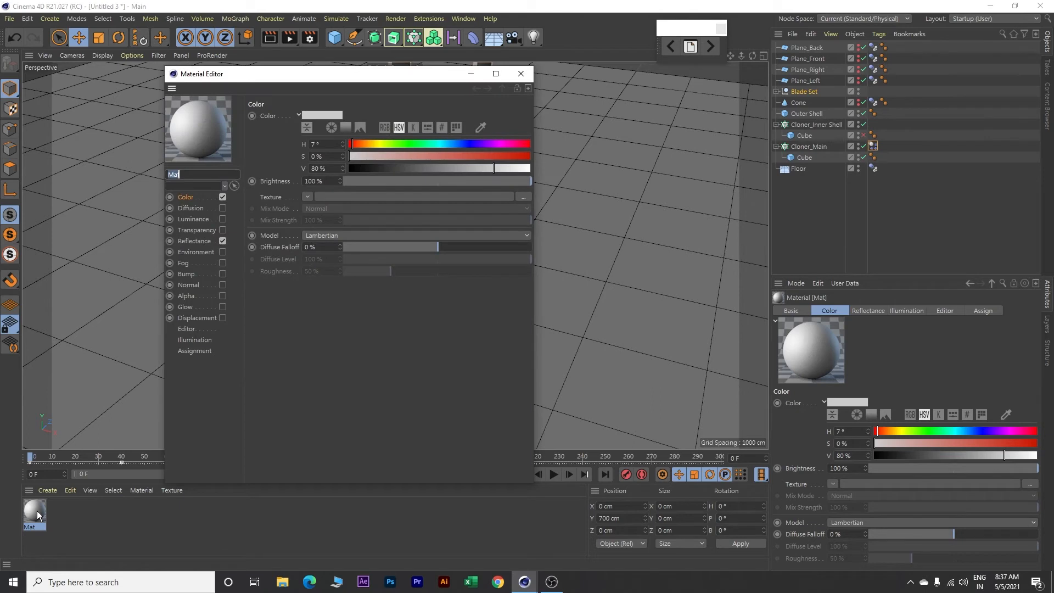
{"action": "left_click", "coordinate": [190, 197]}
{"action": "left_click", "coordinate": [325, 143]}
{"action": "type", "text": "40"}
{"action": "key", "text": "Tab"}
{"action": "type", "text": "90"}
{"action": "key", "text": "Tab"}
{"action": "type", "text": "90"}
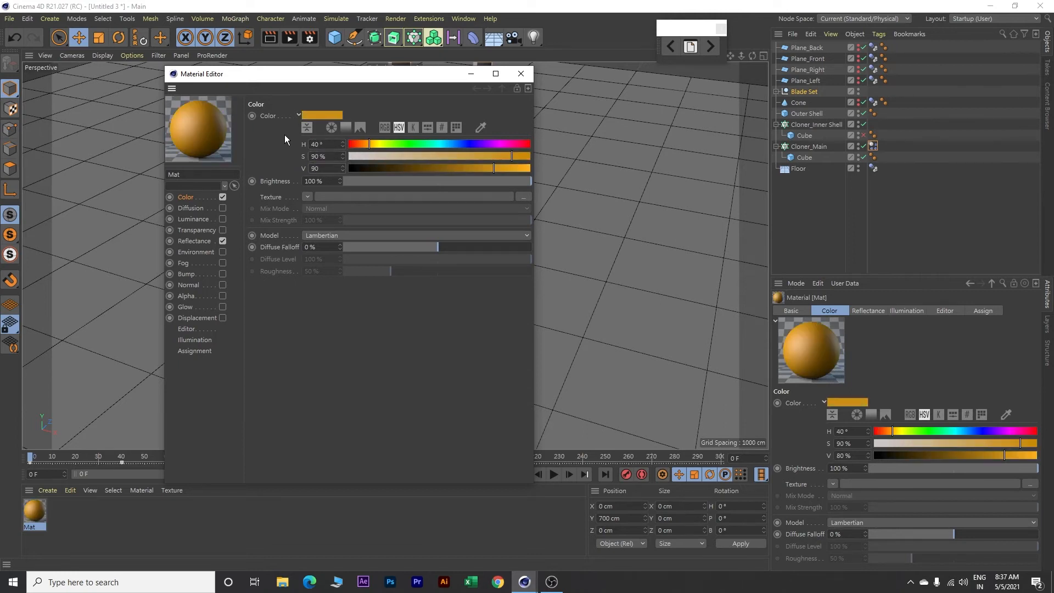
{"action": "key", "text": "Tab"}
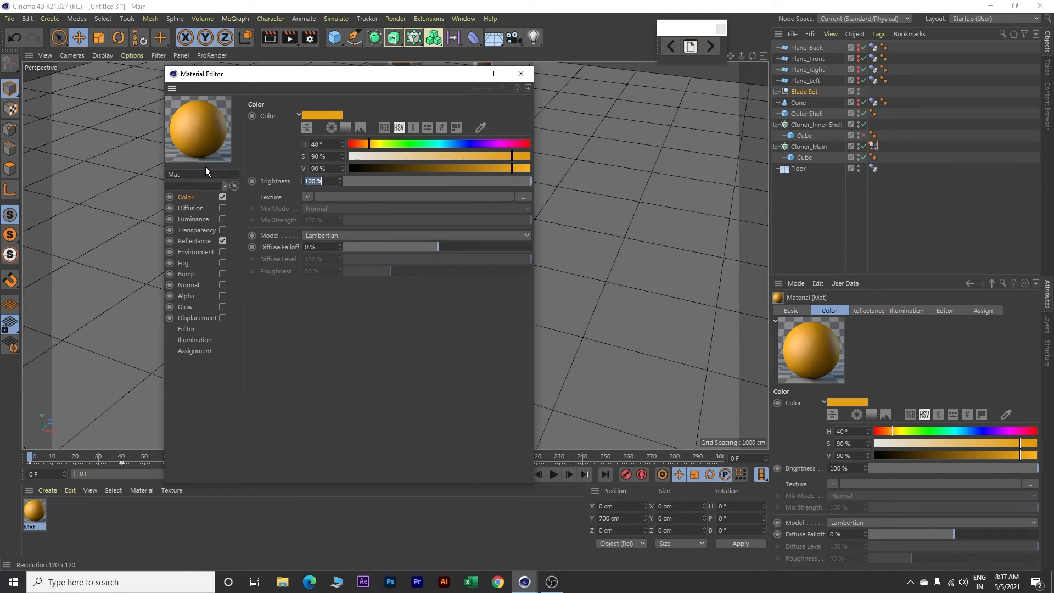
Add a GGX layer to the material's reflectance channel
{"action": "left_click", "coordinate": [202, 241]}
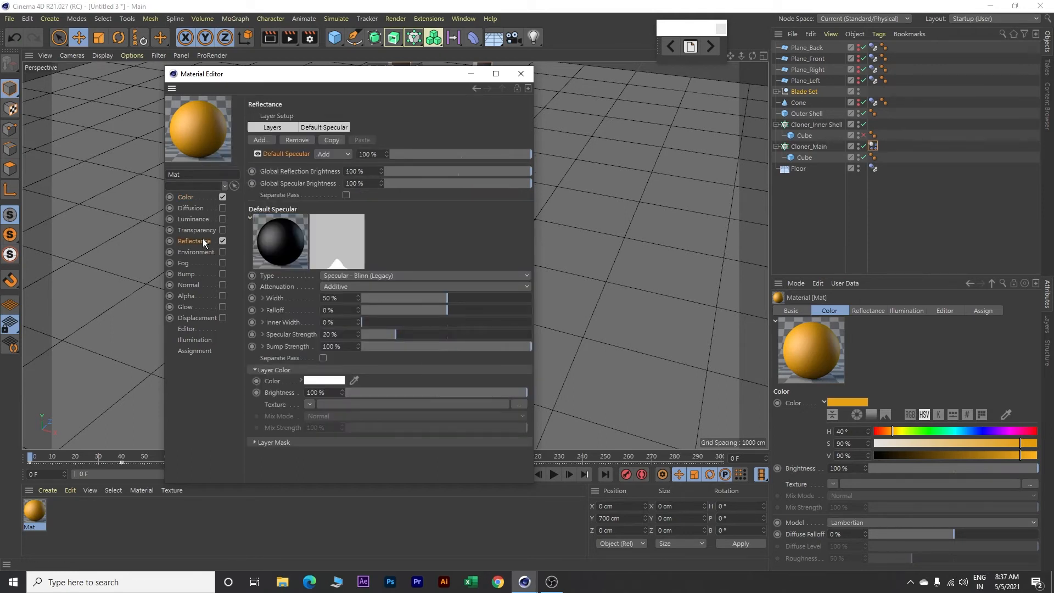
{"action": "left_click", "coordinate": [276, 125]}
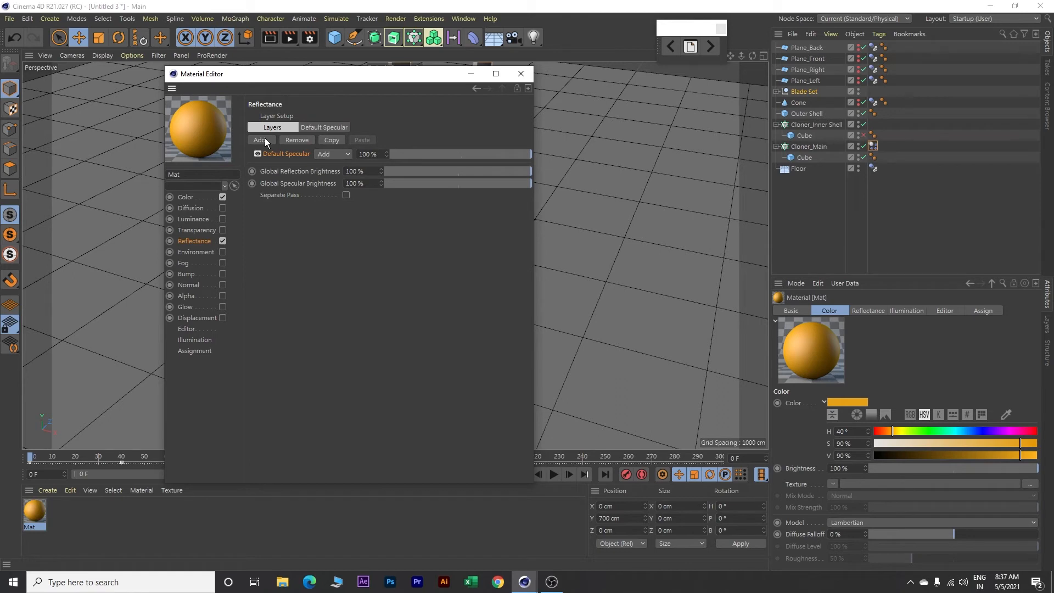
{"action": "left_click", "coordinate": [265, 141]}
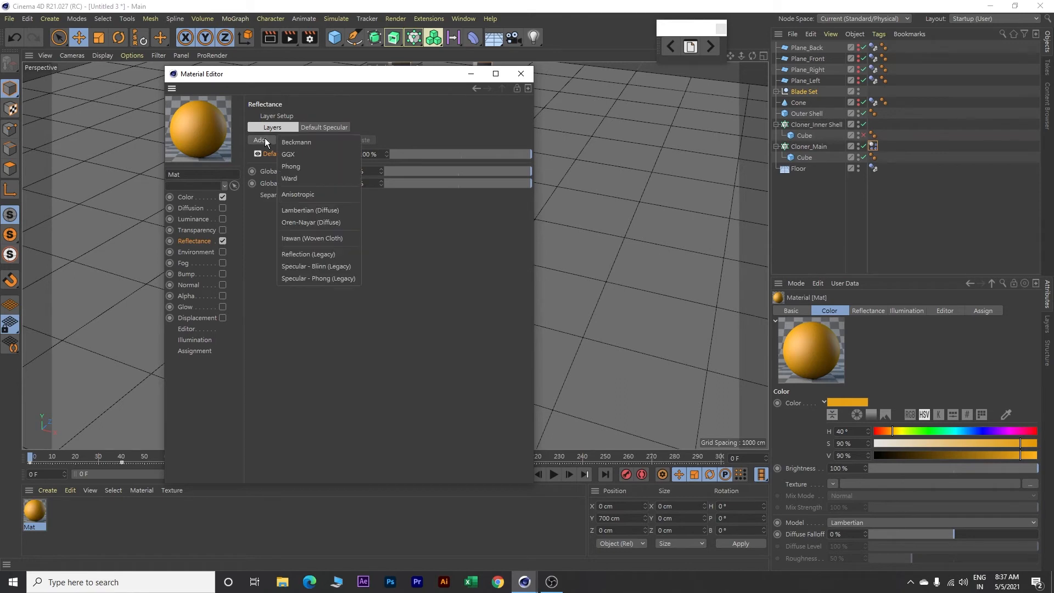
{"action": "left_click", "coordinate": [299, 156]}
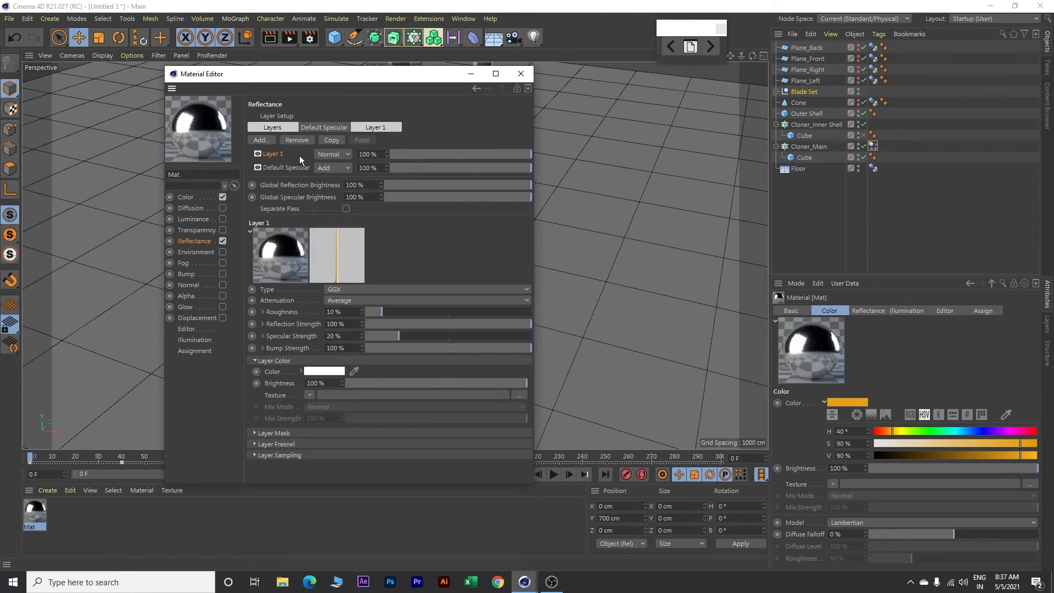
Set the GGX layer's attenuation to Metal, its roughness to 0% and its reflection strength to 50%
{"action": "left_click", "coordinate": [385, 127]}
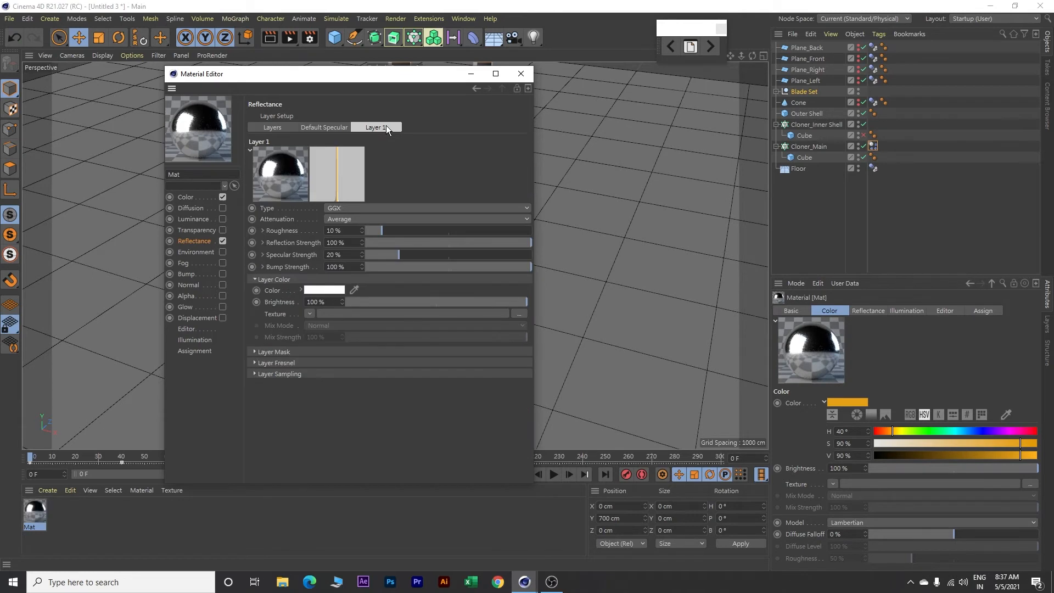
{"action": "left_click", "coordinate": [384, 218]}
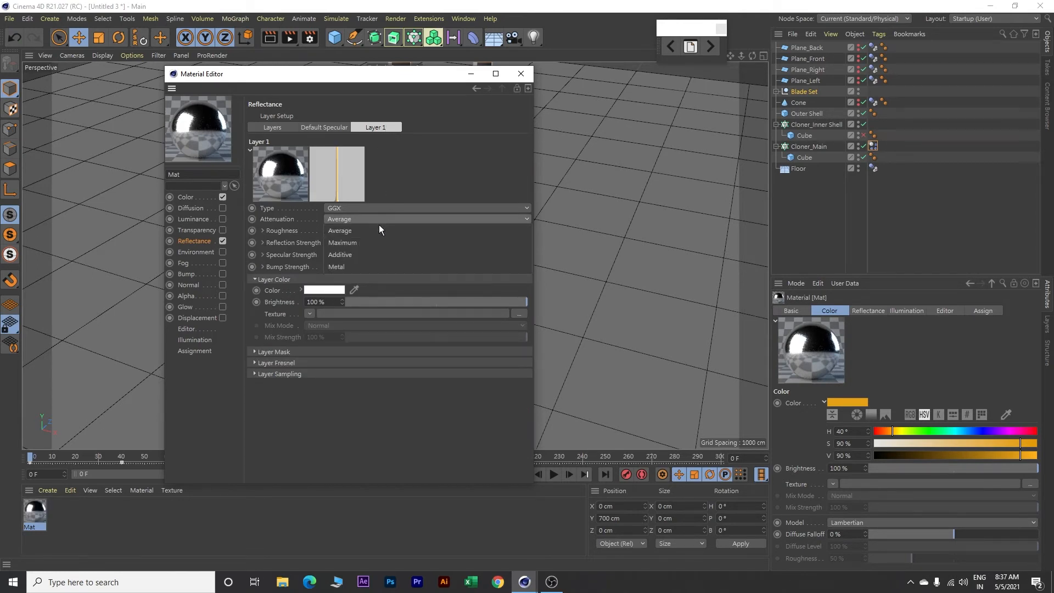
{"action": "left_click", "coordinate": [362, 264]}
{"action": "left_click_drag", "start_coordinate": [342, 230], "coordinate": [273, 214]}
{"action": "type", "text": "0"}
{"action": "key", "text": "Return"}
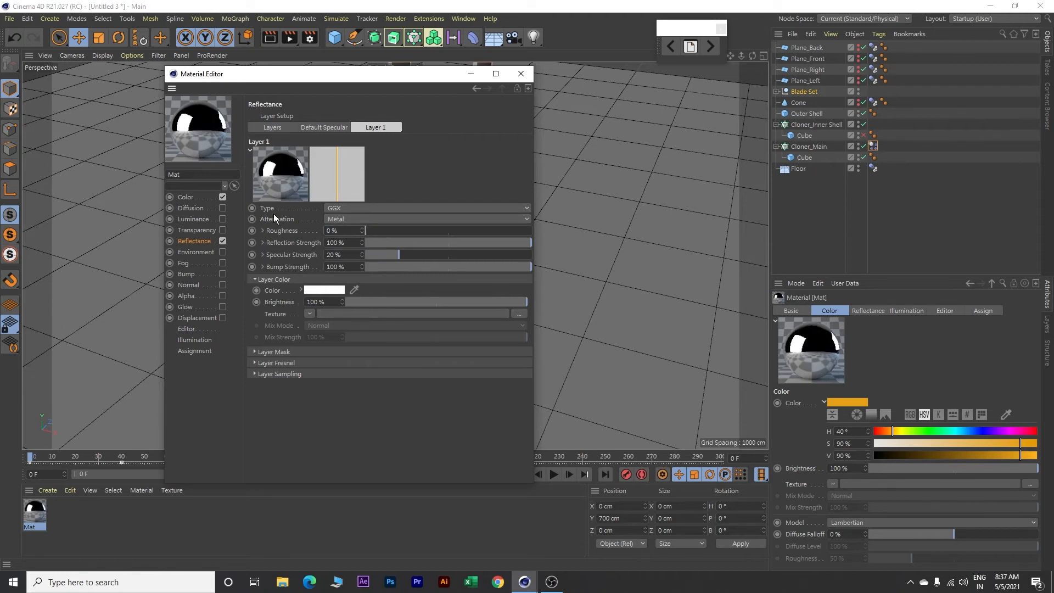
{"action": "left_click_drag", "start_coordinate": [340, 242], "coordinate": [292, 239]}
{"action": "type", "text": "50"}
{"action": "key", "text": "Return"}
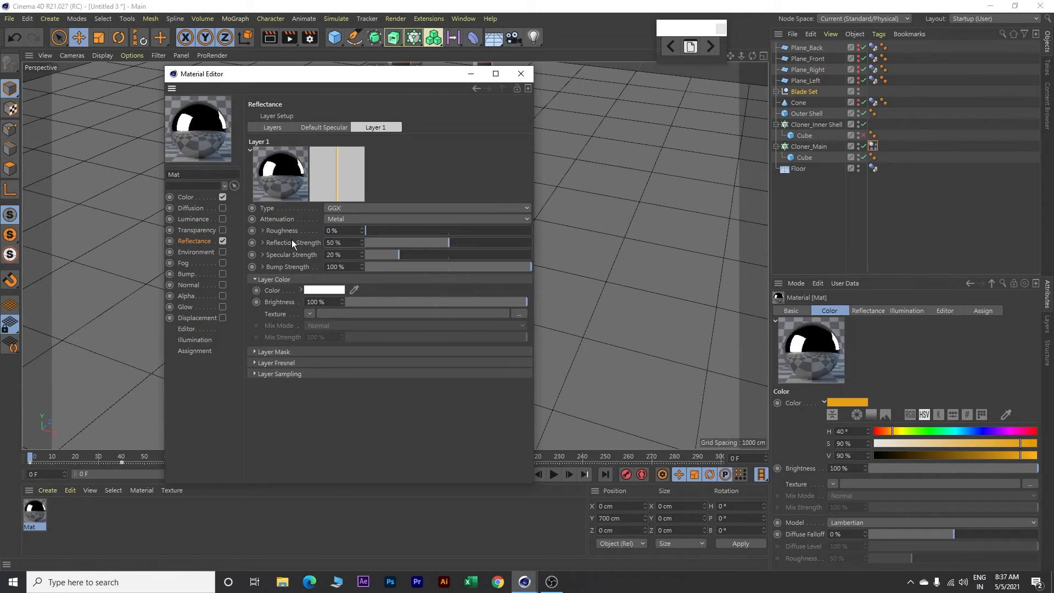
Set the GGX layer's colour to H 40°, S 90% and V 90%, and close the material editor
{"action": "left_click", "coordinate": [326, 290]}
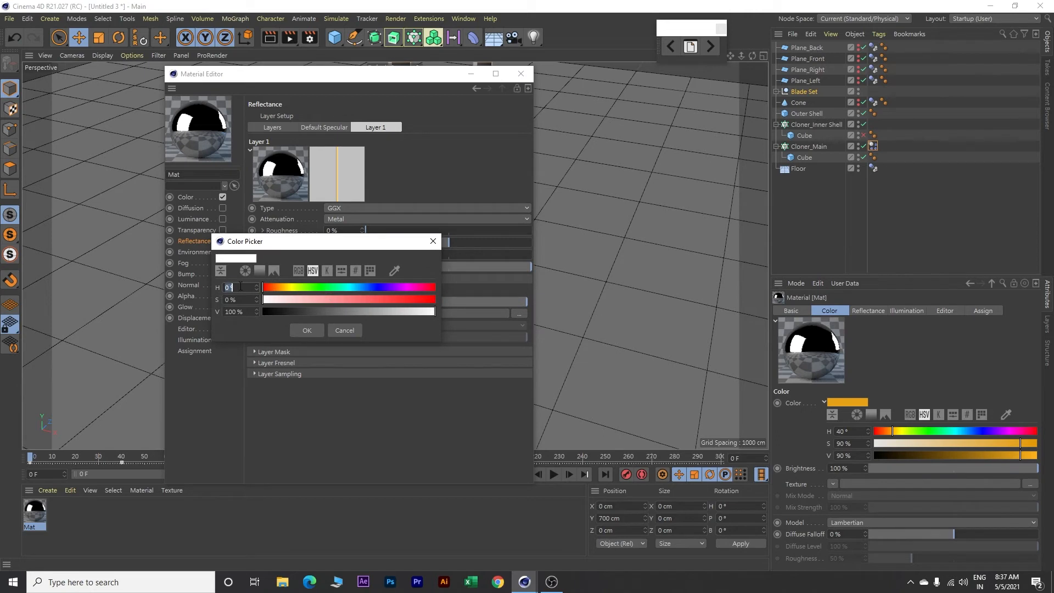
{"action": "type", "text": "40"}
{"action": "key", "text": "Tab"}
{"action": "type", "text": "90"}
{"action": "key", "text": "Tab"}
{"action": "type", "text": "90"}
{"action": "key", "text": "Tab"}
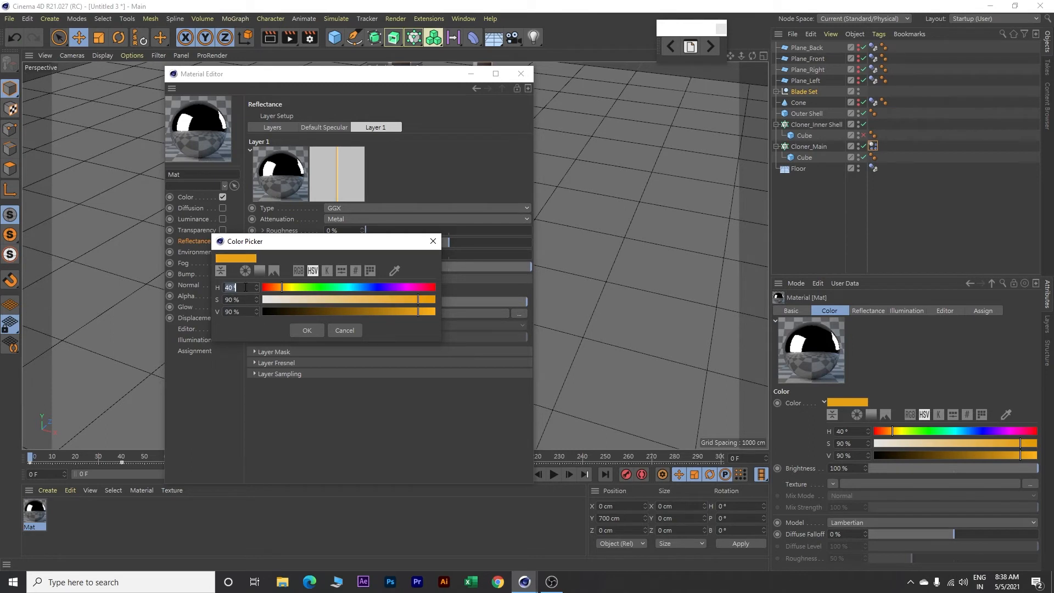
{"action": "left_click", "coordinate": [305, 330]}
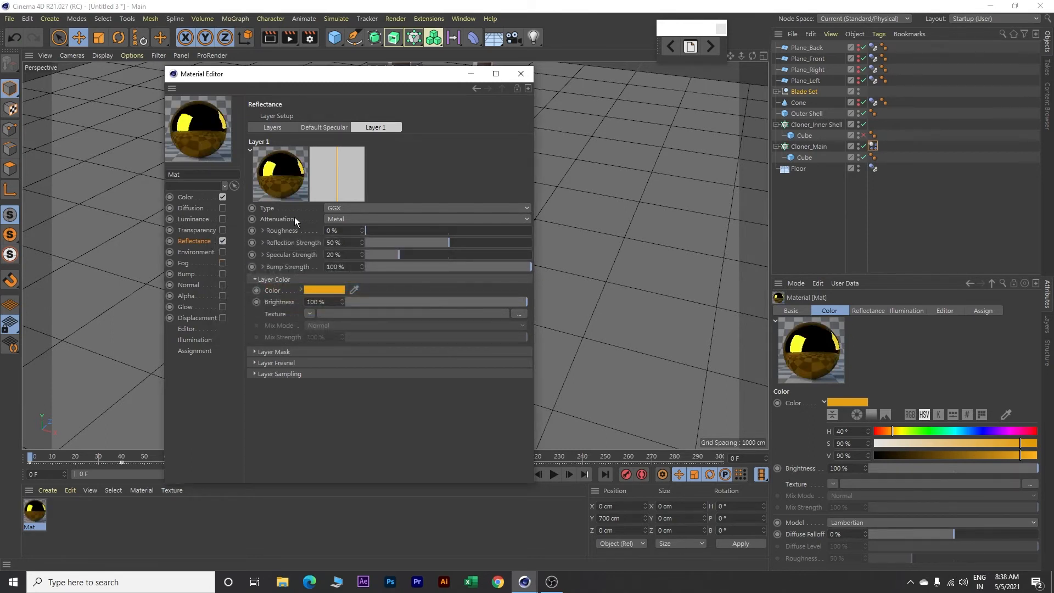
{"action": "left_click", "coordinate": [520, 73]}
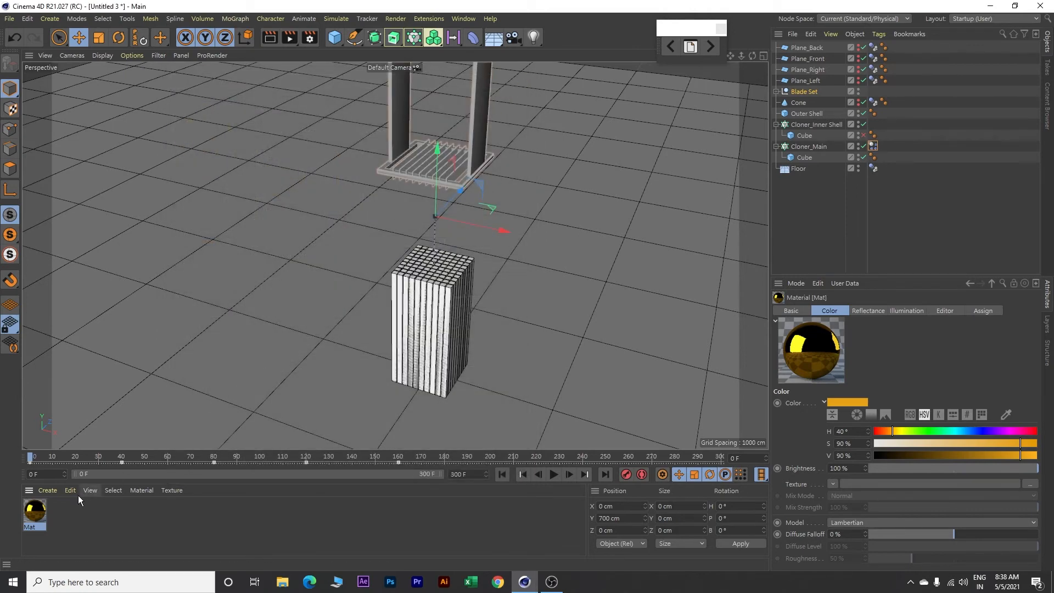
Apply the gold material to Cloner_Main, Cloner_Inner Shell and Outer Shell, and switch the viewport to Gouraud Shading
{"action": "left_click_drag", "start_coordinate": [32, 512], "coordinate": [818, 145]}
{"action": "left_click_drag", "start_coordinate": [32, 511], "coordinate": [686, 225]}
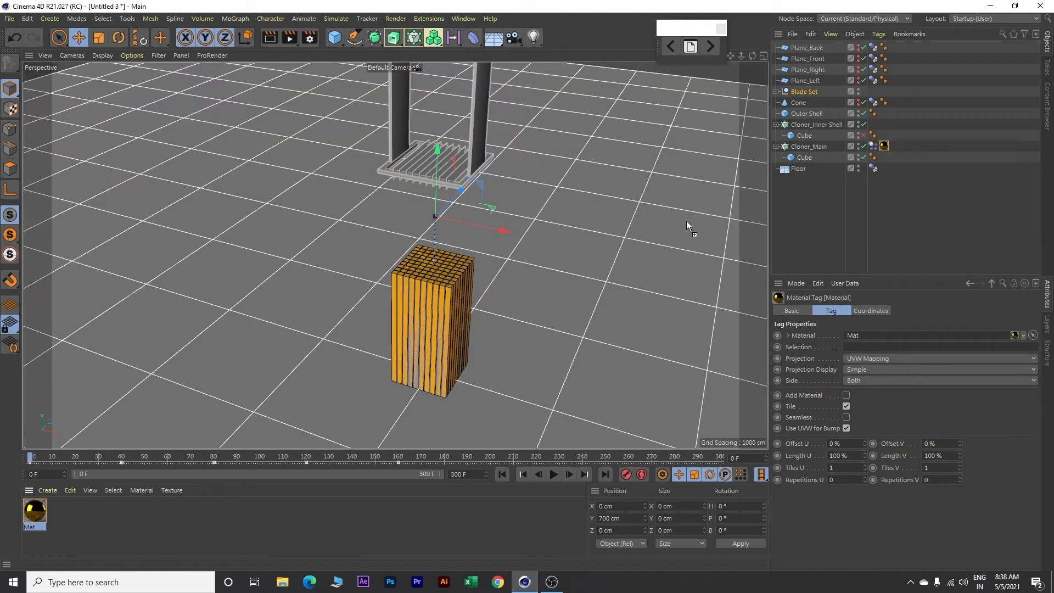
{"action": "left_click_drag", "start_coordinate": [830, 116], "coordinate": [828, 126]}
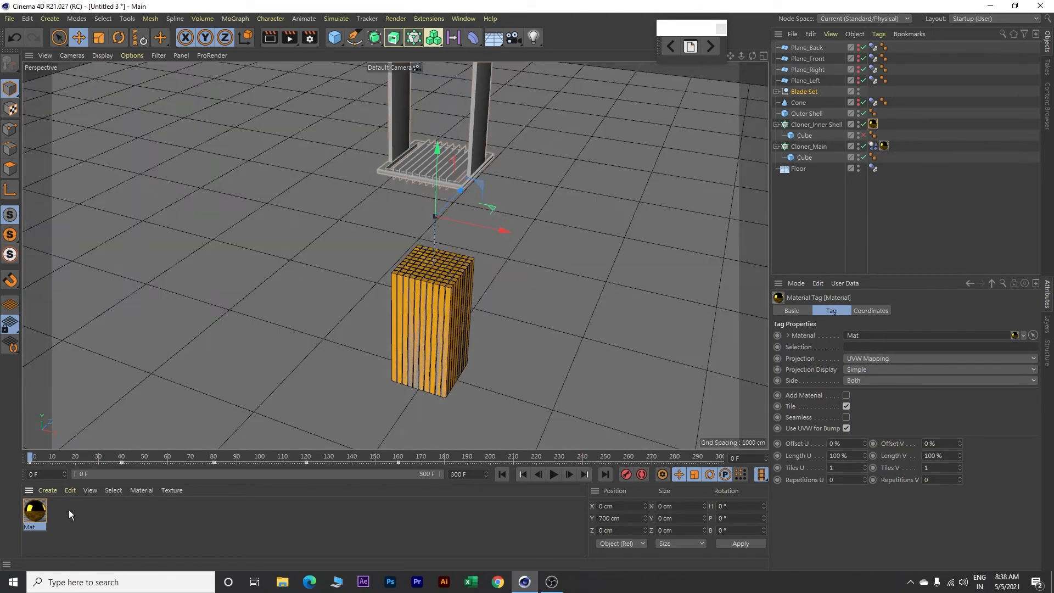
{"action": "left_click_drag", "start_coordinate": [35, 514], "coordinate": [817, 113]}
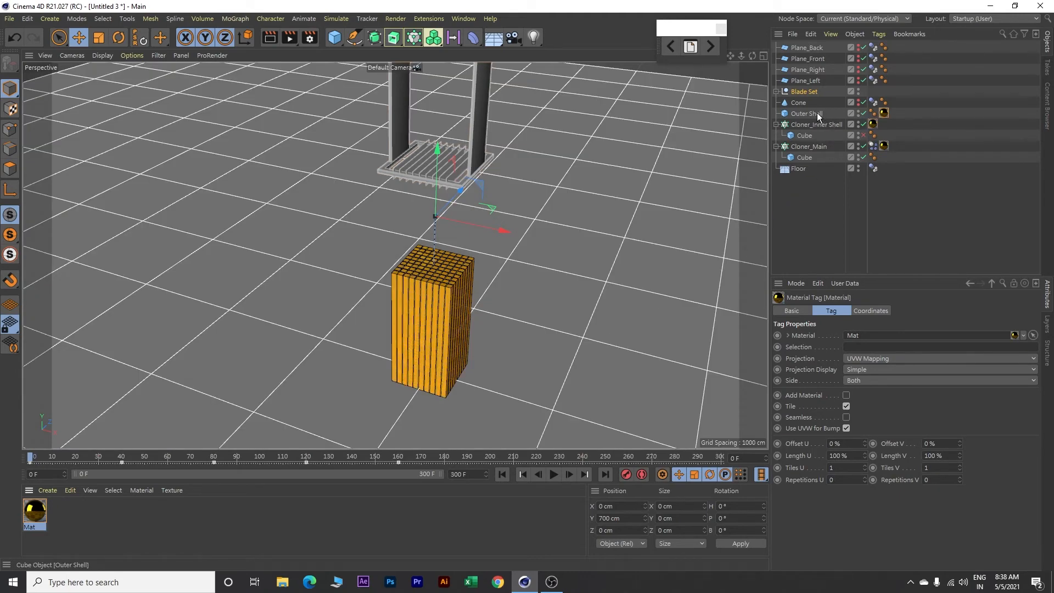
{"action": "left_click", "coordinate": [103, 55]}
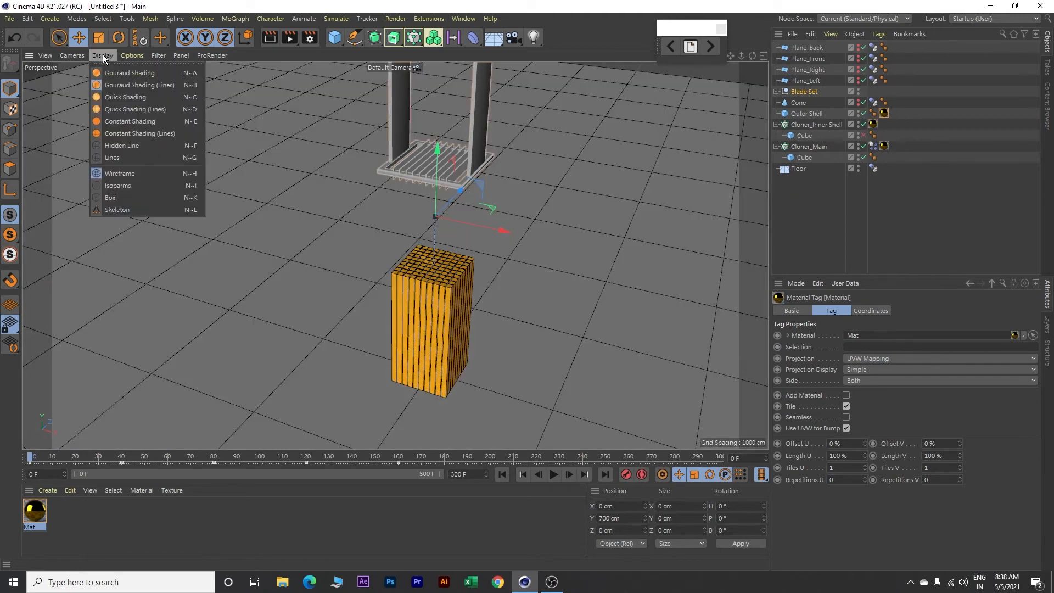
{"action": "left_click", "coordinate": [116, 73]}
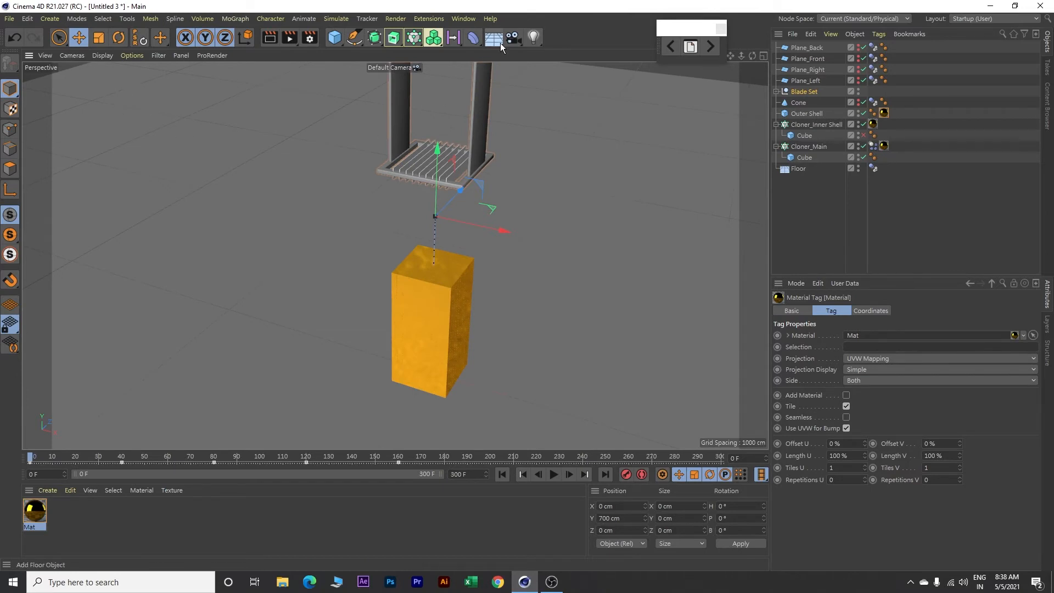
Add a Sky object and apply the Cloudy Sky - Road material from the HDRI lighting presets to it
{"action": "left_click_drag", "start_coordinate": [497, 43], "coordinate": [529, 74]}
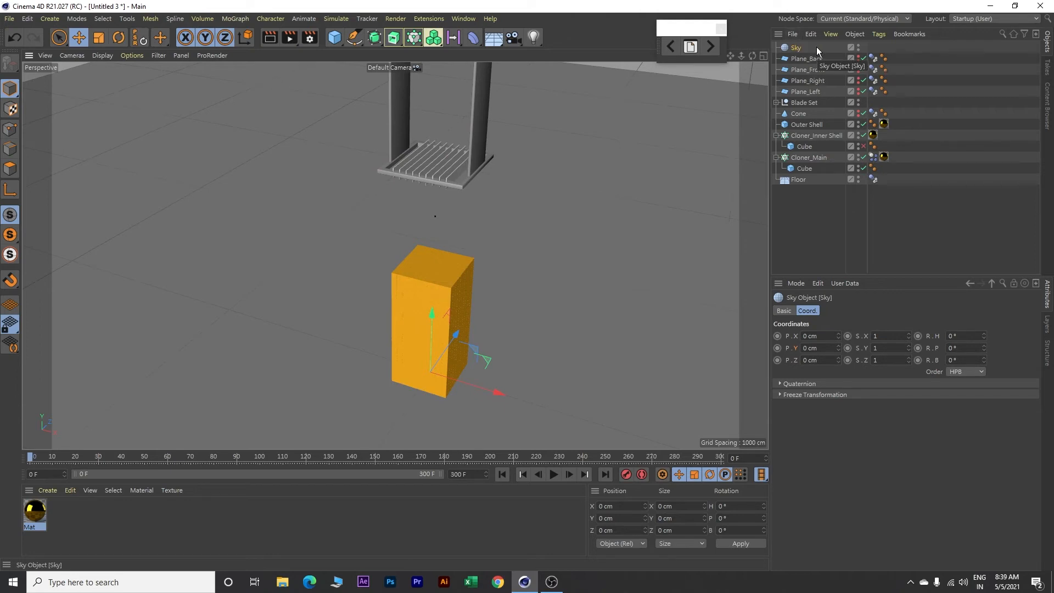
{"action": "left_click", "coordinate": [1049, 108]}
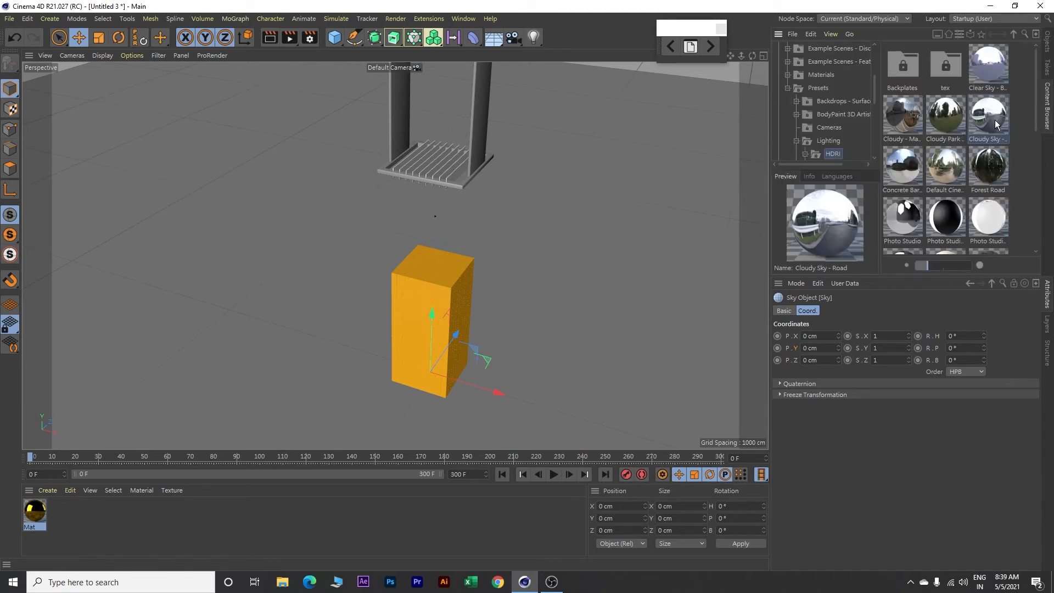
{"action": "left_click_drag", "start_coordinate": [989, 114], "coordinate": [148, 525]}
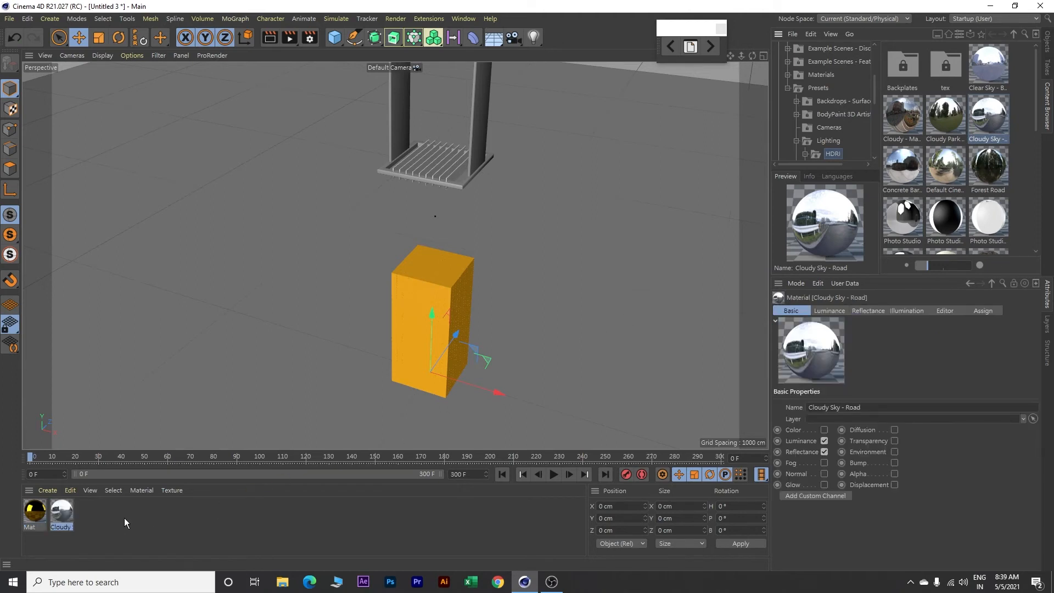
{"action": "left_click", "coordinate": [1048, 48]}
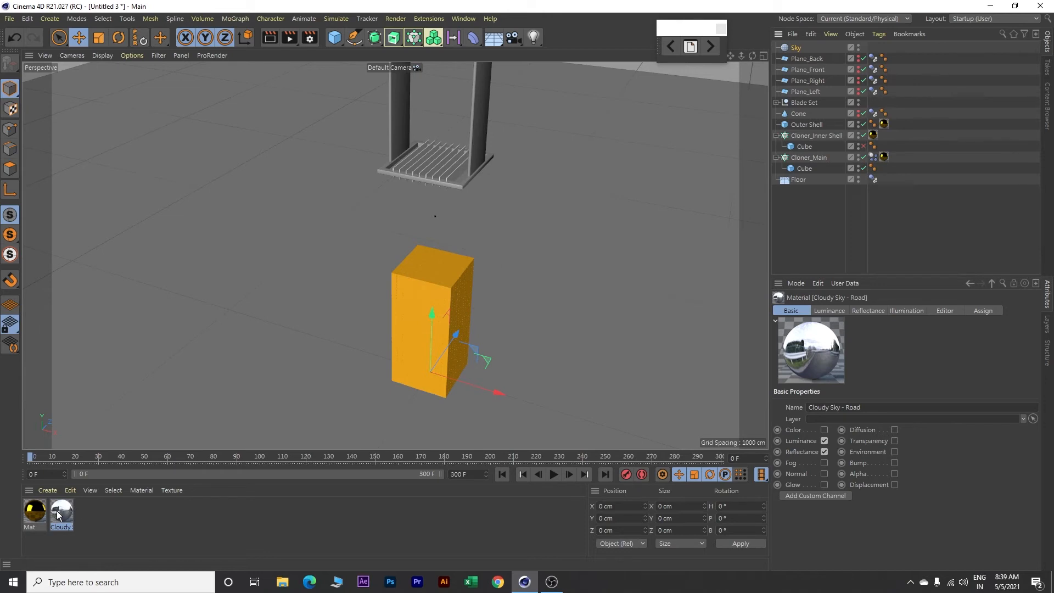
{"action": "left_click_drag", "start_coordinate": [59, 514], "coordinate": [800, 48]}
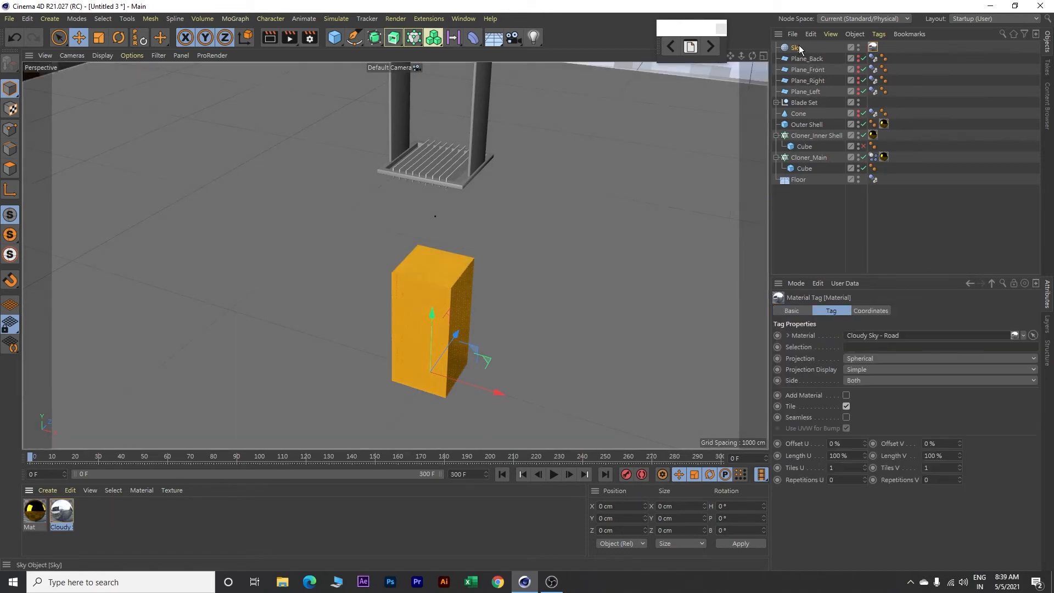
Add a Compositing tag to the Sky and turn off Seen by Camera
{"action": "left_click", "coordinate": [800, 48]}
{"action": "right_click", "coordinate": [800, 49]}
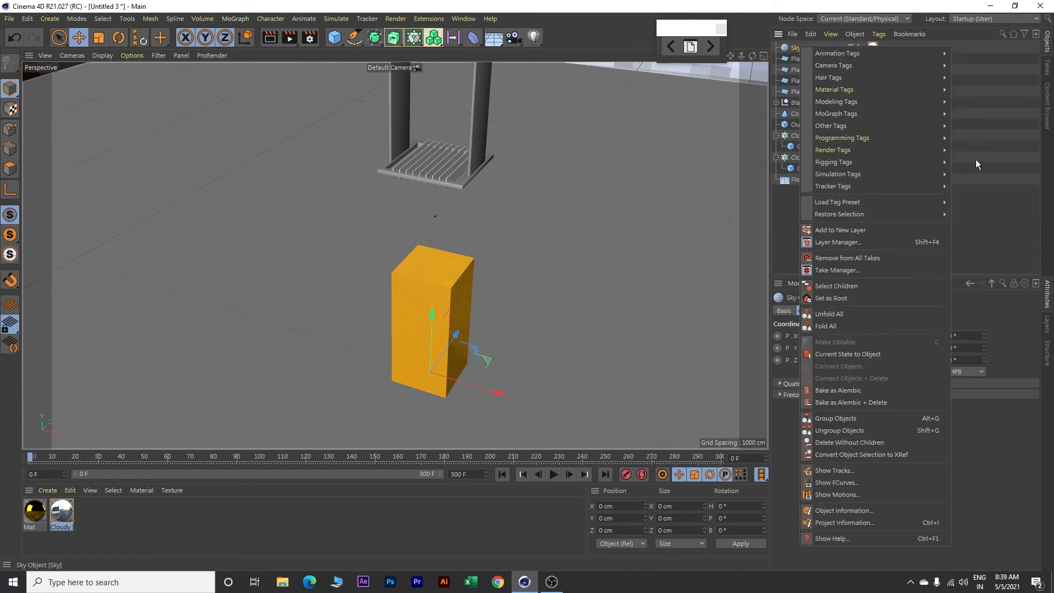
{"action": "mouse_move", "coordinate": [885, 161]}
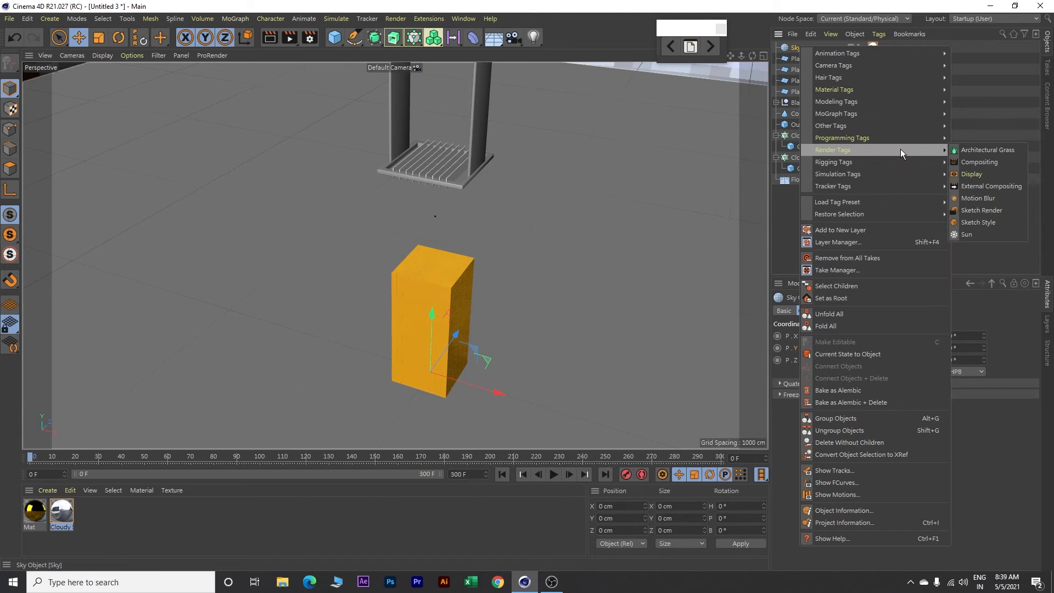
{"action": "left_click", "coordinate": [976, 161]}
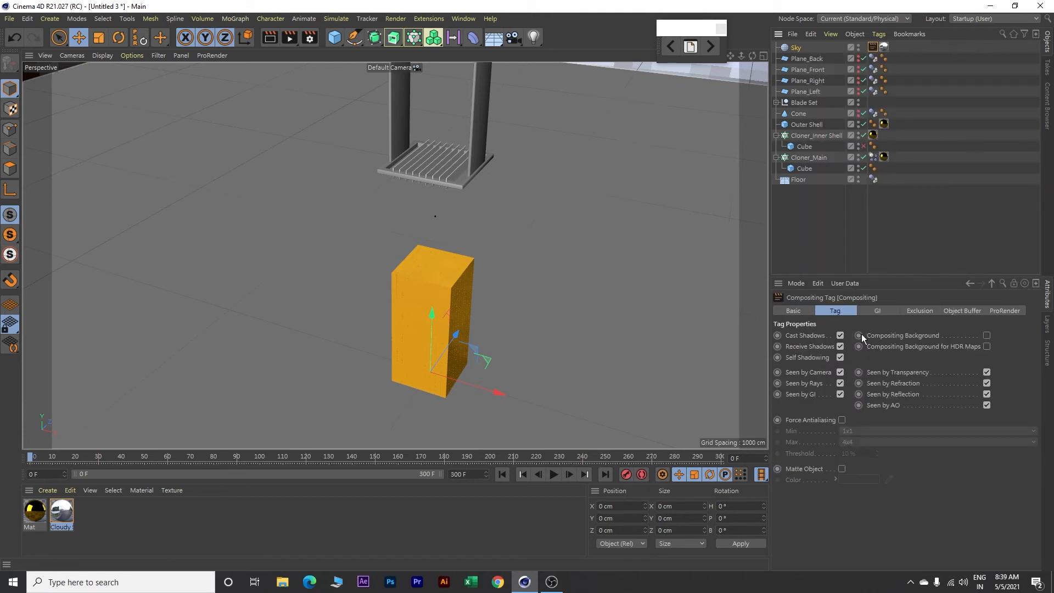
{"action": "left_click", "coordinate": [840, 372]}
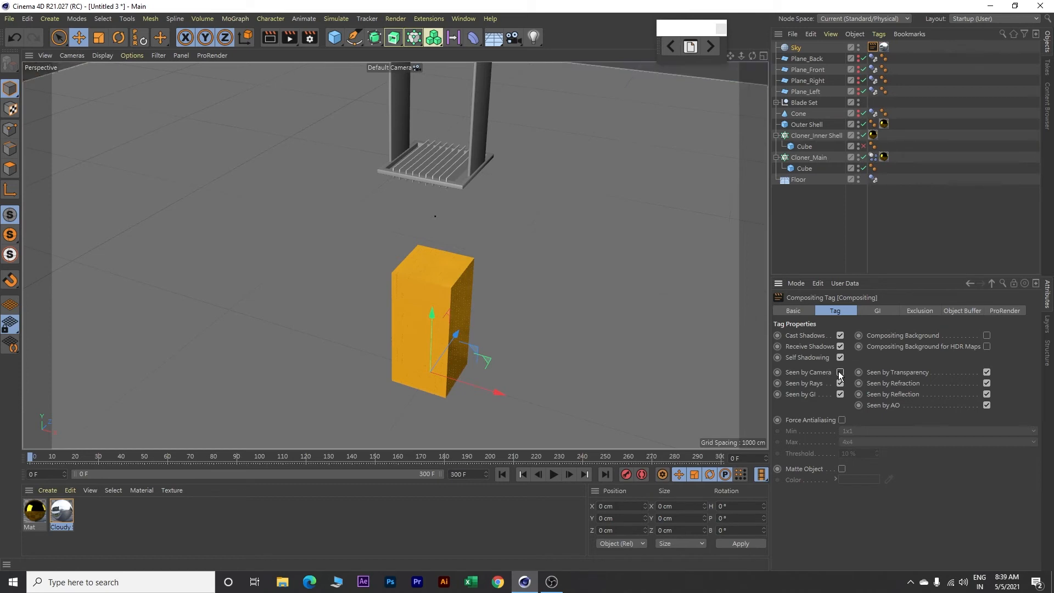
Keyframe the Outer Shell's Y position of 250 cm at frame 18, where the blades reach its upper edge
{"action": "scroll", "coordinate": [429, 374], "scroll_direction": "up", "scroll_amount": 6}
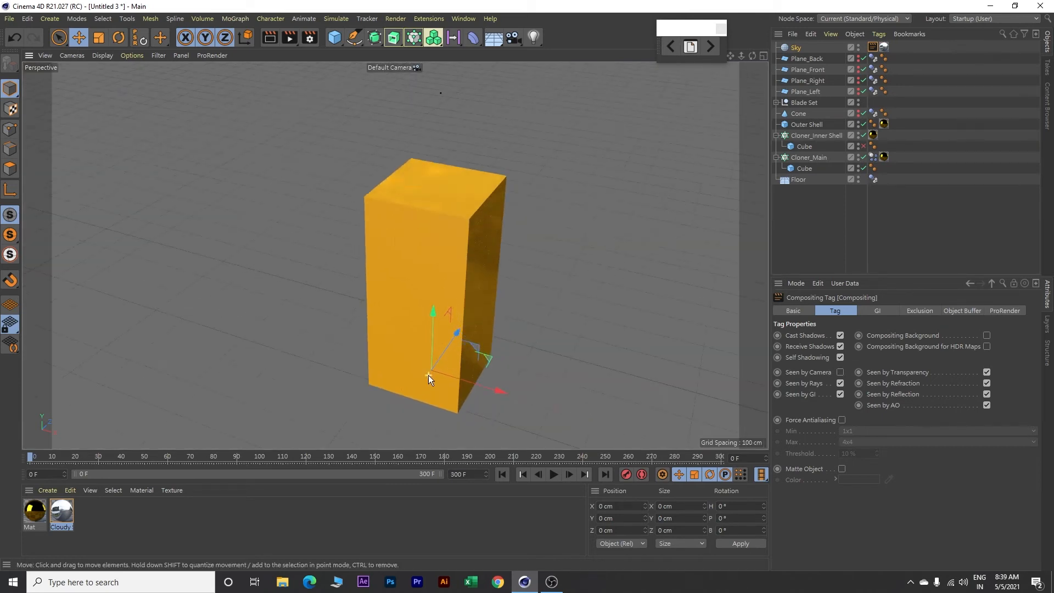
{"action": "scroll", "coordinate": [428, 375], "scroll_direction": "up", "scroll_amount": 1}
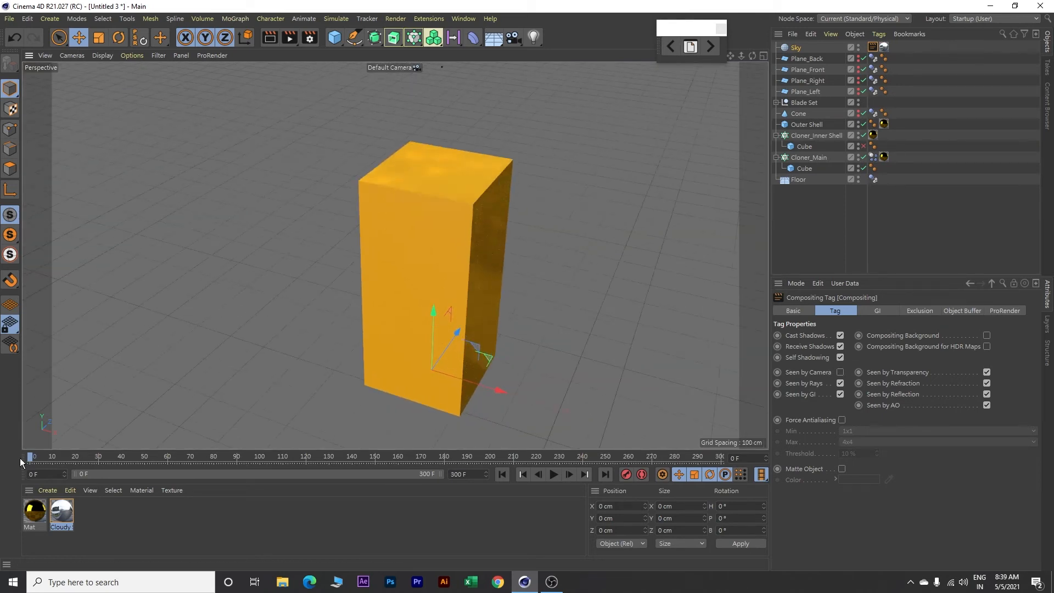
{"action": "left_click_drag", "start_coordinate": [30, 461], "coordinate": [14, 445]}
{"action": "left_click", "coordinate": [811, 126]}
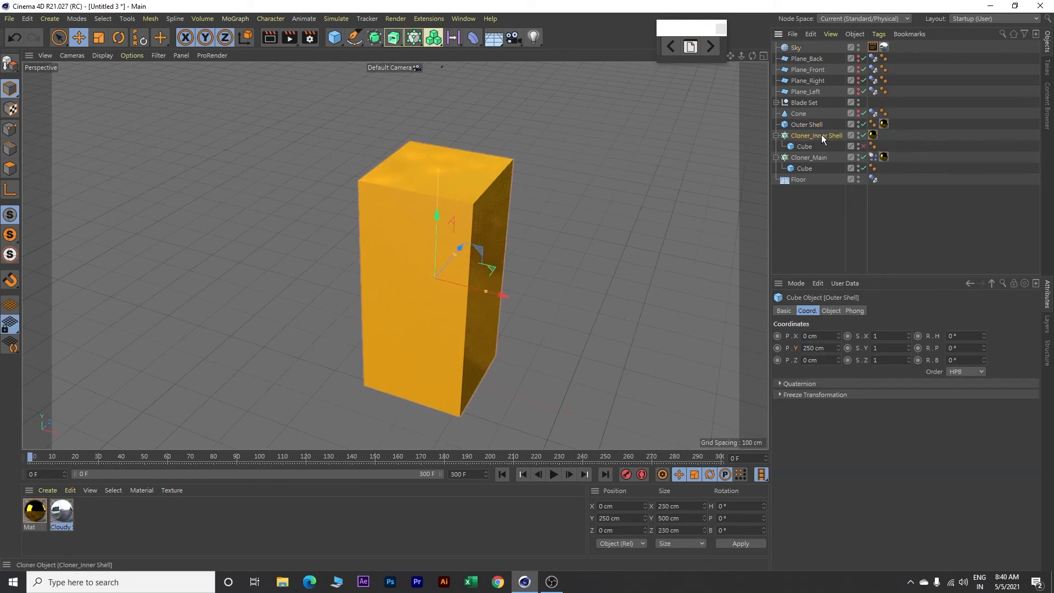
{"action": "left_click", "coordinate": [821, 135]}
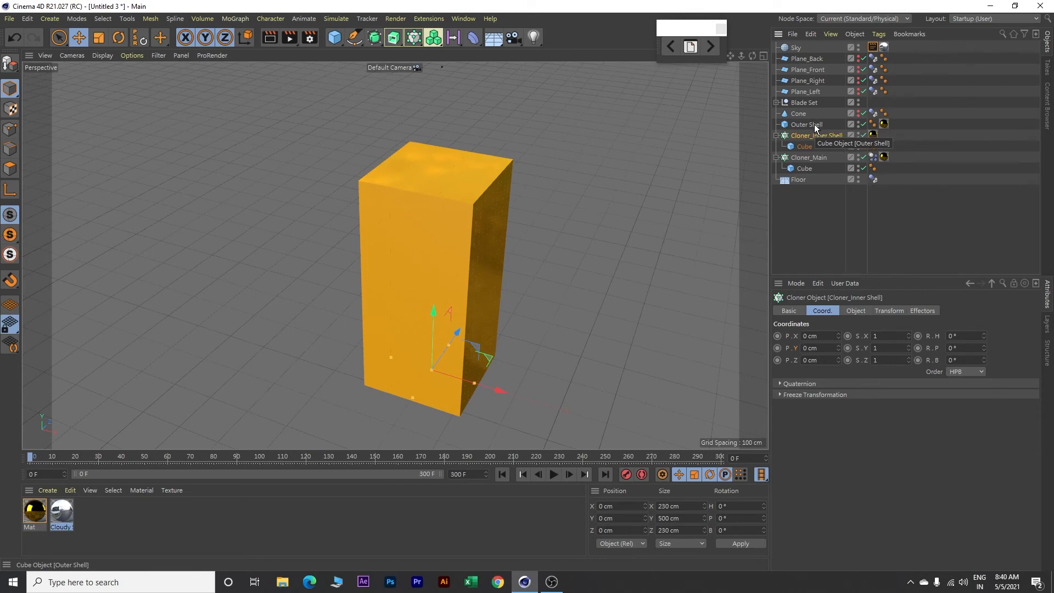
{"action": "left_click", "coordinate": [816, 126]}
{"action": "left_click_drag", "start_coordinate": [30, 457], "coordinate": [70, 457]}
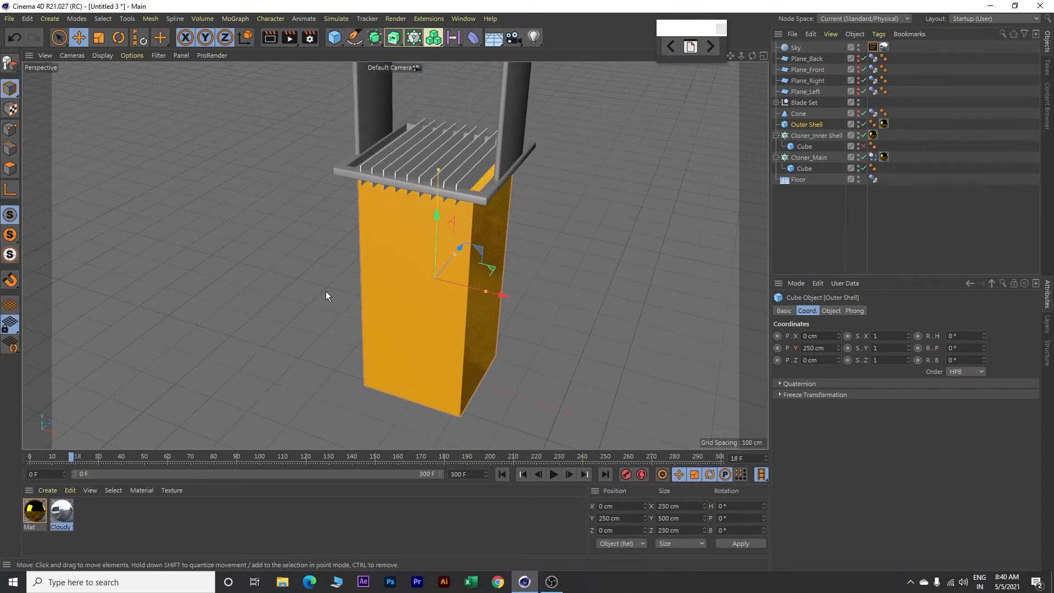
{"action": "left_click_drag", "start_coordinate": [541, 242], "coordinate": [559, 237], "text": "alt"}
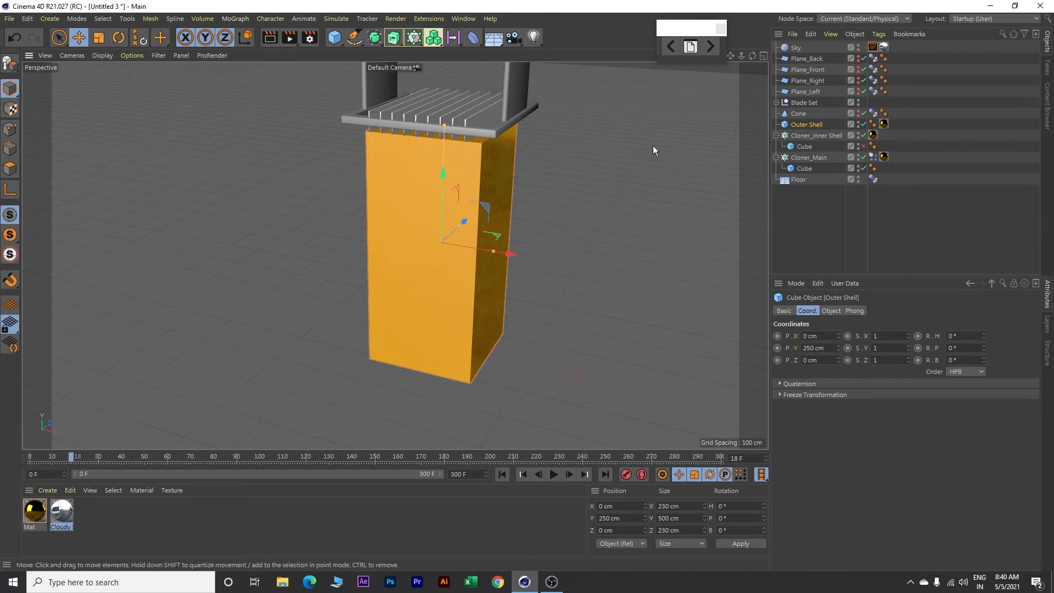
{"action": "mouse_move", "coordinate": [443, 174]}
{"action": "left_mouse_down"}
{"action": "mouse_move", "coordinate": [430, 367]}
{"action": "mouse_move", "coordinate": [443, 189]}
{"action": "left_mouse_up"}
{"action": "key", "text": "ctrl+z"}
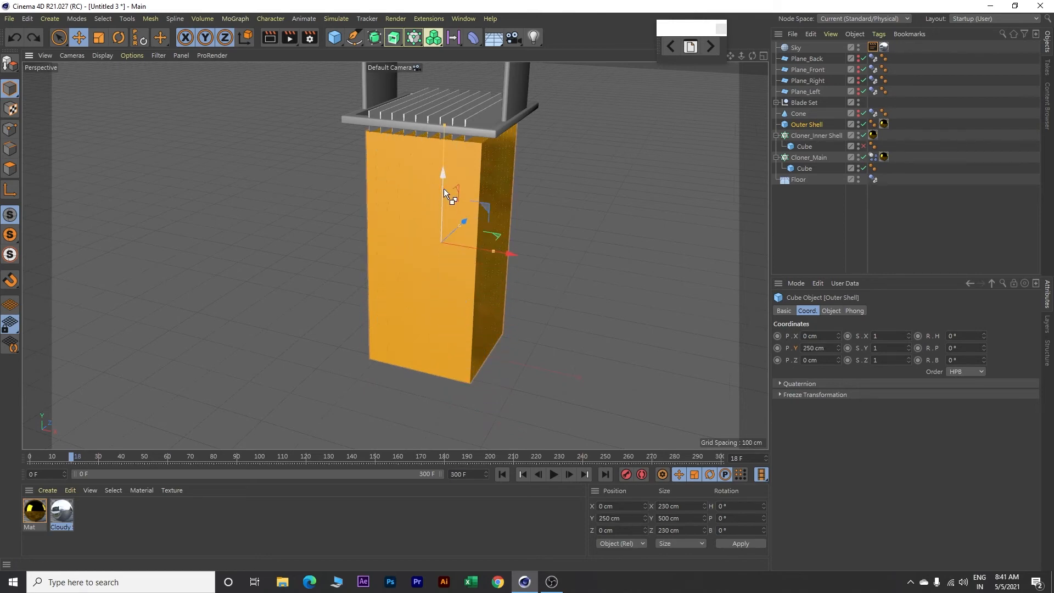
{"action": "left_click", "coordinate": [816, 125]}
{"action": "left_click", "coordinate": [777, 348]}
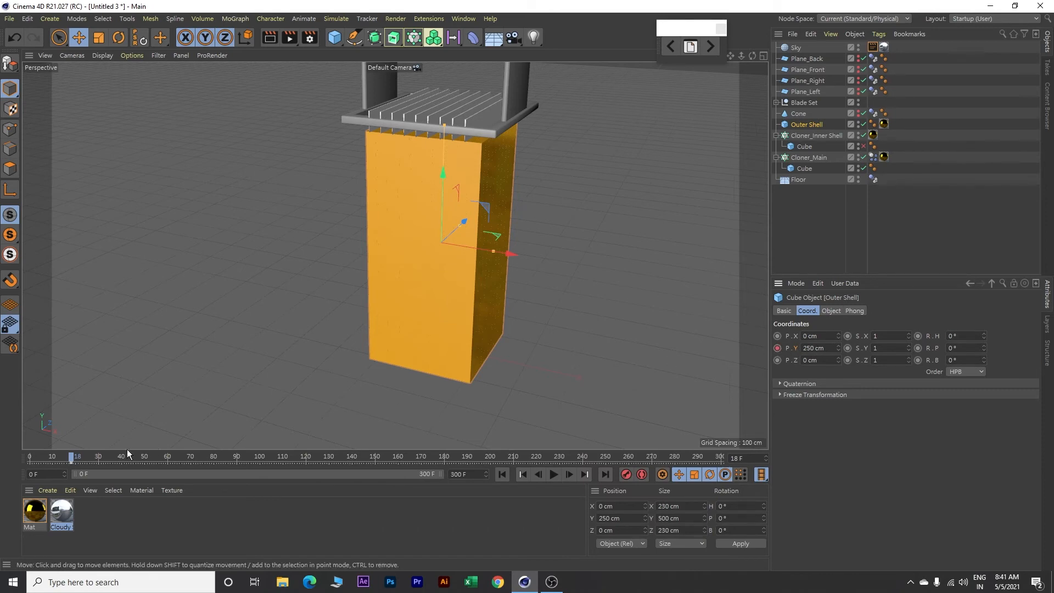
Set the Outer Shell's Y position to -320 cm at frame 40 and keyframe it
{"action": "left_click", "coordinate": [69, 458]}
{"action": "left_click_drag", "start_coordinate": [69, 458], "coordinate": [122, 458]}
{"action": "left_click", "coordinate": [829, 347]}
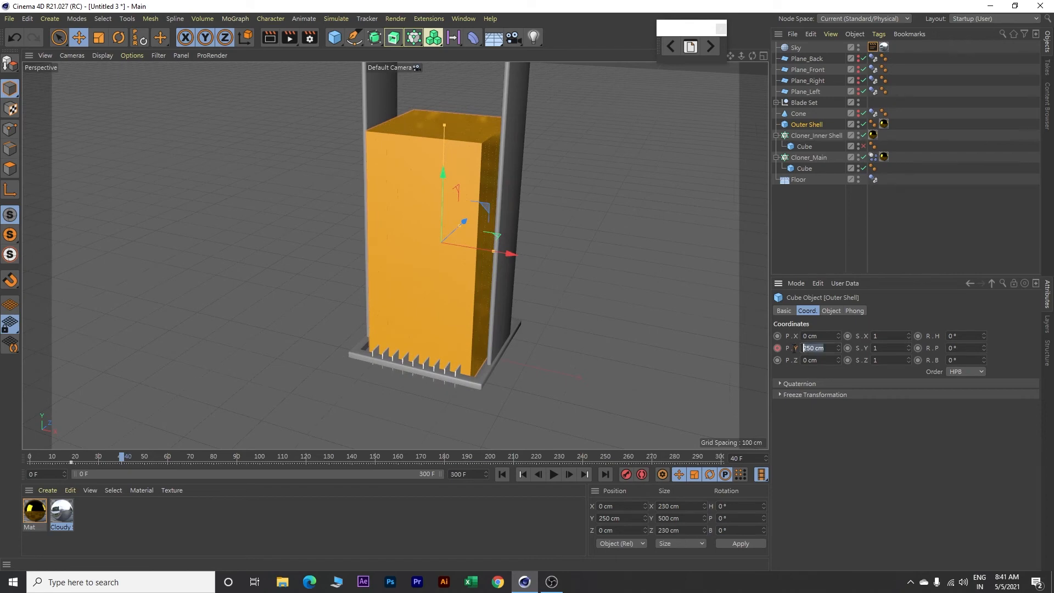
{"action": "type", "text": "-320"}
{"action": "key", "text": "Return"}
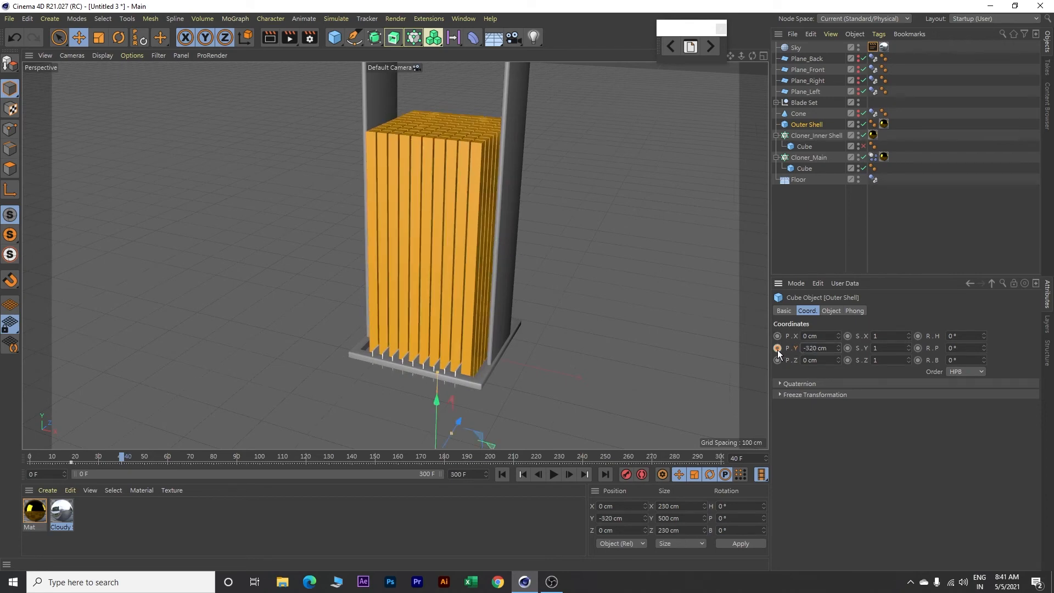
{"action": "left_click", "coordinate": [777, 348]}
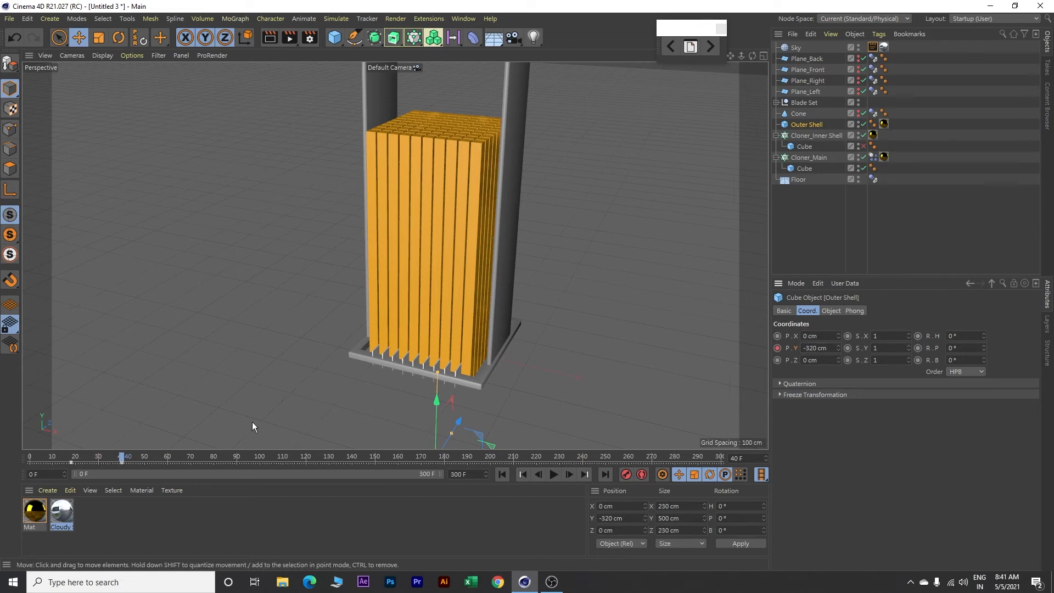
Play the animation from frame 0 to check the Outer Shell's movement during the first cut
{"action": "left_click_drag", "start_coordinate": [122, 459], "coordinate": [20, 454]}
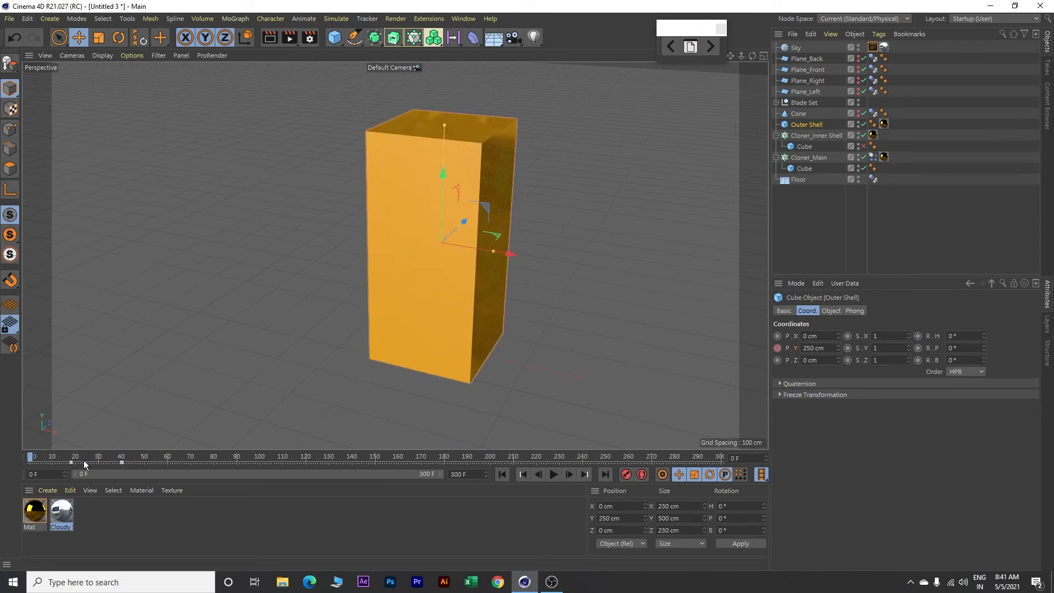
{"action": "left_click", "coordinate": [553, 474]}
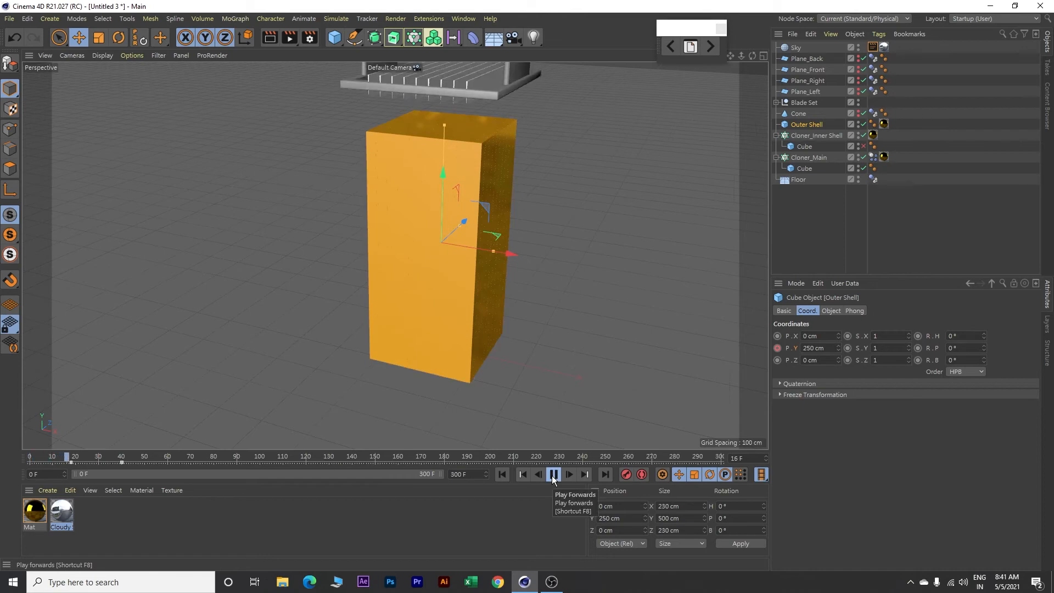
{"action": "left_click", "coordinate": [553, 474]}
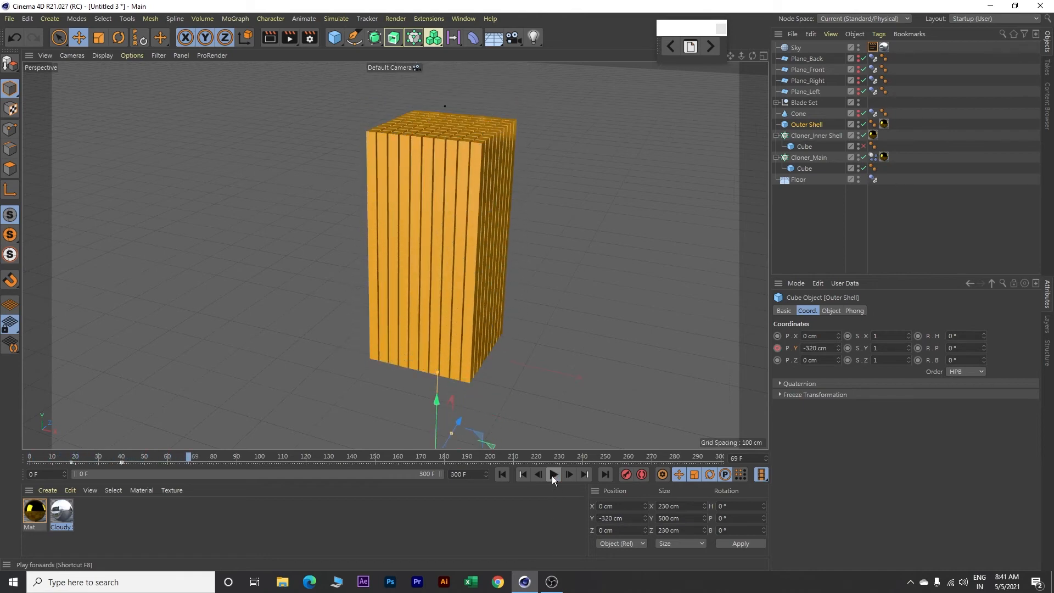
Show the F-curve of the Outer Shell's Y position, set all its keys to linear interpolation, and close the timeline
{"action": "left_click_drag", "start_coordinate": [188, 456], "coordinate": [71, 458]}
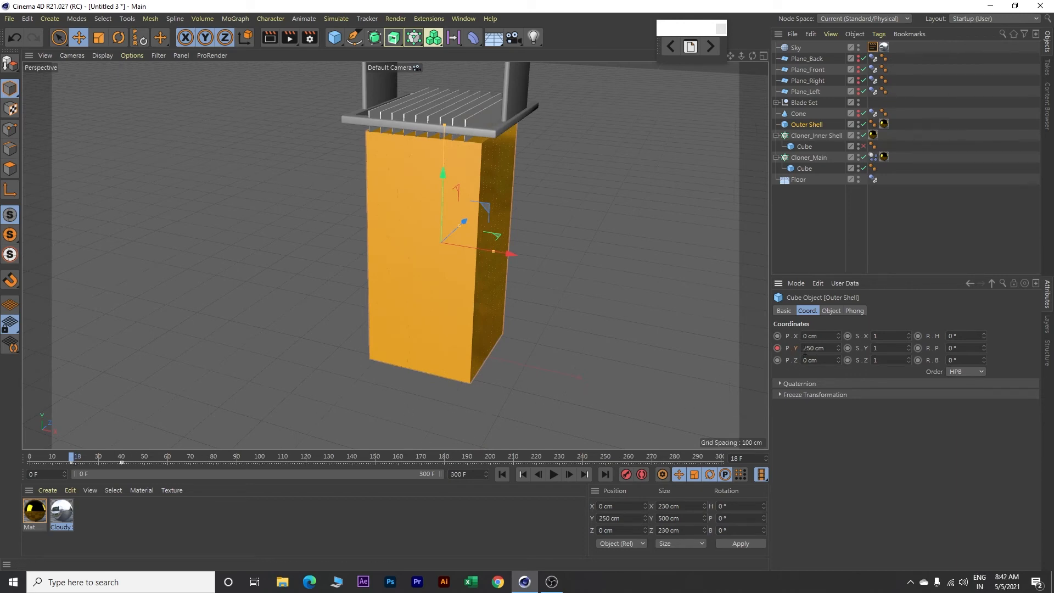
{"action": "right_click", "coordinate": [791, 348]}
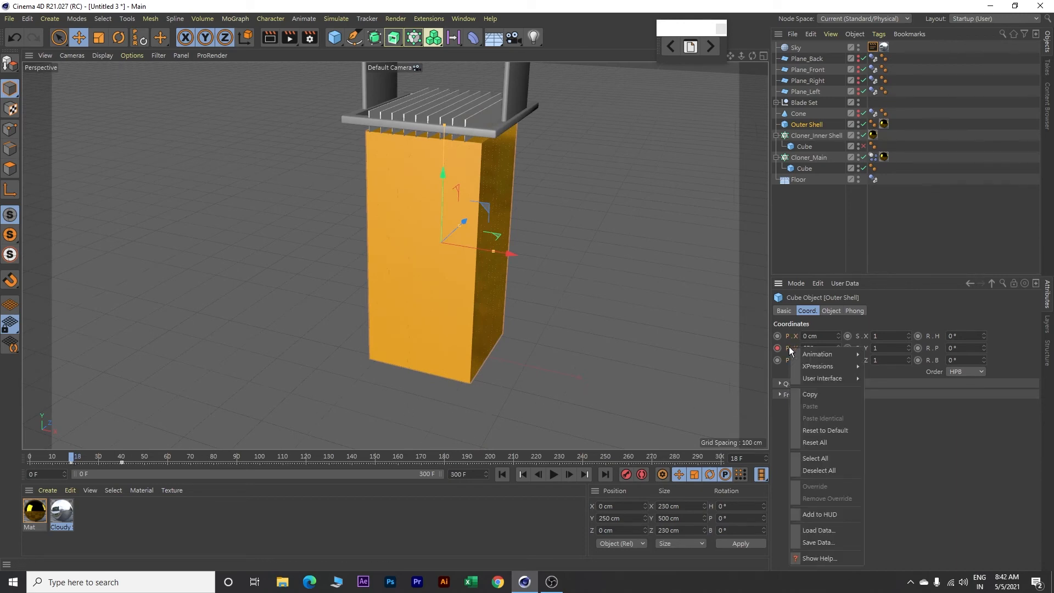
{"action": "mouse_move", "coordinate": [811, 352]}
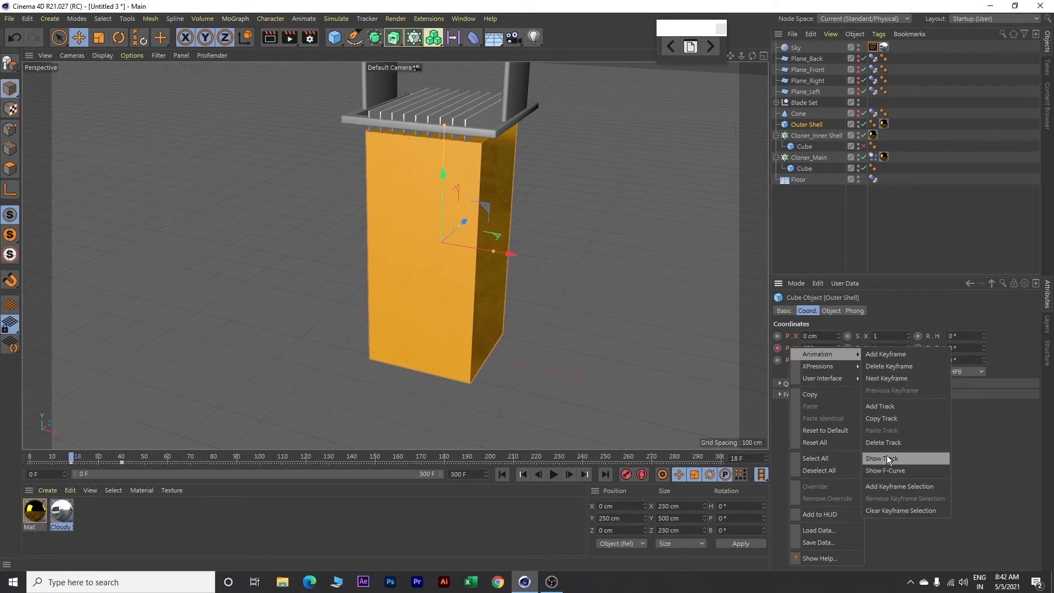
{"action": "left_click", "coordinate": [885, 470]}
{"action": "left_click_drag", "start_coordinate": [815, 261], "coordinate": [661, 163]}
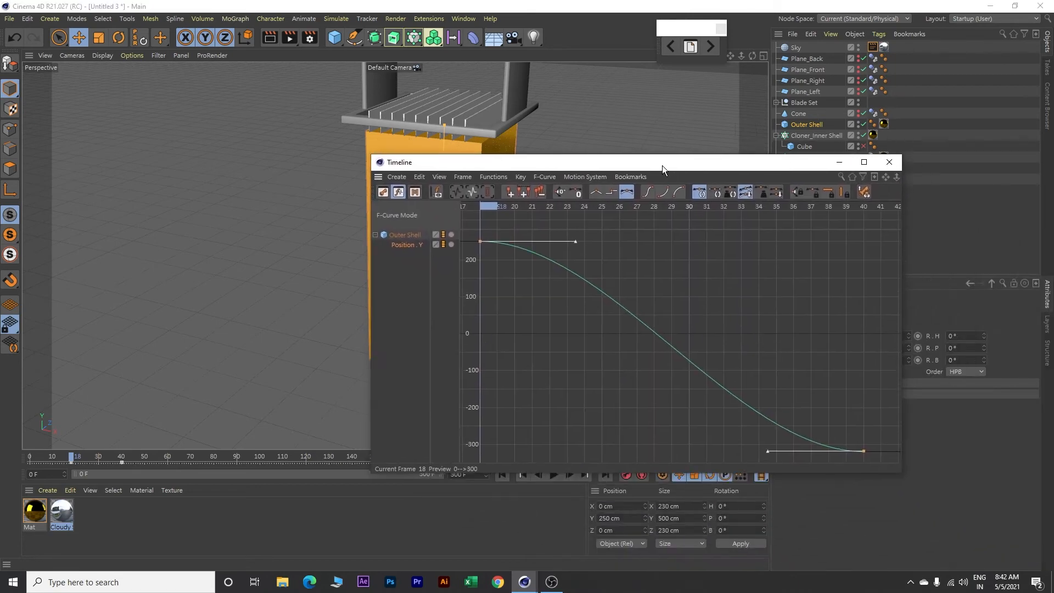
{"action": "left_click", "coordinate": [720, 270]}
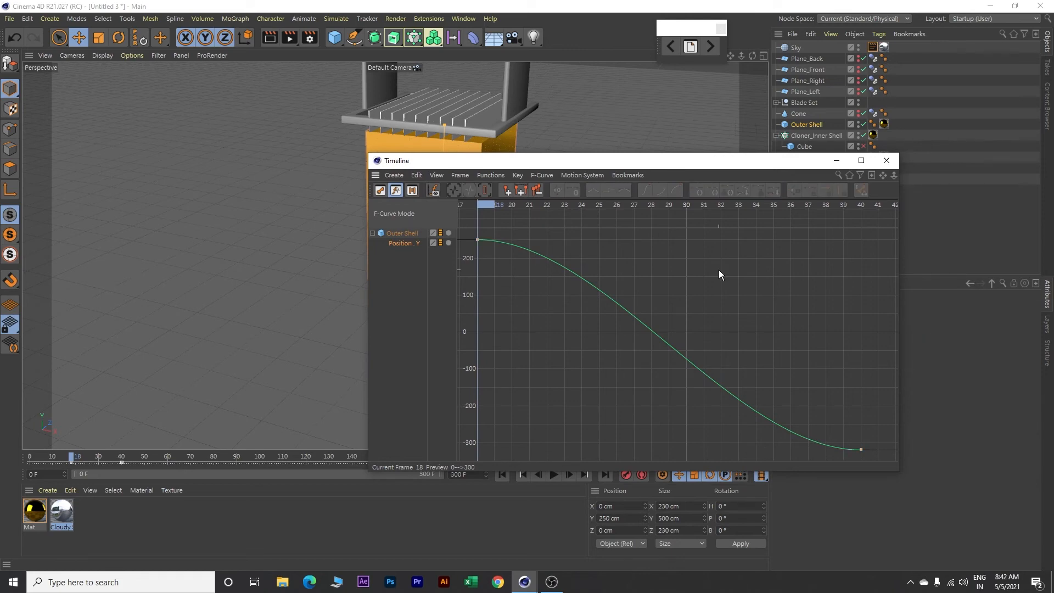
{"action": "key", "text": "ctrl+a"}
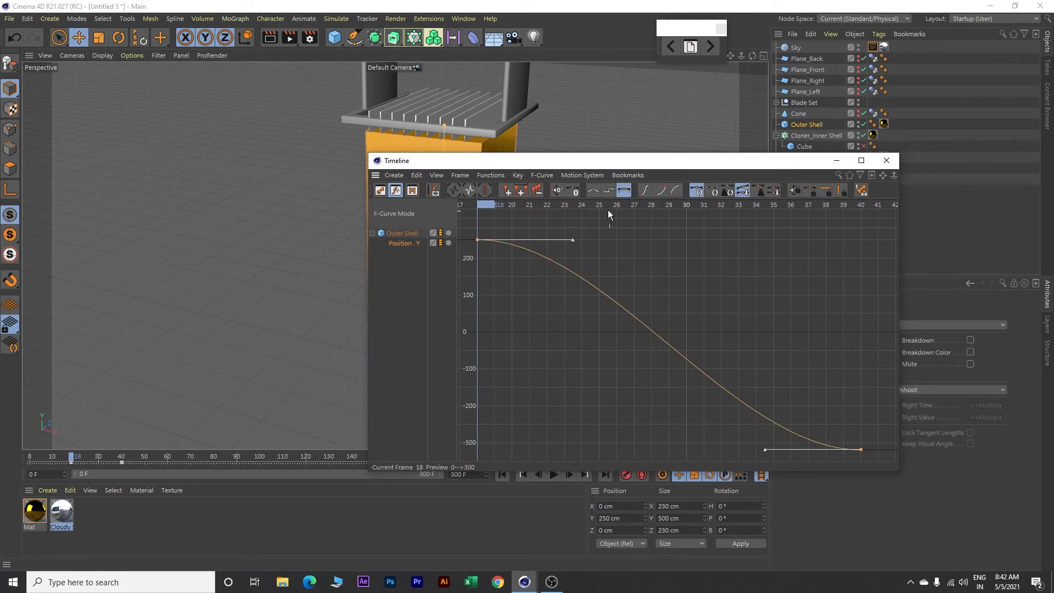
{"action": "left_click", "coordinate": [595, 190]}
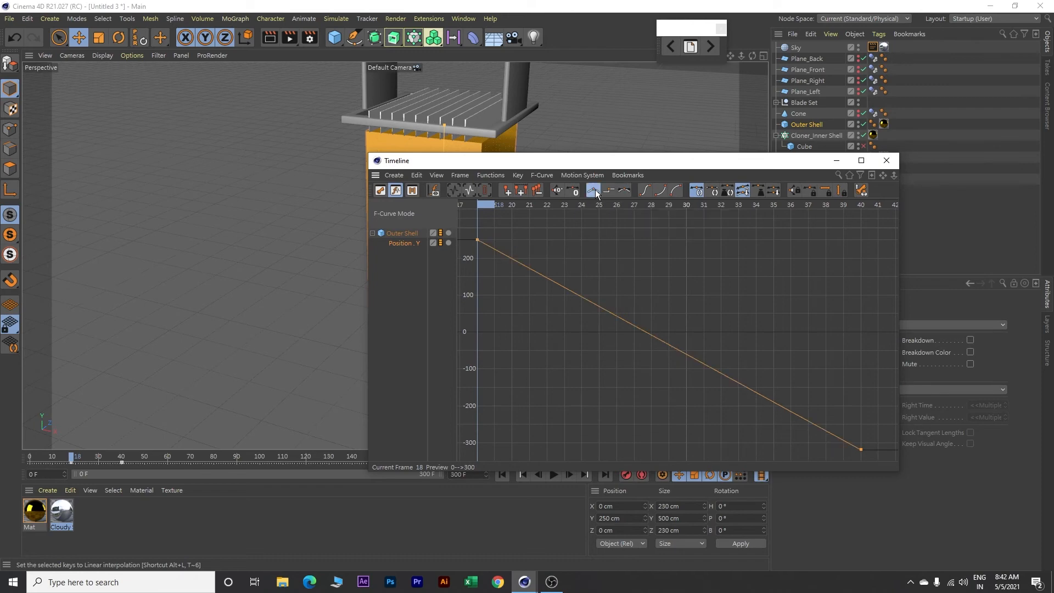
{"action": "left_click", "coordinate": [886, 160]}
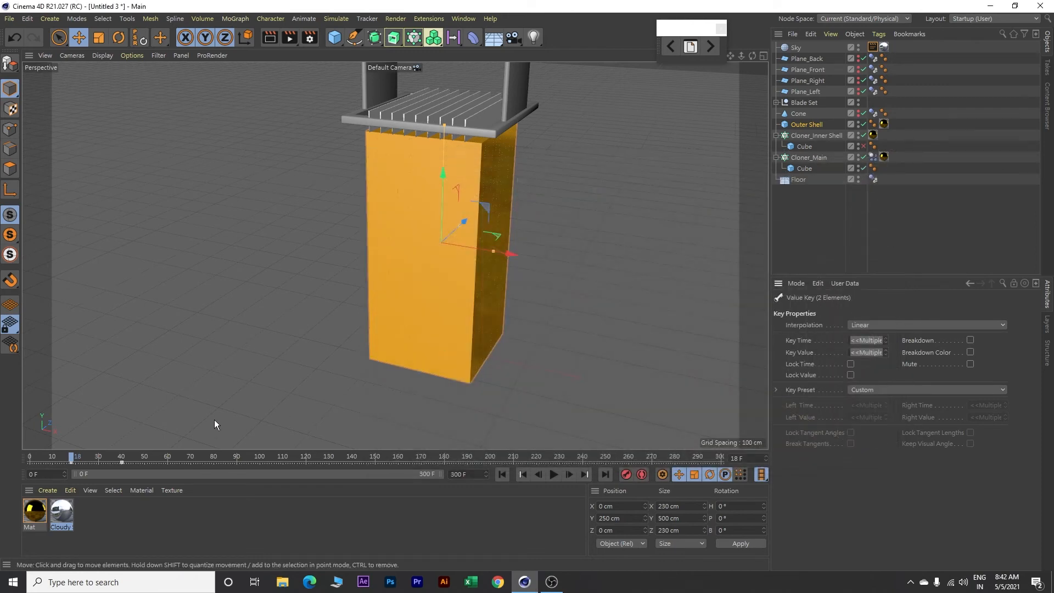
Scrub the first cut to frame 40, return to the start, and enable the Cube inside Cloner_Inner Shell
{"action": "left_click_drag", "start_coordinate": [72, 459], "coordinate": [123, 465]}
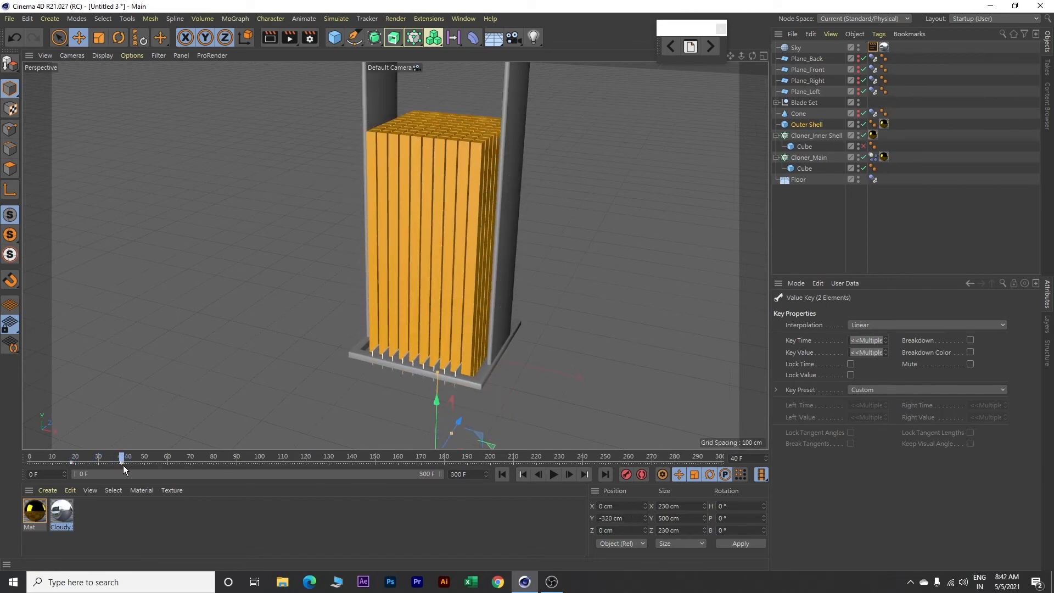
{"action": "left_click", "coordinate": [502, 475]}
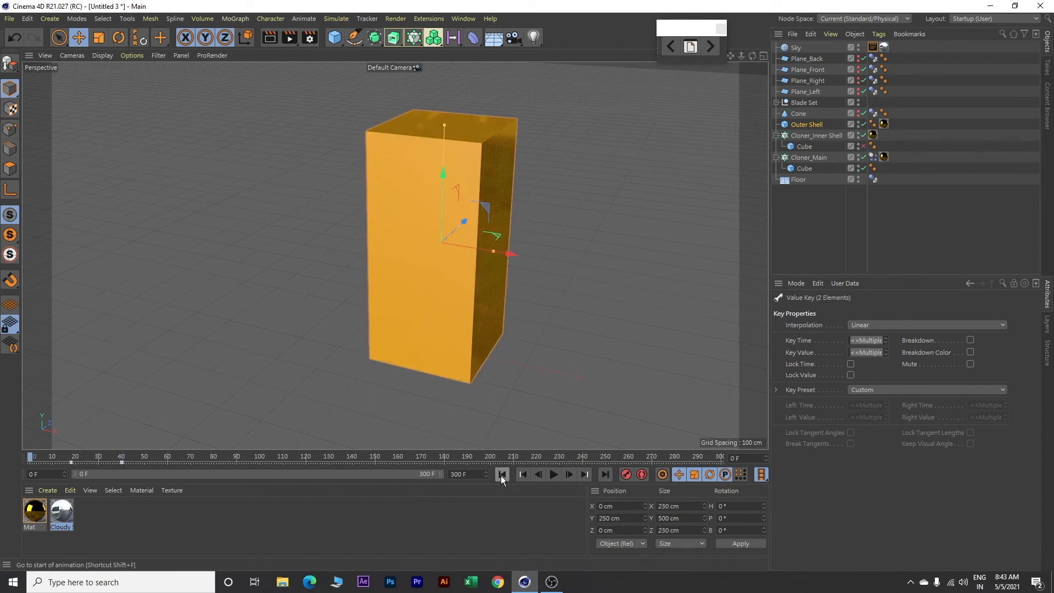
{"action": "left_click", "coordinate": [863, 147]}
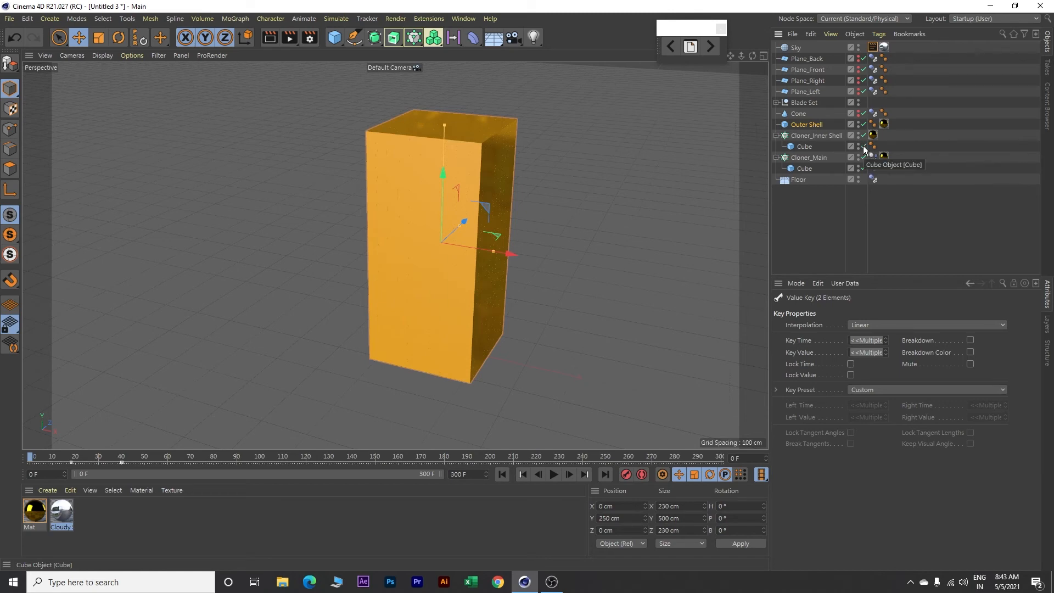
Keyframe Cloner_Inner Shell's position at 0 cm on frame 98, and its Y position at -500 cm on frame 120
{"action": "left_click", "coordinate": [818, 136]}
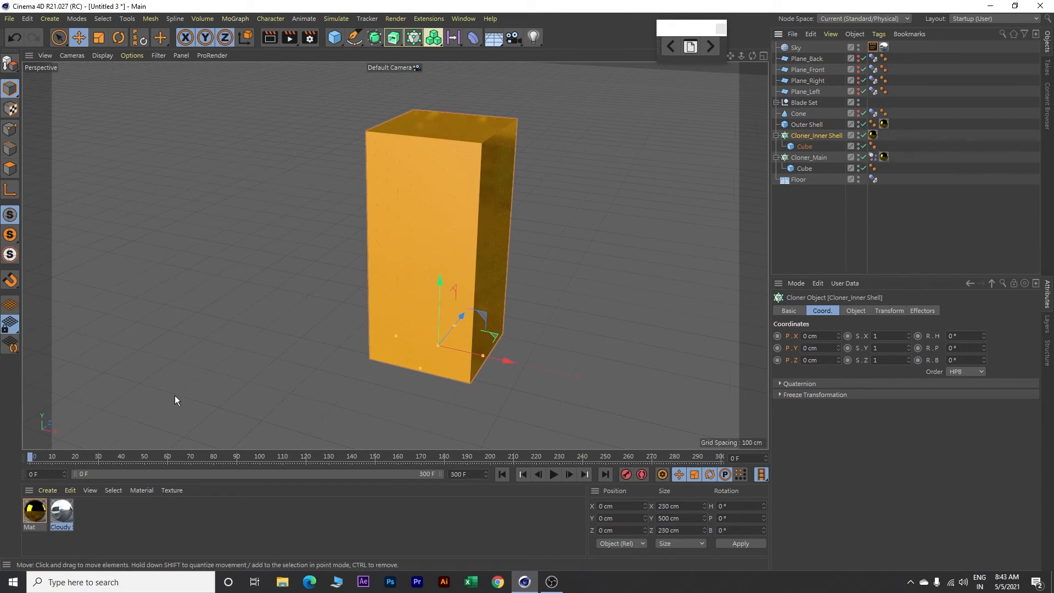
{"action": "left_click_drag", "start_coordinate": [30, 457], "coordinate": [255, 464]}
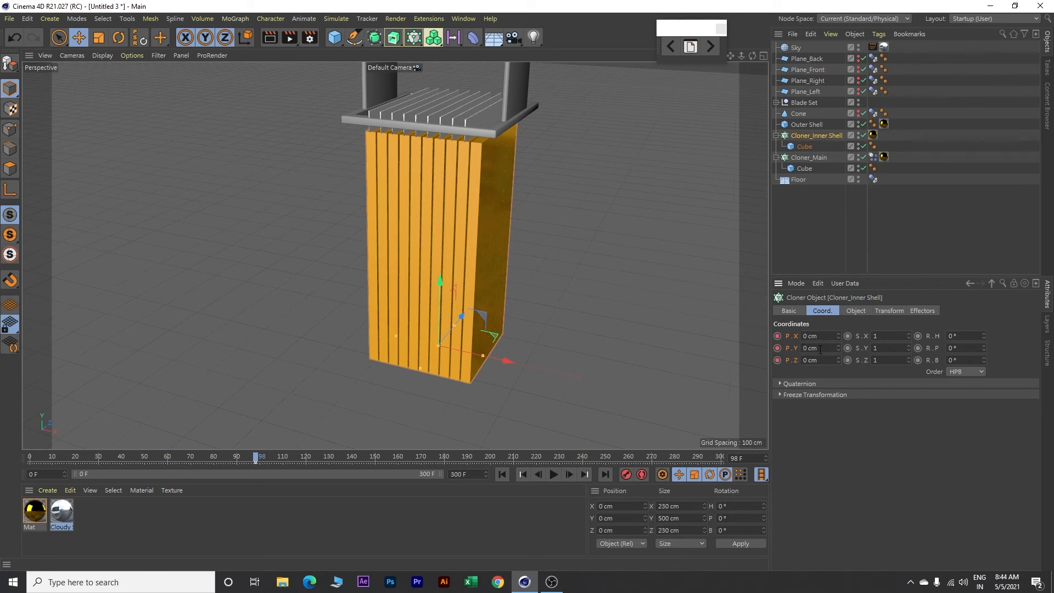
{"action": "left_click_drag", "start_coordinate": [260, 461], "coordinate": [307, 462]}
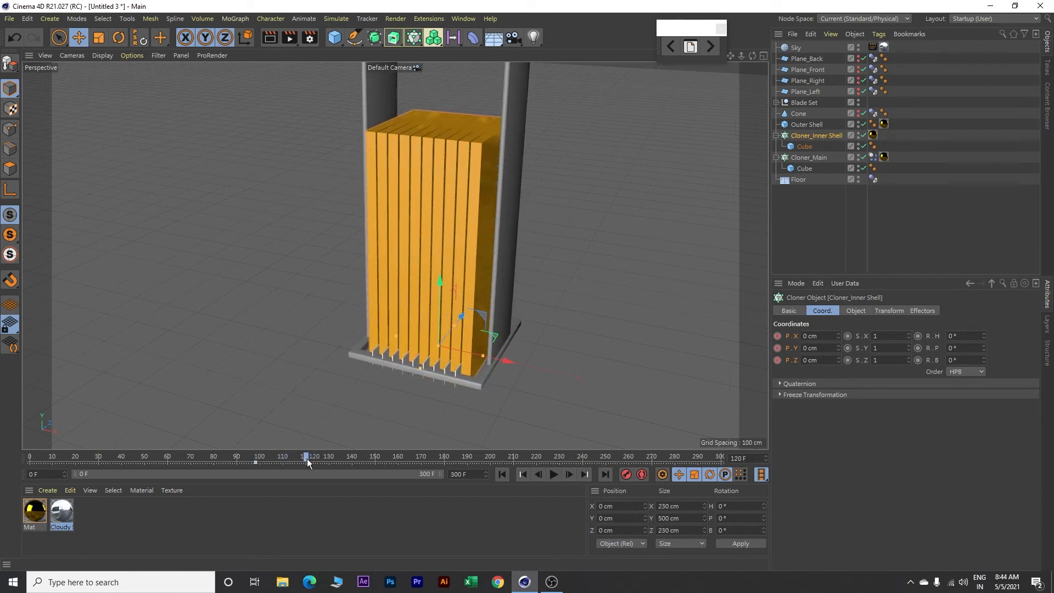
{"action": "left_click_drag", "start_coordinate": [823, 348], "coordinate": [780, 346]}
{"action": "type", "text": "-500"}
{"action": "key", "text": "Return"}
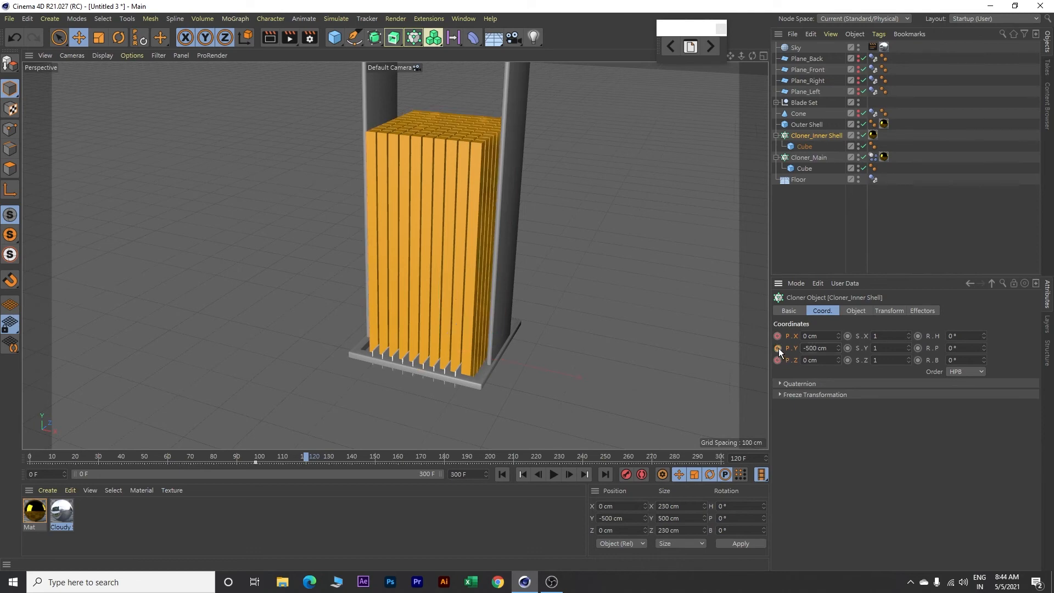
Show the F-curve of Cloner_Inner Shell's Y position and set all its keys to linear interpolation
{"action": "right_click", "coordinate": [791, 345]}
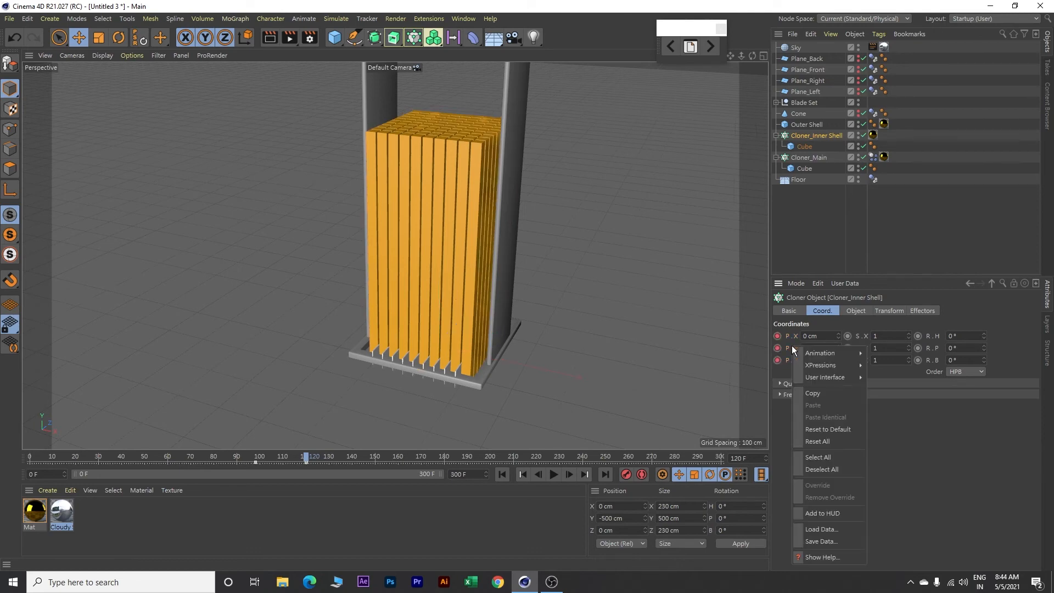
{"action": "mouse_move", "coordinate": [817, 353]}
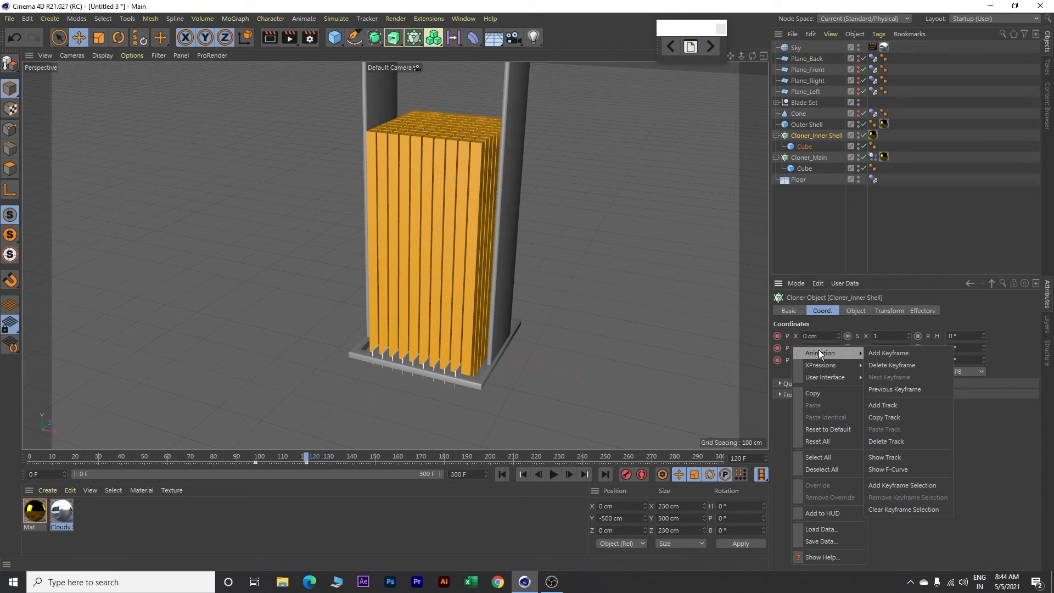
{"action": "left_click", "coordinate": [894, 466]}
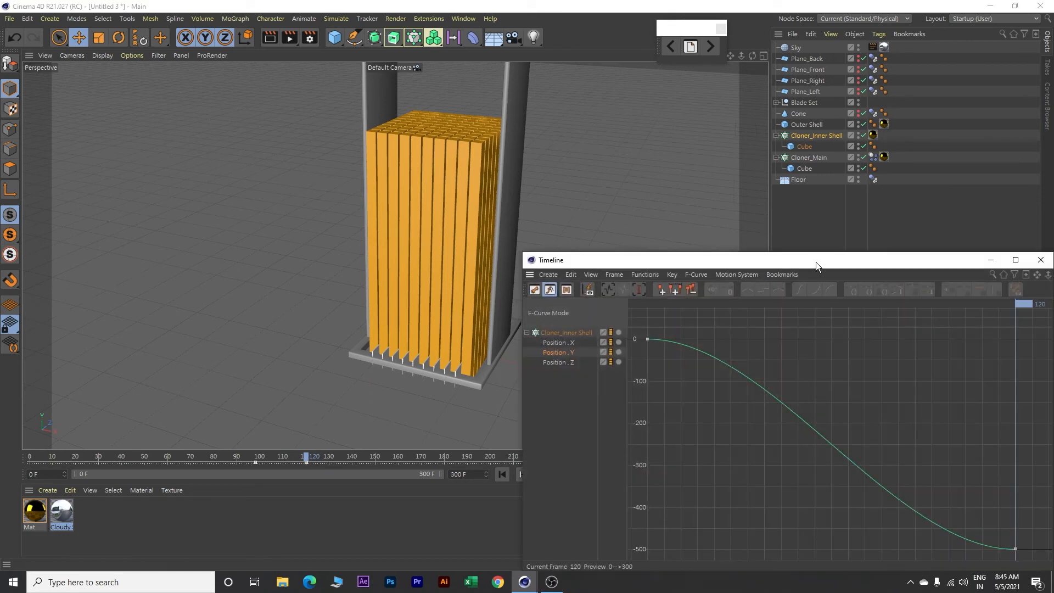
{"action": "left_click_drag", "start_coordinate": [816, 262], "coordinate": [641, 160]}
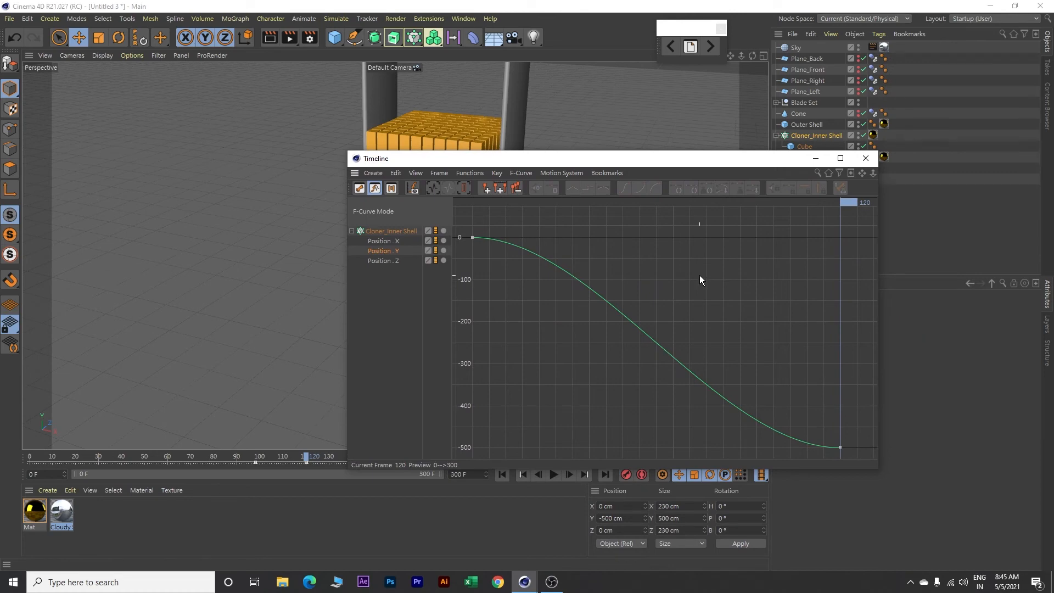
{"action": "key", "text": "ctrl+a"}
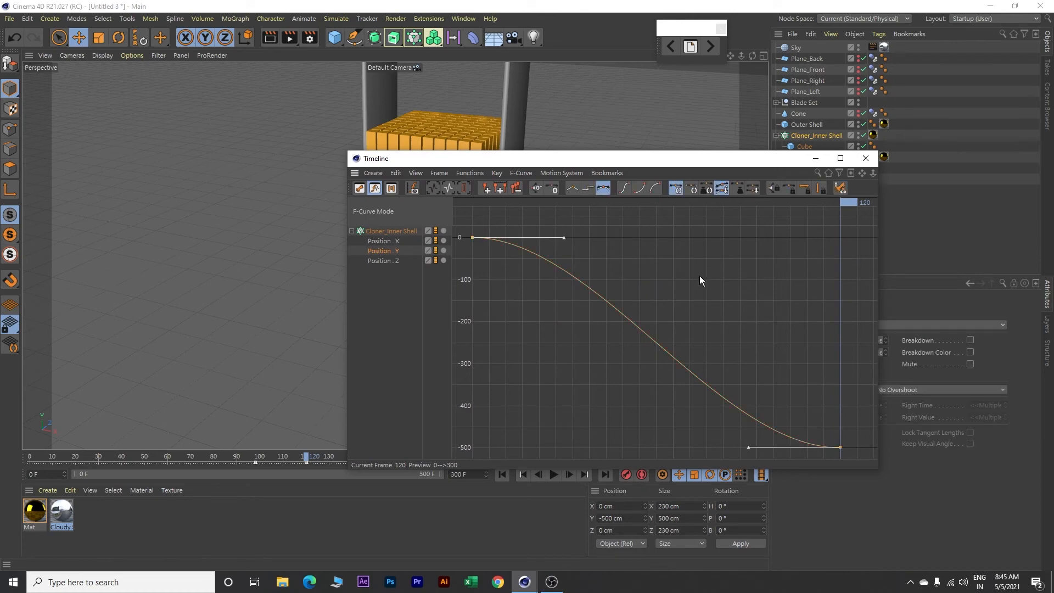
{"action": "left_click", "coordinate": [572, 189]}
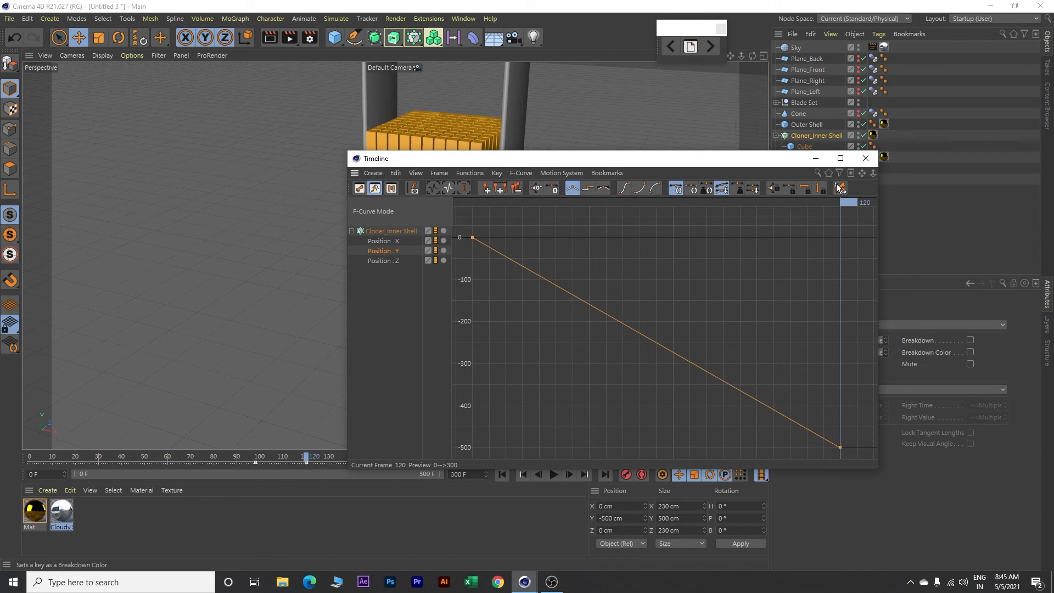
Close the timeline, examine the blades cutting through the inner shell around frame 109, and return to frame 0
{"action": "left_click", "coordinate": [866, 158]}
{"action": "scroll", "coordinate": [609, 195], "scroll_direction": "down", "scroll_amount": 2}
{"action": "scroll", "coordinate": [608, 195], "scroll_direction": "down", "scroll_amount": 1}
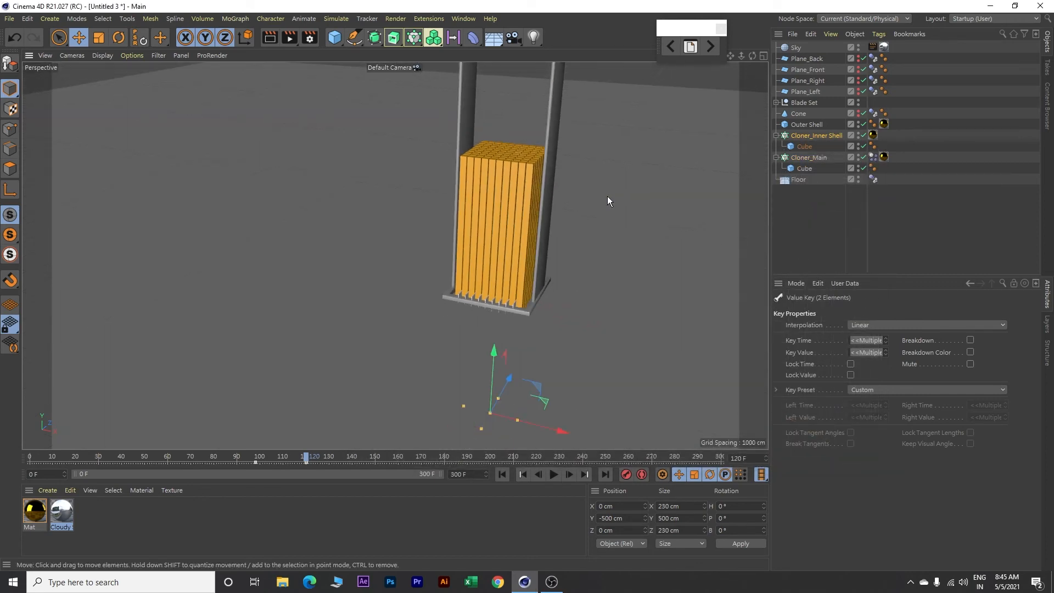
{"action": "left_click_drag", "start_coordinate": [644, 190], "coordinate": [598, 166], "text": "alt"}
{"action": "left_click_drag", "start_coordinate": [306, 458], "coordinate": [282, 473]}
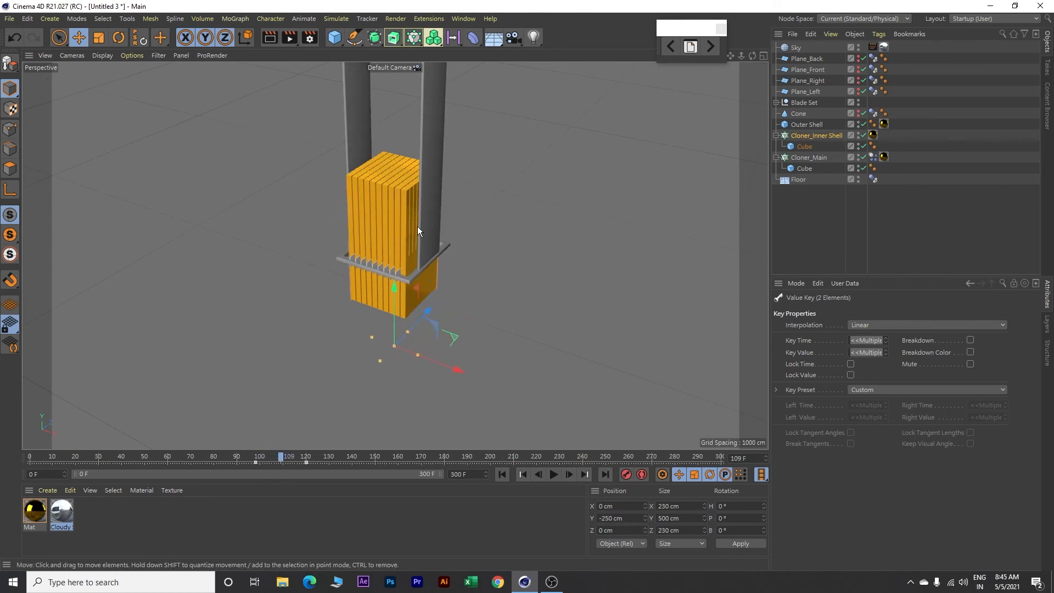
{"action": "scroll", "coordinate": [449, 295], "scroll_direction": "up", "scroll_amount": 5}
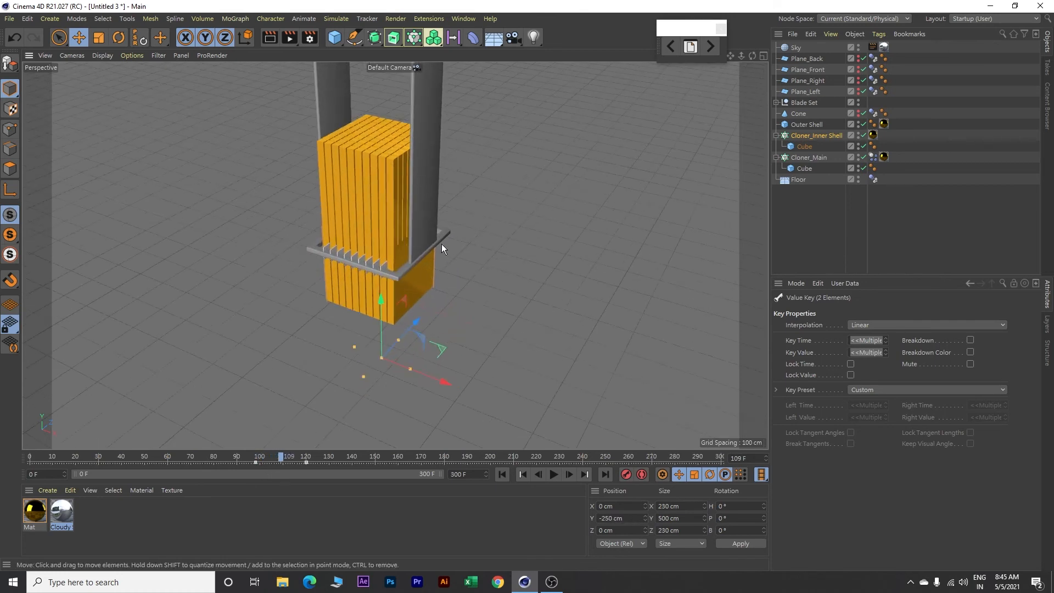
{"action": "mouse_move", "coordinate": [281, 462]}
{"action": "left_mouse_down"}
{"action": "mouse_move", "coordinate": [252, 455]}
{"action": "mouse_move", "coordinate": [282, 459]}
{"action": "left_mouse_up"}
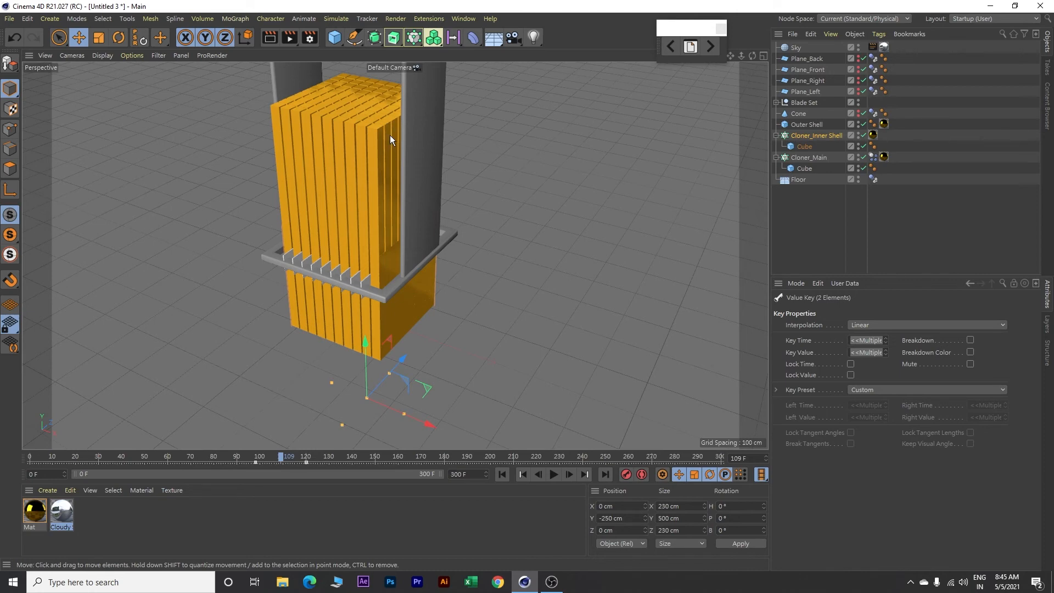
{"action": "scroll", "coordinate": [366, 191], "scroll_direction": "down", "scroll_amount": 6}
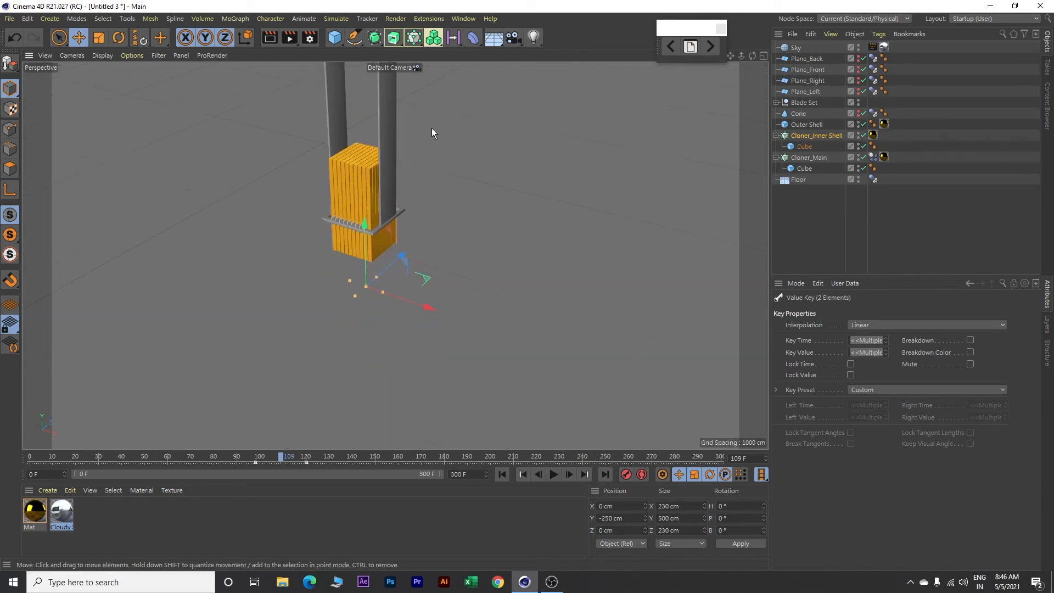
{"action": "middle_click_drag", "start_coordinate": [434, 120], "coordinate": [448, 154], "text": "alt"}
{"action": "scroll", "coordinate": [448, 153], "scroll_direction": "up", "scroll_amount": 2}
{"action": "left_click_drag", "start_coordinate": [284, 456], "coordinate": [30, 457]}
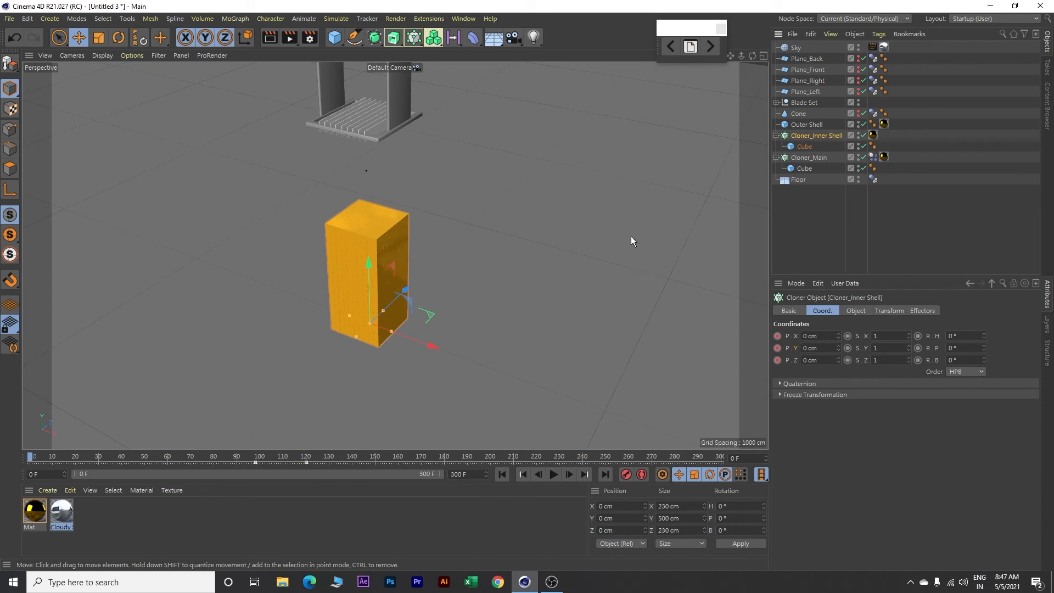
Keyframe the Blade Set's heading rotation at 0° on frame 80 and 90° on frame 92, and return to frame 0
{"action": "left_click", "coordinate": [809, 105]}
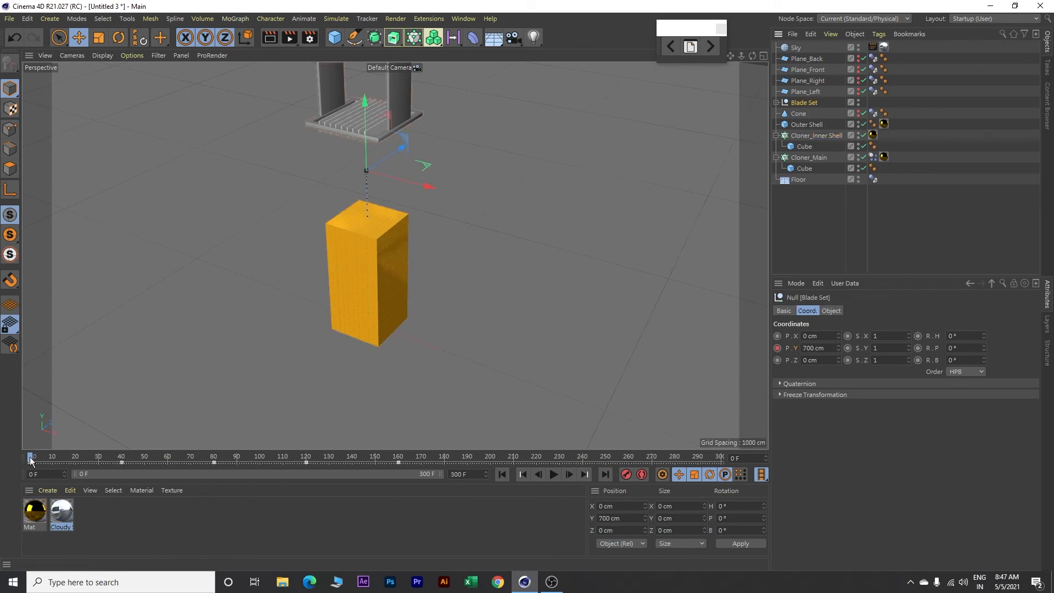
{"action": "left_click_drag", "start_coordinate": [27, 457], "coordinate": [214, 460]}
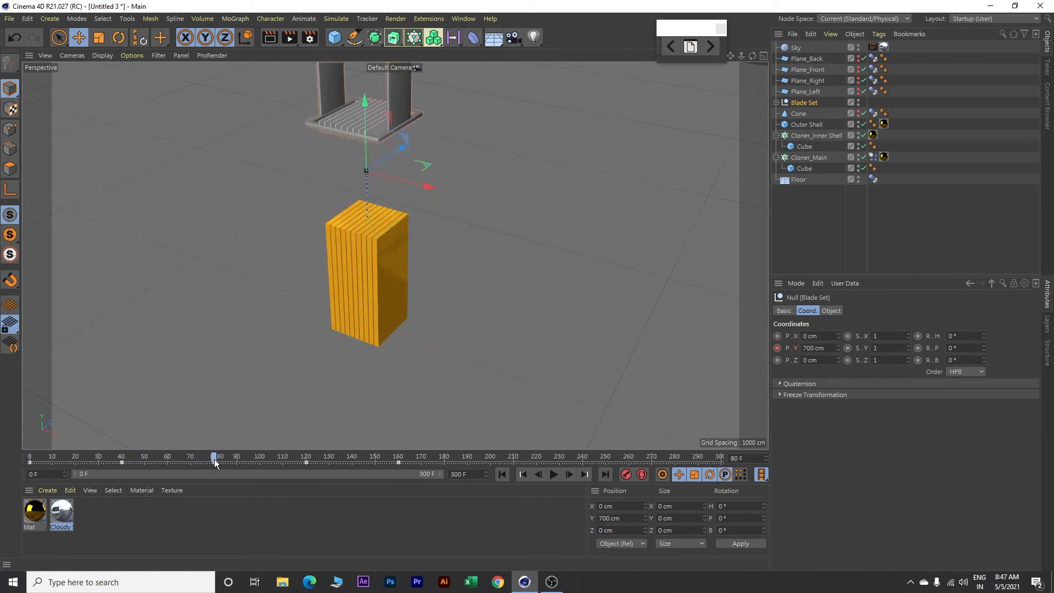
{"action": "left_click", "coordinate": [919, 336]}
{"action": "left_click_drag", "start_coordinate": [212, 455], "coordinate": [242, 457]}
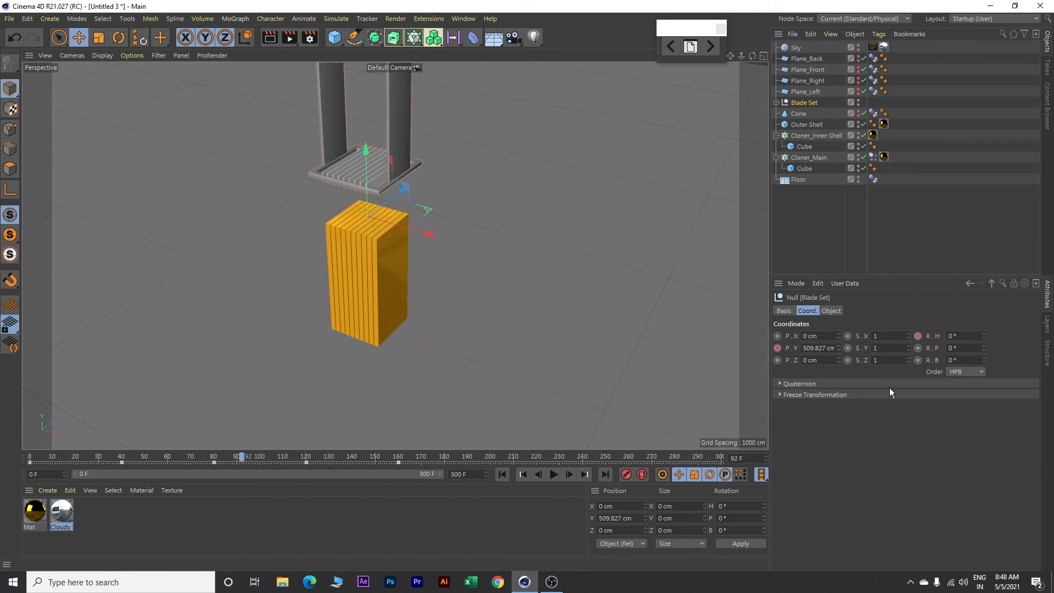
{"action": "left_click_drag", "start_coordinate": [960, 336], "coordinate": [903, 329]}
{"action": "type", "text": "90"}
{"action": "key", "text": "Return"}
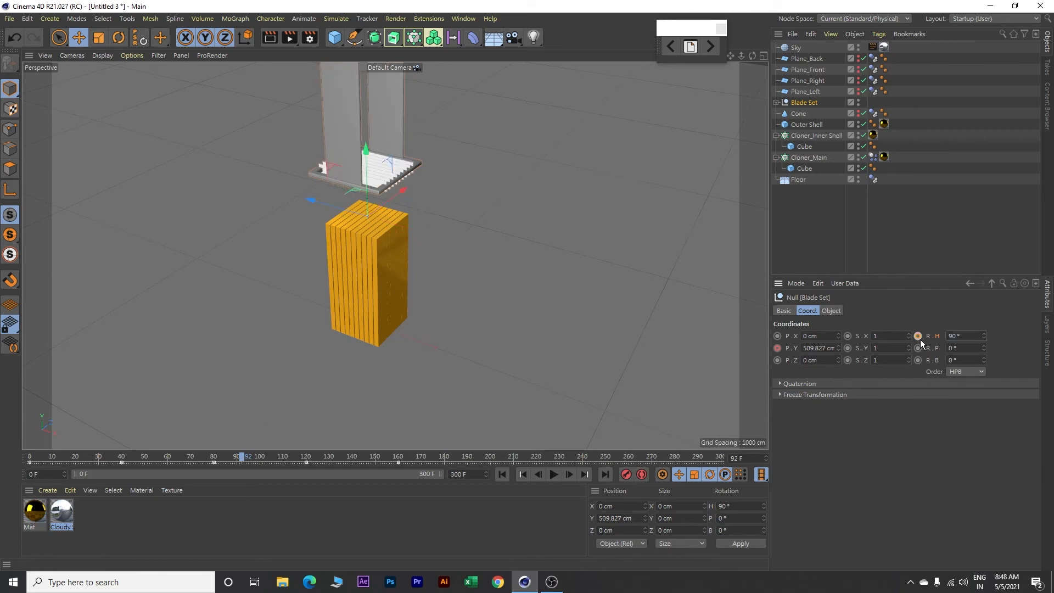
{"action": "mouse_move", "coordinate": [244, 459]}
{"action": "left_mouse_down"}
{"action": "mouse_move", "coordinate": [212, 460]}
{"action": "mouse_move", "coordinate": [259, 465]}
{"action": "left_mouse_up"}
{"action": "left_click_drag", "start_coordinate": [265, 467], "coordinate": [27, 463]}
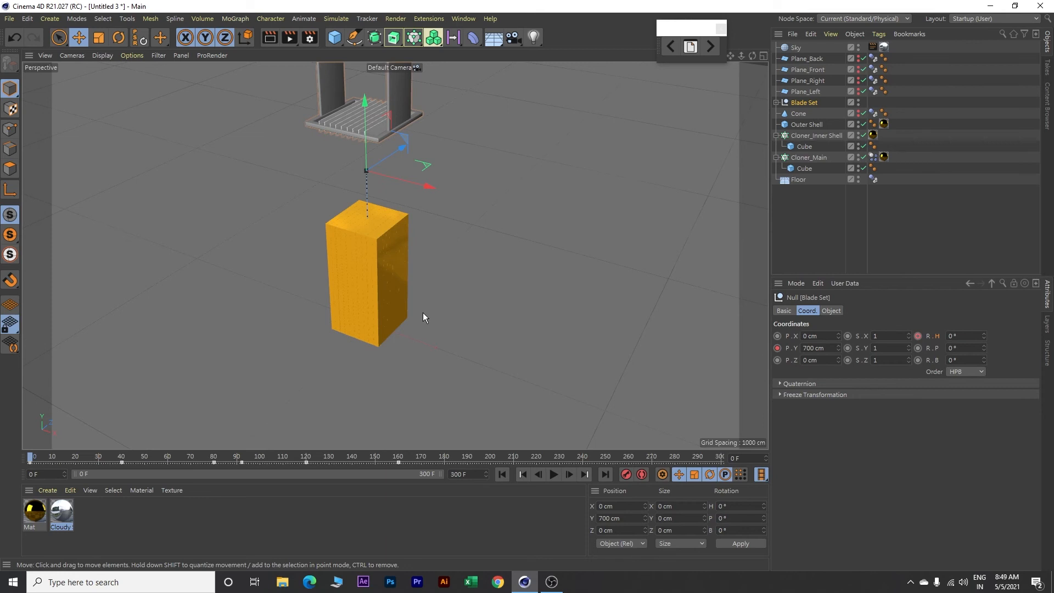
Add an area light named Light_Front in front of the gold block, at about Y 388 cm and Z -395 cm
{"action": "left_click", "coordinate": [533, 36]}
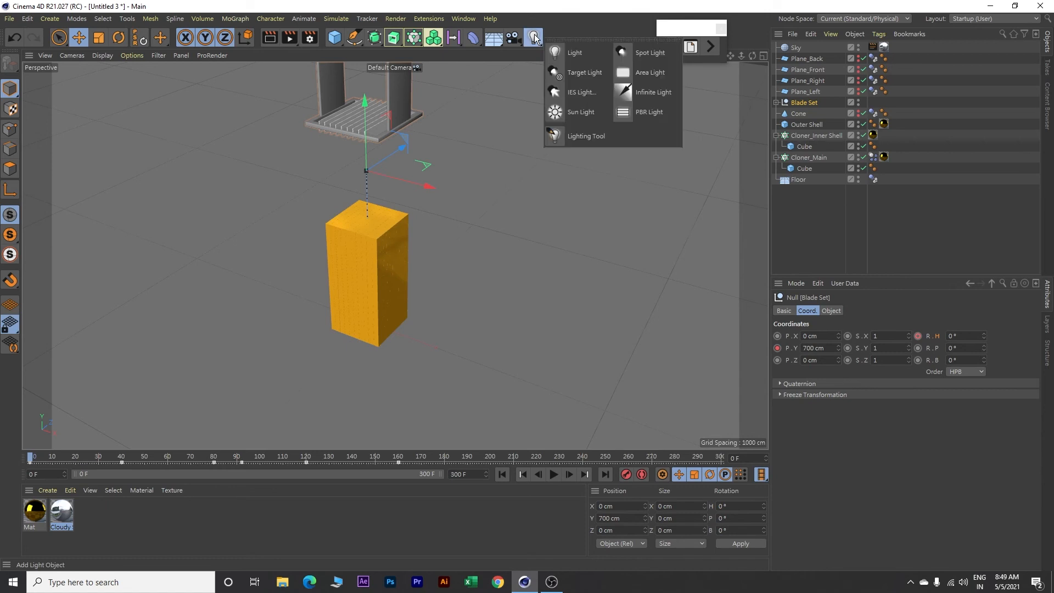
{"action": "left_click", "coordinate": [635, 68]}
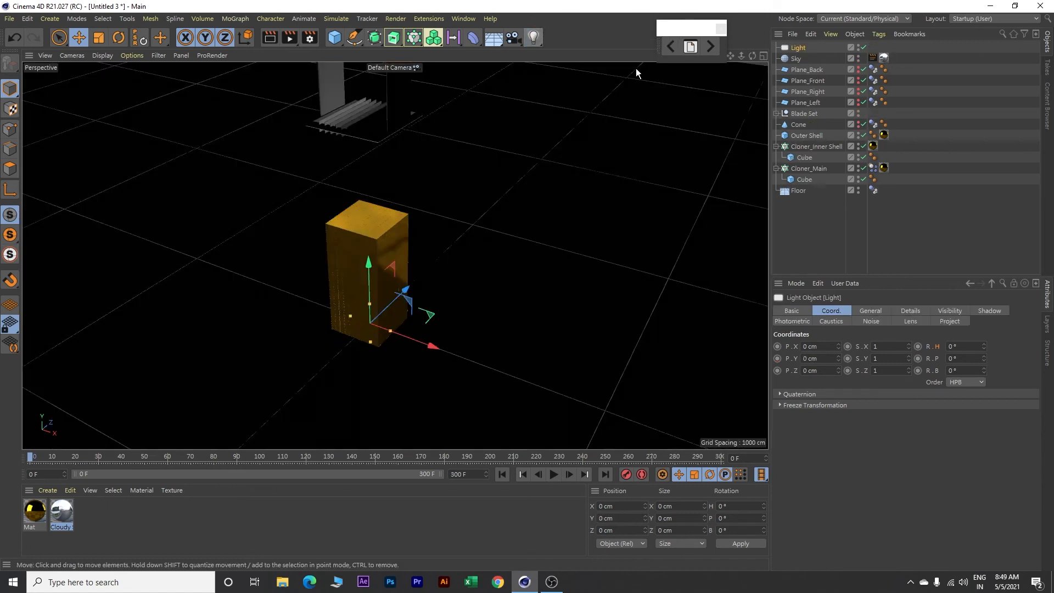
{"action": "left_click_drag", "start_coordinate": [370, 269], "coordinate": [371, 186]}
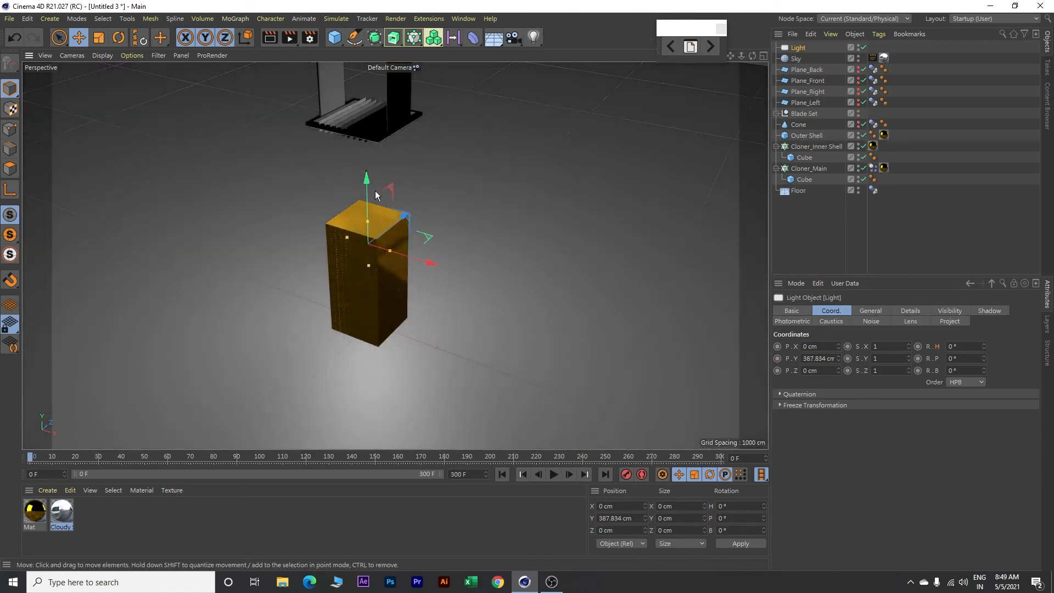
{"action": "left_click_drag", "start_coordinate": [398, 219], "coordinate": [335, 262]}
{"action": "double_click", "coordinate": [804, 48]}
{"action": "type", "text": "_Front"}
{"action": "key", "text": "Return"}
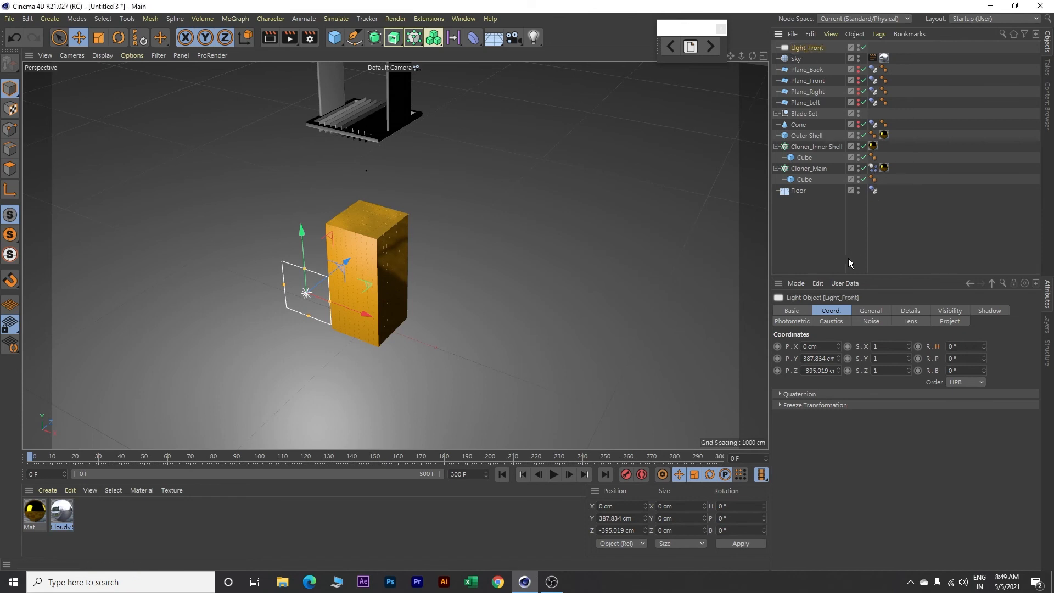
Set Light_Front's Y position to 550 cm and its Z position to -550 cm
{"action": "double_click", "coordinate": [805, 359]}
{"action": "type", "text": "550"}
{"action": "double_click", "coordinate": [805, 371]}
{"action": "type", "text": "-550"}
{"action": "key", "text": "Return"}
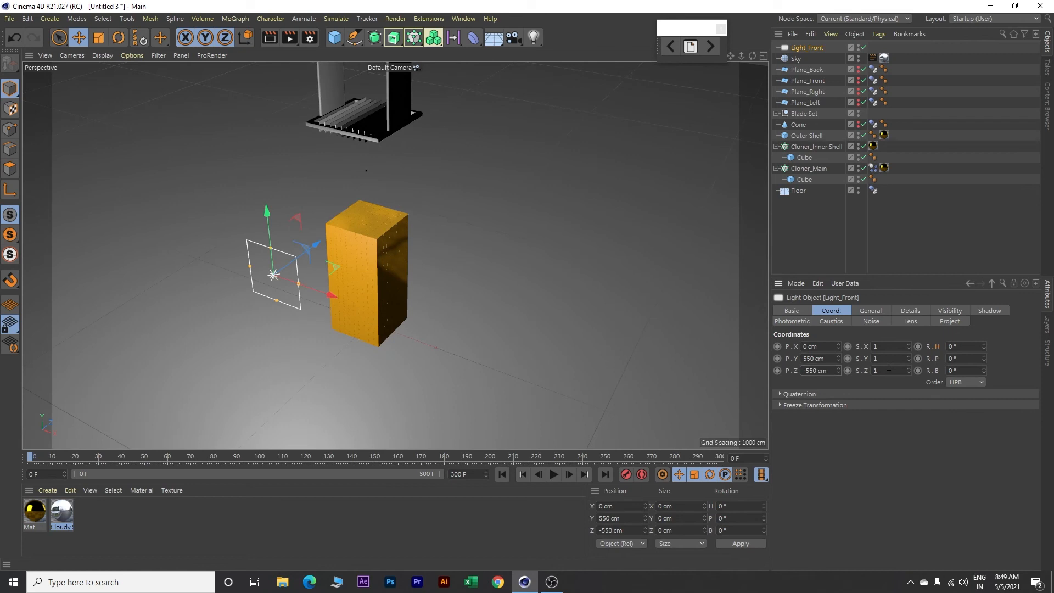
Set the shadow type of Light_Front to Shadow Maps (Soft)
{"action": "left_click", "coordinate": [873, 312]}
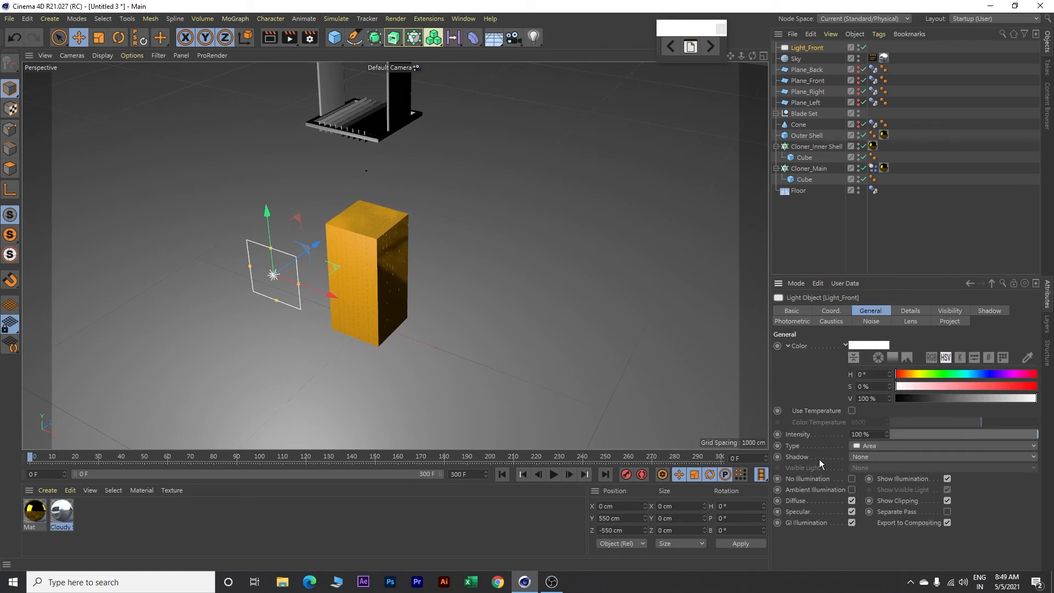
{"action": "left_click", "coordinate": [878, 456]}
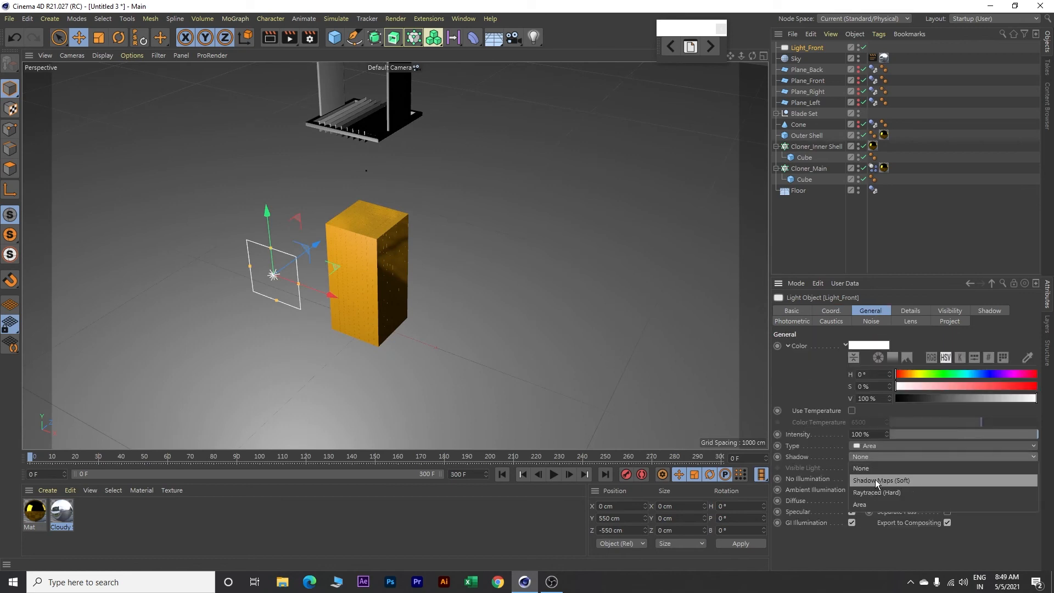
{"action": "left_click", "coordinate": [908, 481]}
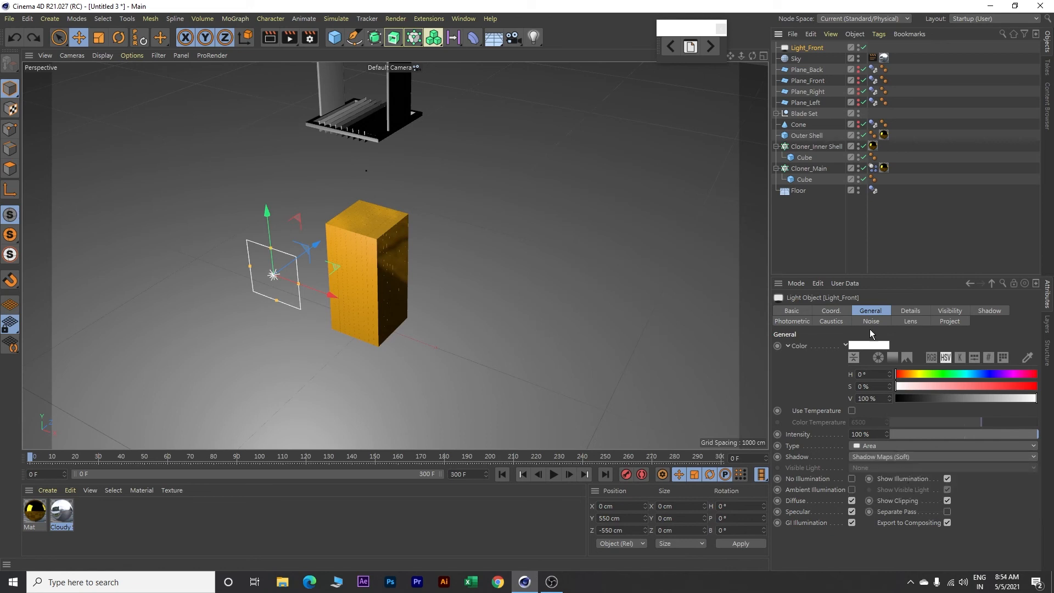
Duplicate Light_Front and rename the copy Light_Back
{"action": "left_click", "coordinate": [817, 49]}
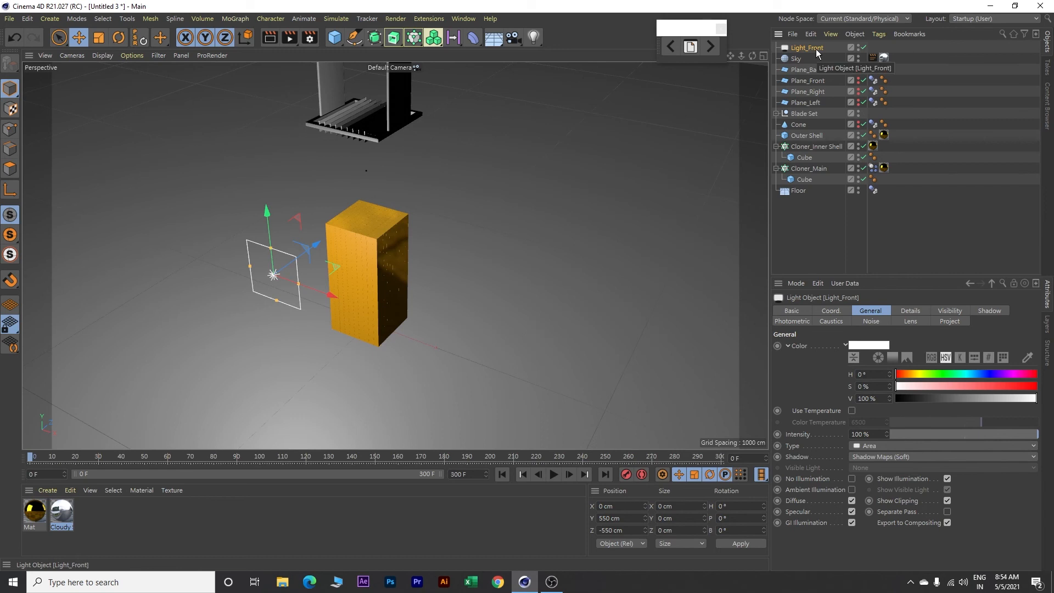
{"action": "key", "text": "ctrl+c"}
{"action": "key", "text": "ctrl+v"}
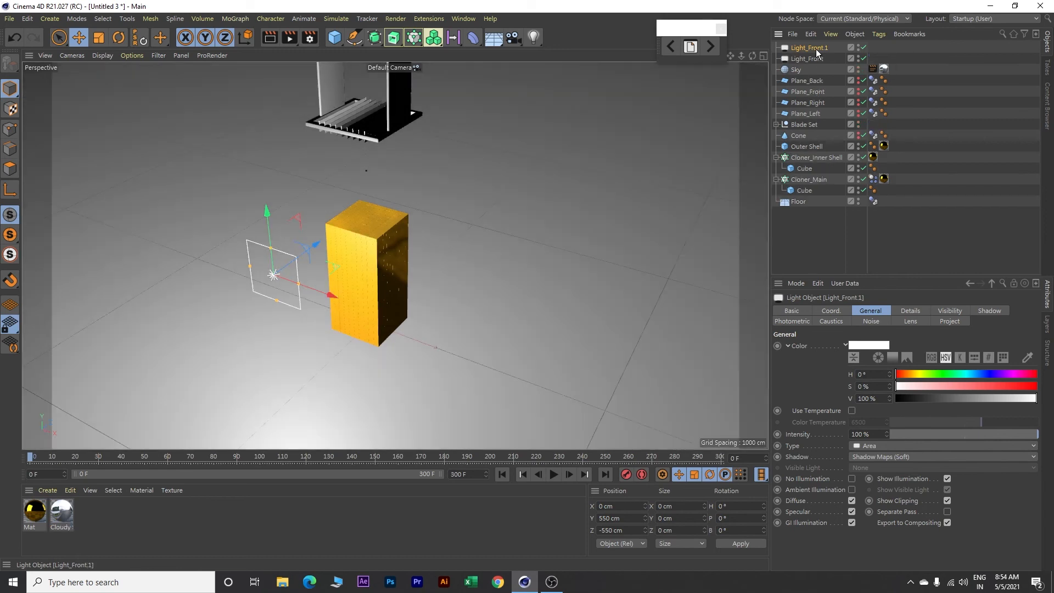
{"action": "double_click", "coordinate": [821, 48]}
{"action": "left_click_drag", "start_coordinate": [812, 47], "coordinate": [834, 49]}
{"action": "type", "text": "Back"}
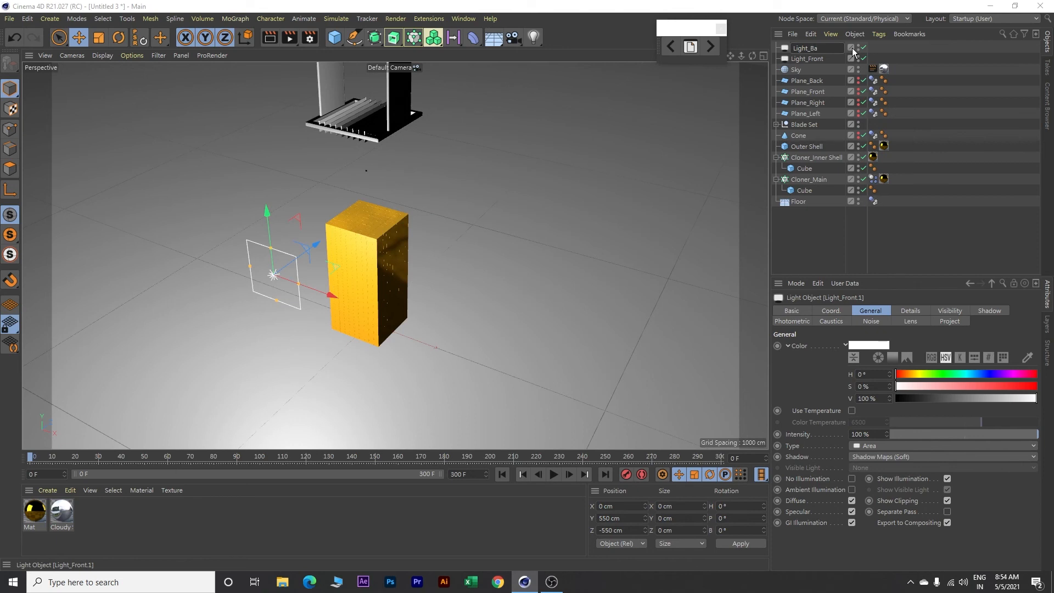
{"action": "key", "text": "Return"}
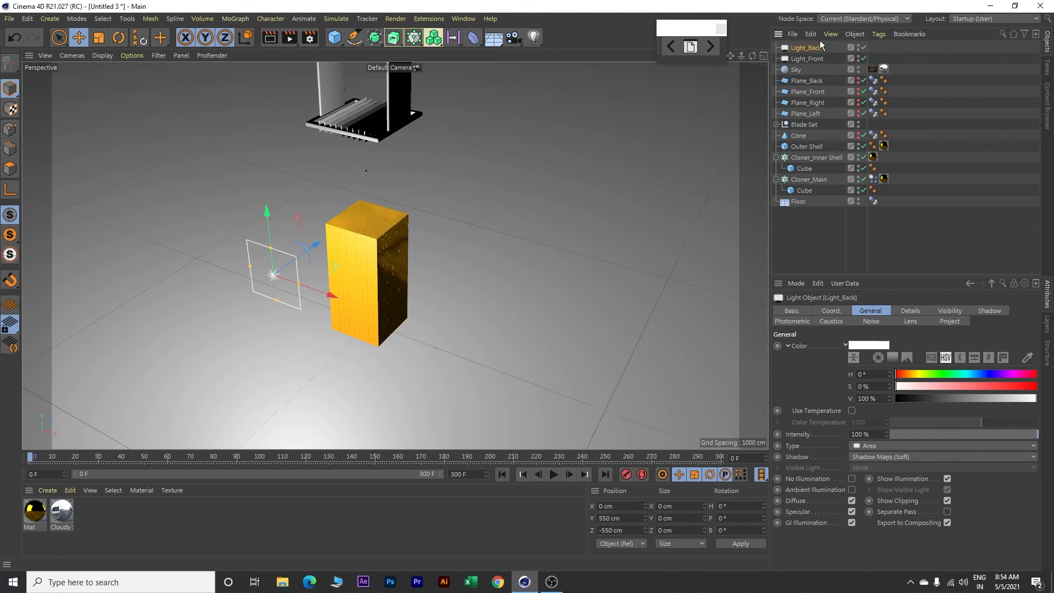
Set Light_Back's Z position to 550 cm and its pitch rotation to -180°
{"action": "left_click", "coordinate": [839, 311]}
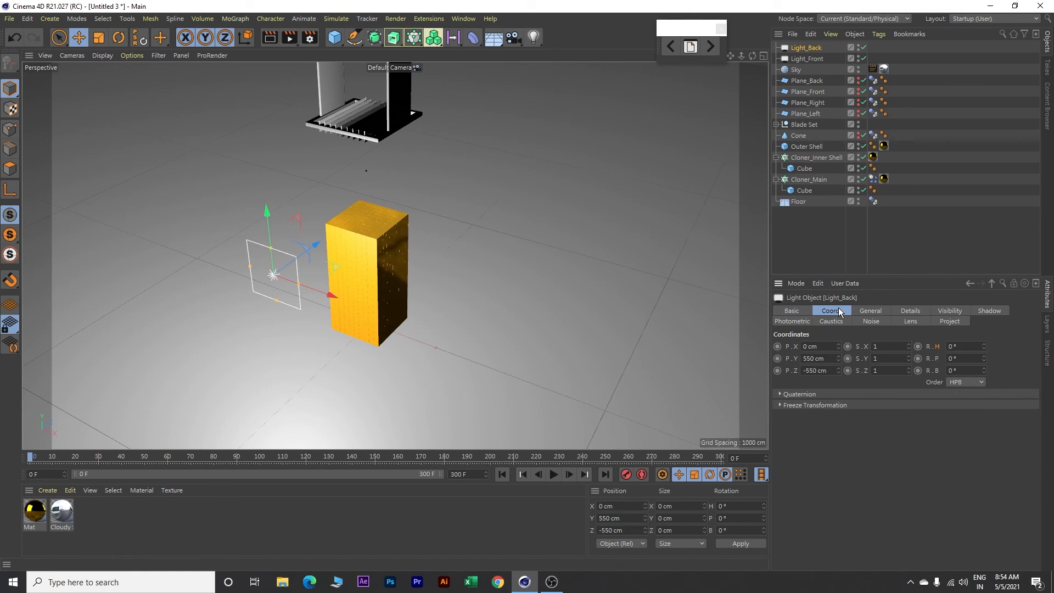
{"action": "double_click", "coordinate": [818, 372]}
{"action": "type", "text": "+550"}
{"action": "key", "text": "Return"}
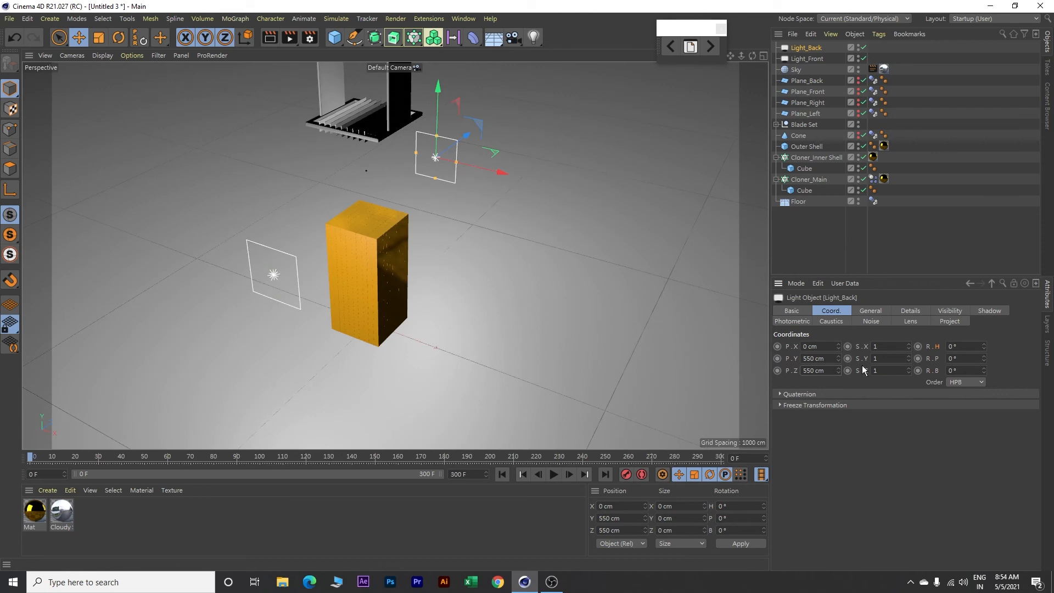
{"action": "double_click", "coordinate": [966, 358]}
{"action": "type", "text": "-180"}
{"action": "key", "text": "Return"}
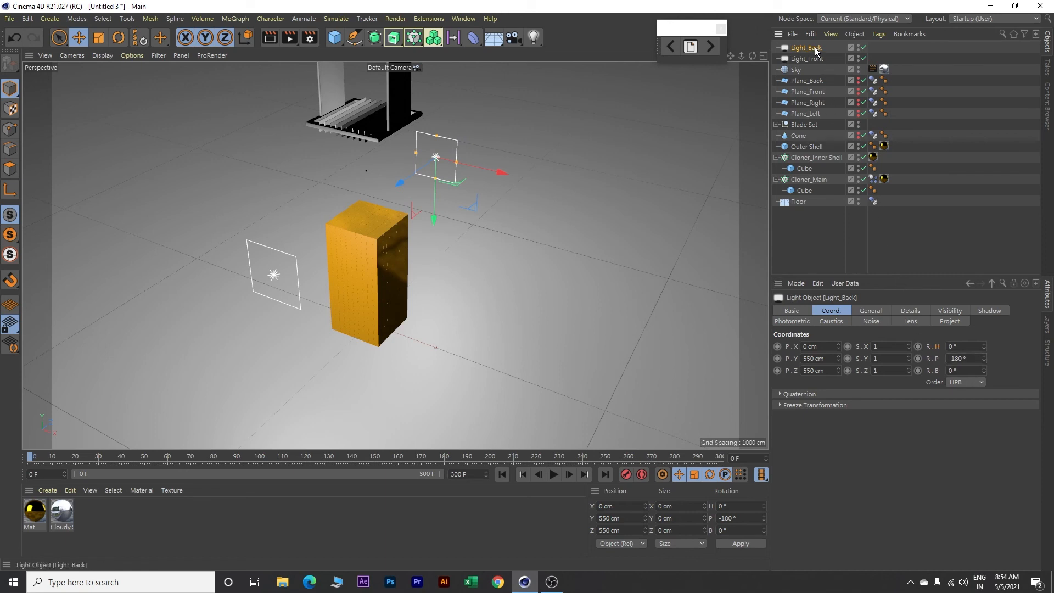
Duplicate Light_Back and rename the copy Light_Top
{"action": "key", "text": "ctrl+c"}
{"action": "key", "text": "ctrl+v"}
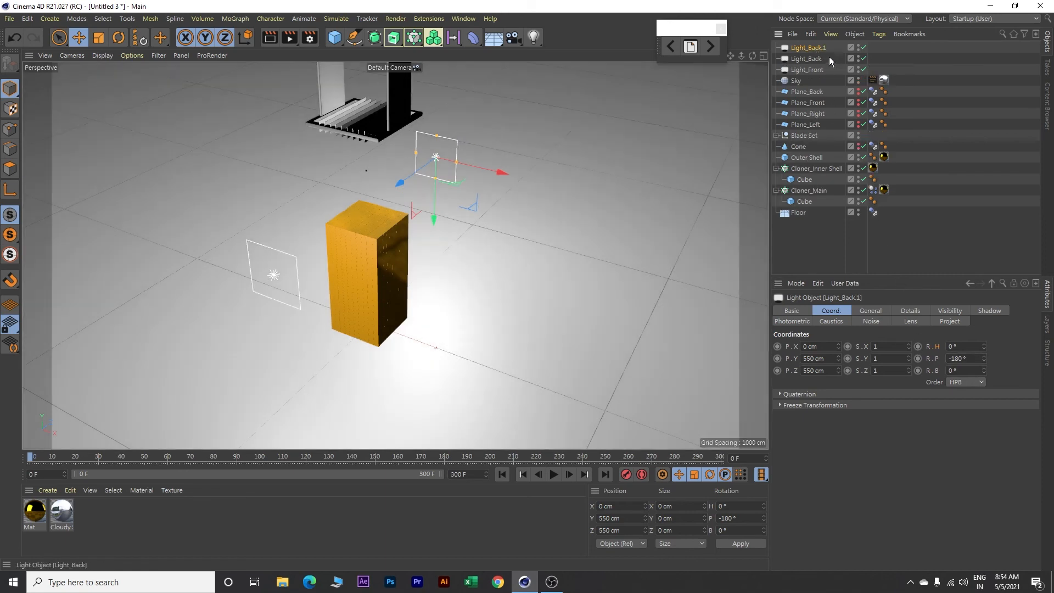
{"action": "double_click", "coordinate": [825, 48]}
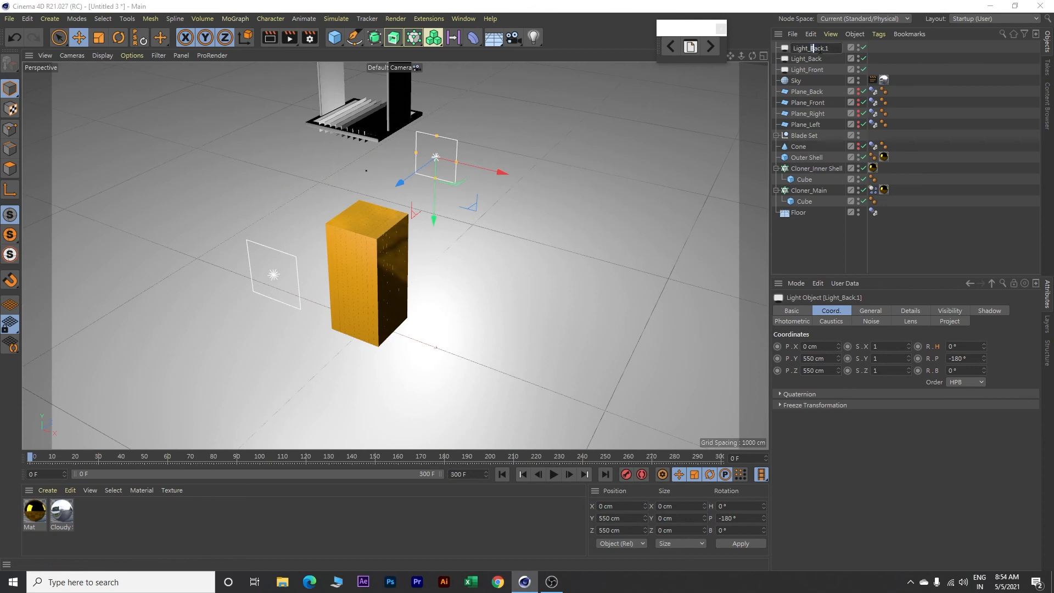
{"action": "type", "text": "Top"}
{"action": "key", "text": "Return"}
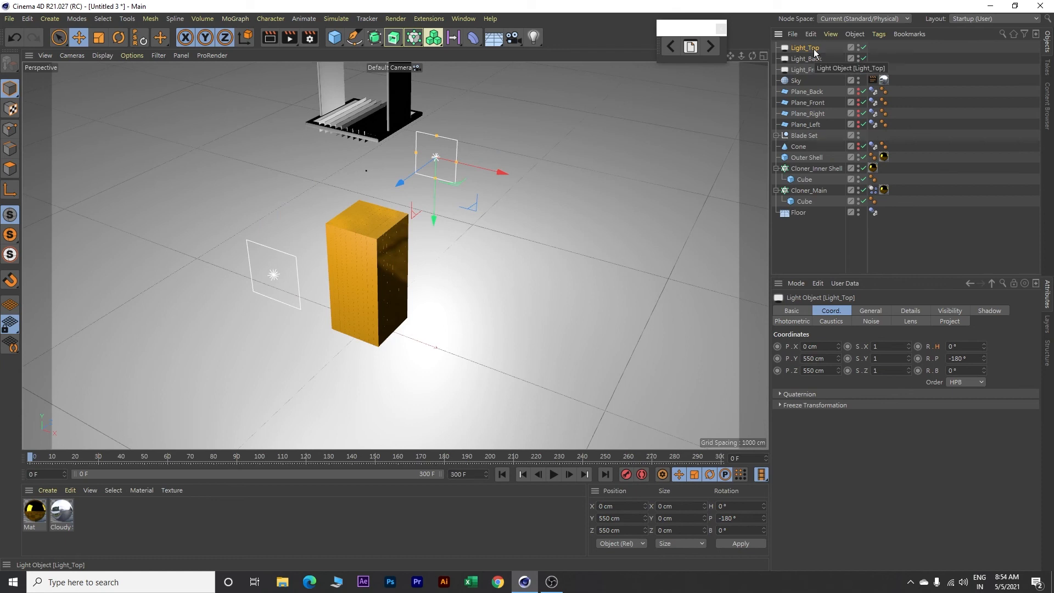
Position Light_Top above the block at Z 0 cm and Y 800 cm, with a pitch rotation of -90°
{"action": "left_click", "coordinate": [824, 370]}
{"action": "type", "text": "0"}
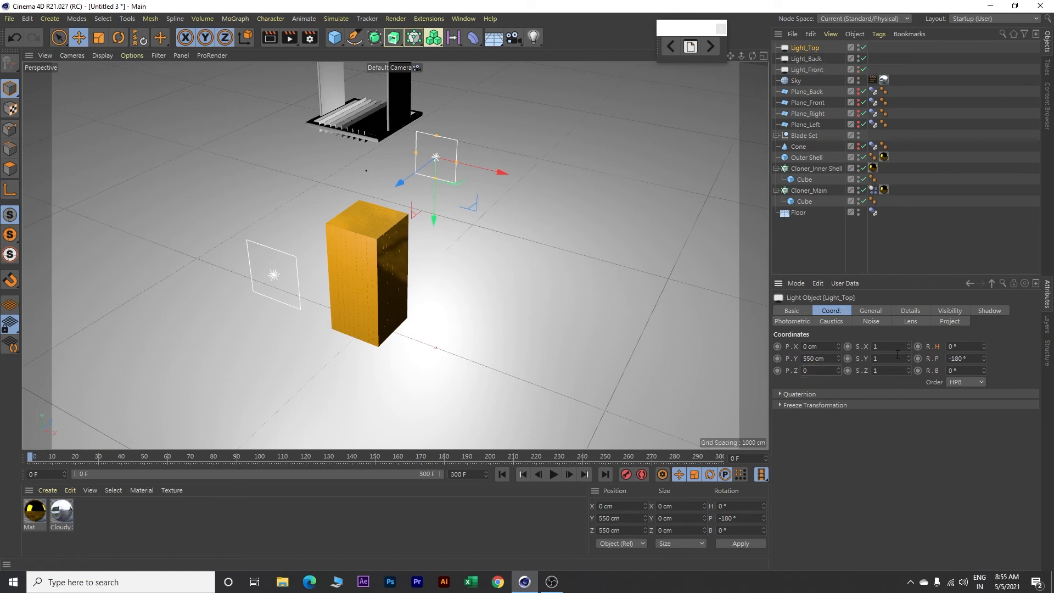
{"action": "key", "text": "Return"}
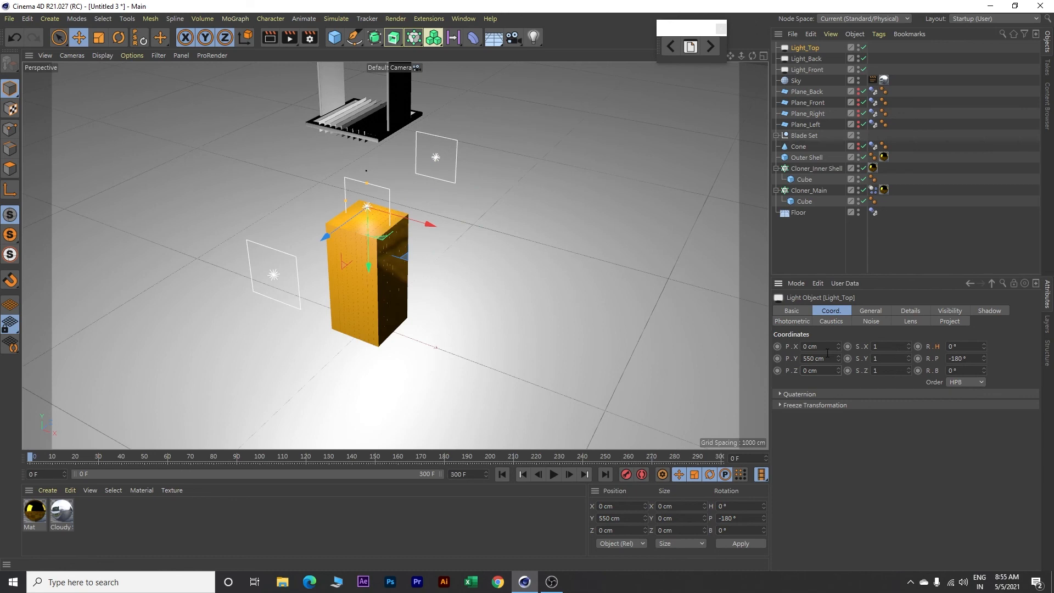
{"action": "left_click_drag", "start_coordinate": [831, 358], "coordinate": [772, 359]}
{"action": "type", "text": "800"}
{"action": "key", "text": "Return"}
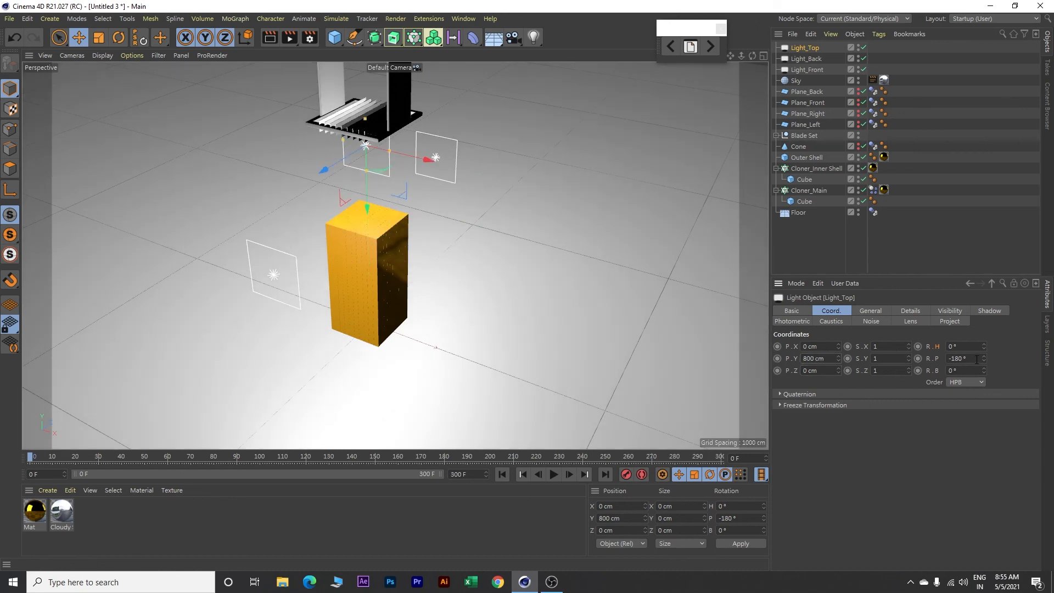
{"action": "double_click", "coordinate": [958, 359]}
{"action": "type", "text": "-90"}
{"action": "key", "text": "Return"}
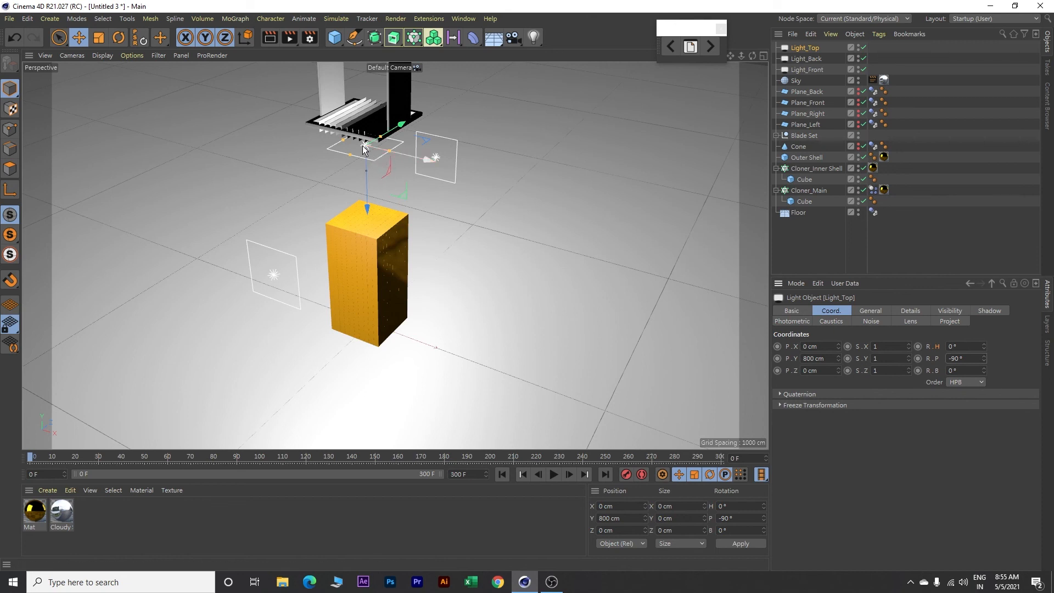
Add the Ambient Occlusion effect to the render settings
{"action": "left_click", "coordinate": [311, 39]}
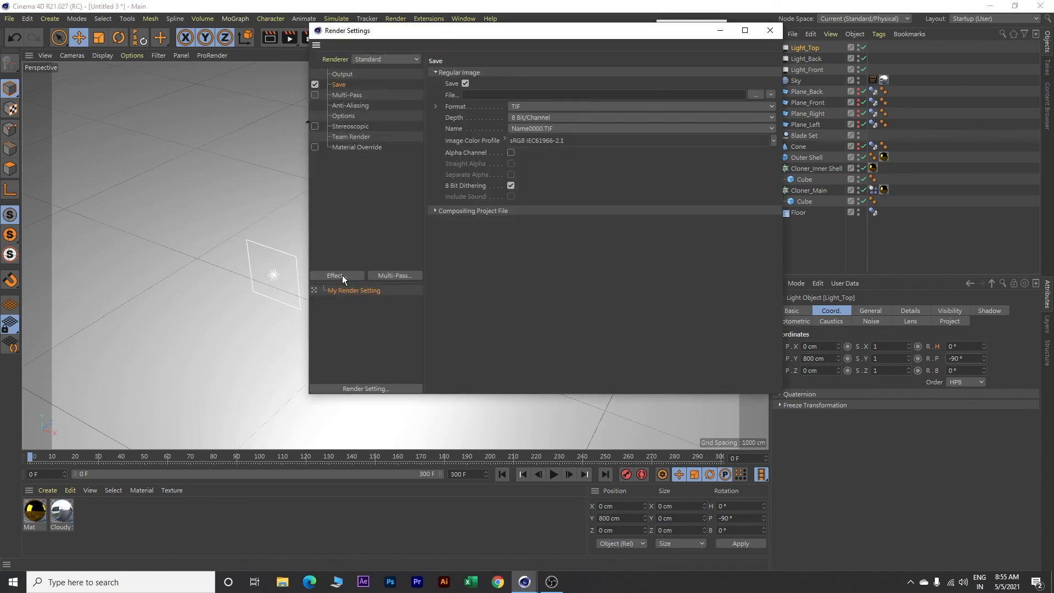
{"action": "left_click", "coordinate": [342, 275]}
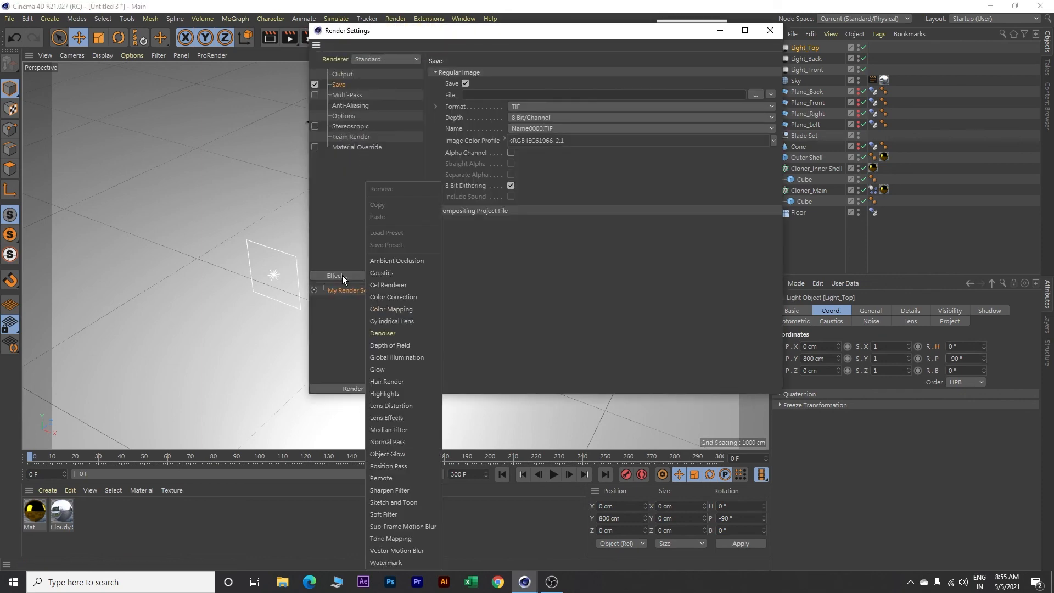
{"action": "left_click", "coordinate": [397, 261]}
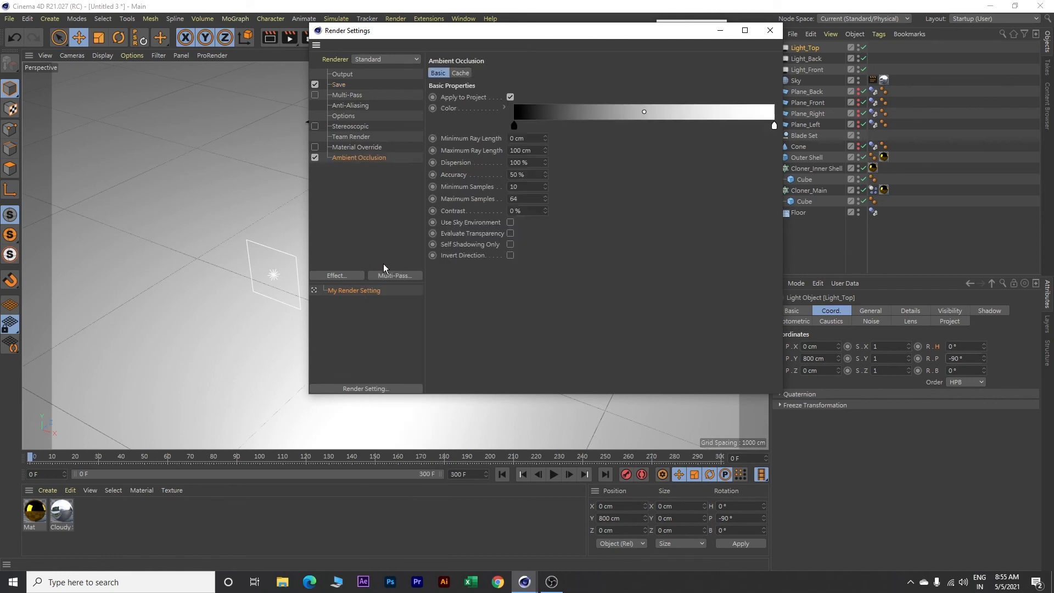
Add the Global Illumination effect to the render settings and change its Samples preset
{"action": "left_click", "coordinate": [347, 276]}
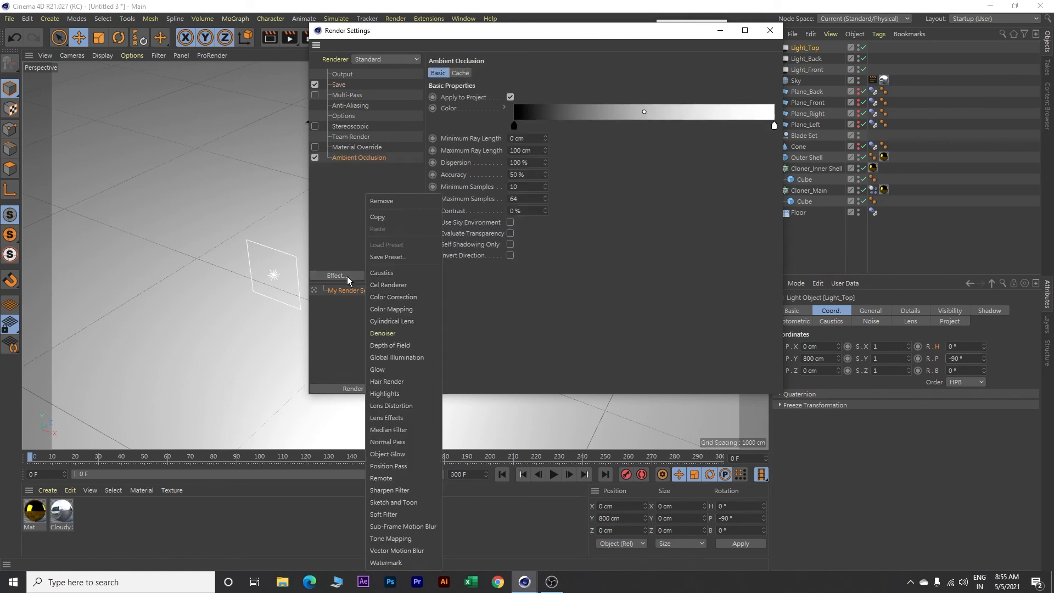
{"action": "left_click", "coordinate": [401, 358]}
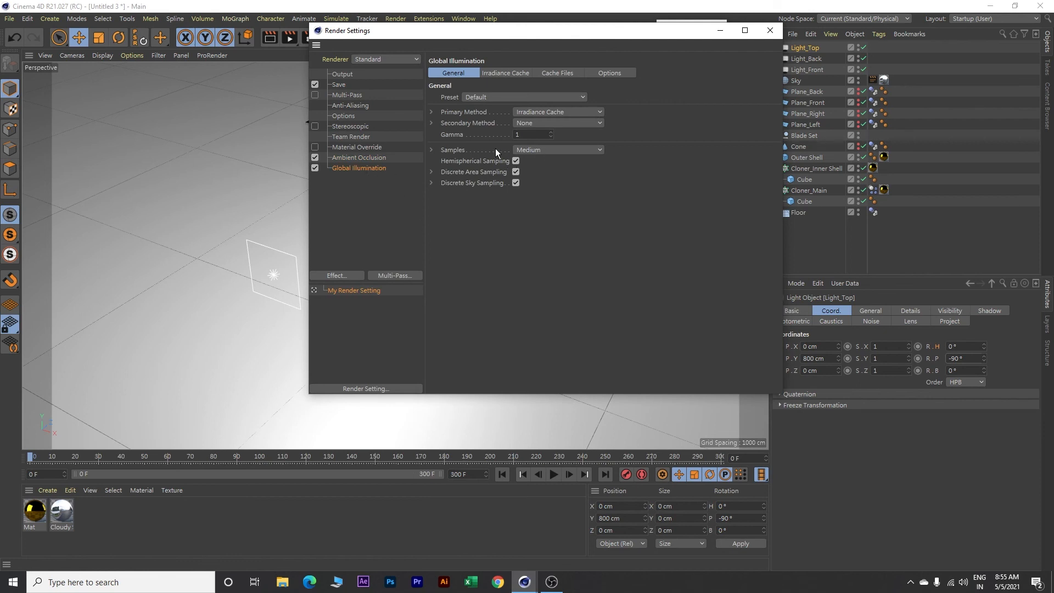
{"action": "left_click", "coordinate": [552, 150]}
{"action": "left_click", "coordinate": [530, 208]}
Set the Ambient Occlusion accuracy to 100% and its maximum samples to 128
{"action": "left_click", "coordinate": [379, 157]}
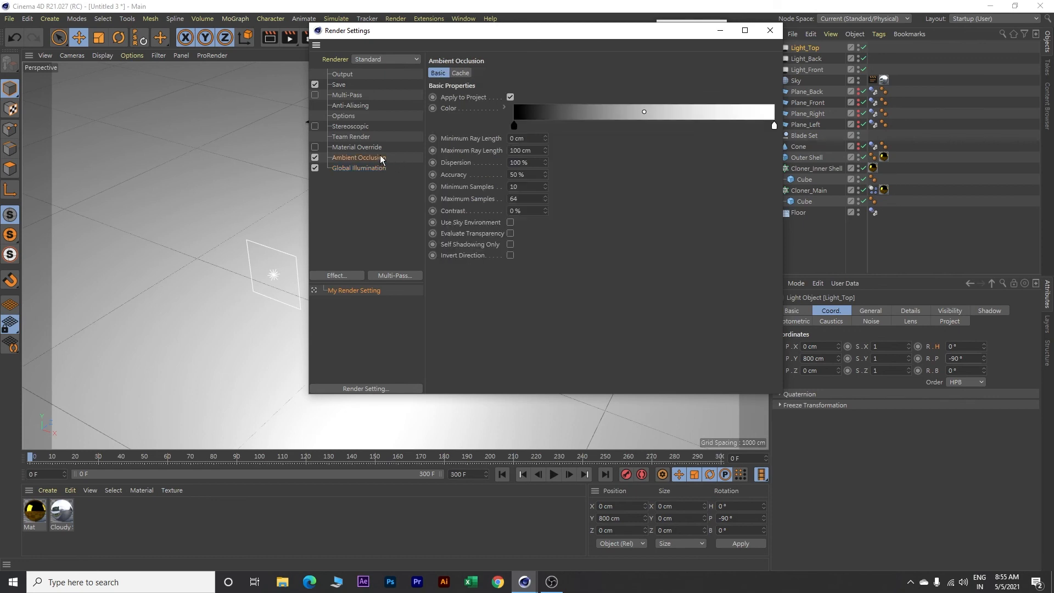
{"action": "double_click", "coordinate": [528, 174]}
{"action": "type", "text": "100"}
{"action": "key", "text": "Return"}
{"action": "left_click_drag", "start_coordinate": [520, 199], "coordinate": [490, 199]}
{"action": "type", "text": "128"}
{"action": "key", "text": "Return"}
Apply the HDTV 1080 29.97 film/video preset to the render output
{"action": "left_click", "coordinate": [347, 75]}
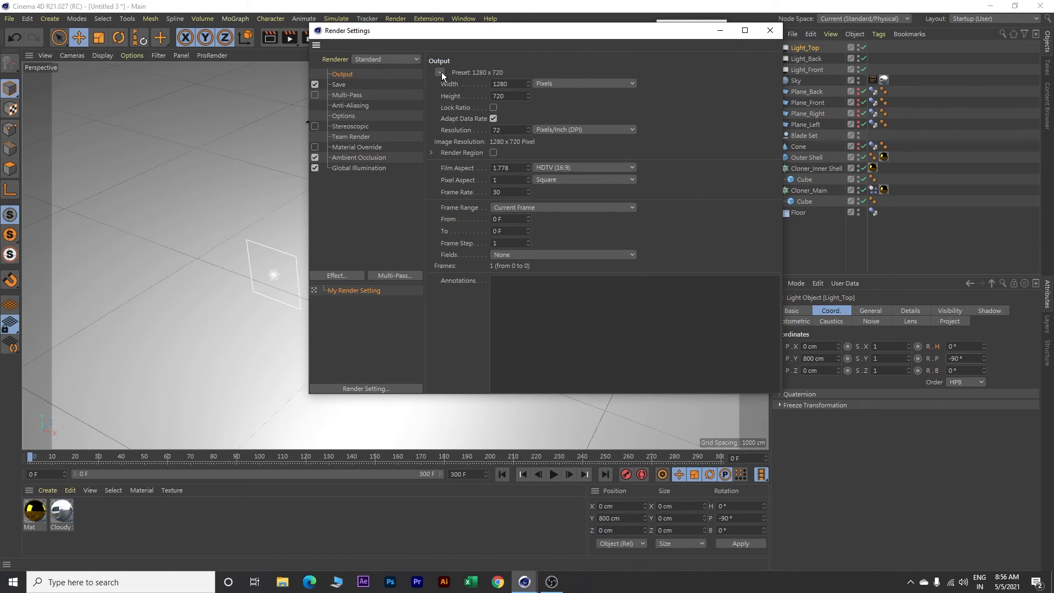
{"action": "left_click", "coordinate": [441, 72]}
{"action": "mouse_move", "coordinate": [456, 109]}
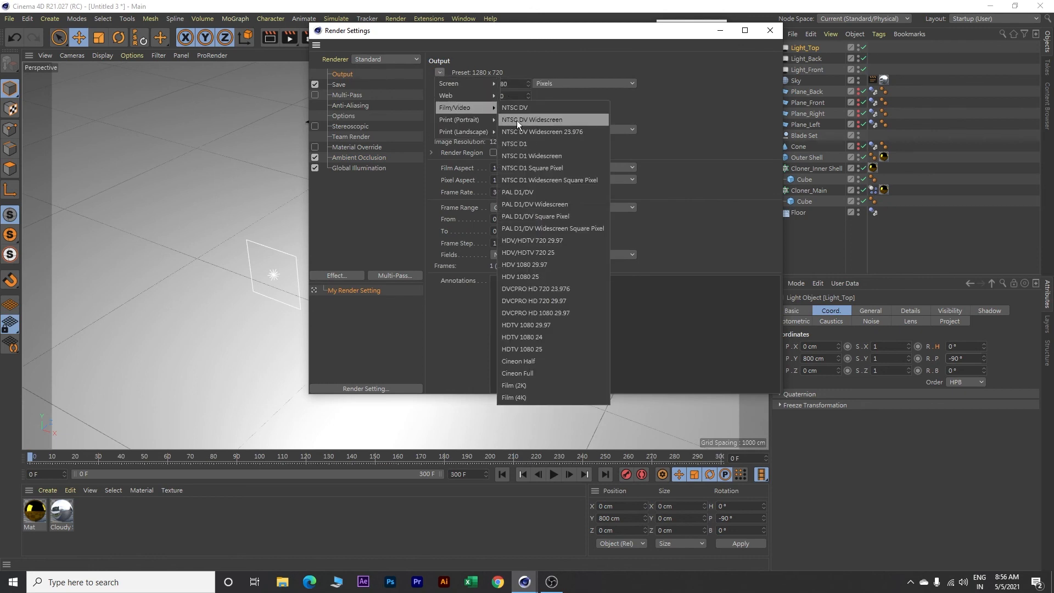
{"action": "left_click", "coordinate": [542, 326]}
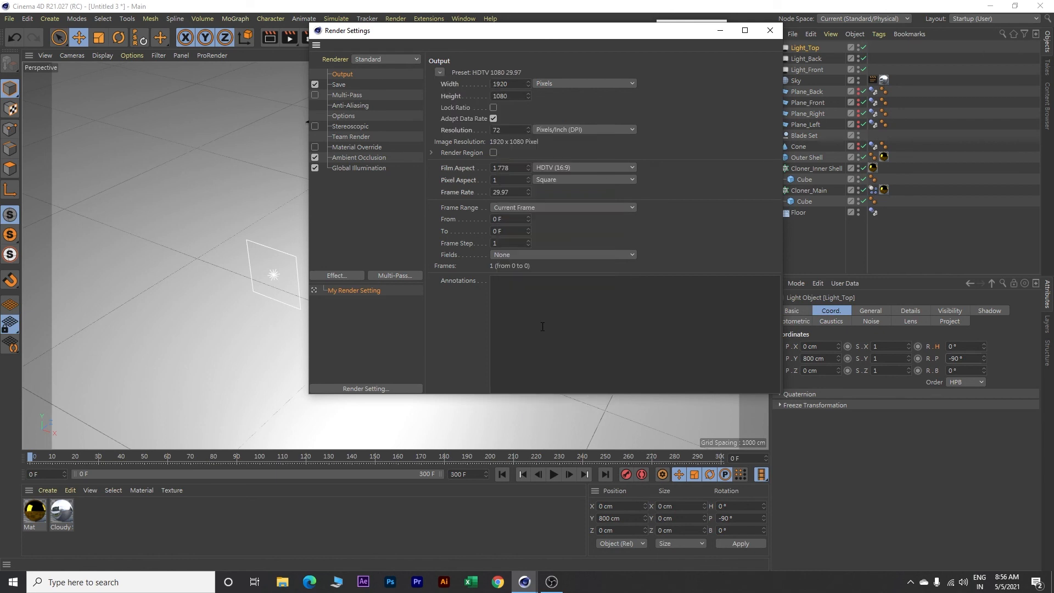
Set the render save format to JPG and the output file name to 1 in the vid folder, then close the render settings
{"action": "left_click", "coordinate": [342, 85]}
{"action": "left_click", "coordinate": [525, 105]}
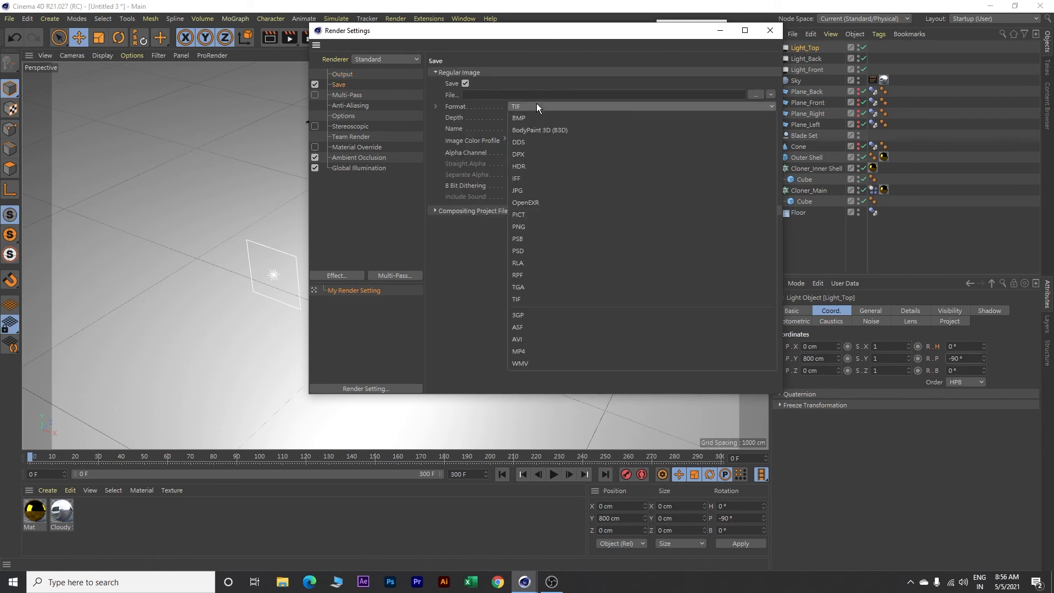
{"action": "left_click", "coordinate": [538, 190]}
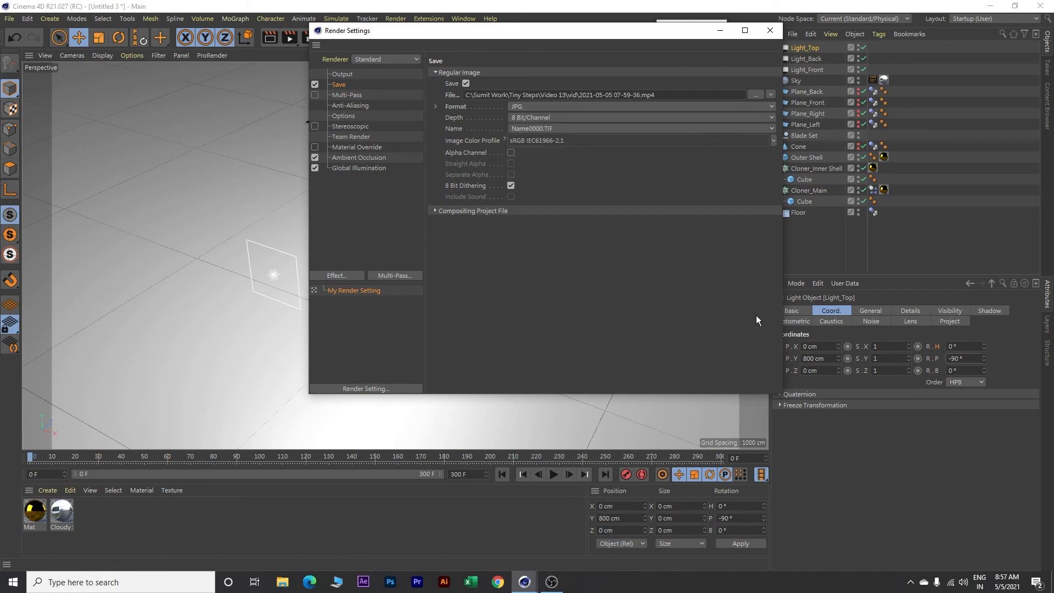
{"action": "left_click", "coordinate": [757, 95]}
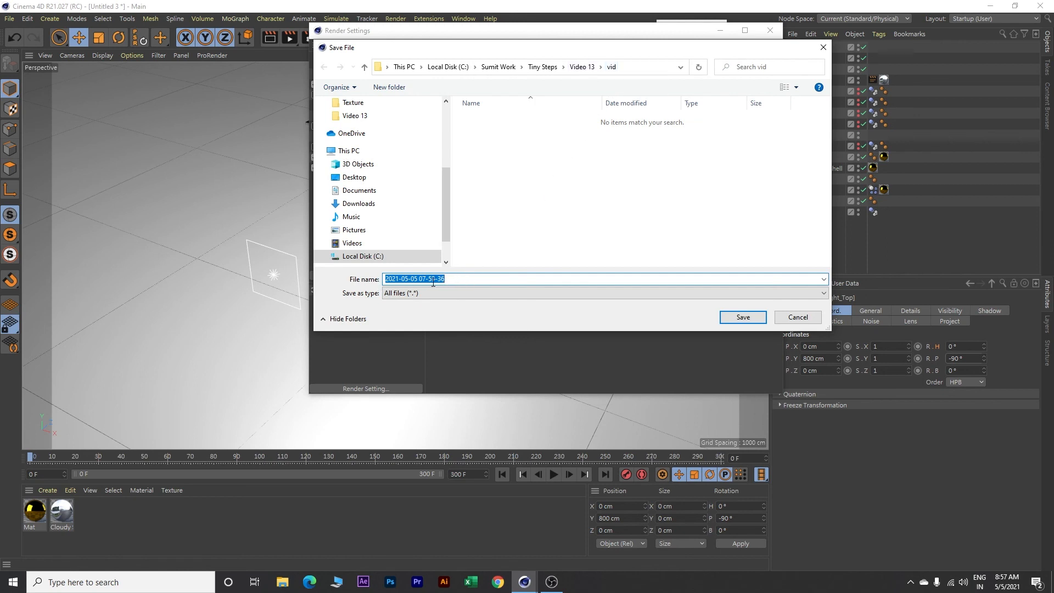
{"action": "type", "text": "1"}
{"action": "left_click", "coordinate": [743, 317]}
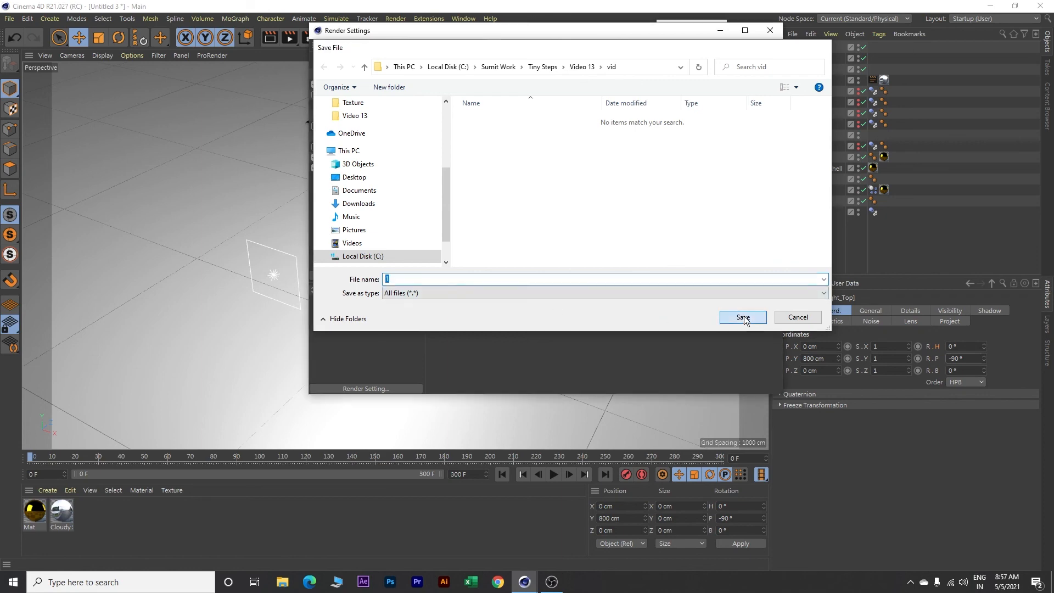
{"action": "left_click", "coordinate": [770, 31]}
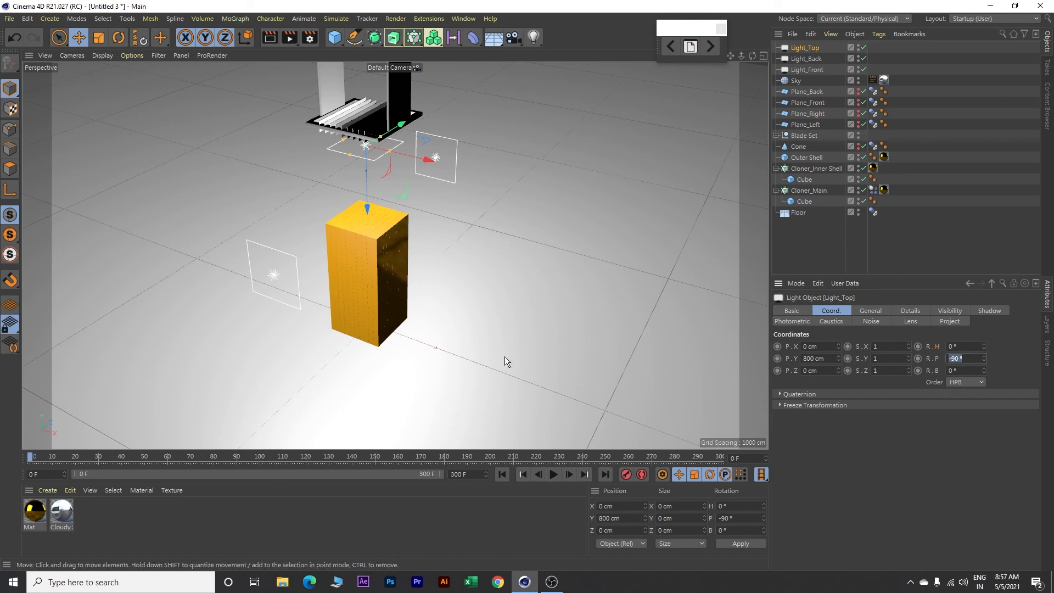
Play the slicing simulation to review the animation in the perspective view
{"action": "scroll", "coordinate": [327, 166], "scroll_direction": "up", "scroll_amount": 3}
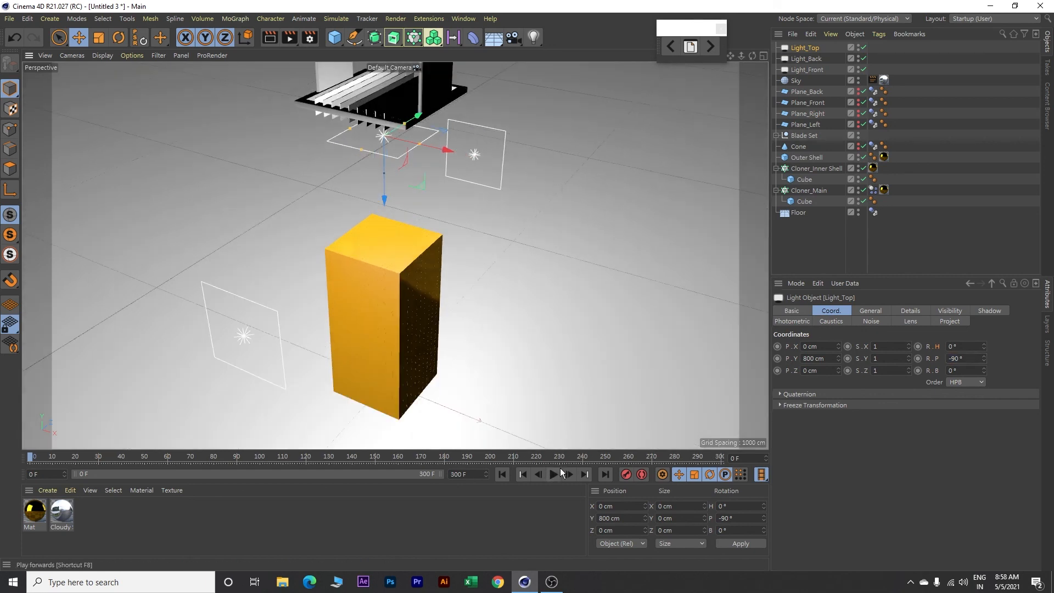
{"action": "left_click", "coordinate": [553, 475]}
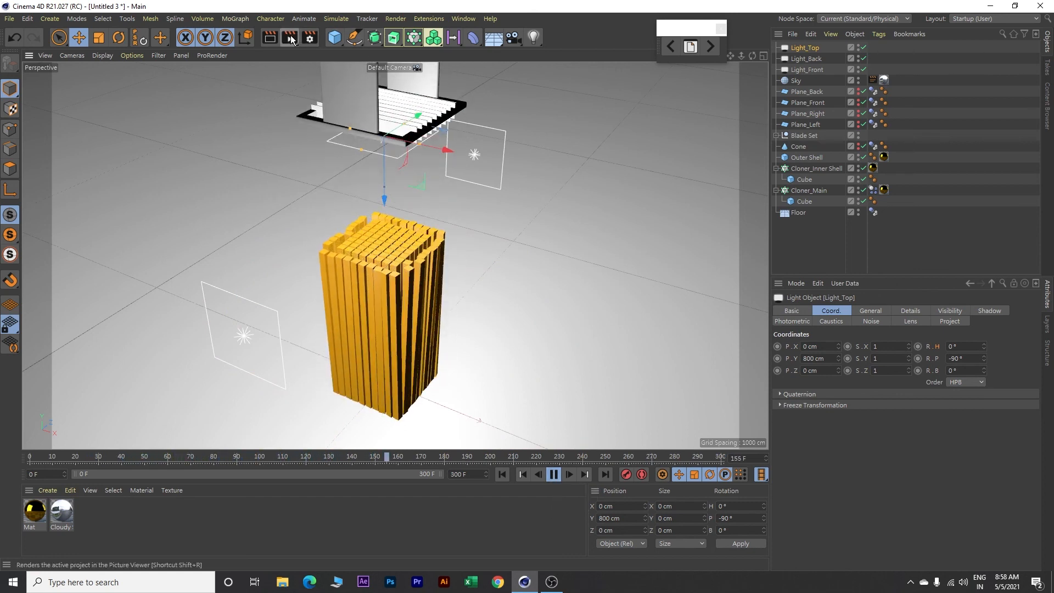
Set the render output's frame range to All Frames and close the render settings
{"action": "left_click", "coordinate": [310, 38]}
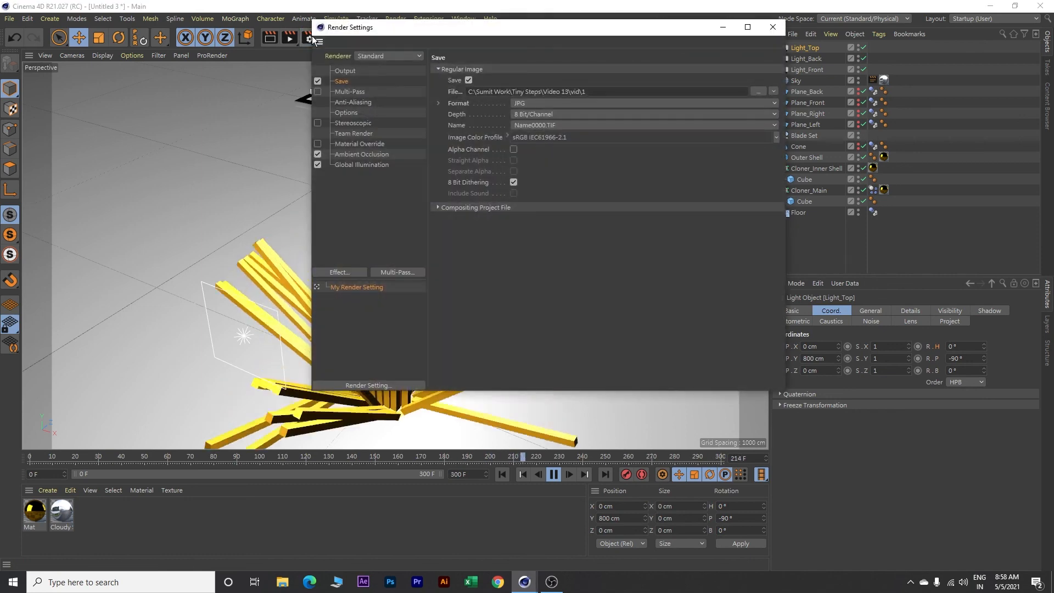
{"action": "left_click", "coordinate": [350, 71]}
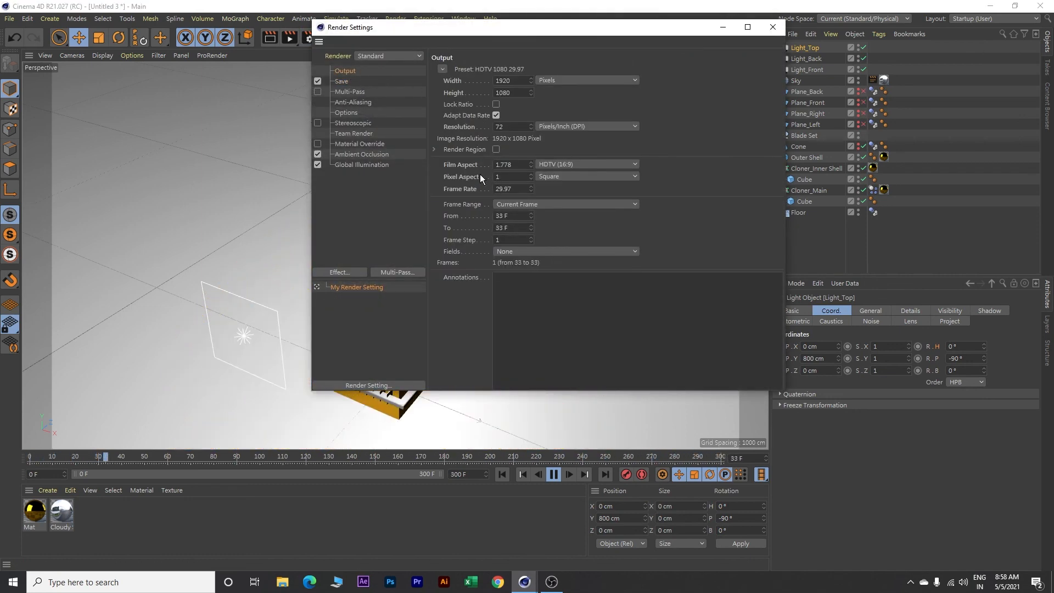
{"action": "left_click", "coordinate": [523, 205]}
{"action": "left_click", "coordinate": [515, 239]}
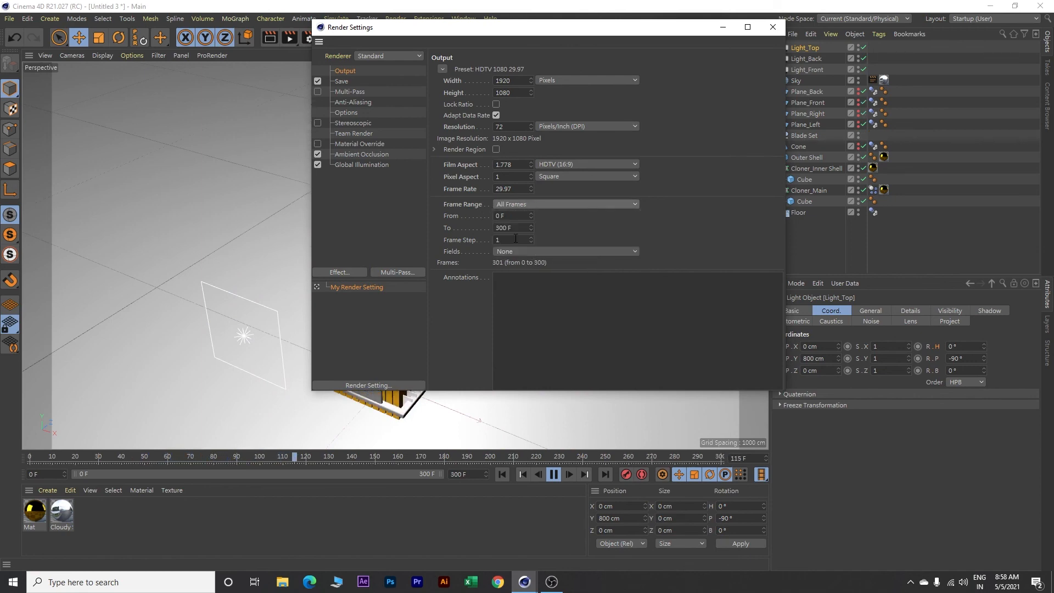
{"action": "left_click", "coordinate": [772, 27]}
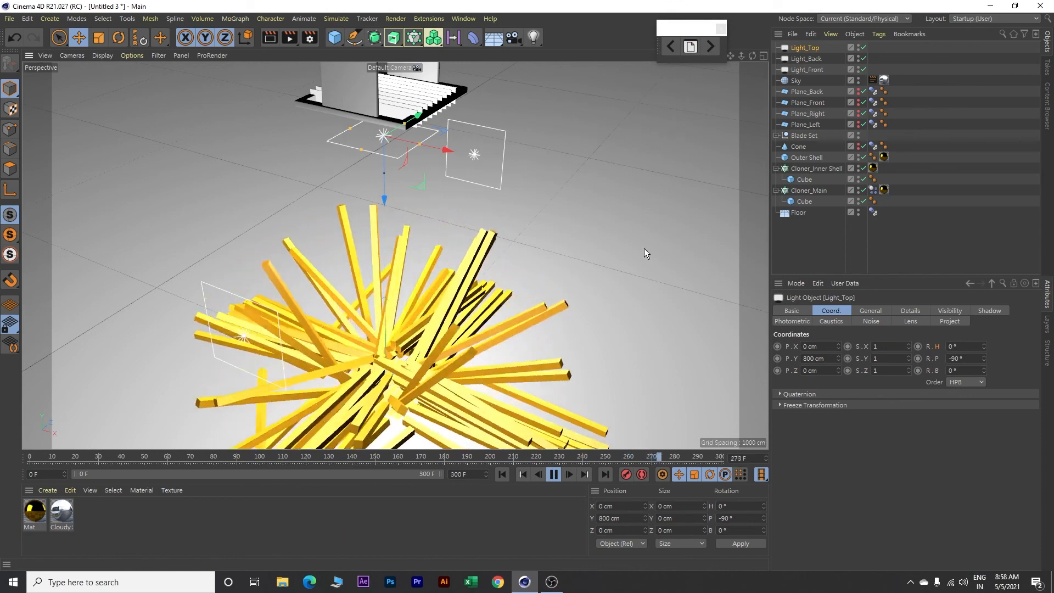
Return the animation to its first frame and render the project to the Picture Viewer
{"action": "left_click", "coordinate": [502, 475]}
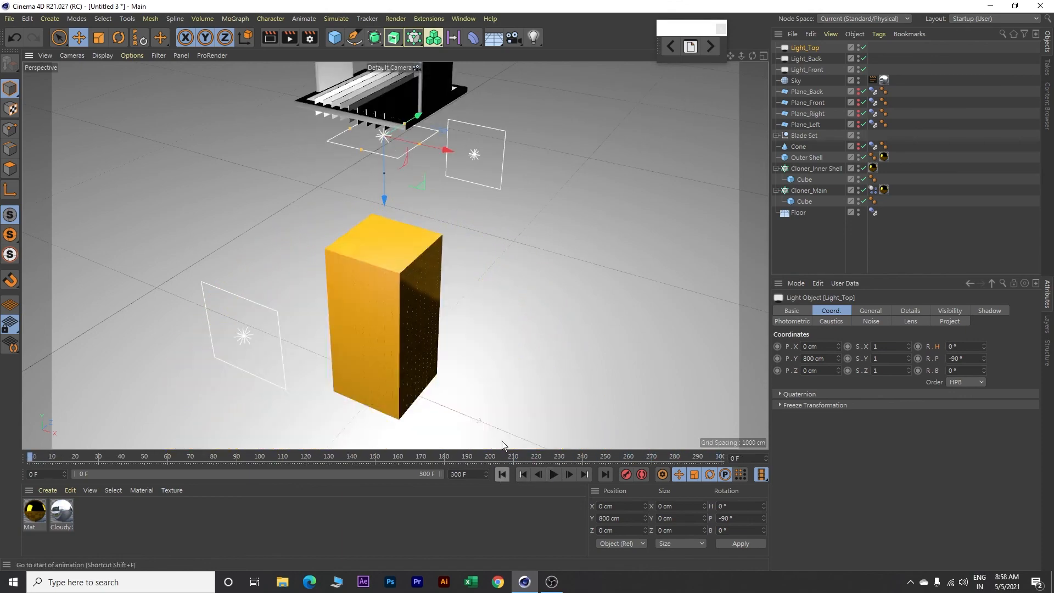
{"action": "left_click", "coordinate": [289, 37]}
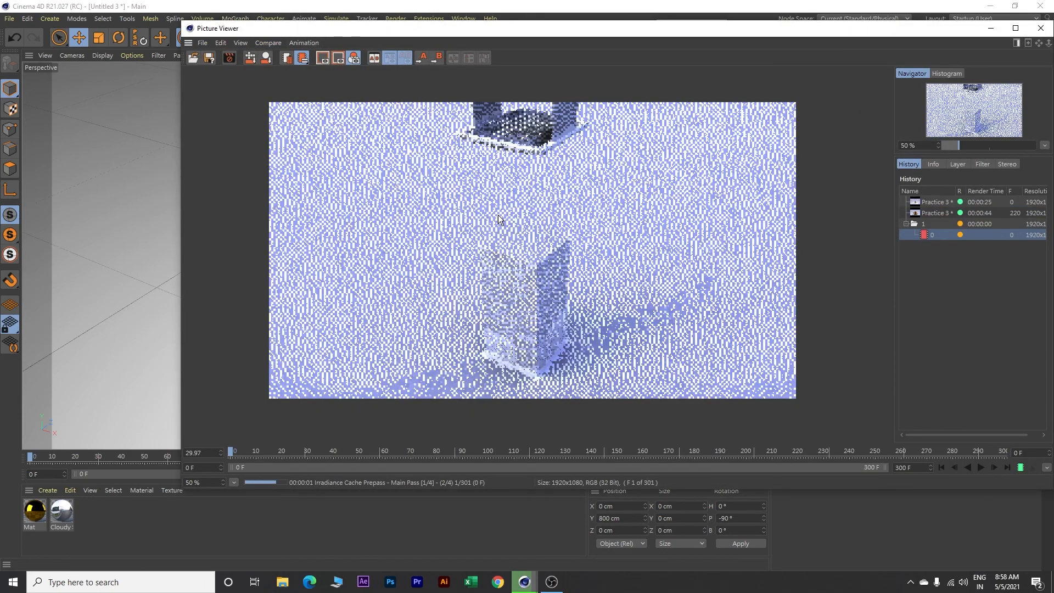